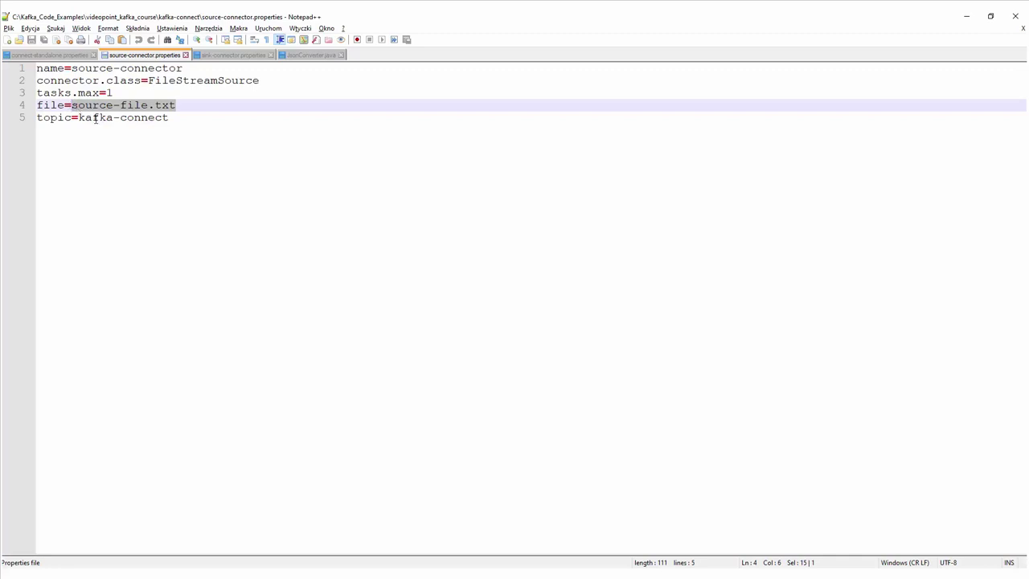
Highlight the kafka-connect topic value in source-connector.properties.
left_click(95, 117)
double_click(98, 118)
double_click(148, 117)
left_click(168, 104)
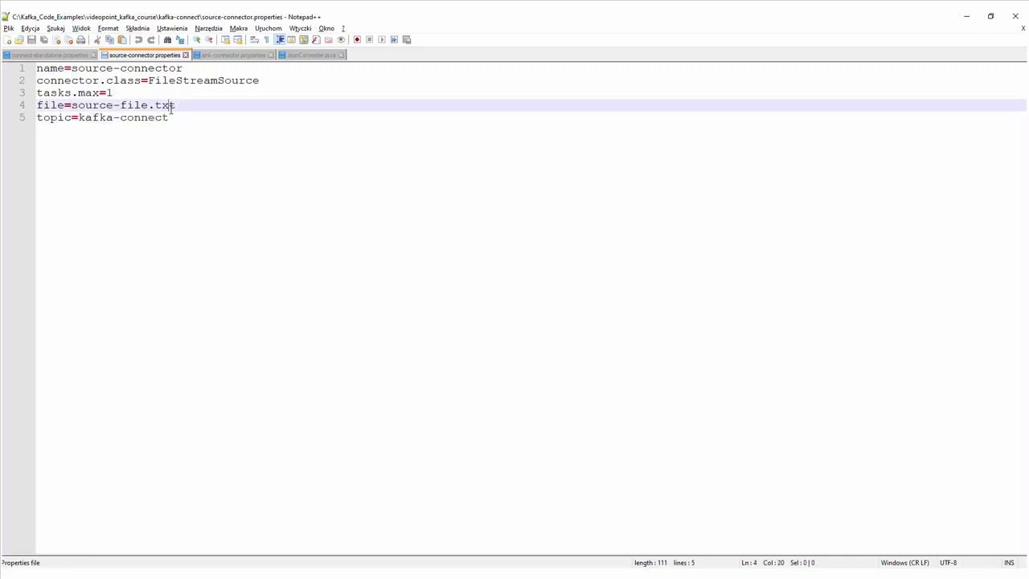
left_click(175, 117)
left_click(75, 119, "shift")
left_click(78, 119, "shift")
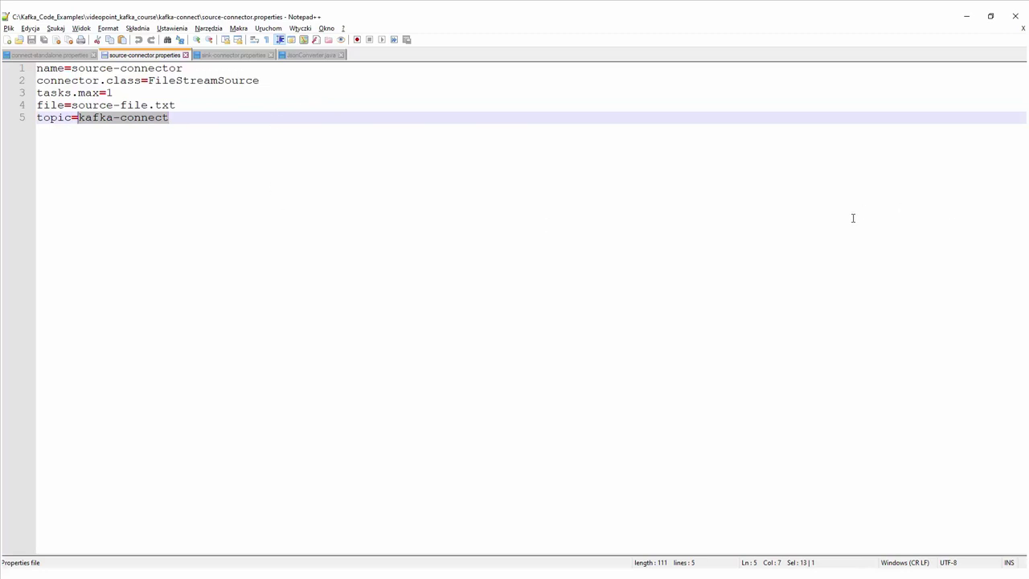
Compare the connector class lines: FileStreamSink in the sink file versus FileStreamSource in the source file.
left_click(246, 56)
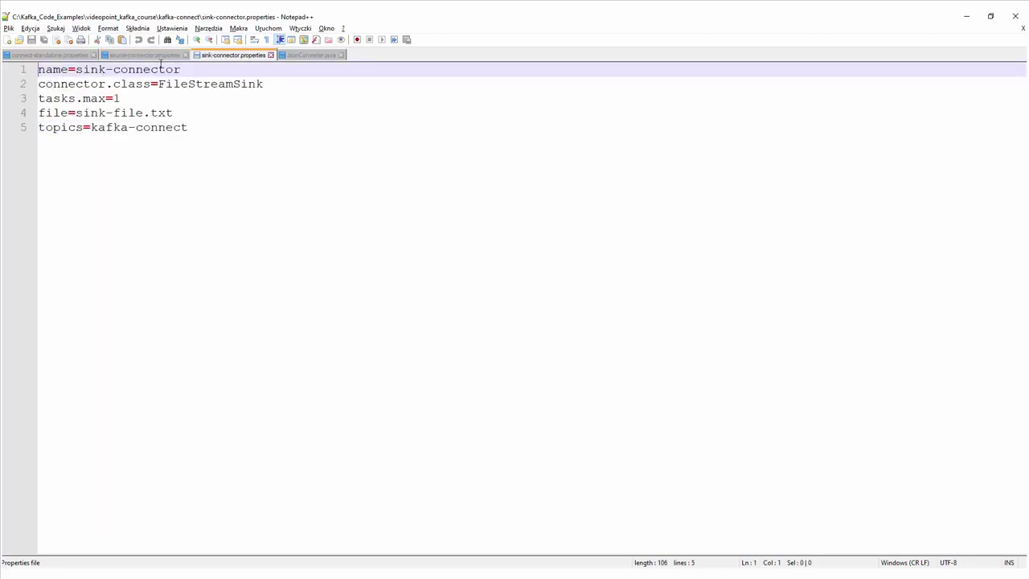
left_click(129, 84)
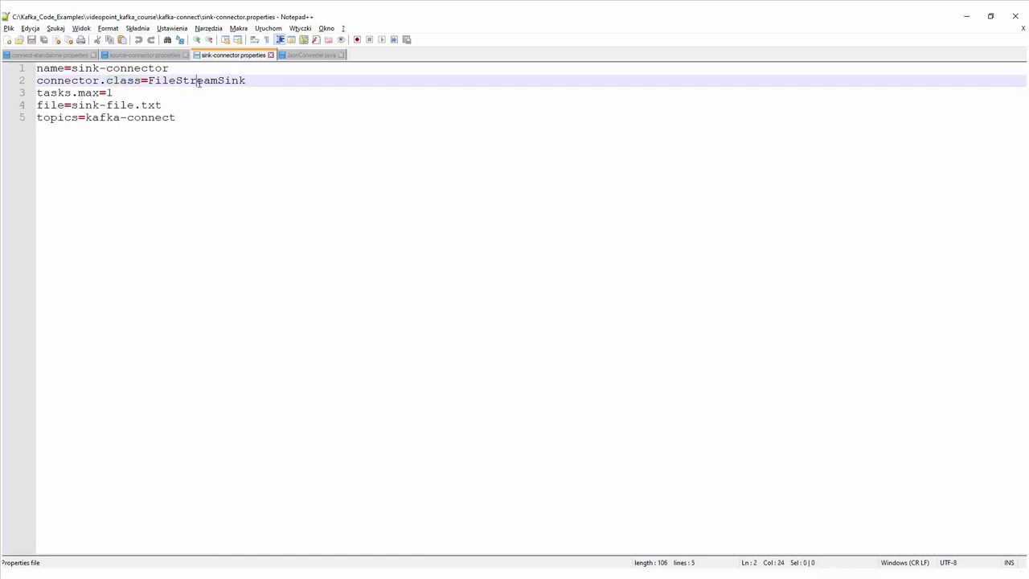
double_click(198, 80)
left_click(151, 55)
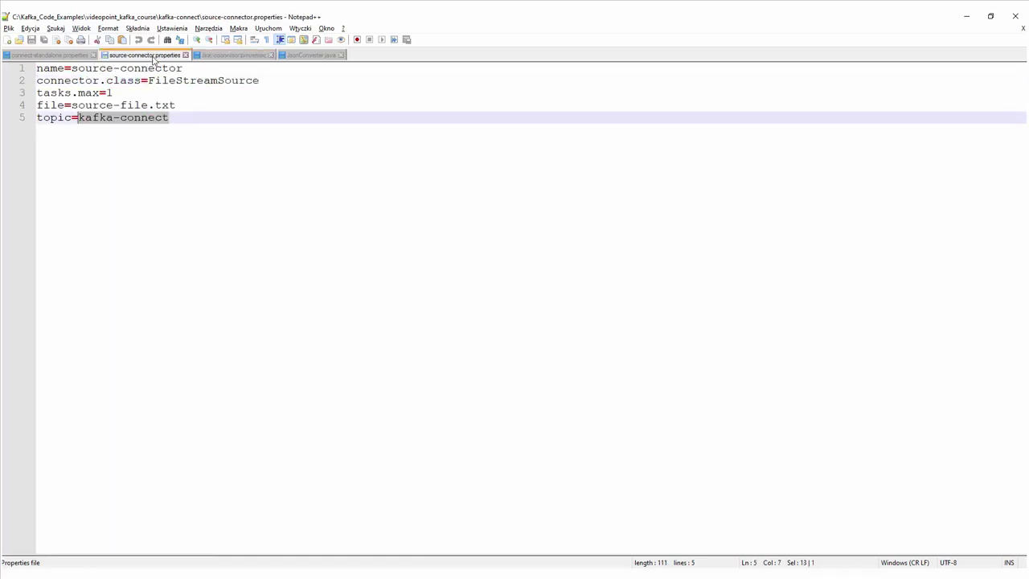
left_click(198, 80)
double_click(199, 81)
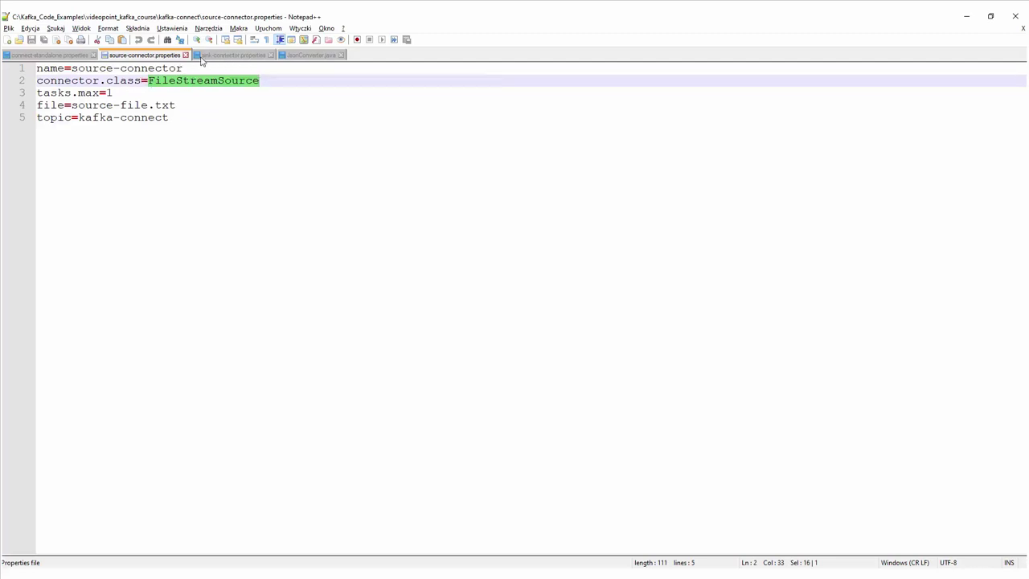
Compare the file lines: sink-file.txt in the sink connector versus source-file.txt in the source connector.
left_click(217, 55)
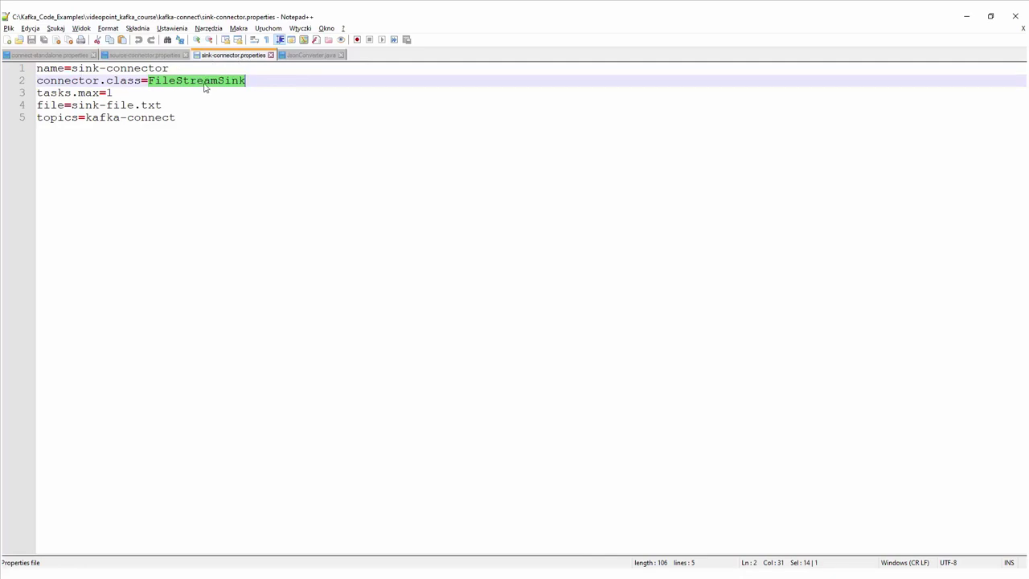
left_click(141, 96)
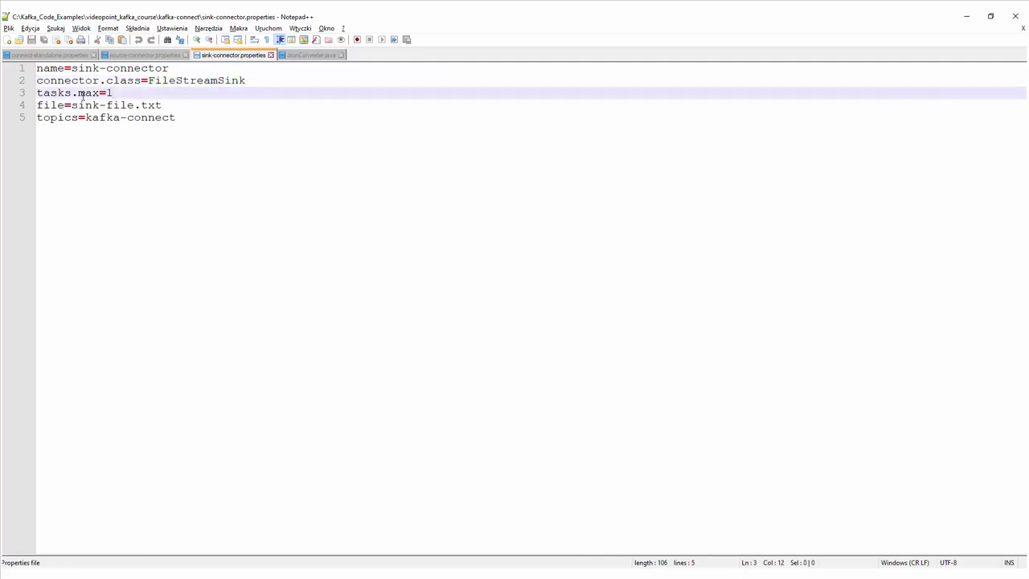
left_click(45, 108)
double_click(46, 108)
left_click(99, 105)
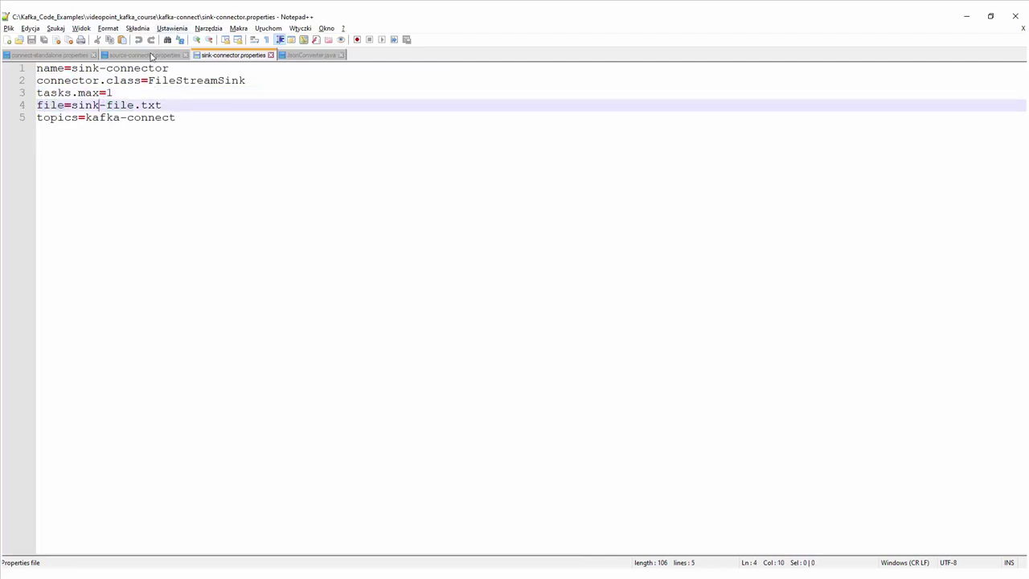
left_click(151, 55)
left_click_drag(191, 106, 71, 107)
left_click(203, 55)
left_click_drag(162, 107, 72, 107)
Check that the sink connector's topics line also uses the kafka-connect topic.
left_click(165, 119)
double_click(170, 120)
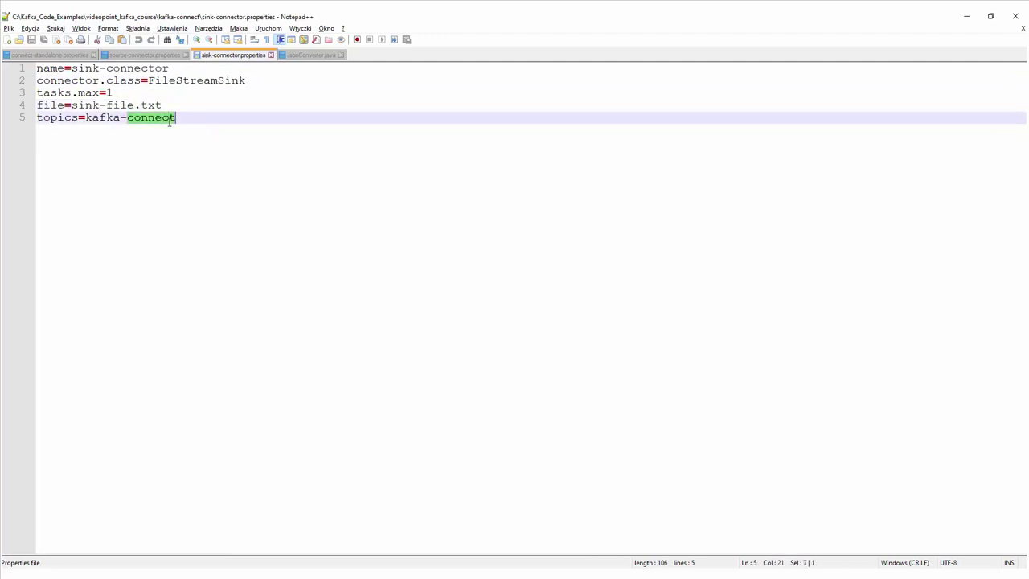
double_click(108, 119)
left_click(147, 55)
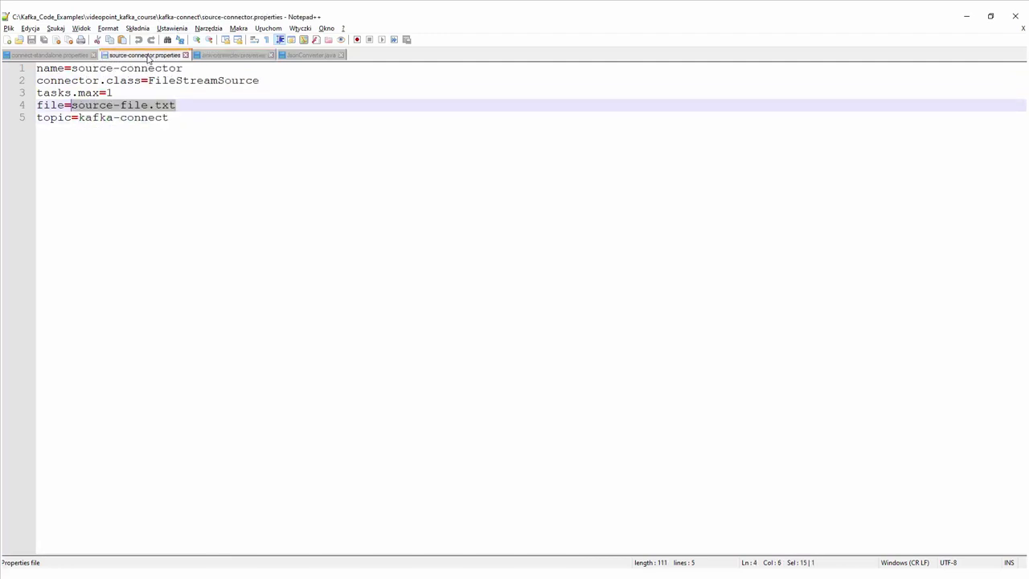
left_click(203, 53)
left_click(180, 120)
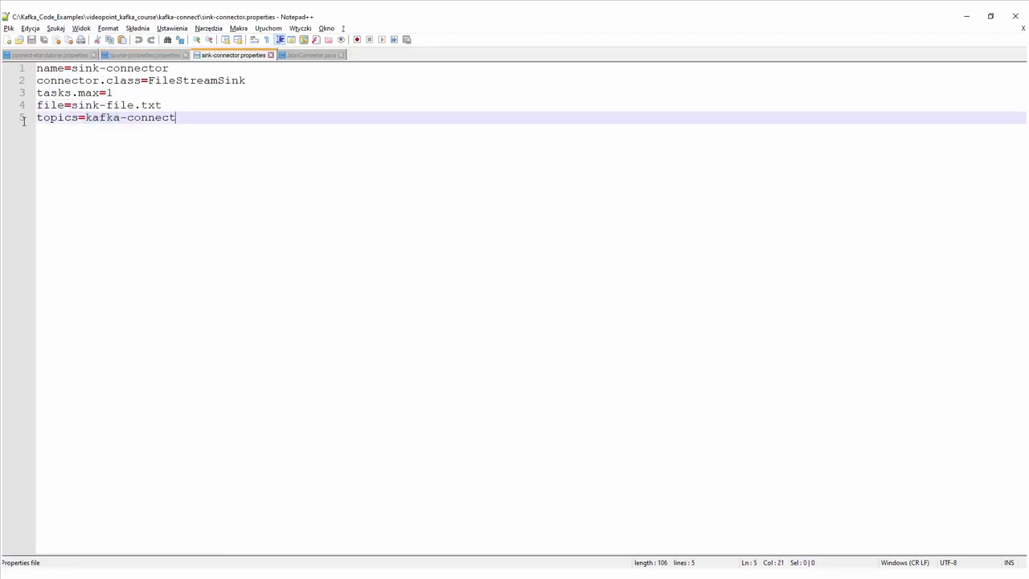
left_click_drag(23, 121, 85, 119)
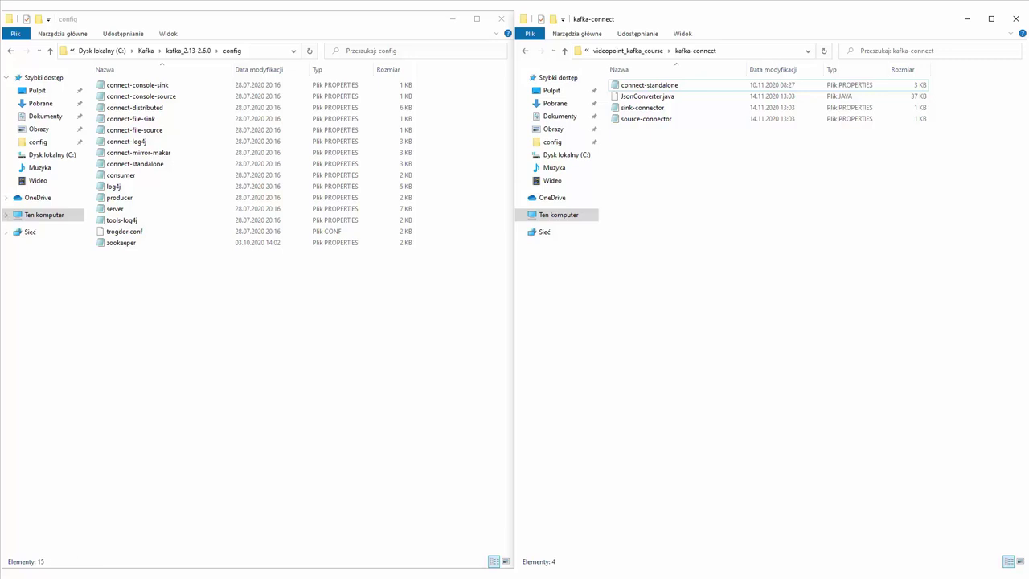
Bring Windows Terminal with the running Kafka broker log to the front.
key("super")
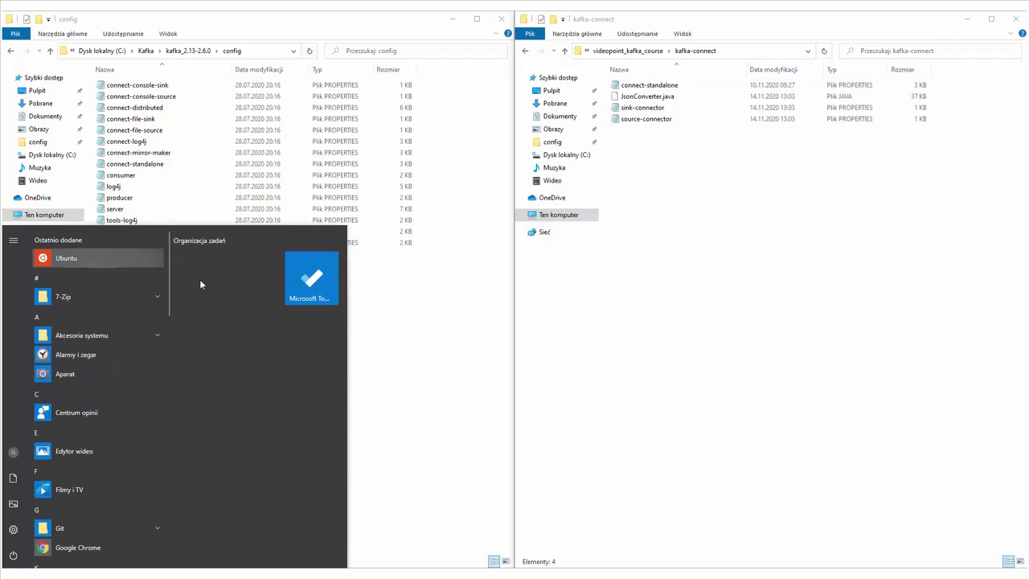
left_click(650, 358)
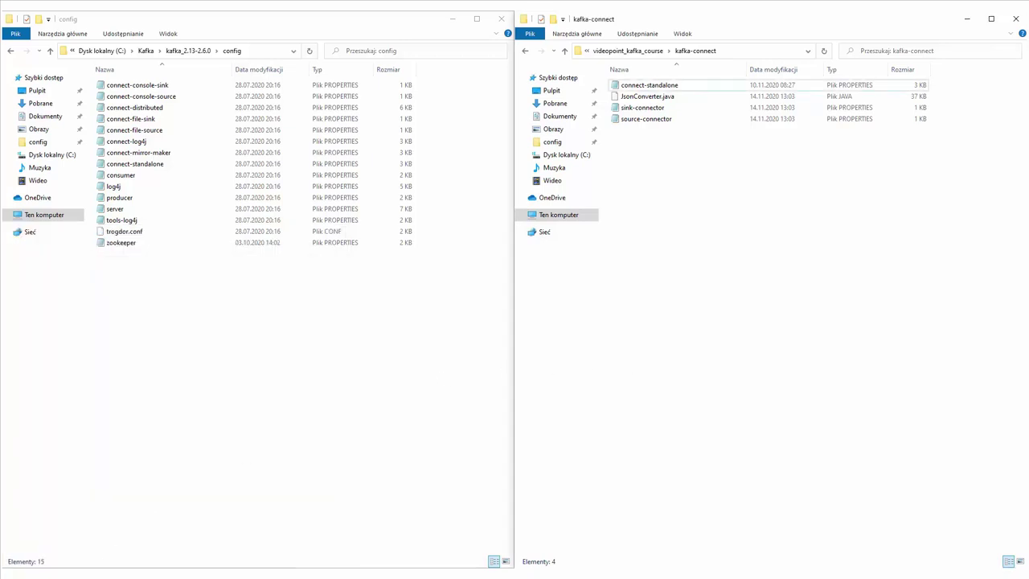
key("alt+Tab")
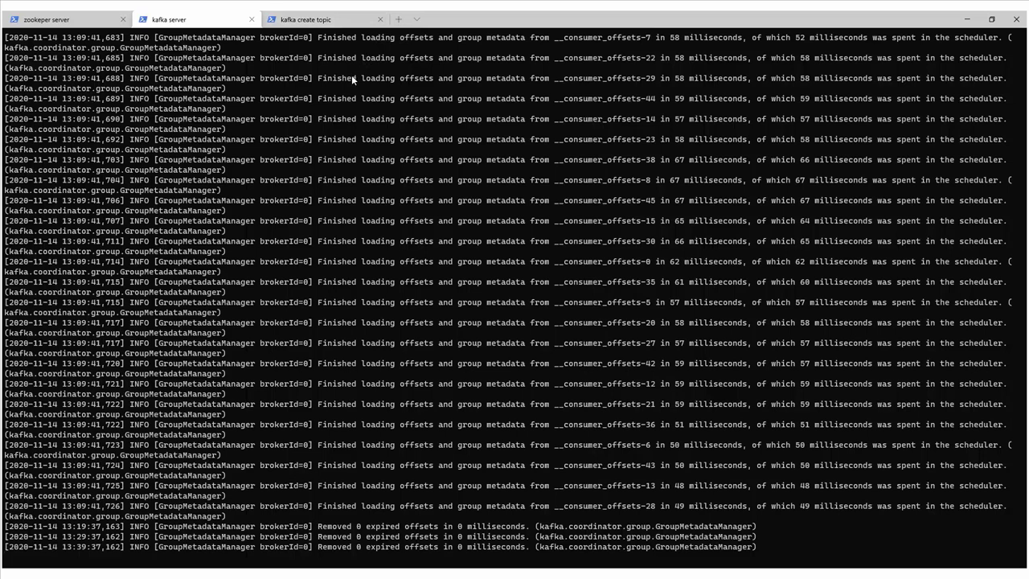
Open an Ubuntu shell tab, close the extra PowerShell tab, and minimise Windows Terminal.
left_click(403, 22)
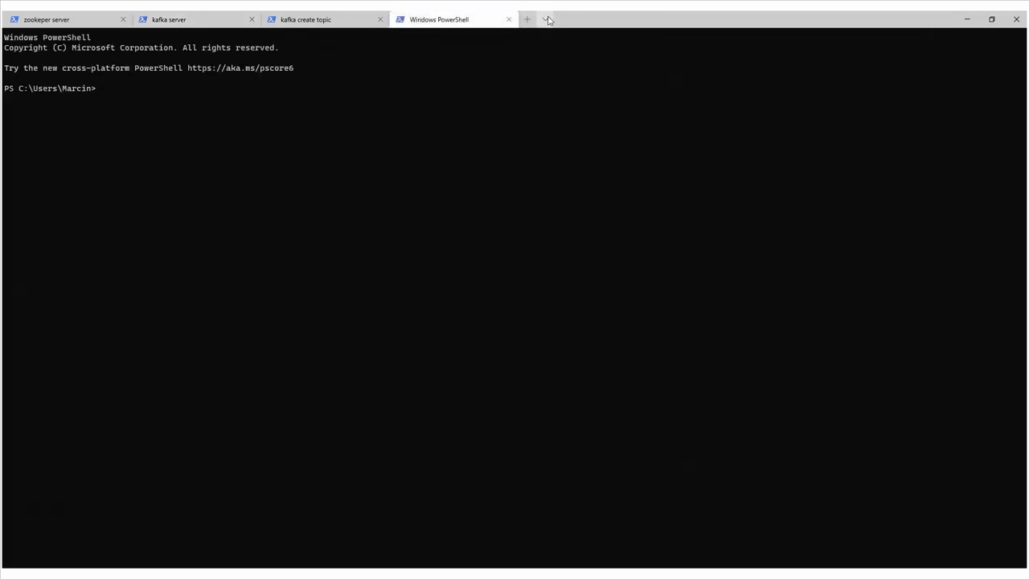
left_click(546, 20)
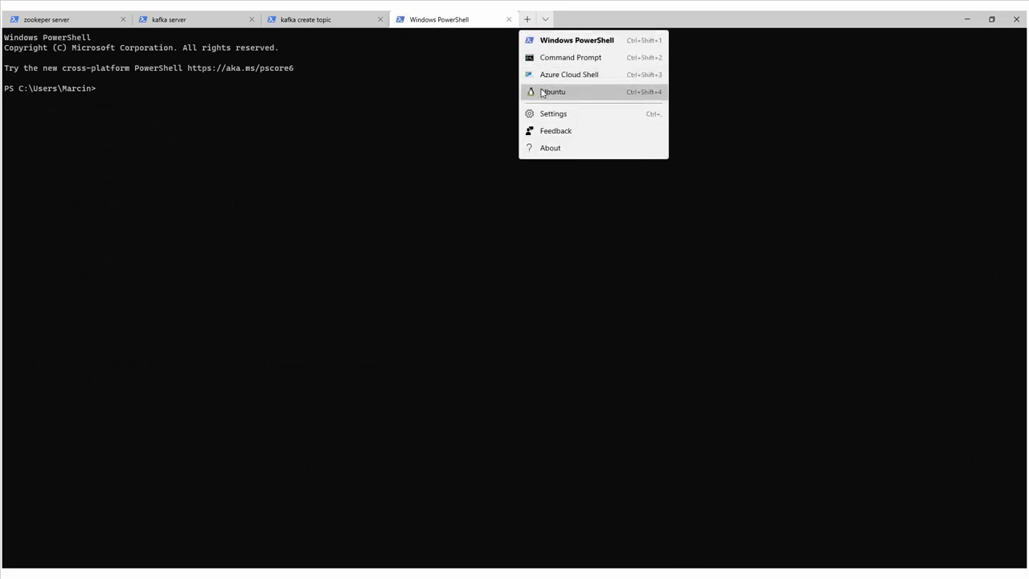
left_click(543, 93)
left_click(508, 20)
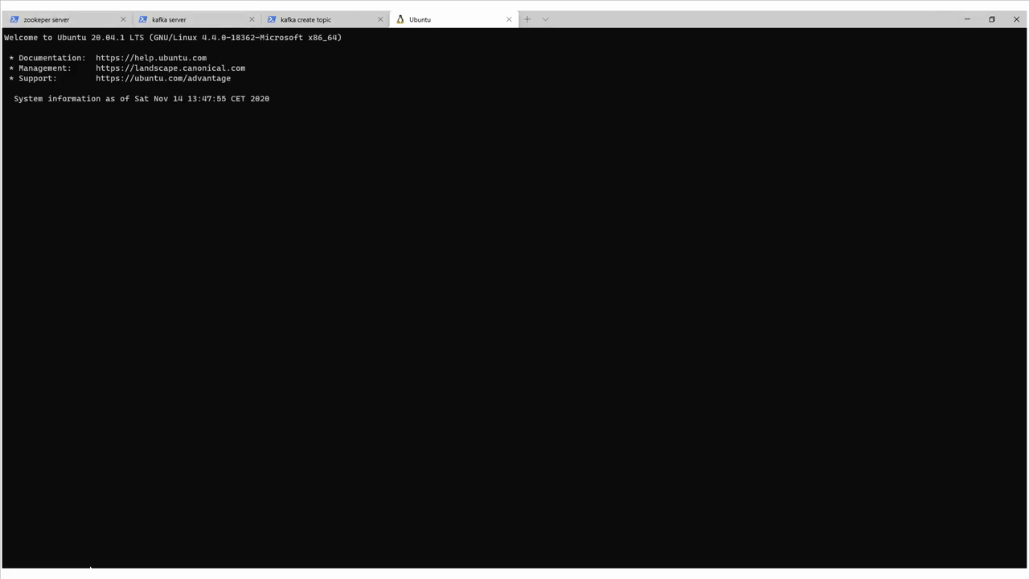
mouse_move(92, 575)
left_click(969, 19)
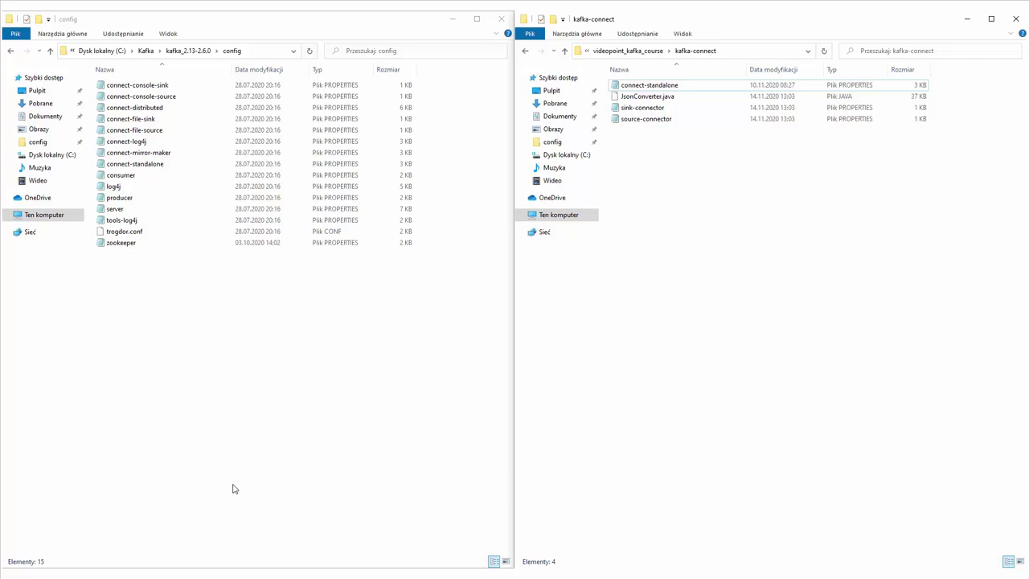
key("super")
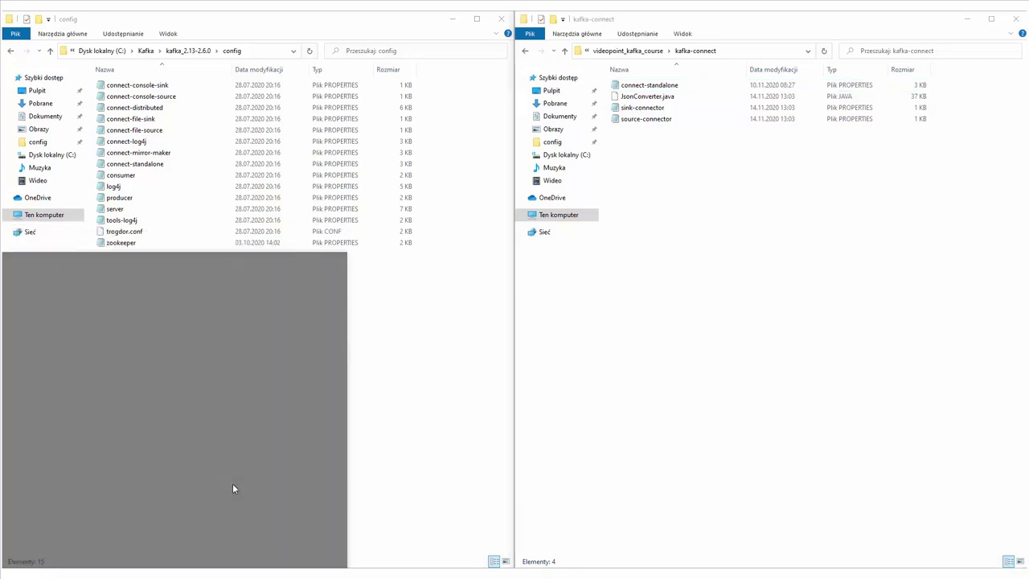
type("usta")
key("Return")
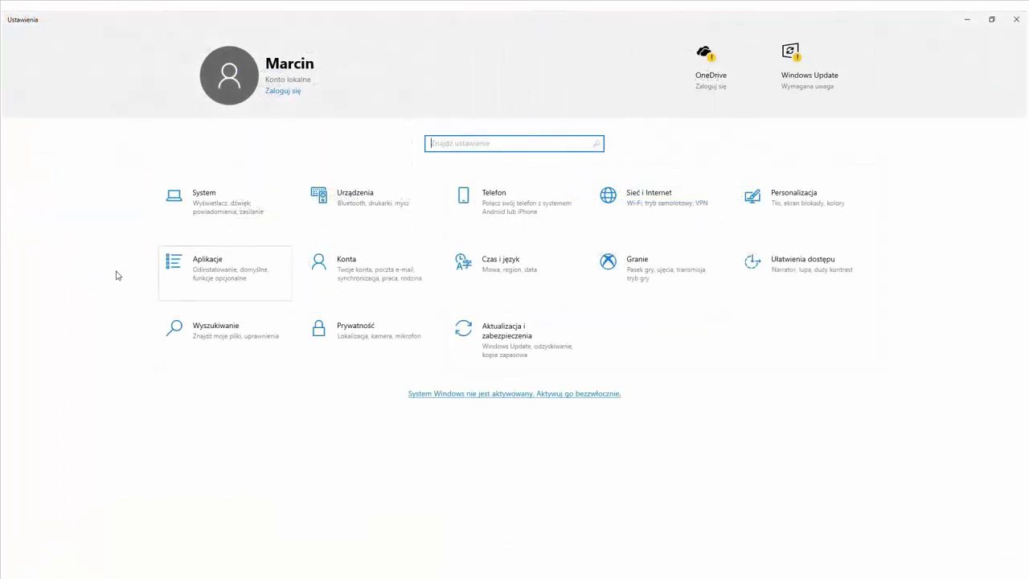
left_click(231, 295)
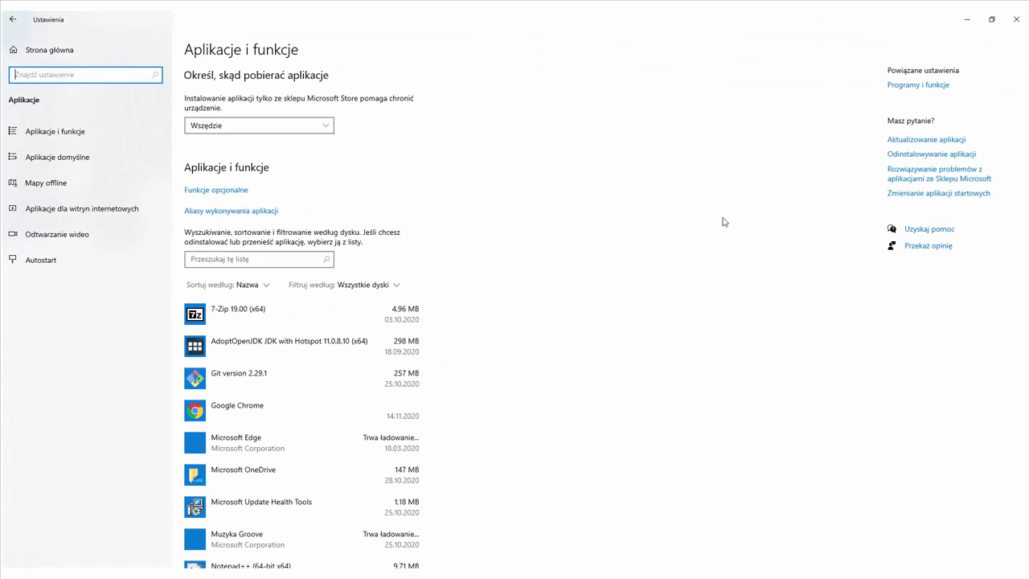
left_click(922, 85)
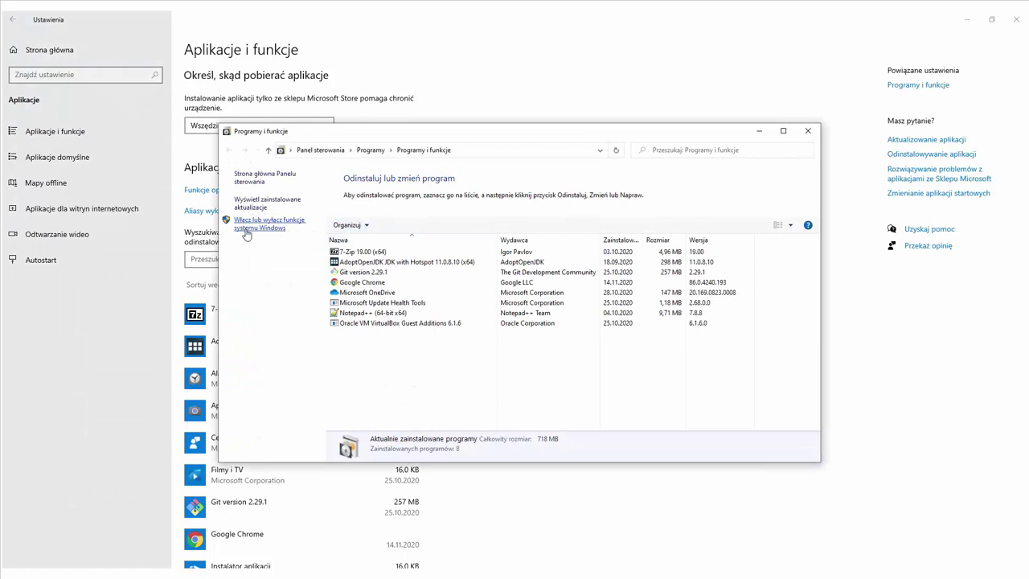
left_click(254, 232)
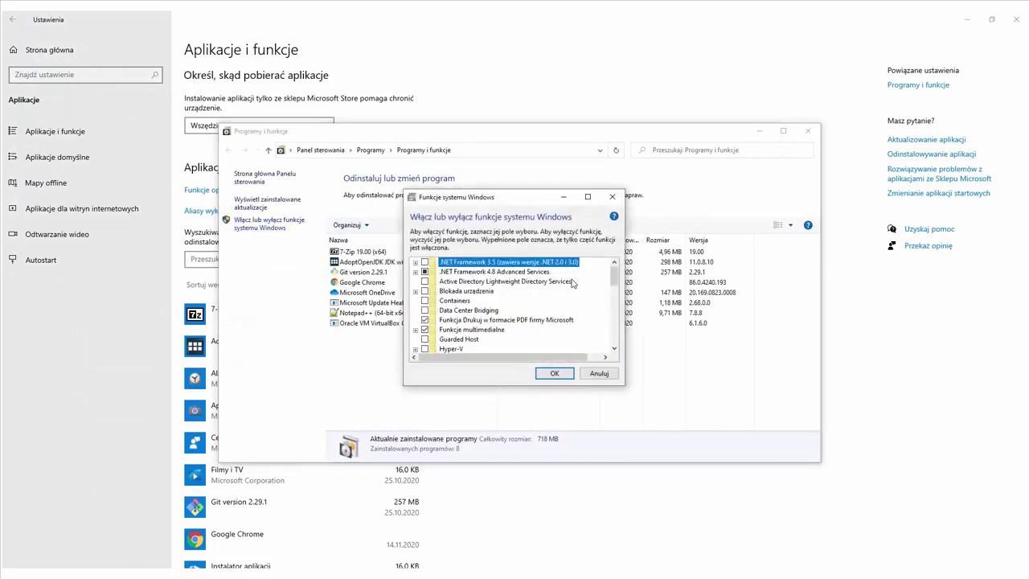
scroll(562, 293, "down", 4)
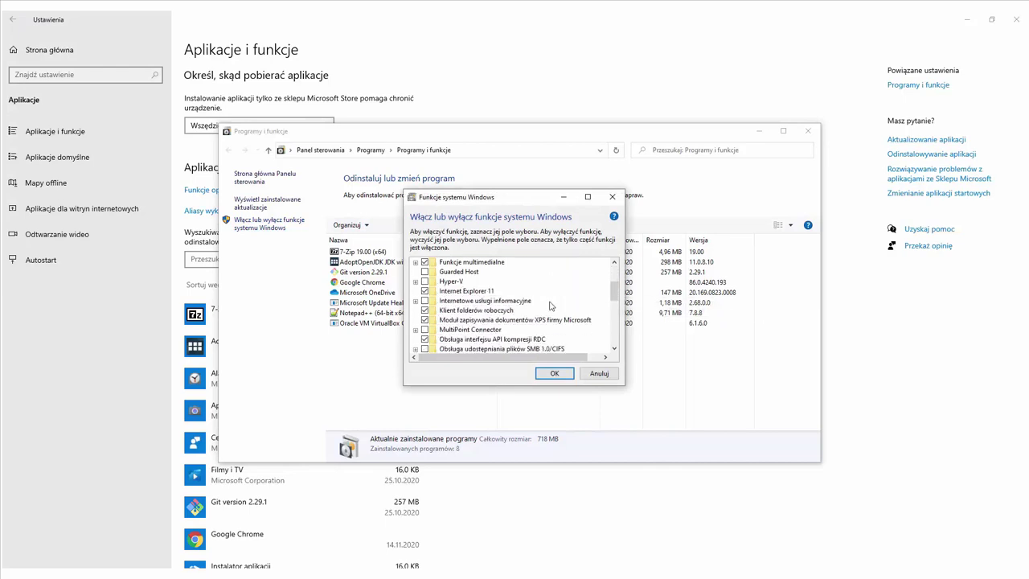
scroll(551, 304, "down", 3)
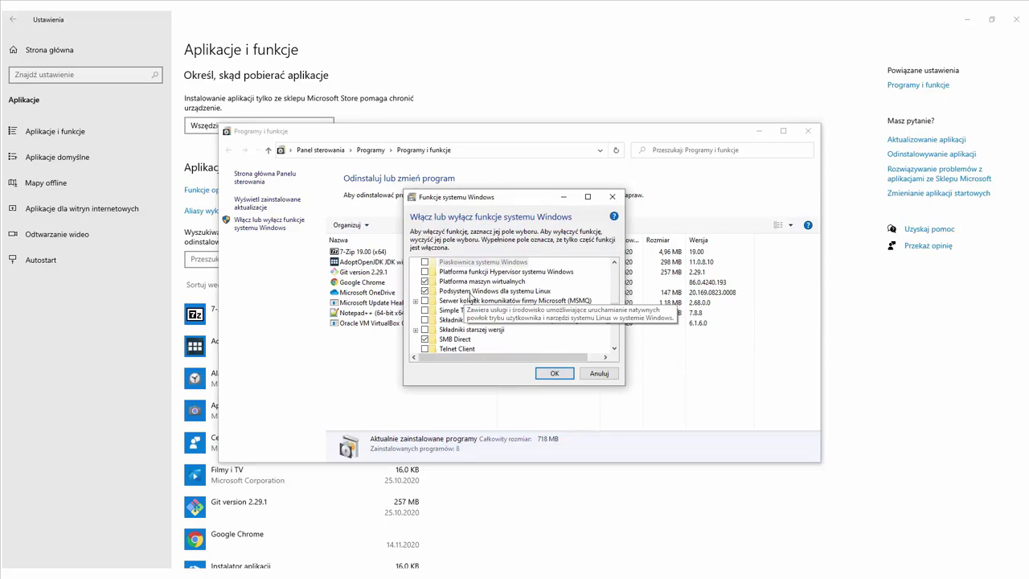
left_click(555, 374)
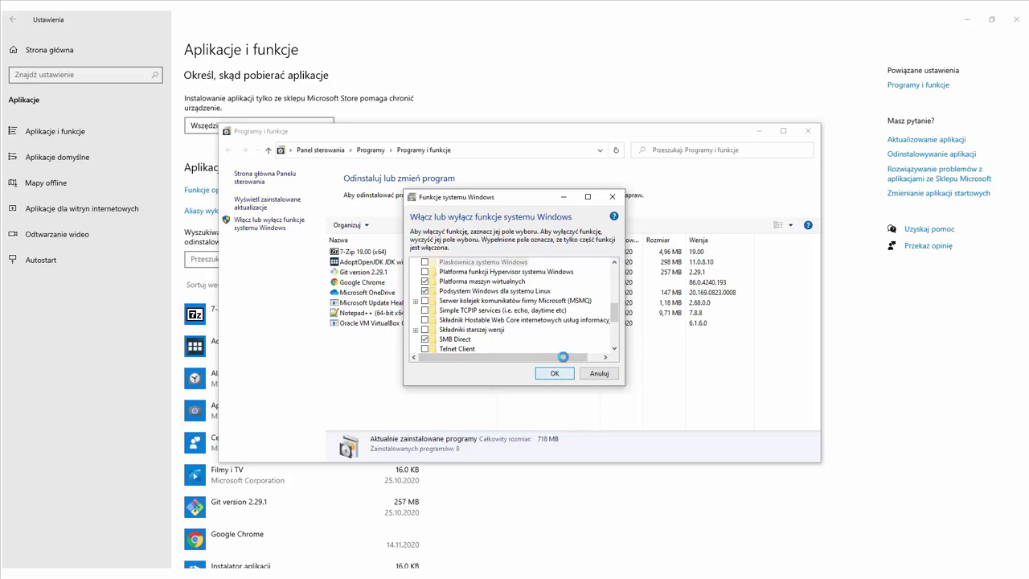
left_click(808, 130)
left_click(1017, 19)
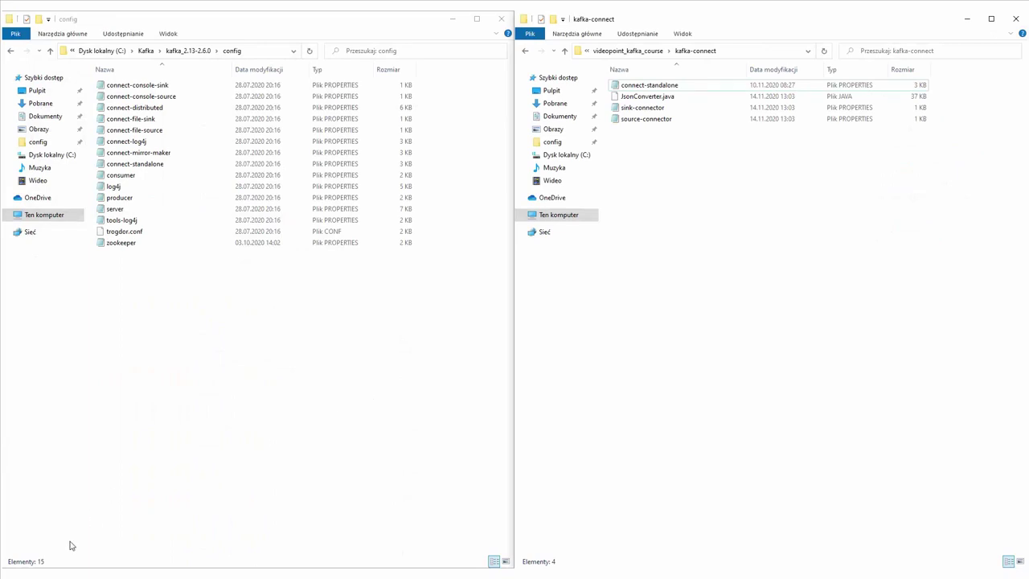
Launch Microsoft Store, search Ubuntu to confirm it is installed, then close the Store.
left_click(49, 567)
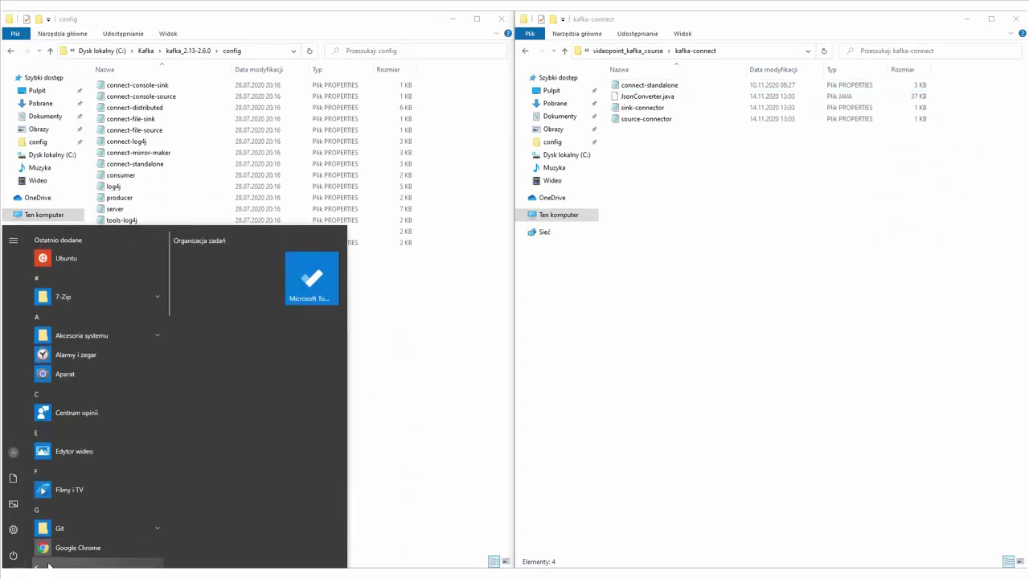
type("Store")
key("Return")
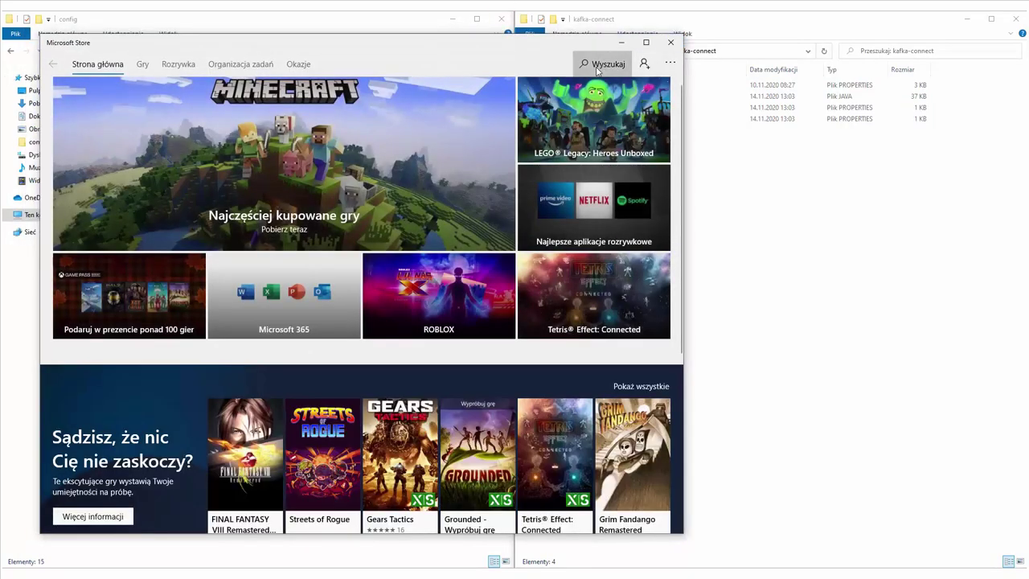
left_click(599, 66)
type("Ubuntu")
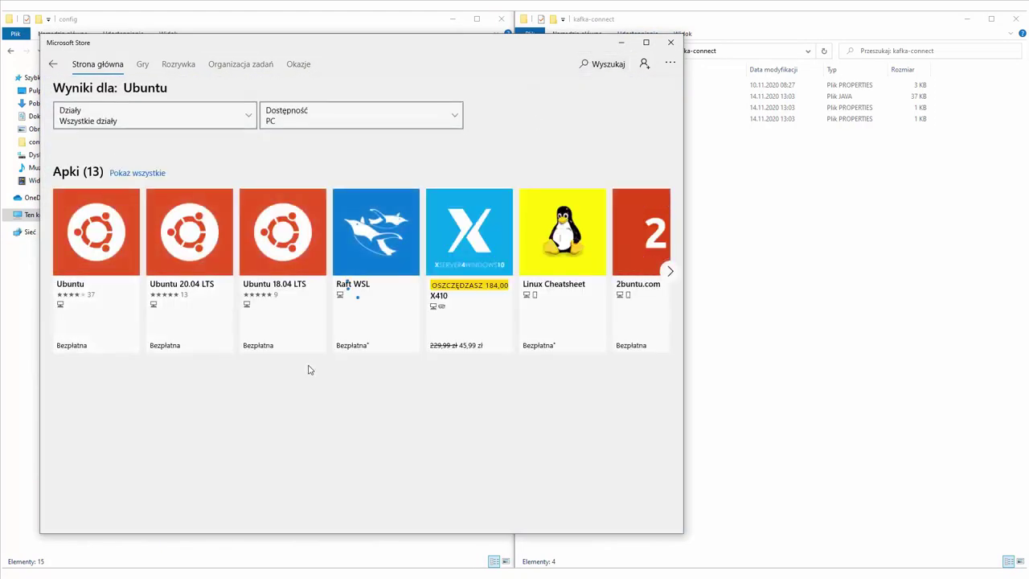
left_click(152, 287)
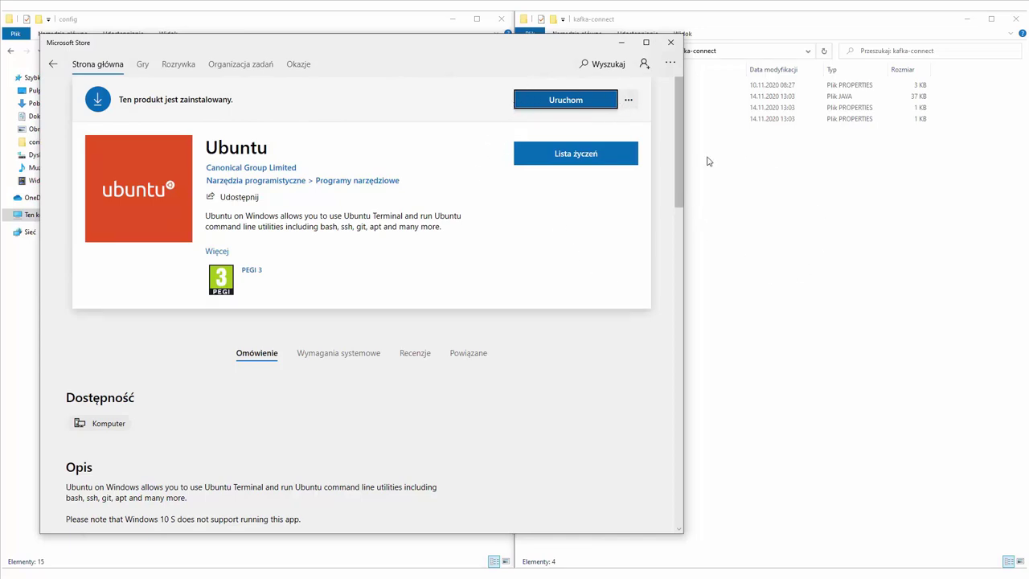
left_click(677, 44)
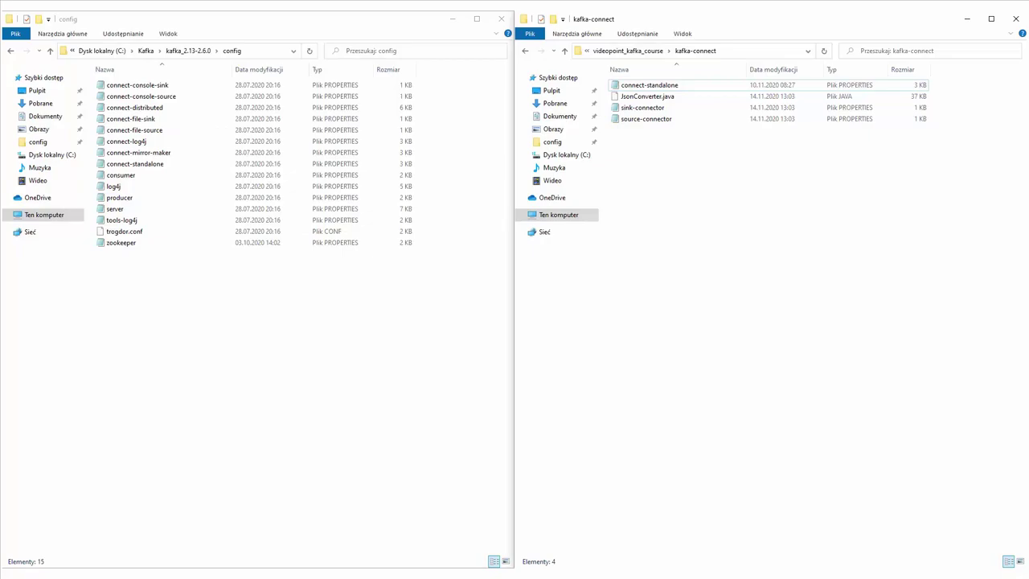
Switch to Windows Terminal and become root with sudo su.
key("alt+Tab")
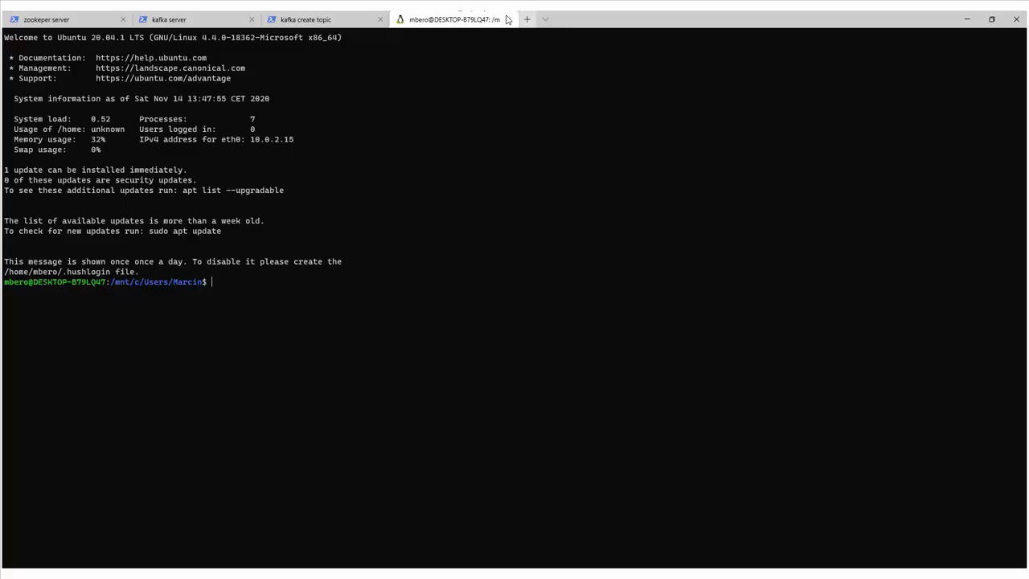
left_click(544, 21)
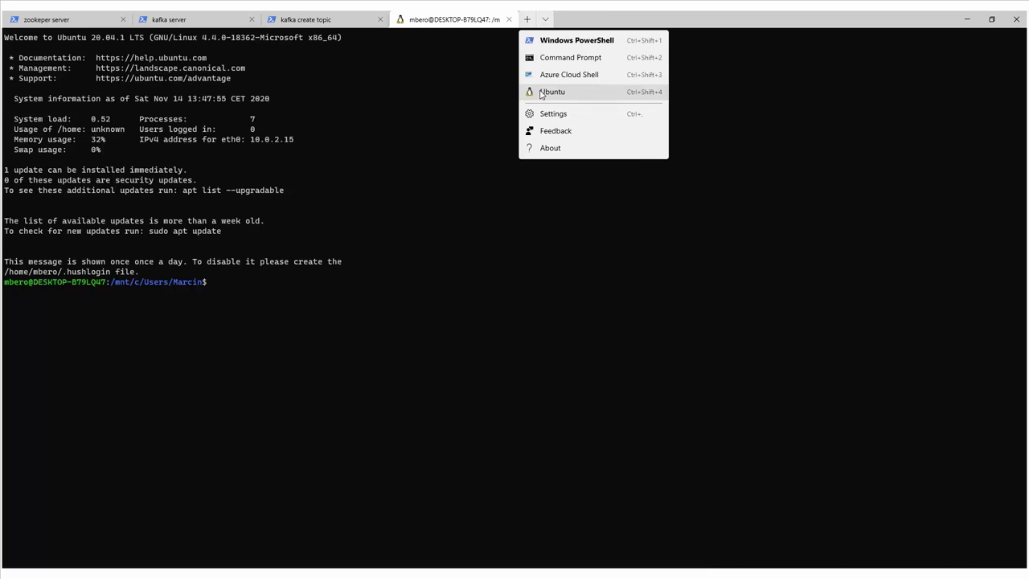
left_click(430, 233)
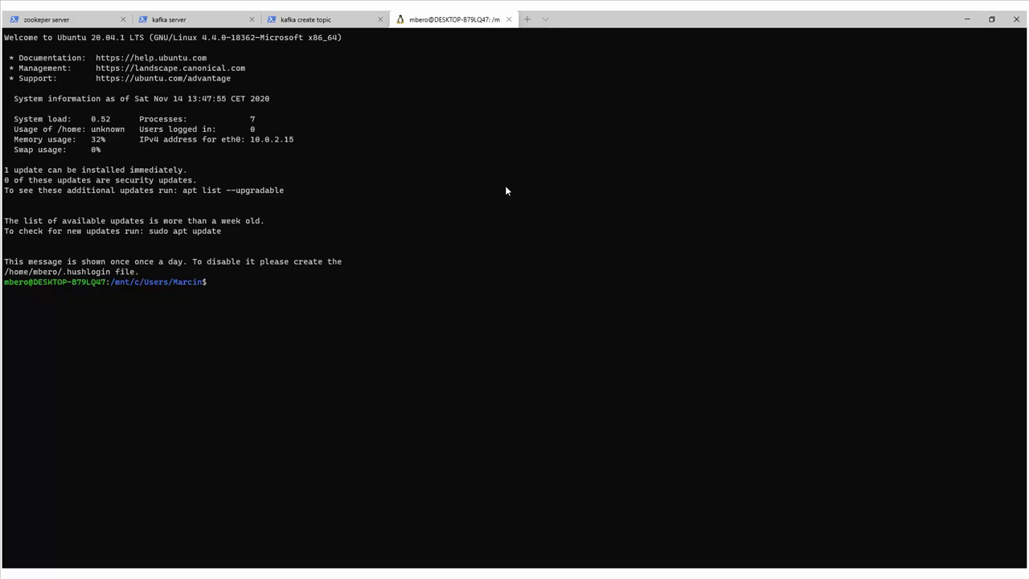
type("sudo su")
key("Return")
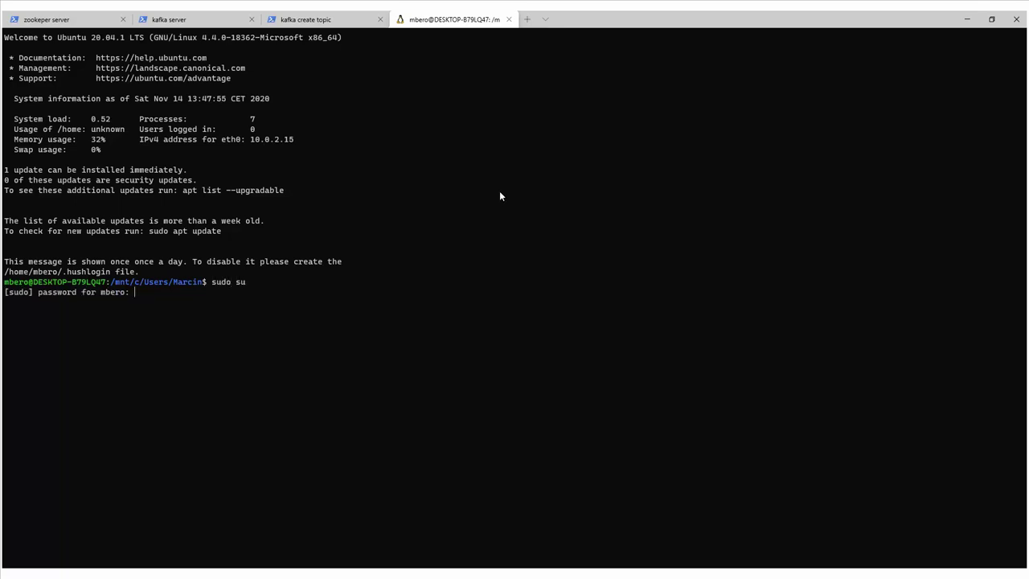
key("Return")
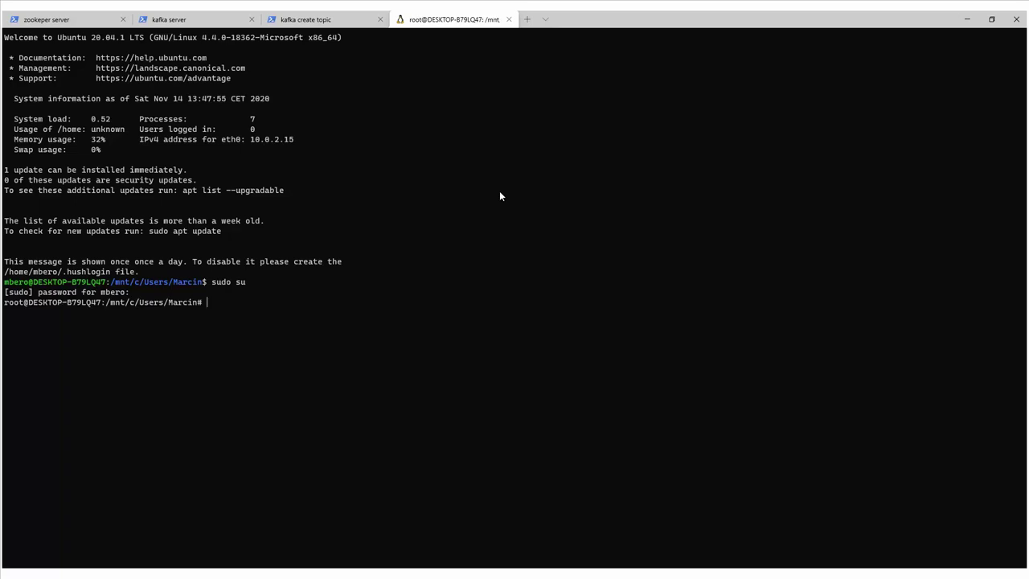
Move up to the C drive root with cd .. twice and list it with ls -l.
type("cd ..")
key("Return")
type("cd ..")
key("Return")
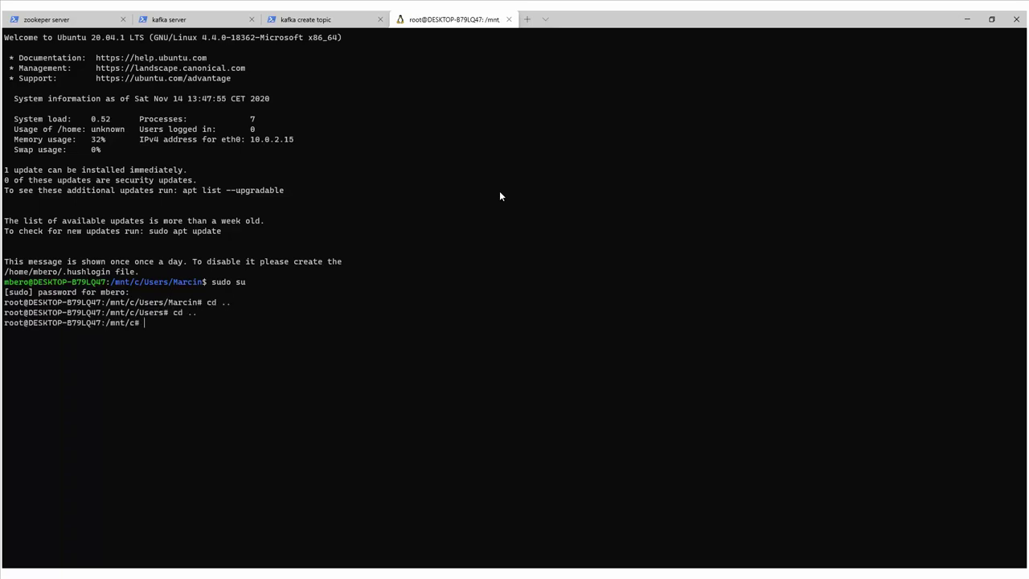
type("ls -l")
key("Return")
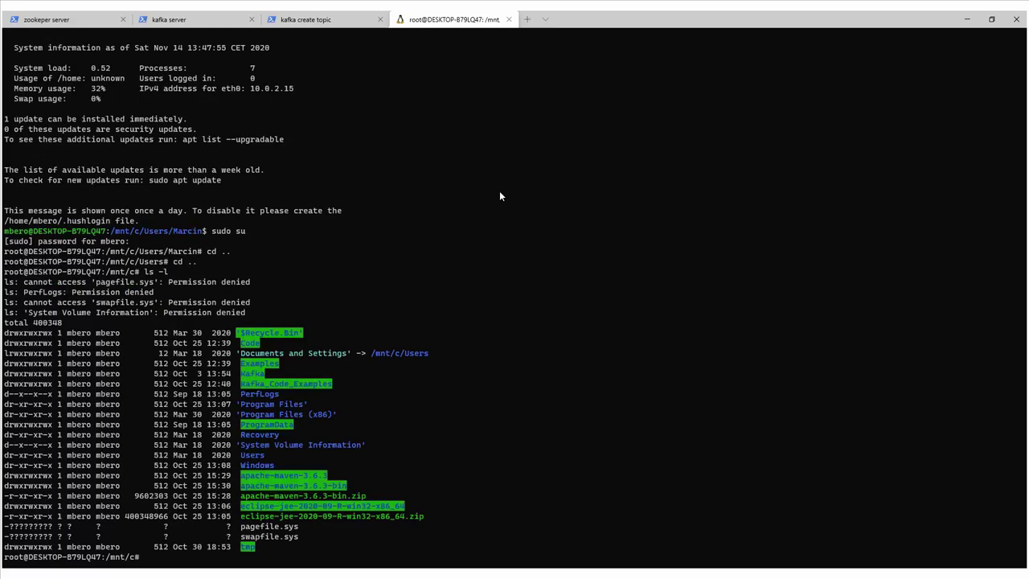
Enter Kafka/kafka_2.13-2.6.0, list its contents, then enter bin and list its scripts.
type("cd Kafka/ka")
key("Tab")
key("Return")
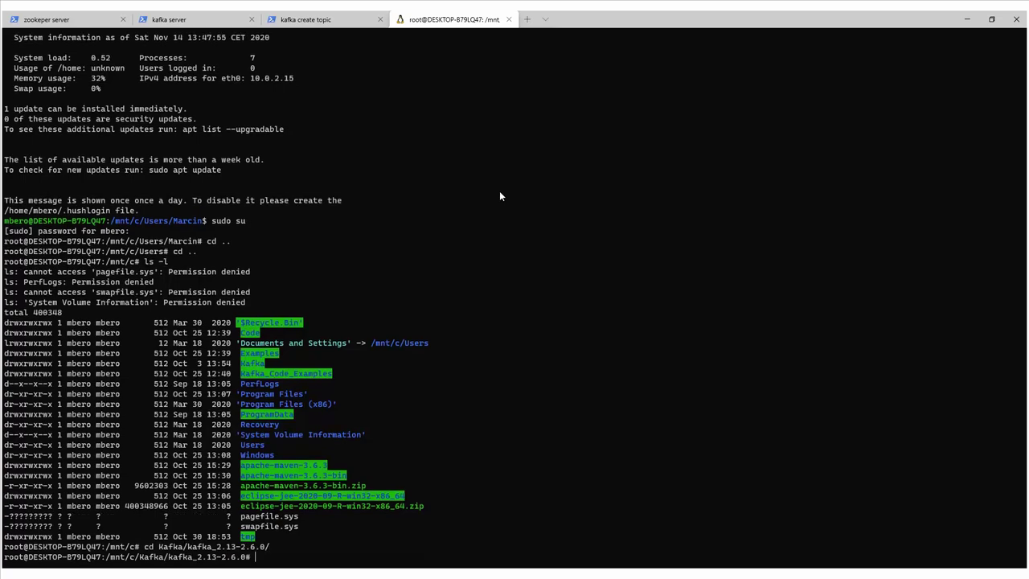
type("clear")
key("Return")
type("ls -l")
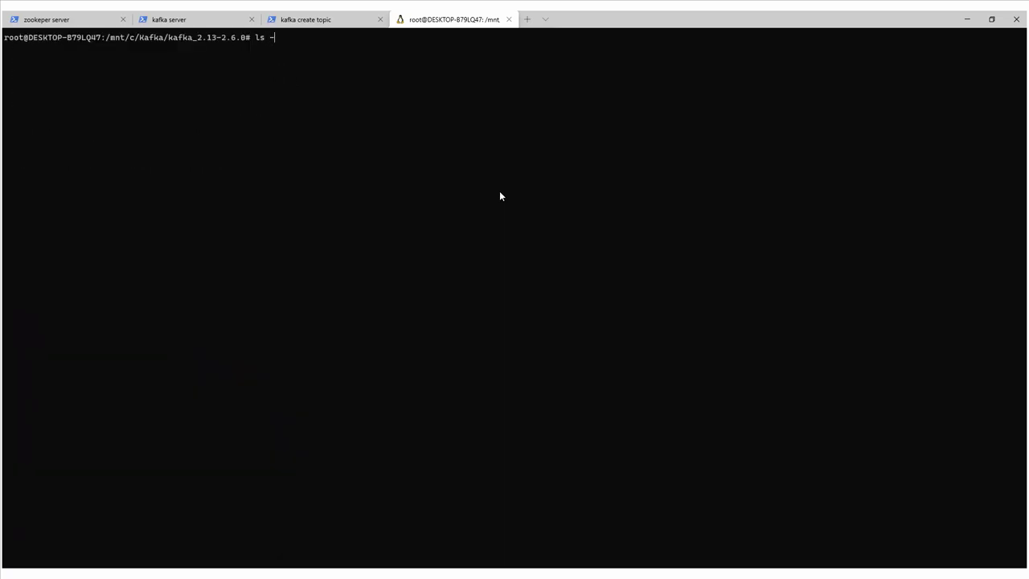
key("Return")
type("cd bin")
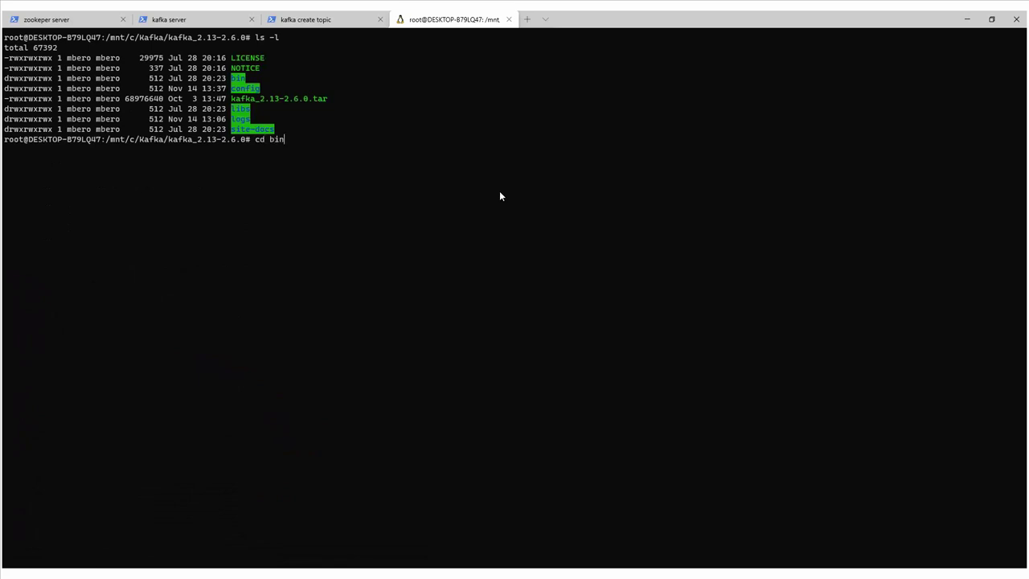
key("Return")
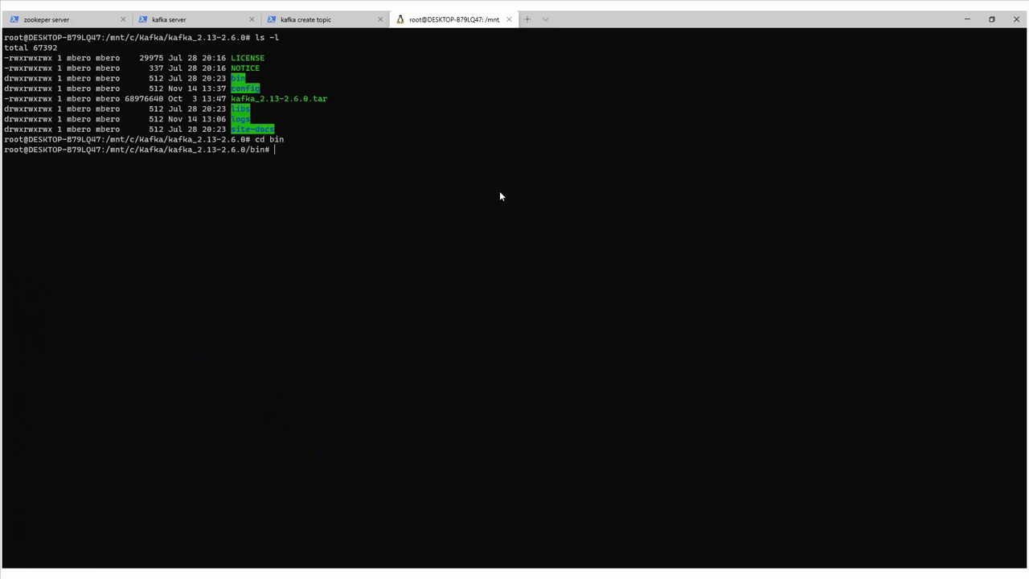
type("ls")
key("Return")
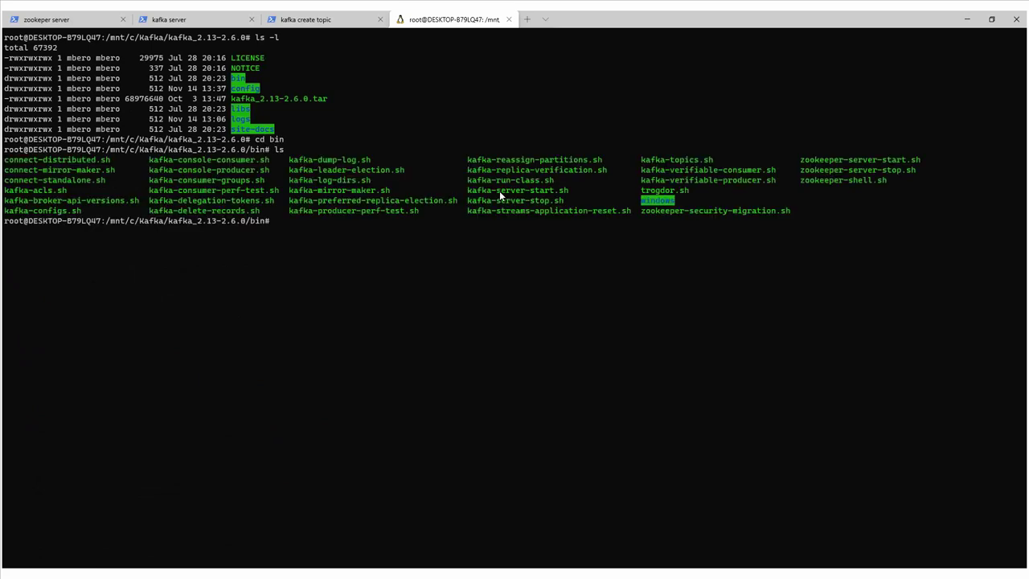
Type ./connect-standalone.sh at the prompt using Tab completion.
double_click(235, 170)
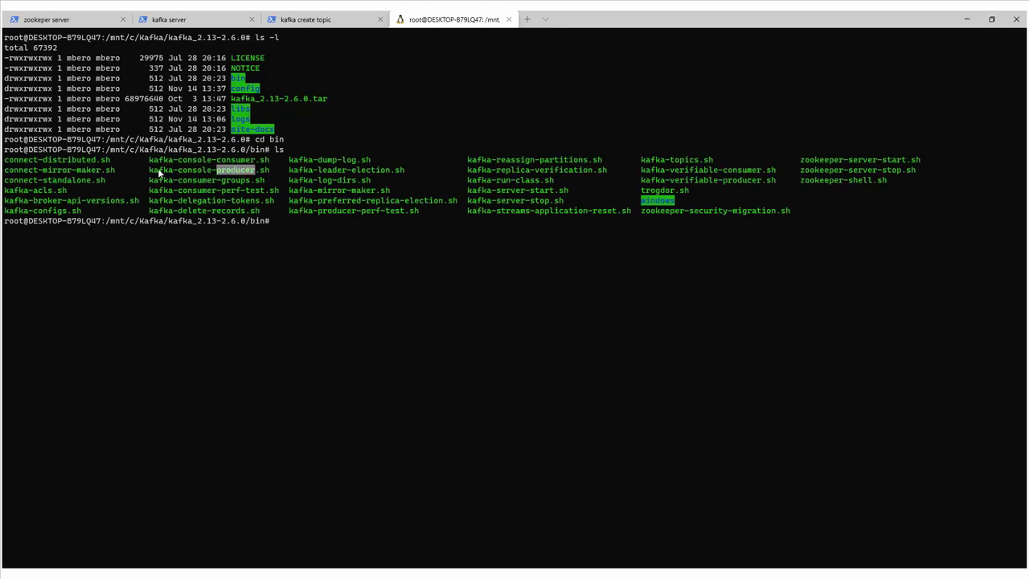
double_click(79, 170)
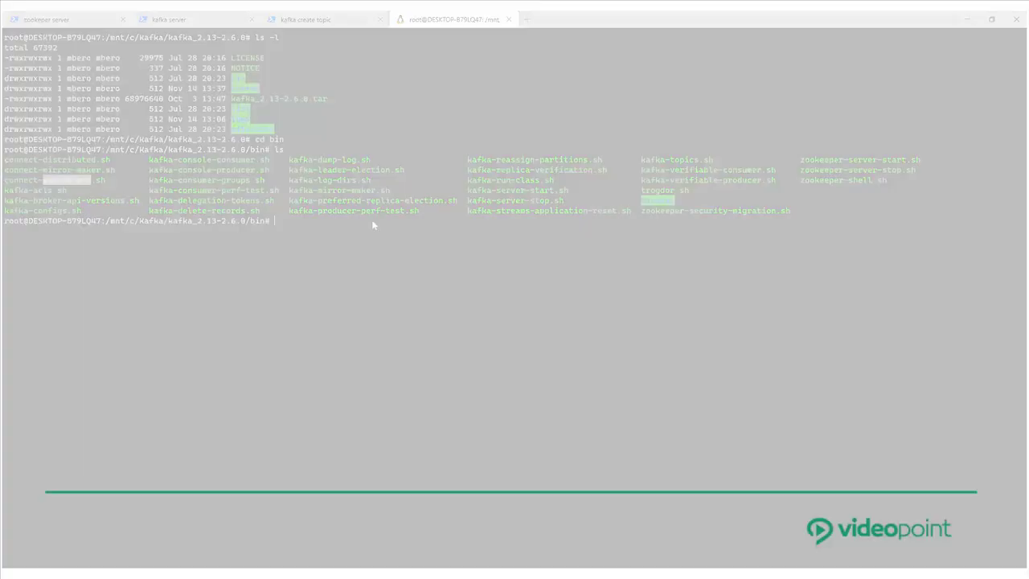
left_click(321, 263)
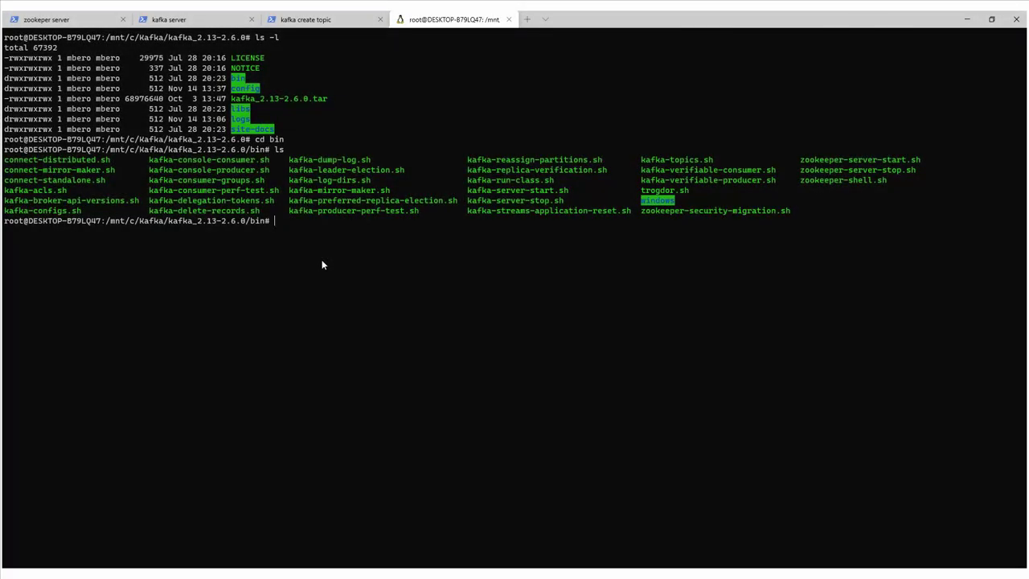
type("./con")
key("Tab")
type("st")
key("Tab")
type("n")
key("BackSpace")
Add the ../config/connect-standalone.properties, ../config/input and ../config/output arguments, without running the command.
type("../config")
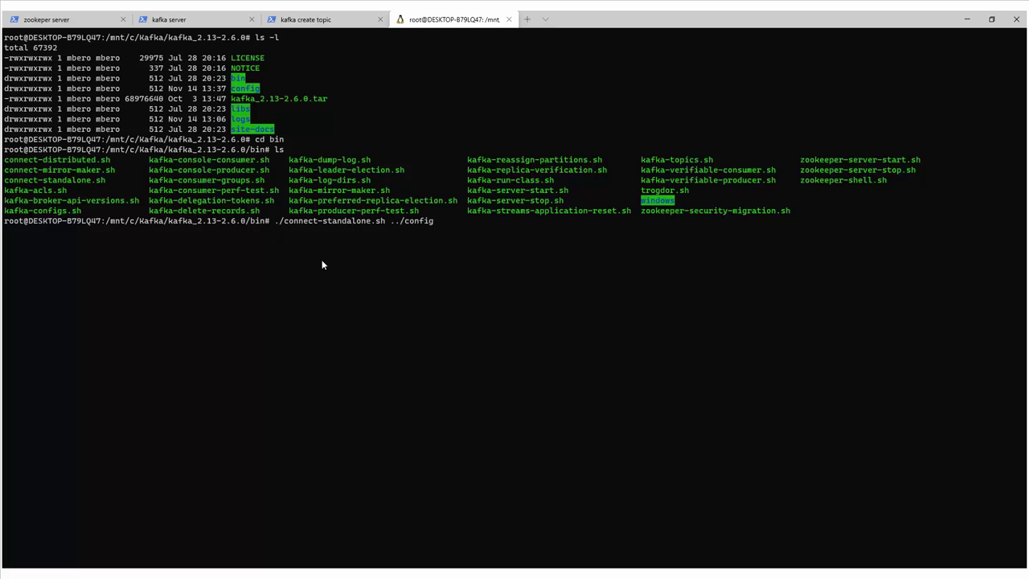
type("/")
type("connect-st")
key("Tab")
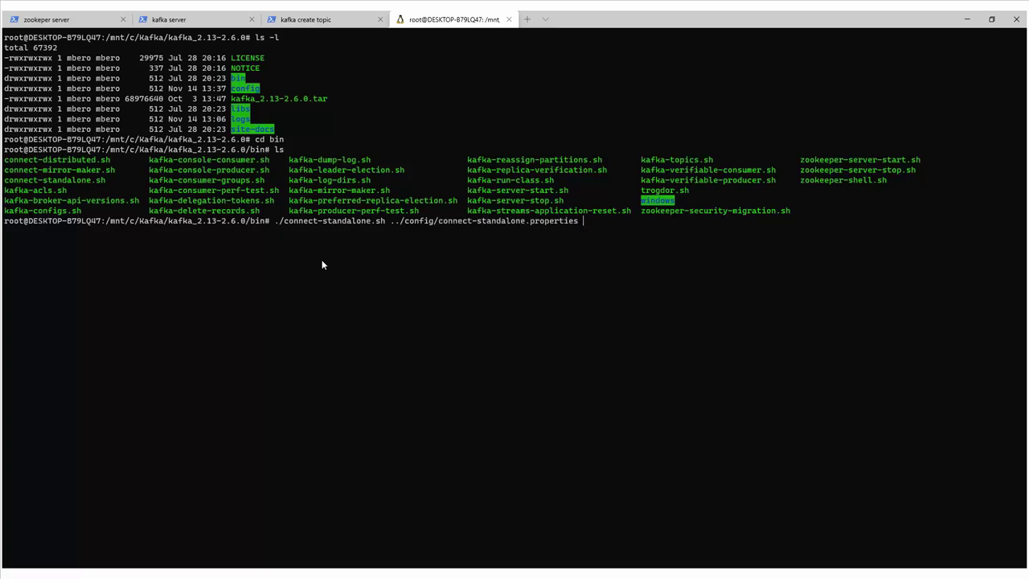
type("../con")
key("Tab")
type("../config/")
key("Left")
key("Left")
key("Left")
key("Left")
type("input")
type("output")
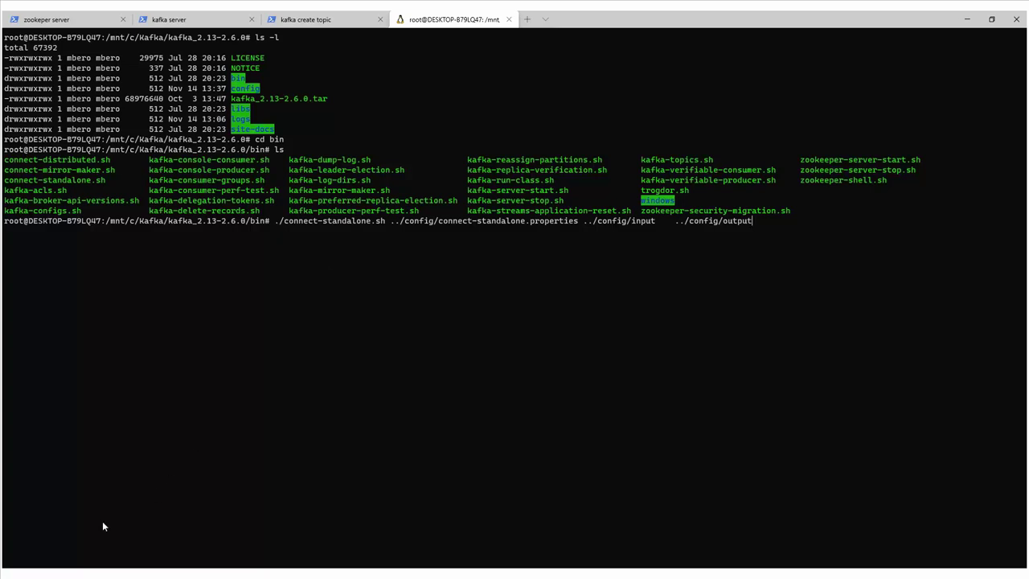
Copy sink-connector and source-connector from kafka-connect into Kafka's config folder.
mouse_move(58, 571)
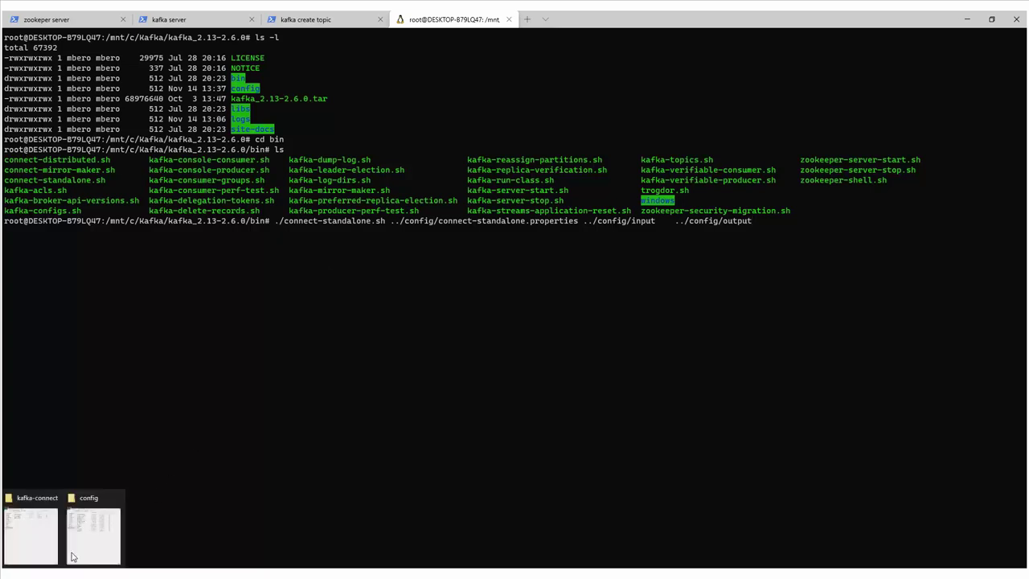
left_click(110, 538)
left_click(32, 535)
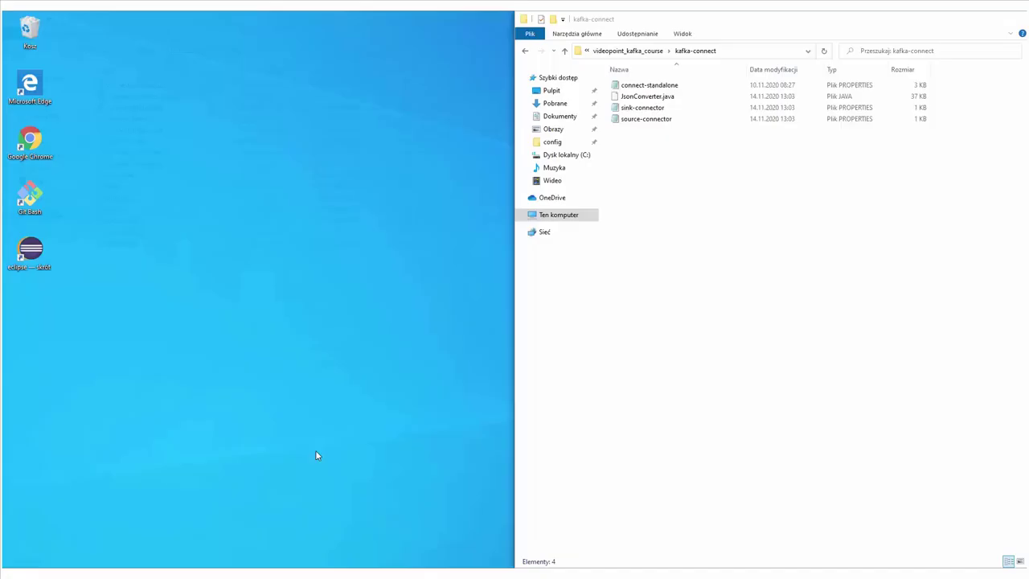
left_click(643, 107)
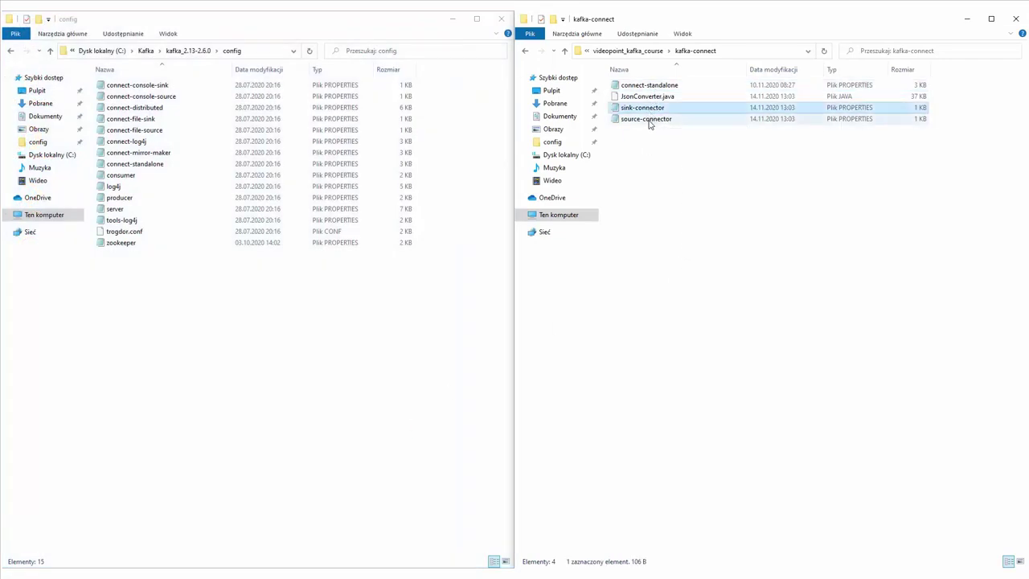
left_click(650, 120, "ctrl")
key("ctrl+c")
left_click(324, 301)
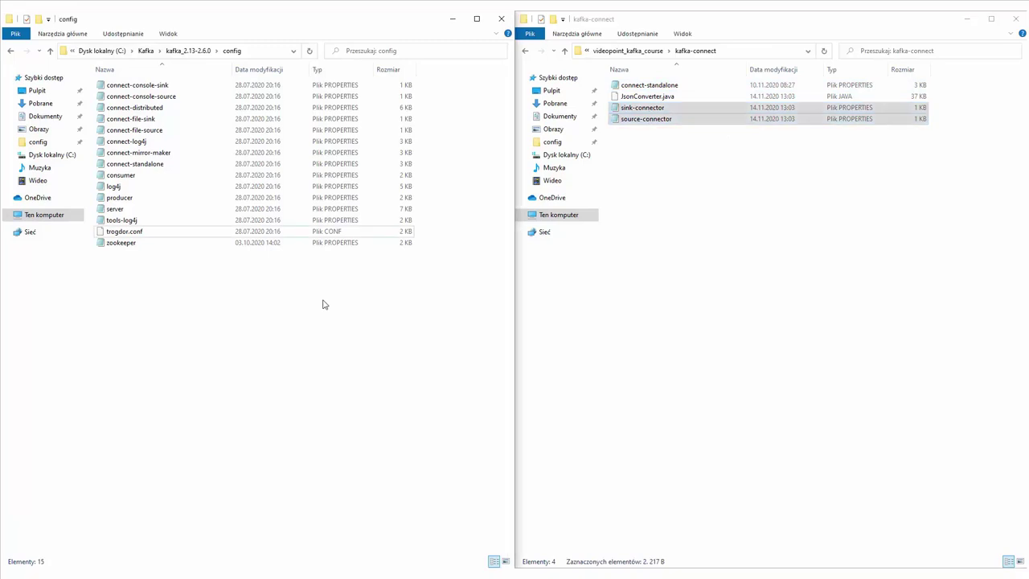
key("ctrl+v")
left_click(624, 334)
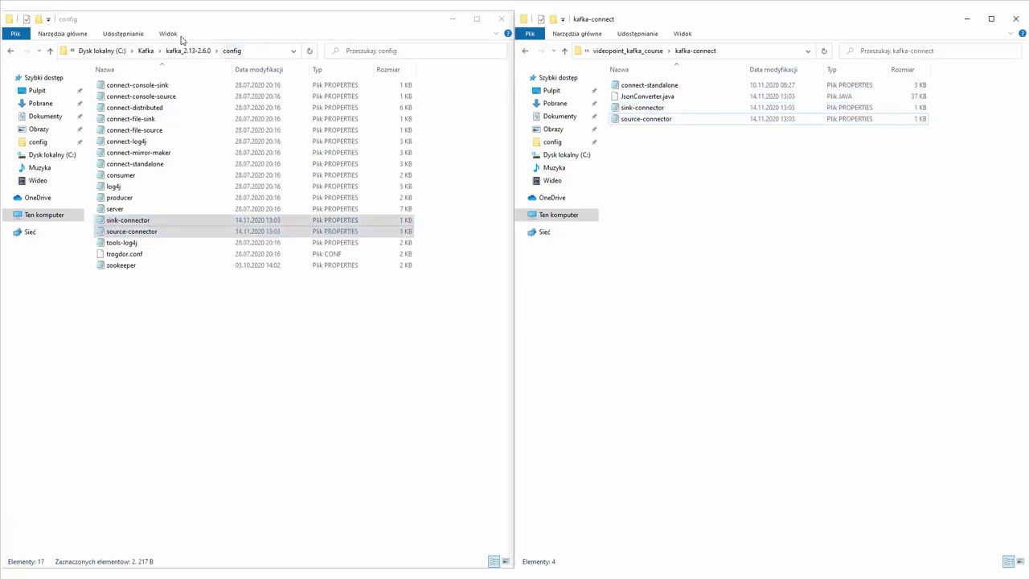
left_click(310, 402)
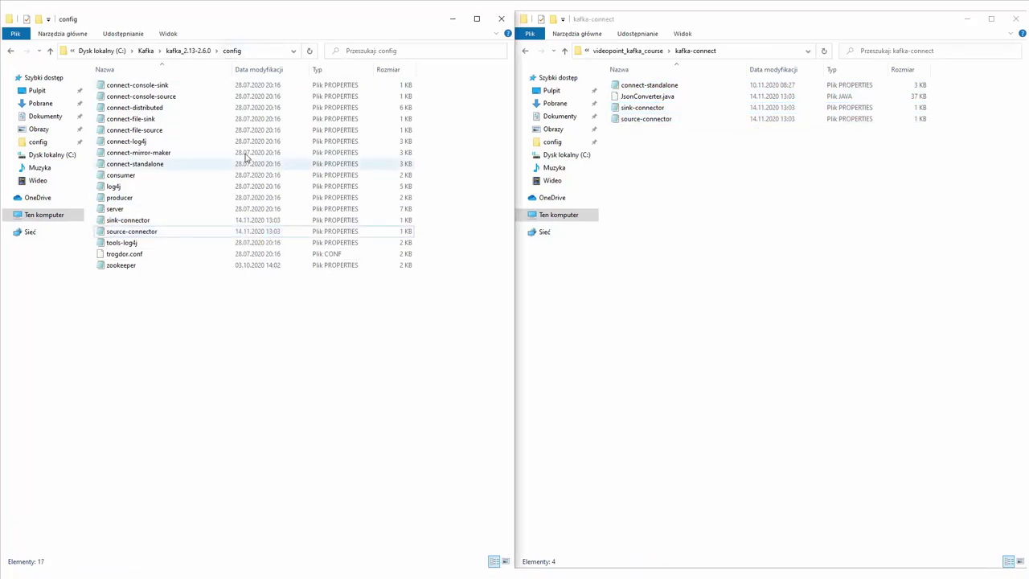
Open kafka_2.13-2.6.0's bin folder and locate the connect-distributed, connect-mirror-maker and connect-standalone scripts.
left_click(197, 55)
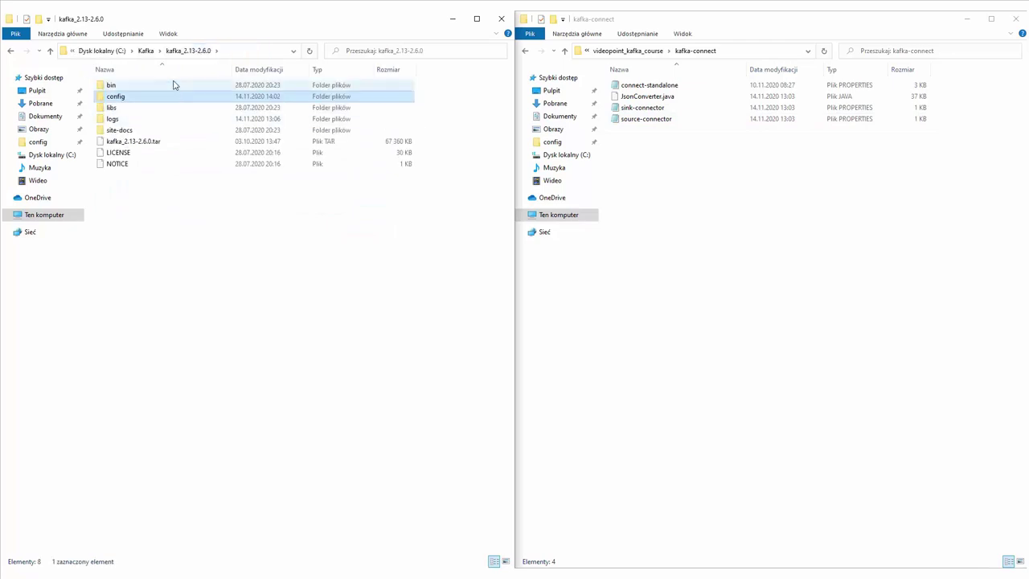
double_click(175, 85)
left_click(170, 96)
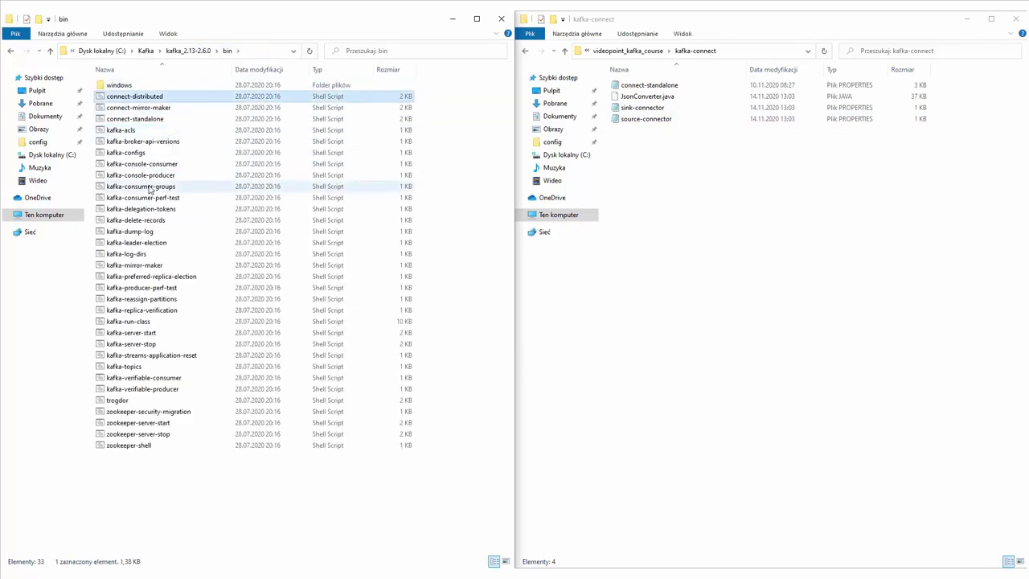
left_click(184, 107)
left_click(185, 118)
left_click(299, 97)
left_click(281, 107)
left_click(268, 118)
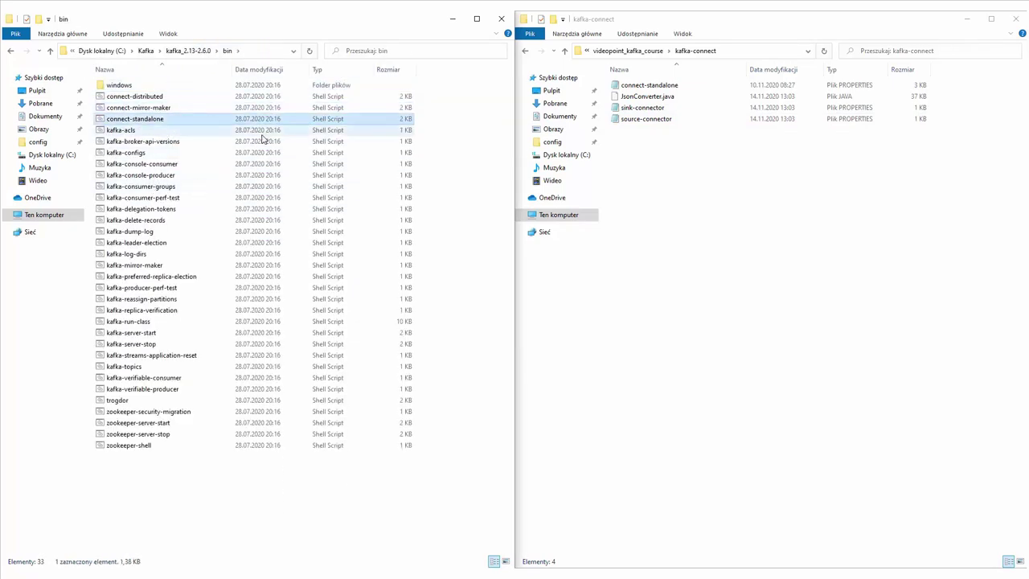
left_click(699, 225)
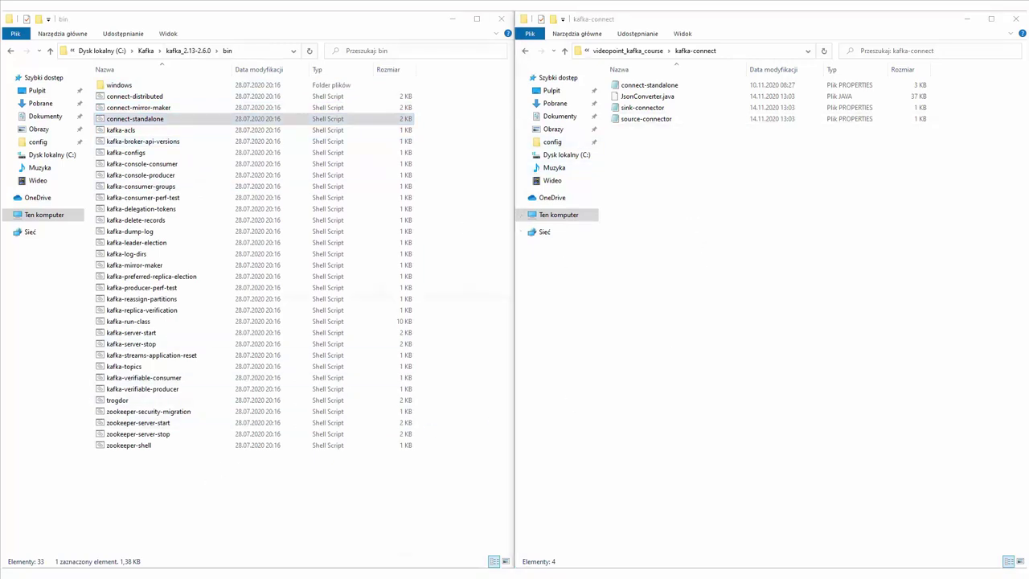
Review the source and sink connector settings again in Notepad++.
left_click(387, 213)
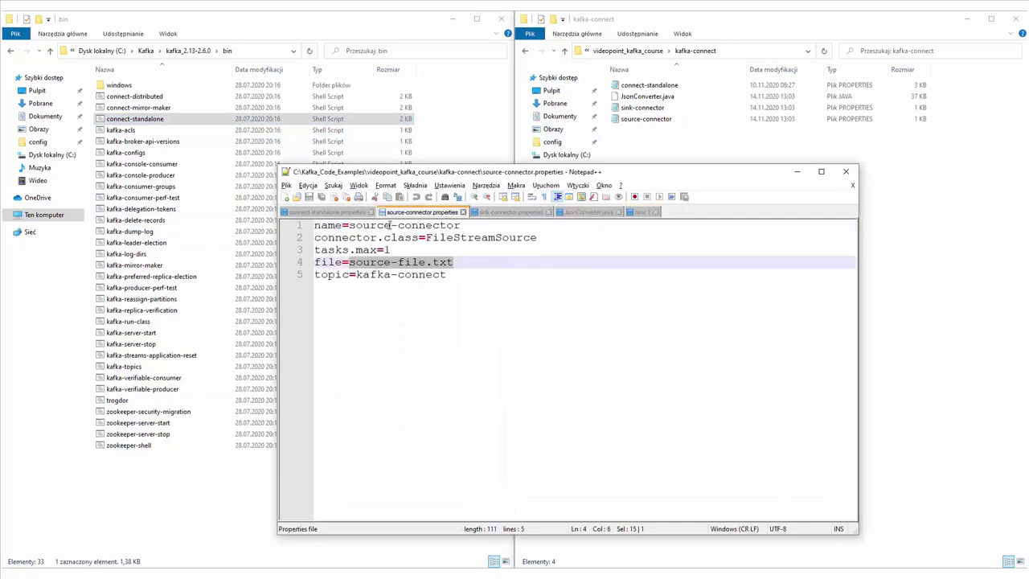
left_click_drag(523, 176, 732, 154)
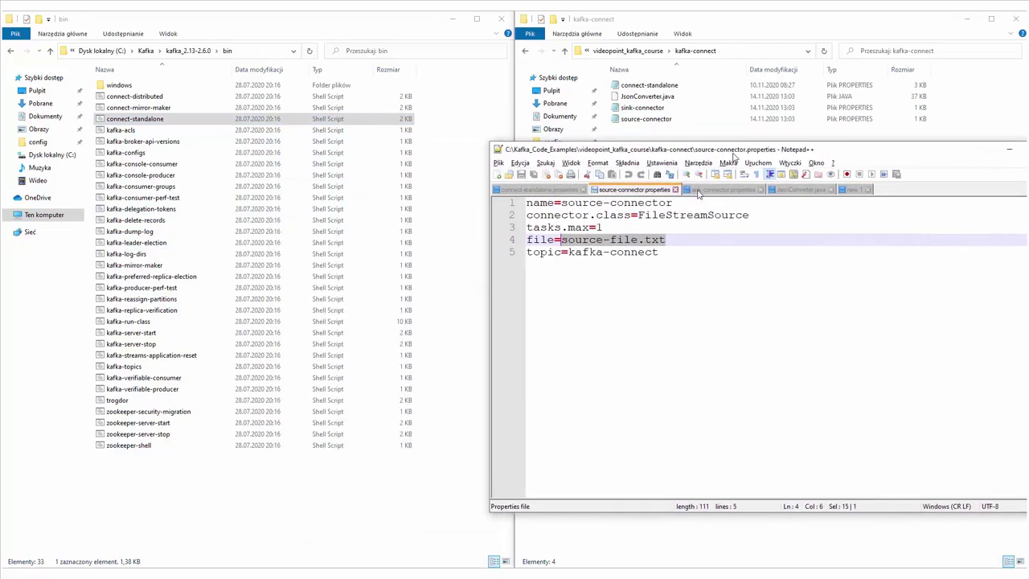
left_click(691, 251)
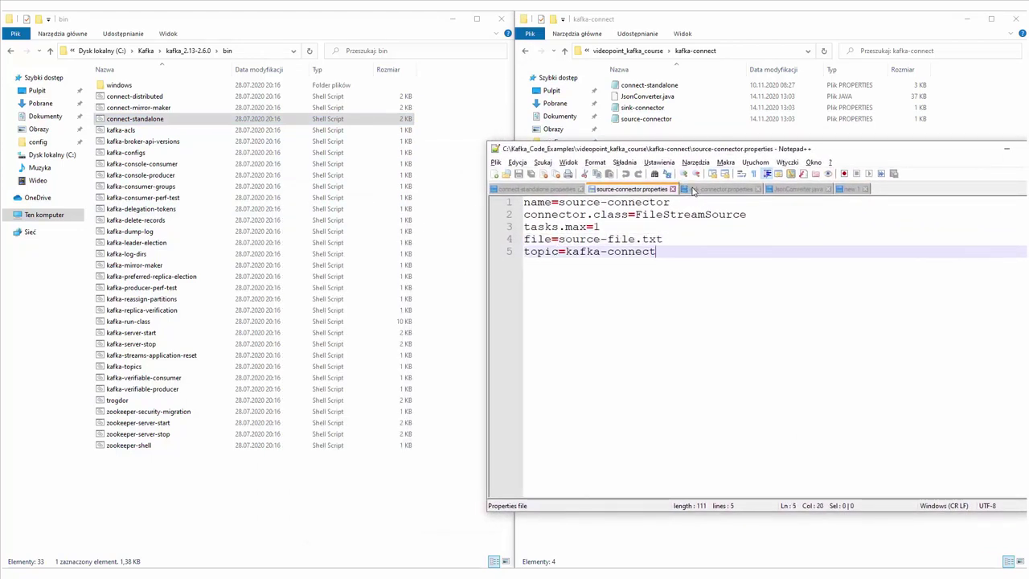
left_click(708, 189)
left_click(635, 190)
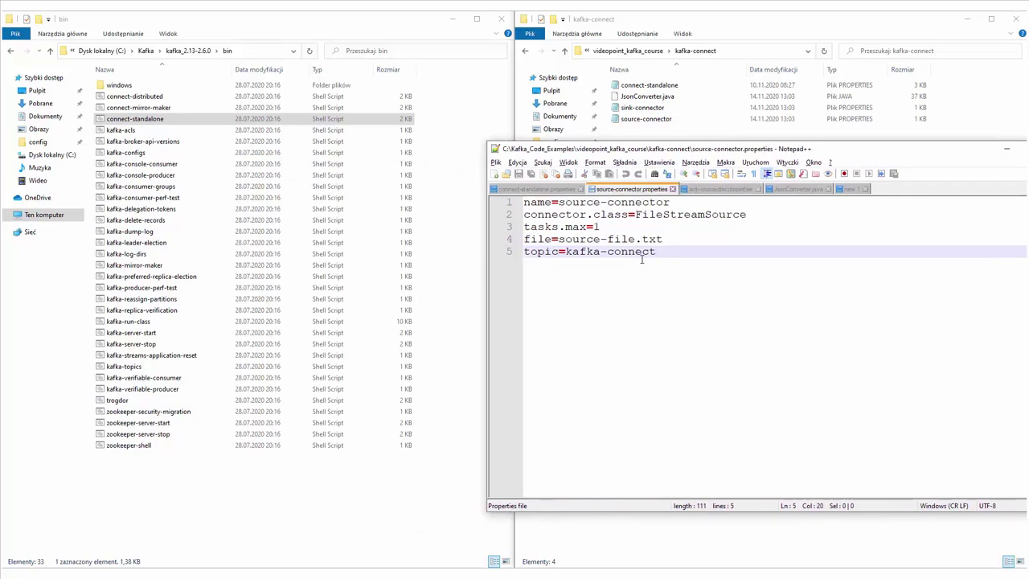
Create a new text document named source-file.txt in Kafka's bin folder.
left_click(237, 485)
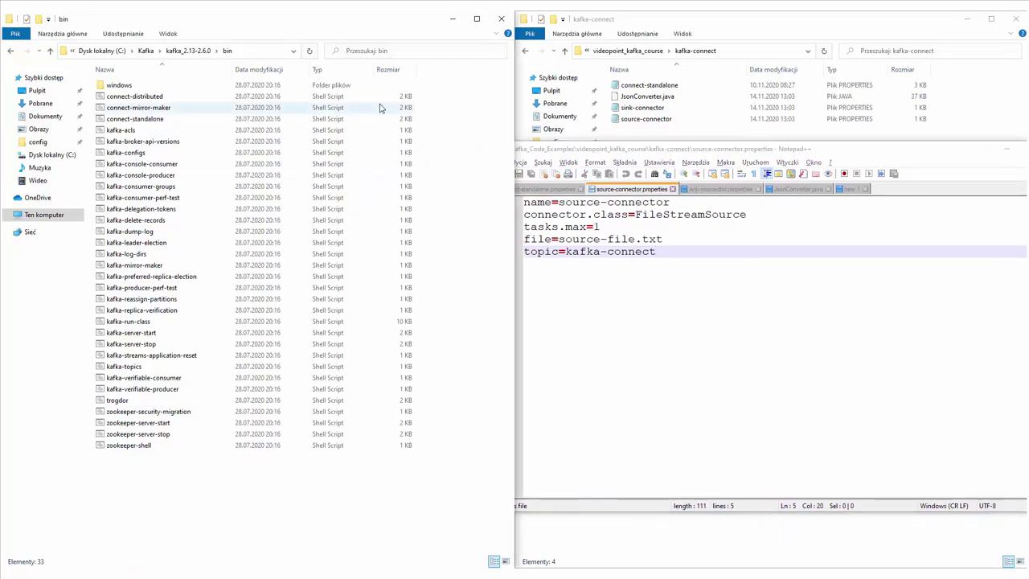
right_click(147, 498)
mouse_move(174, 472)
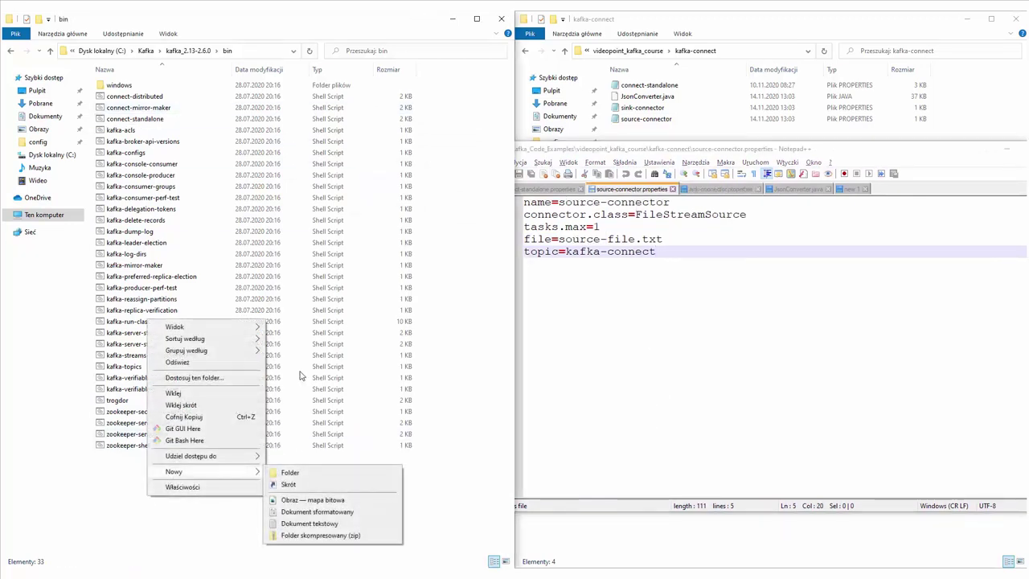
left_click(313, 524)
type("source")
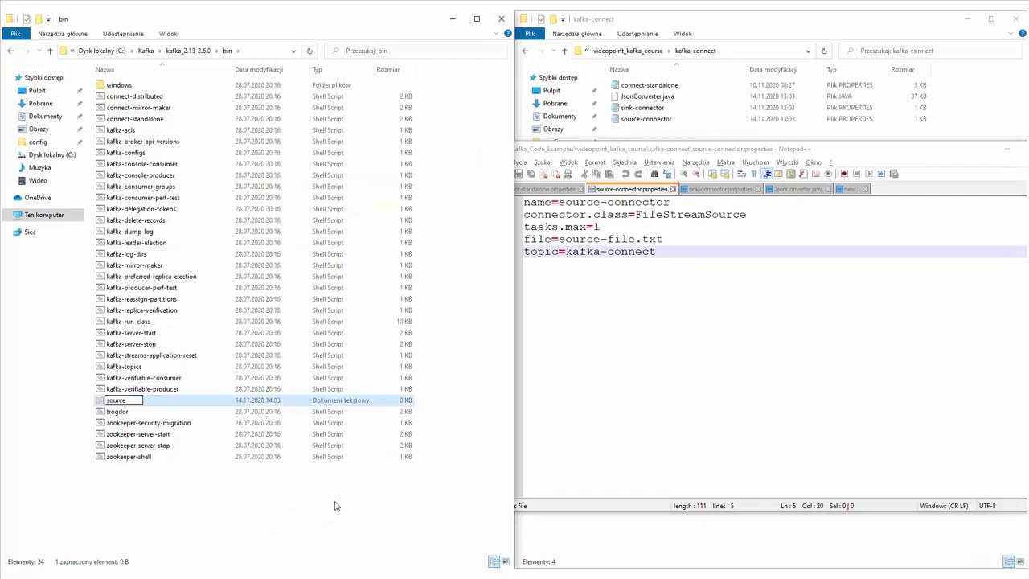
type("-file.txt")
key("Return")
Open source-file.txt in Notepad++ from its context menu.
left_click(336, 505)
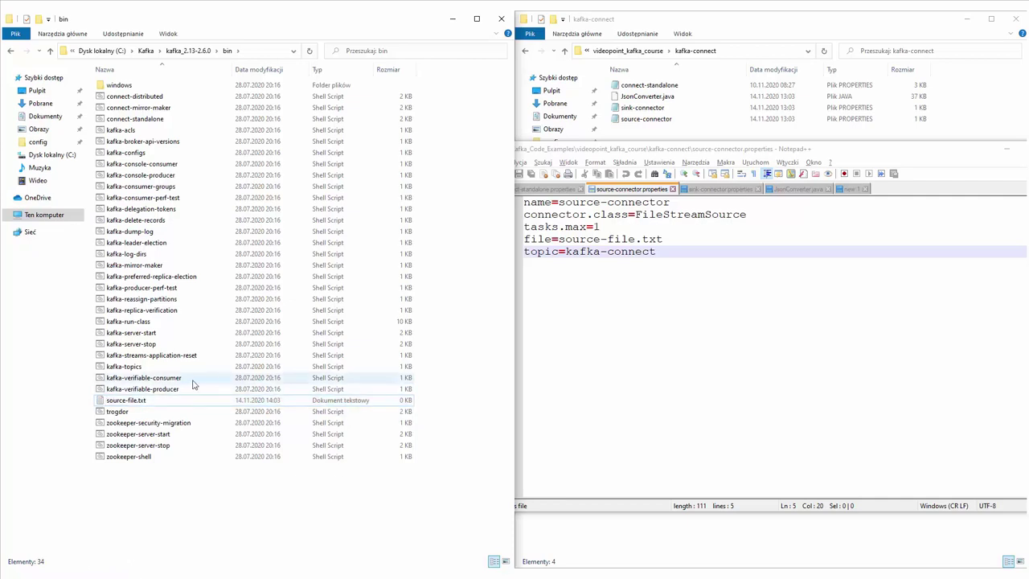
left_click(150, 401)
right_click(145, 407)
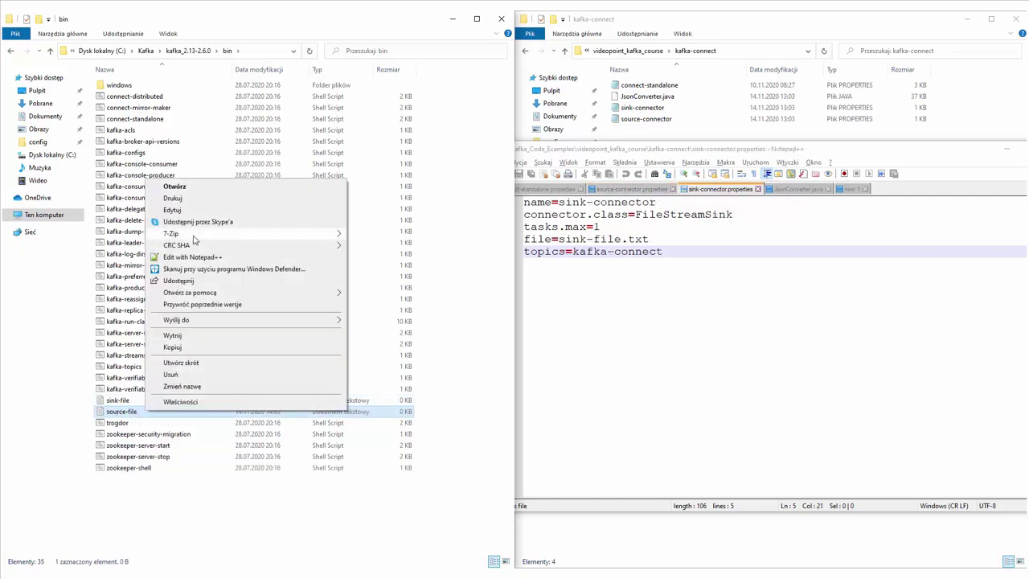
left_click(198, 256)
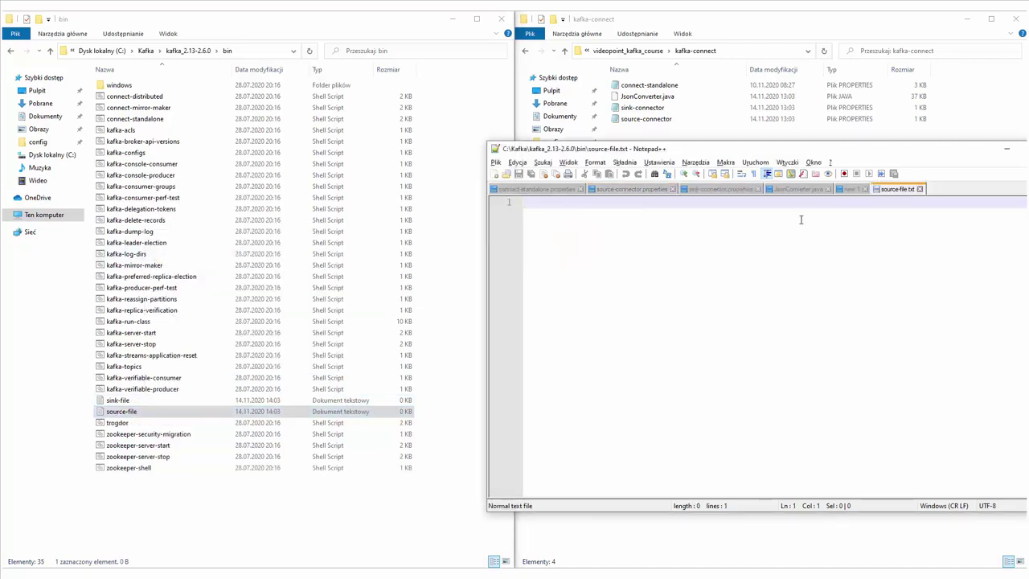
Type the first JSON record with key1: "value1" and key2: "value2".
left_click_drag(780, 151, 693, 137)
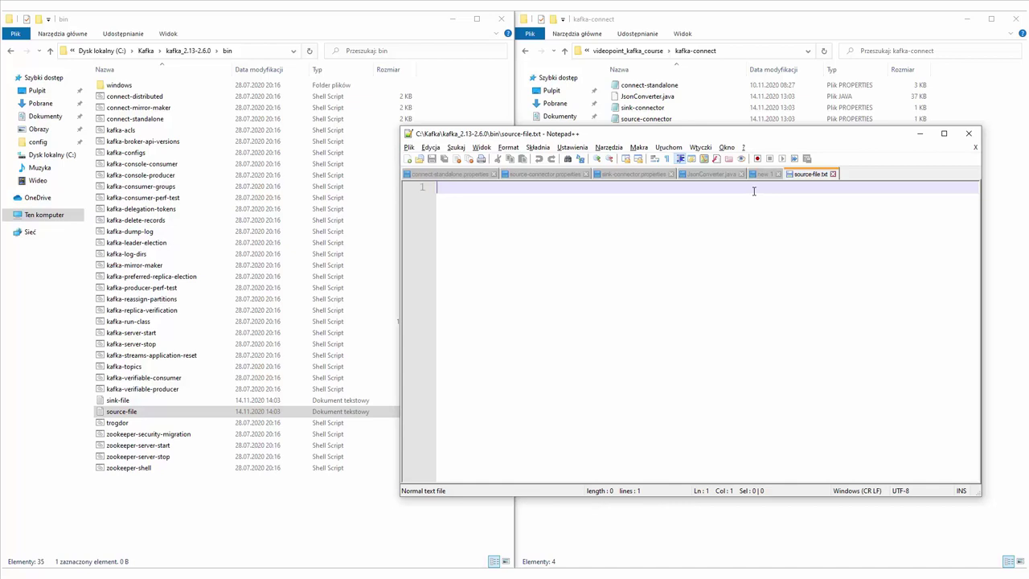
type("{")
key("Return")
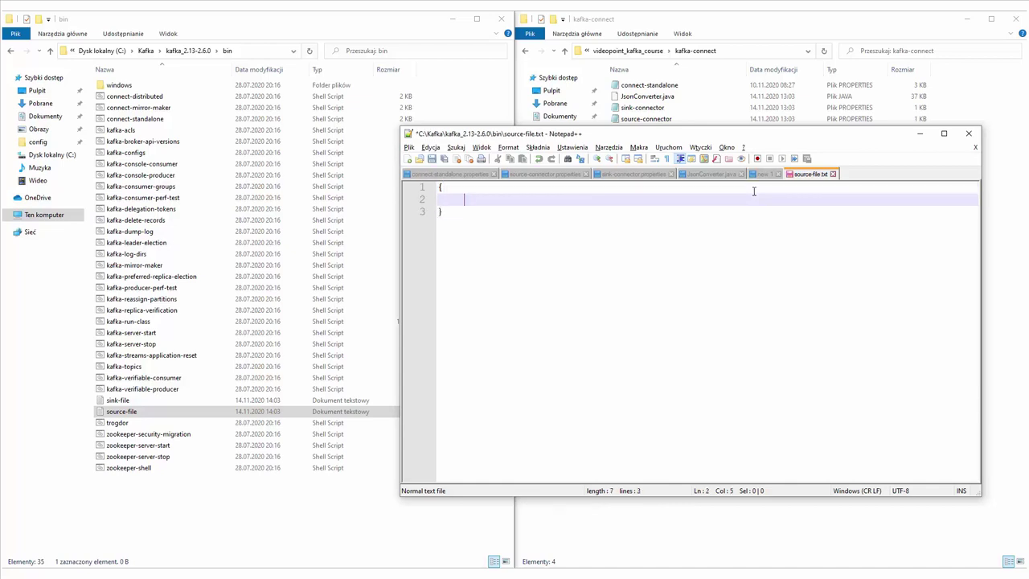
type("key1: \"value1\"")
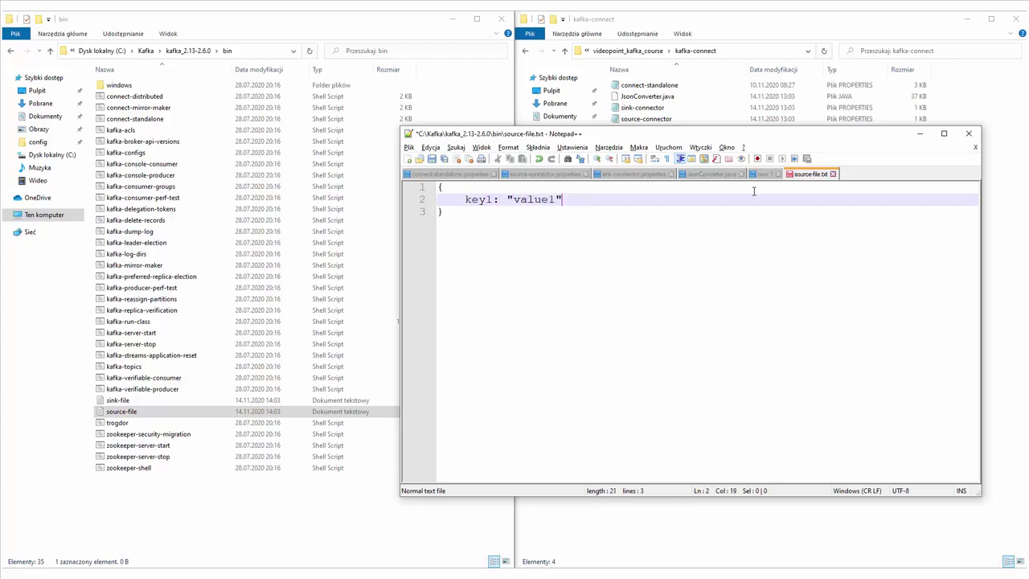
type(",")
key("Return")
key("BackSpace")
type("k")
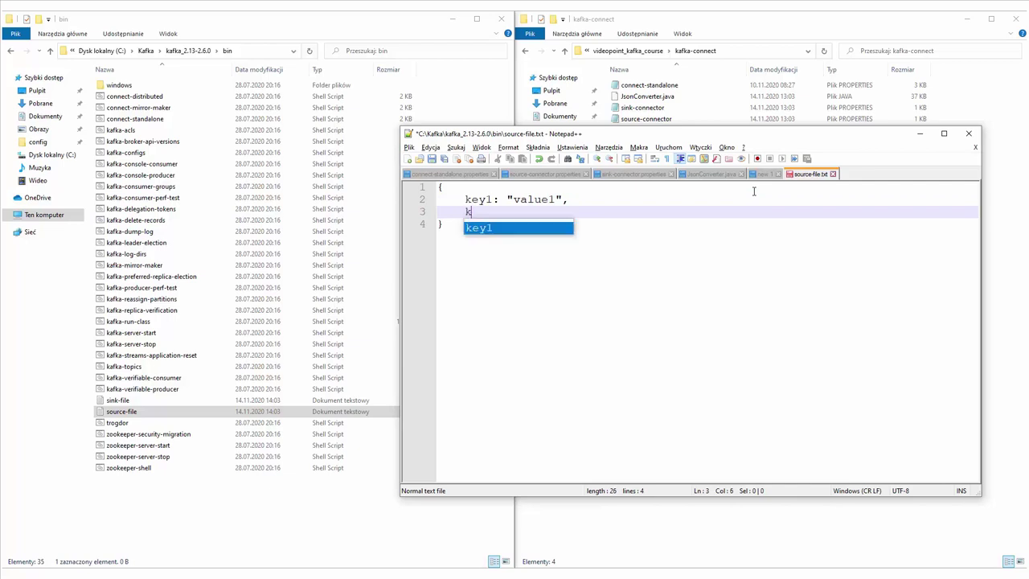
type("ey2: \"value")
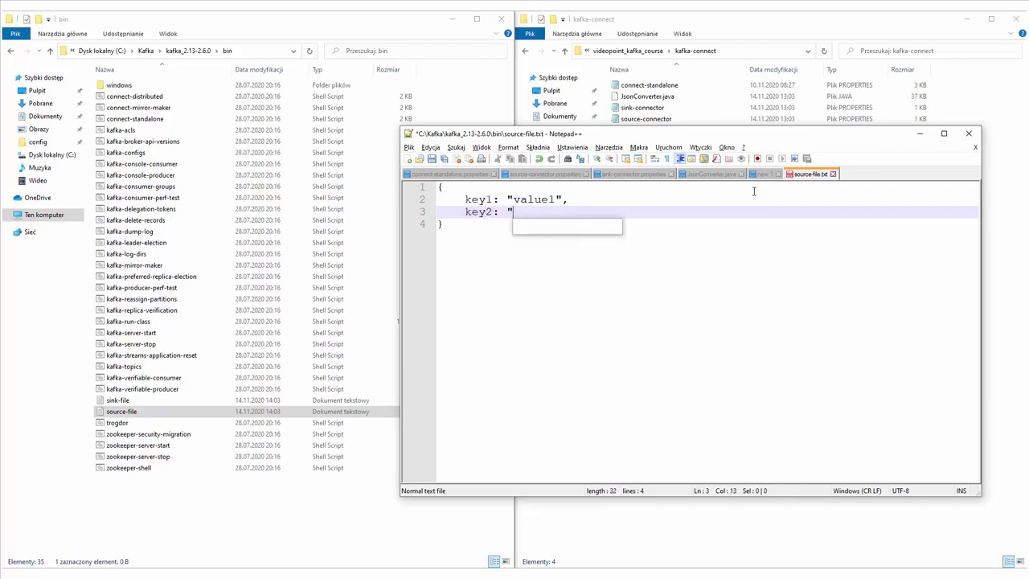
type("2\"")
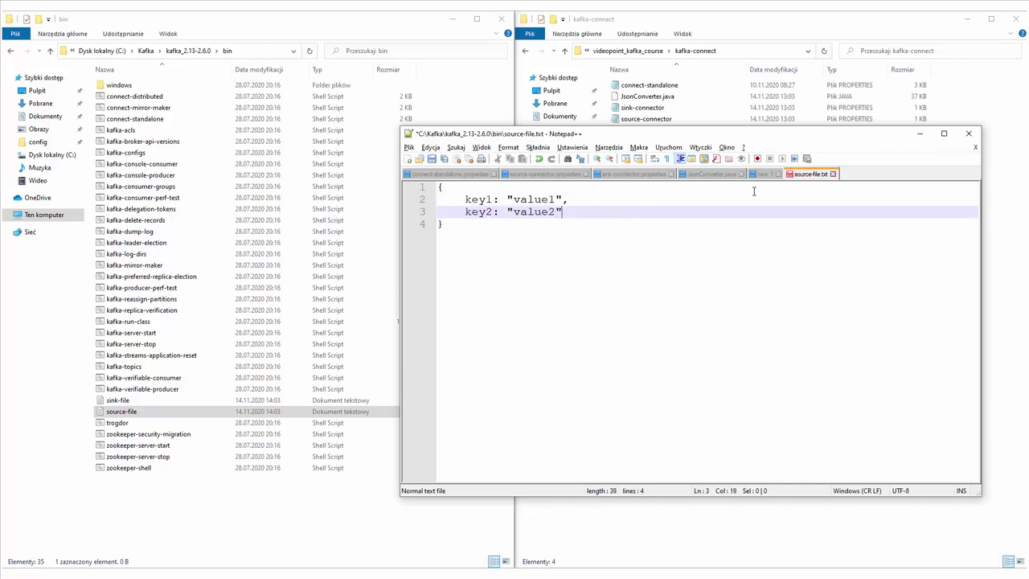
Duplicate the record on its own lines and change its values to value11 and value22.
key("Down")
key("shift+Up")
key("shift+Up")
key("shift+Up")
key("shift+Home")
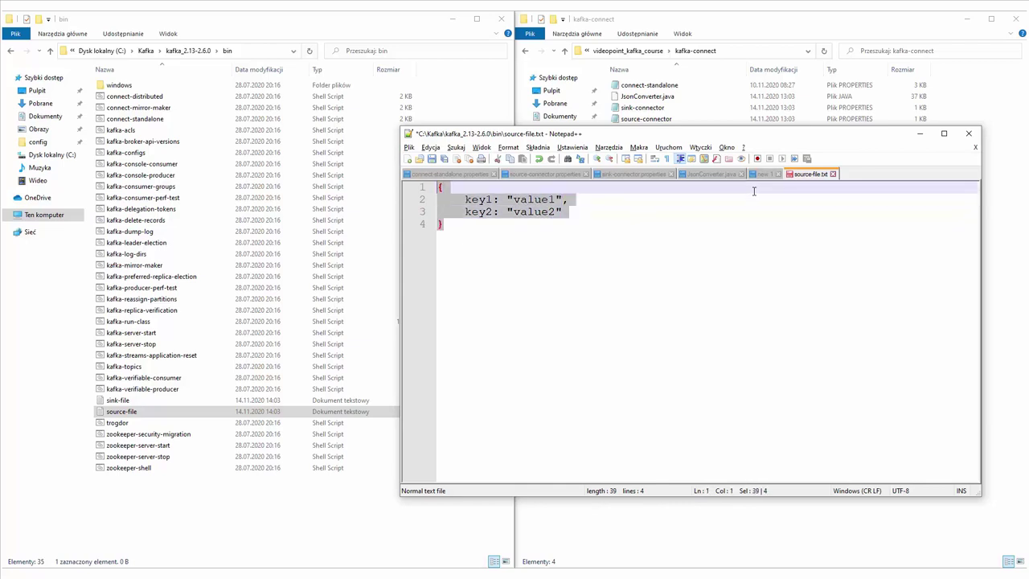
key("ctrl+c")
key("Right")
key("ctrl+v")
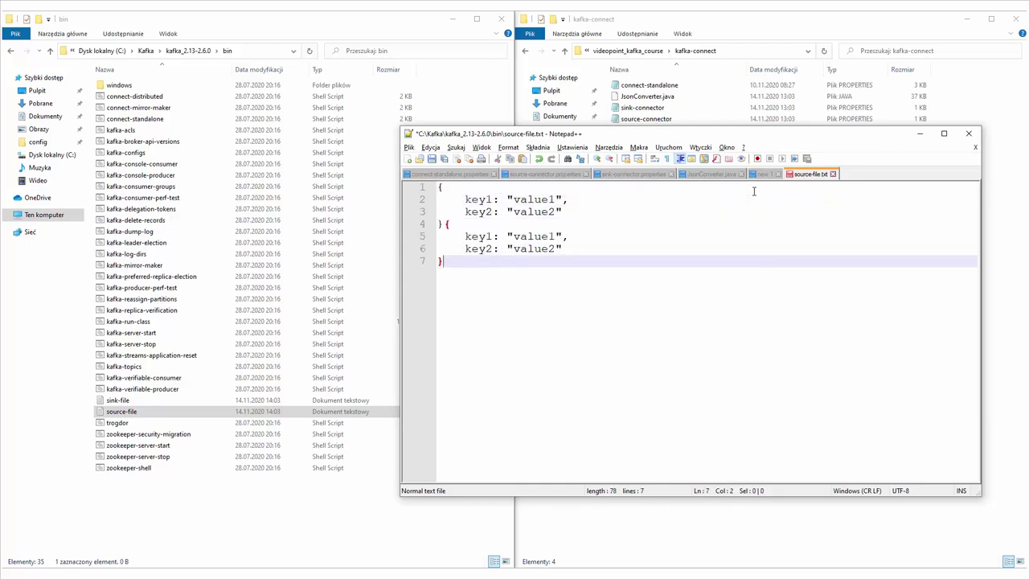
key("Up")
key("Up")
key("Home")
key("Up")
key("Right")
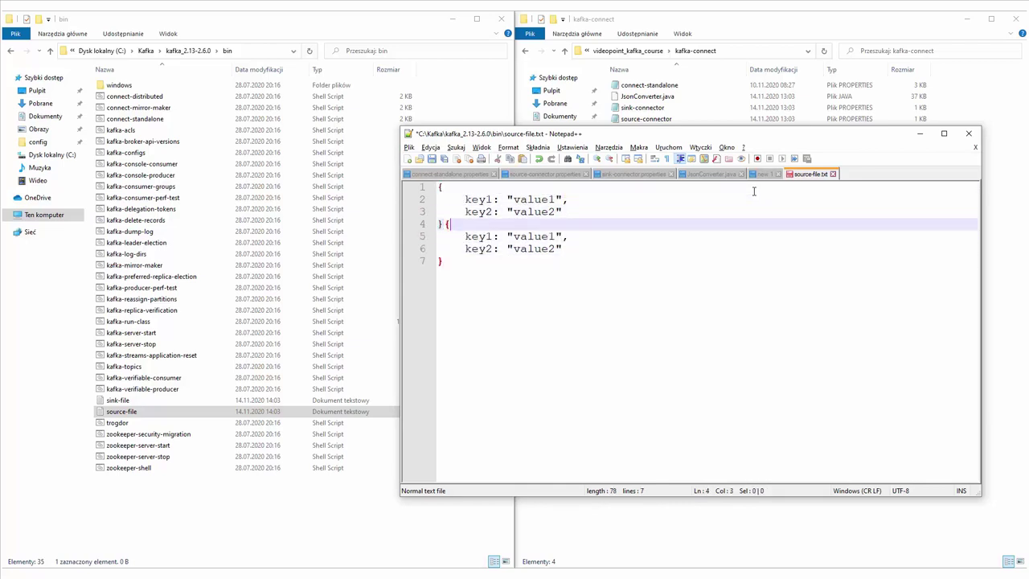
key("Return")
key("Down")
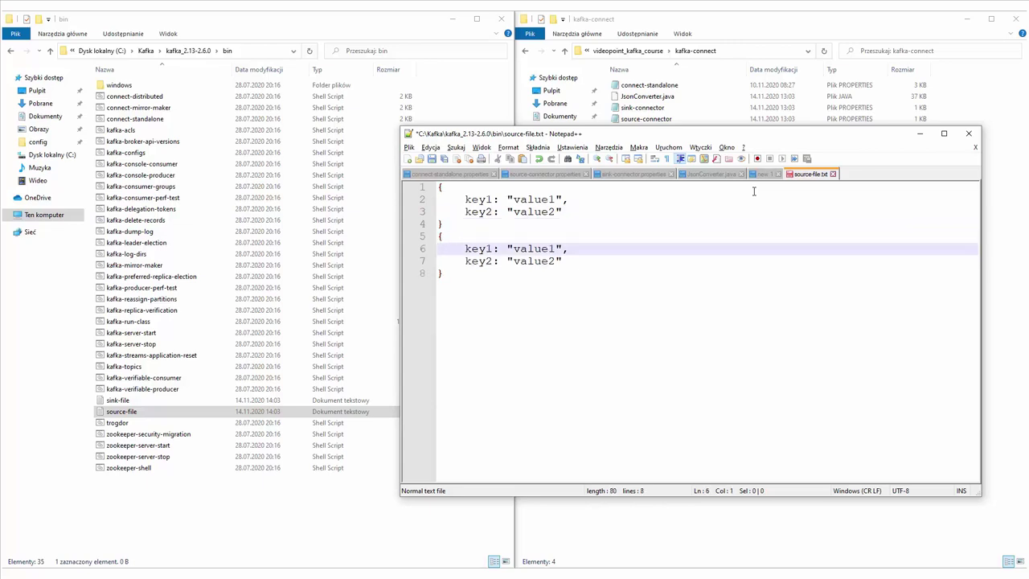
key("End")
key("Left")
key("Left")
type("1")
key("Down")
key("Left")
type("2")
key("Down")
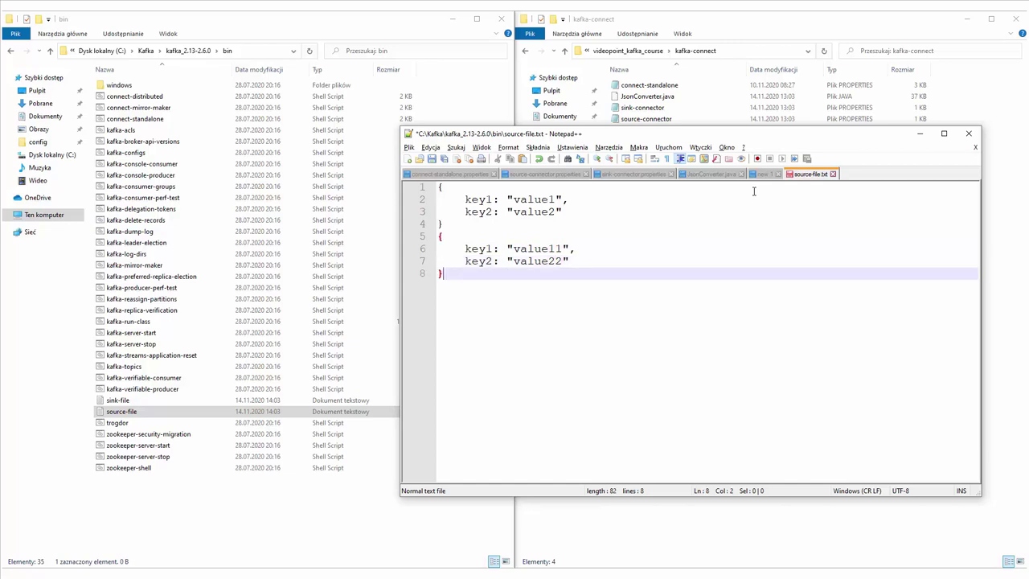
Add a third record with values value111 and value222, then save source-file.txt.
key("shift+Up")
key("shift+Up")
key("shift+Up")
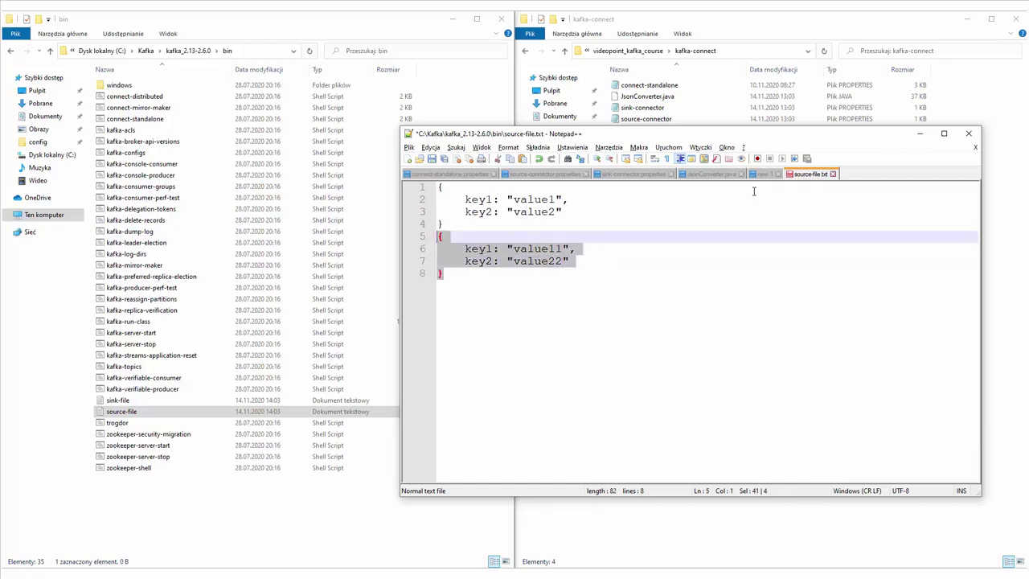
key("Down")
key("Down")
key("Down")
key("Return")
type("{")
key("ctrl+v")
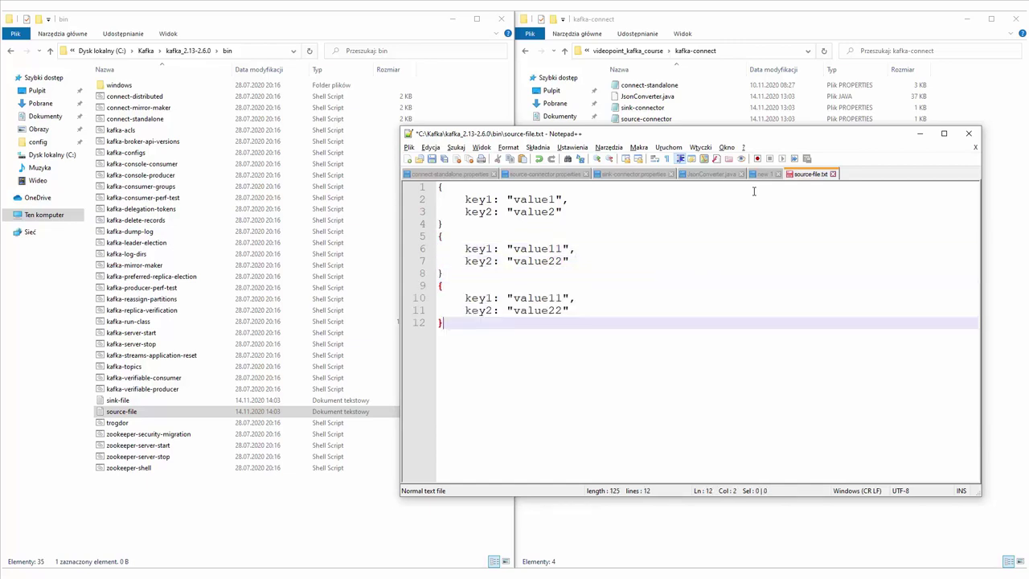
key("Up")
key("Left")
key("Up")
key("End")
key("Left")
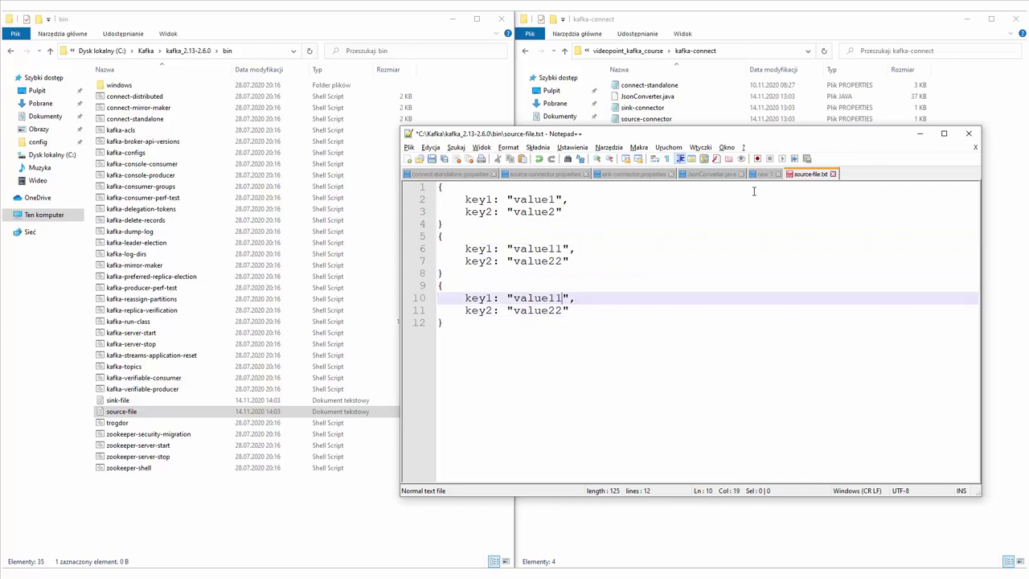
key("Left")
key("Left")
type("1")
key("Down")
key("End")
type("3")
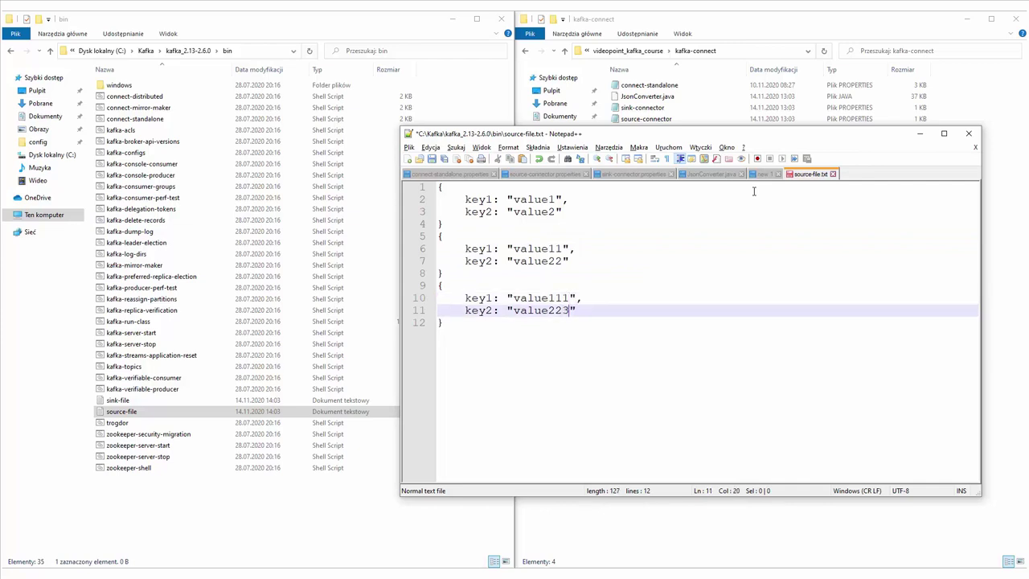
key("ctrl+s")
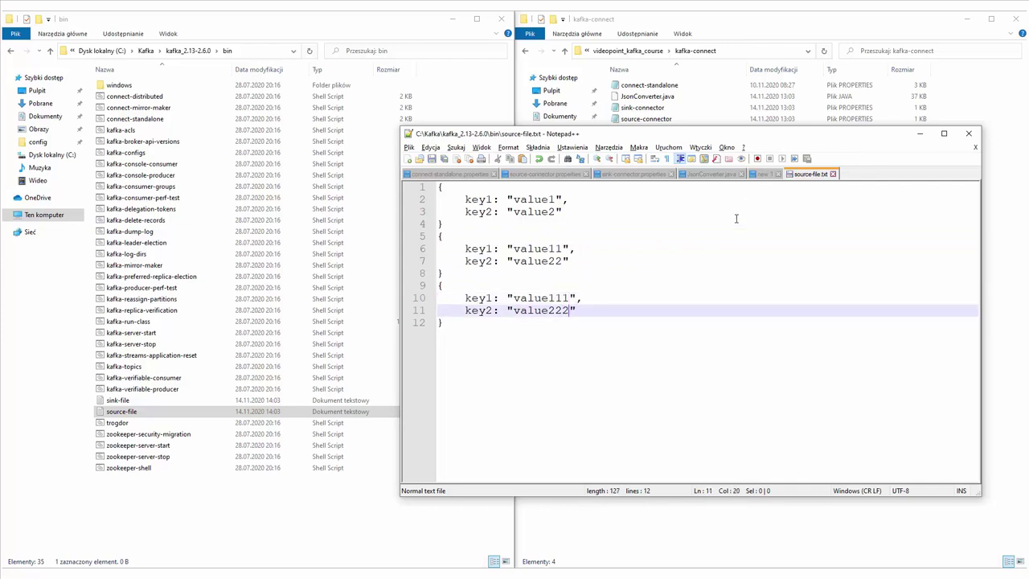
key("Up")
key("Up")
key("Up")
key("Up")
key("Up")
key("Up")
key("Up")
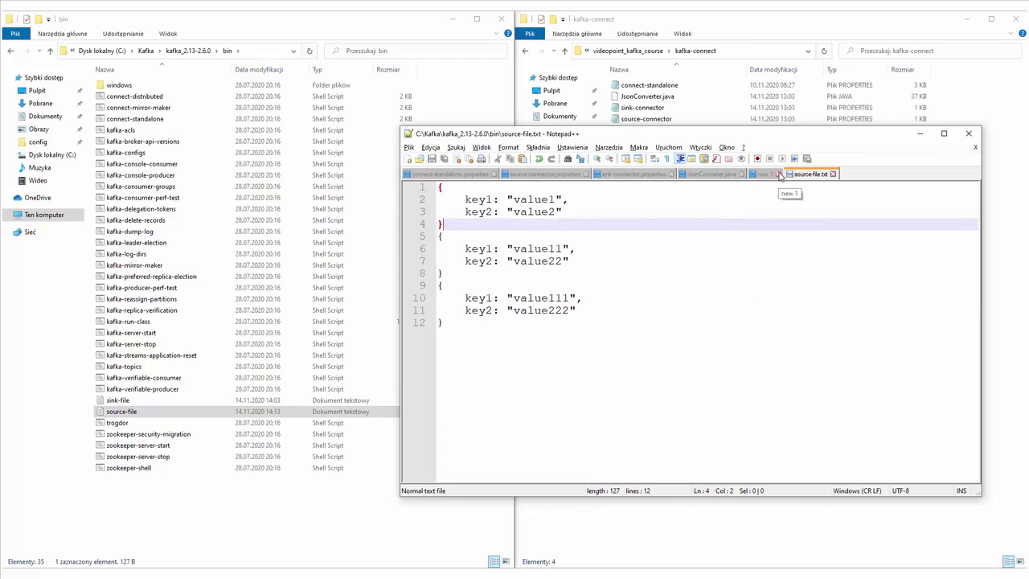
Close the new 1 tab, check source-file and sink-file sizes in Explorer, then close source-file.txt.
left_click(778, 173)
left_click(306, 526)
left_click(613, 538)
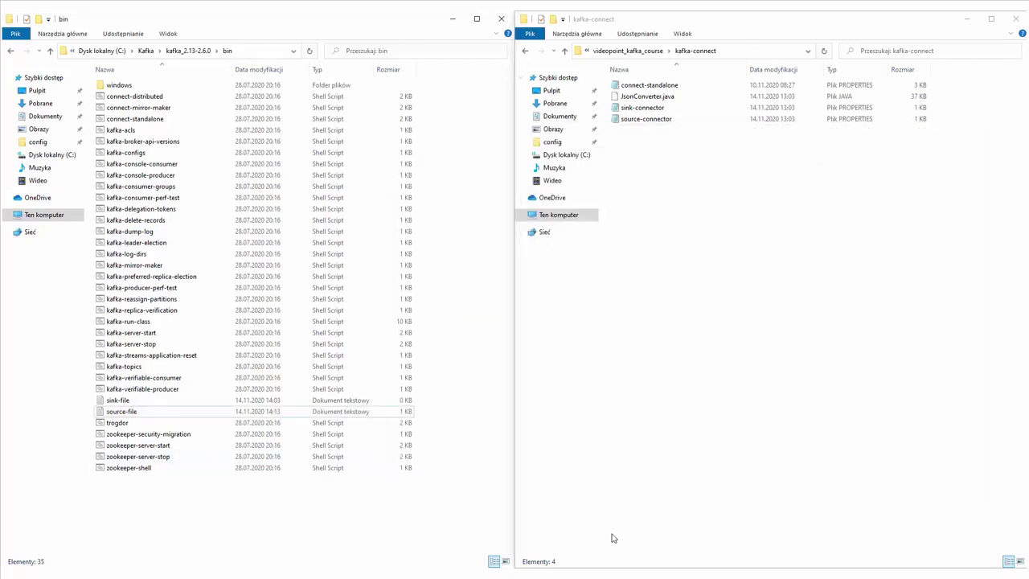
left_click(166, 402)
left_click(163, 412)
left_click(159, 402)
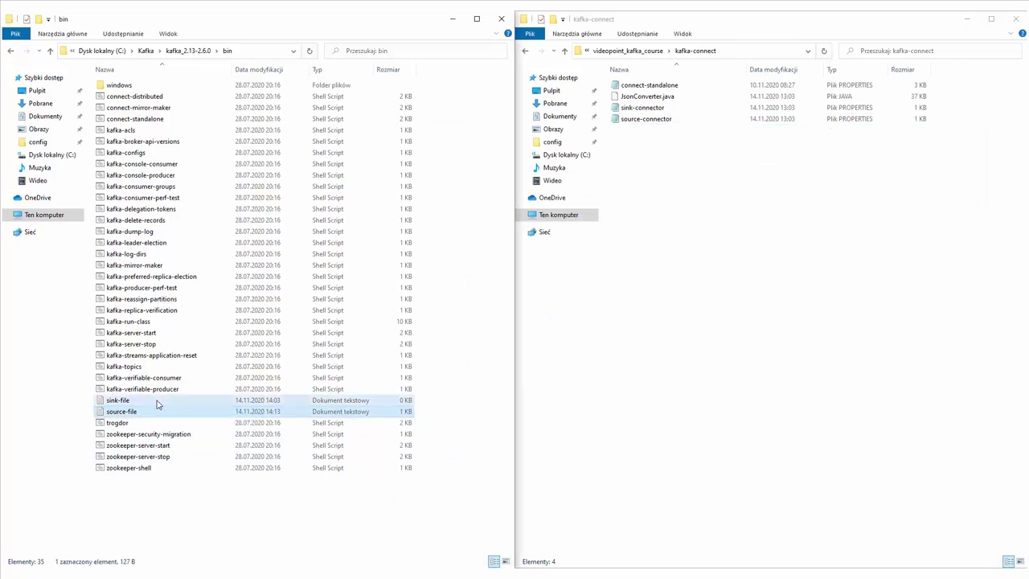
key("alt+Tab")
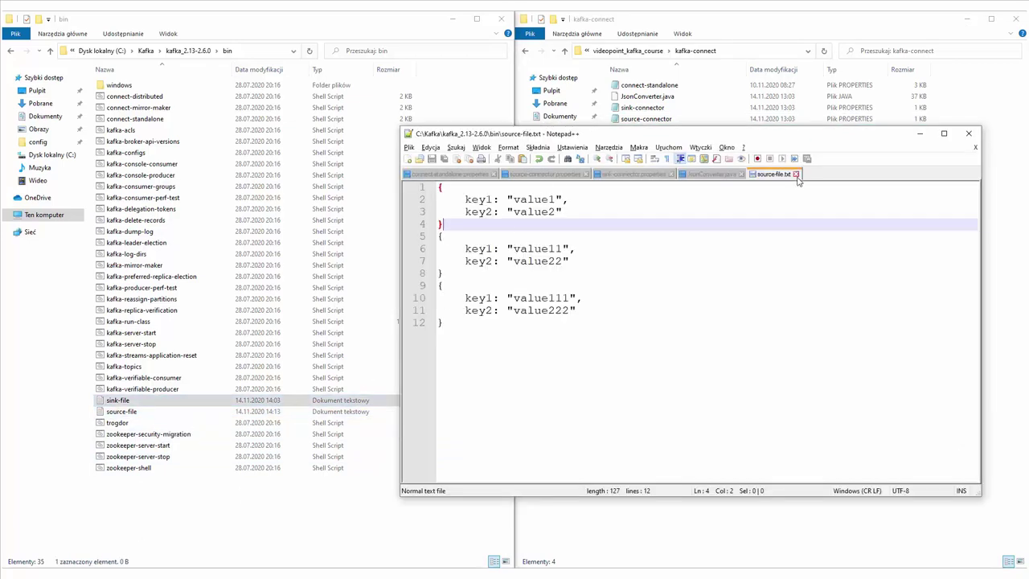
left_click(796, 174)
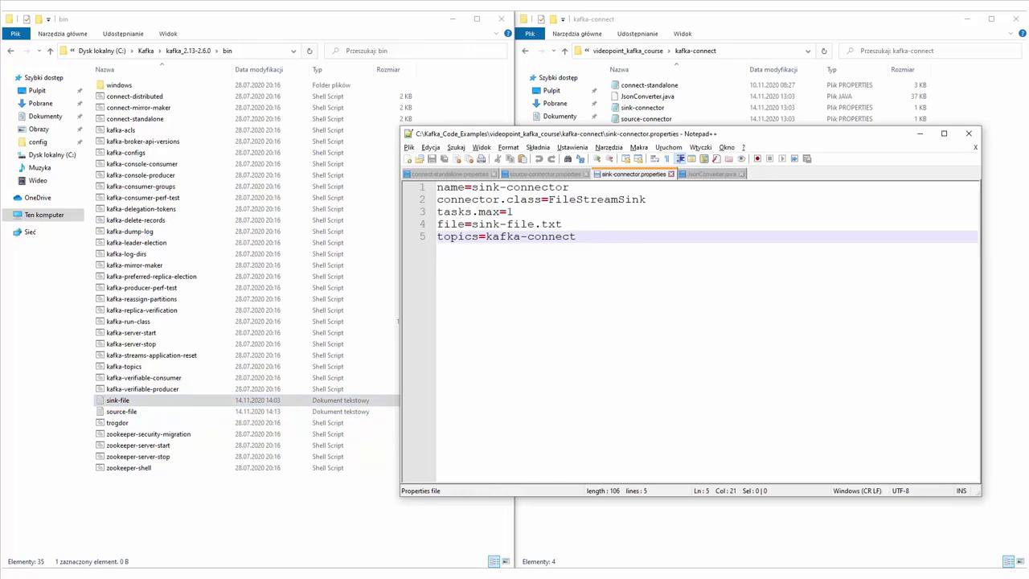
Edit the connect-standalone command to use source-connector.properties and sink-connector.properties.
left_click(93, 527)
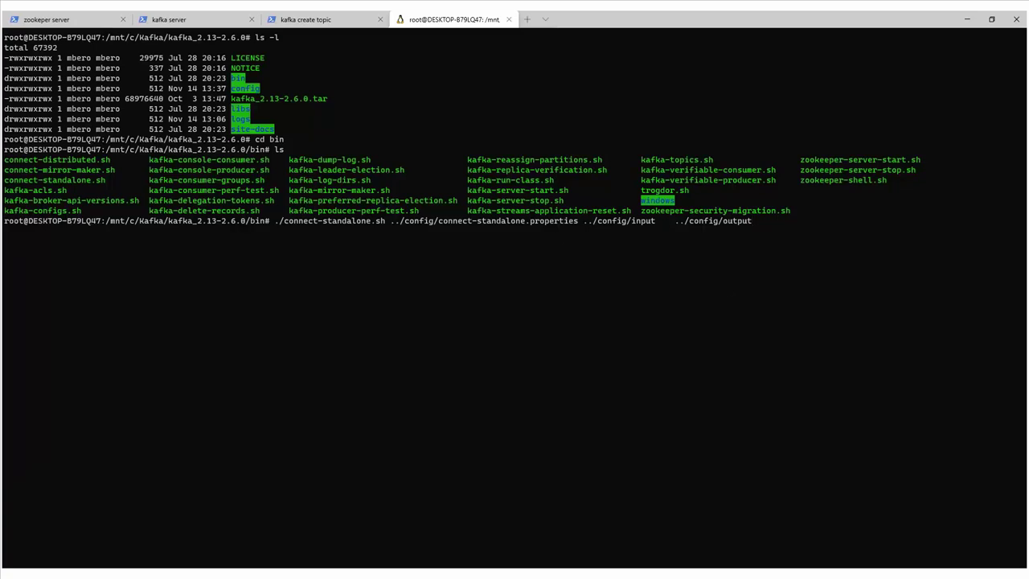
key("Left")
key("Left")
key("Left")
key("Left")
key("Left")
key("Left")
key("Left")
key("Left")
key("Left")
key("Left")
key("Left")
key("Left")
key("Left")
key("Left")
key("Left")
key("Left")
key("Left")
key("Left")
key("Left")
key("Left")
key("BackSpace")
key("BackSpace")
key("BackSpace")
key("BackSpace")
key("BackSpace")
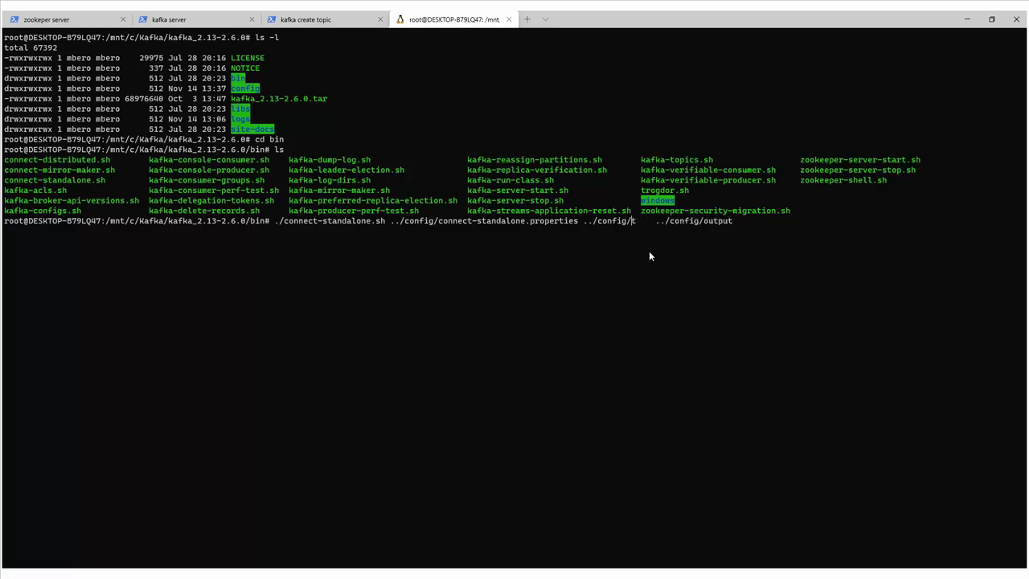
type("source-conne")
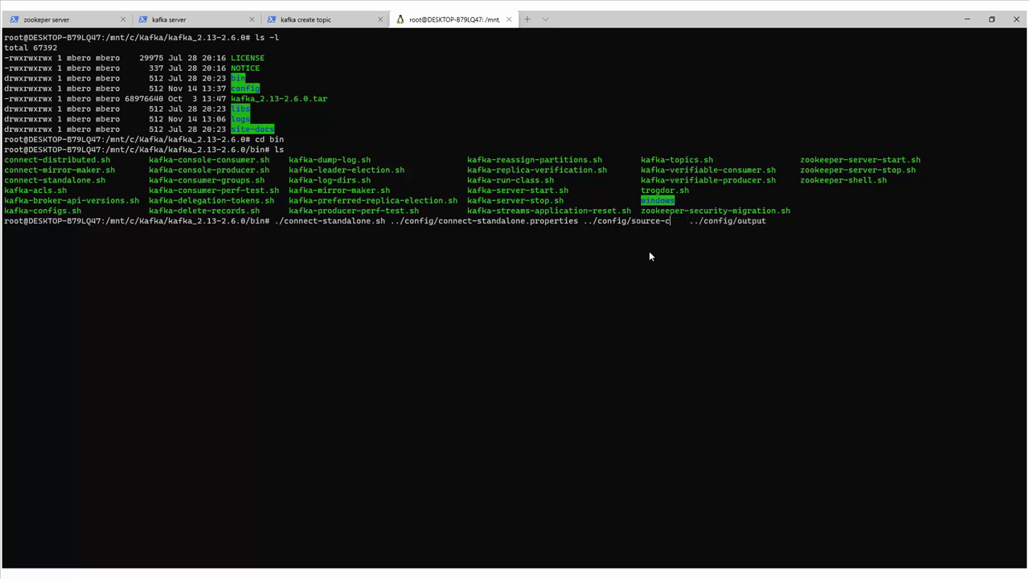
type("ctor.proper")
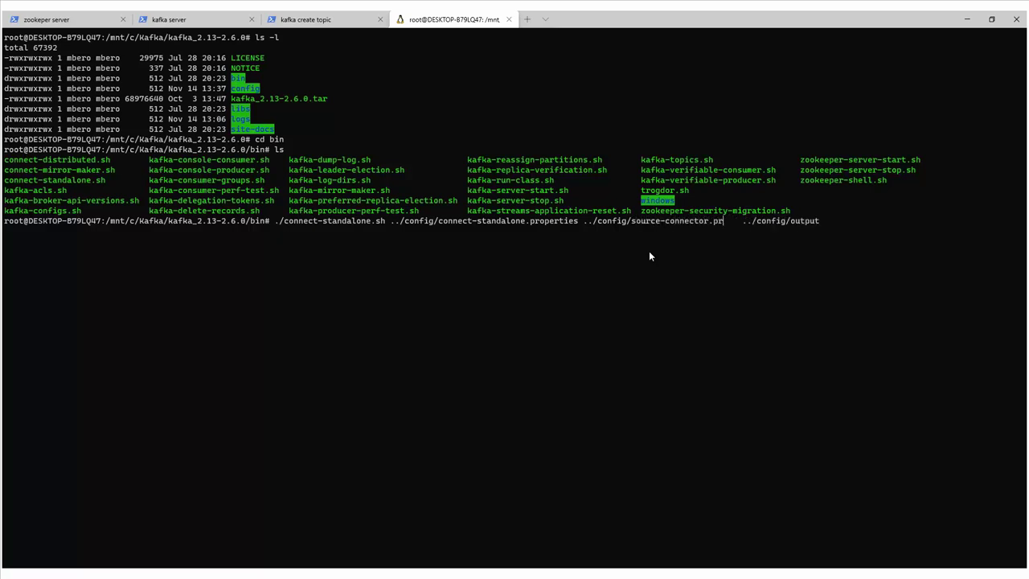
type("ties")
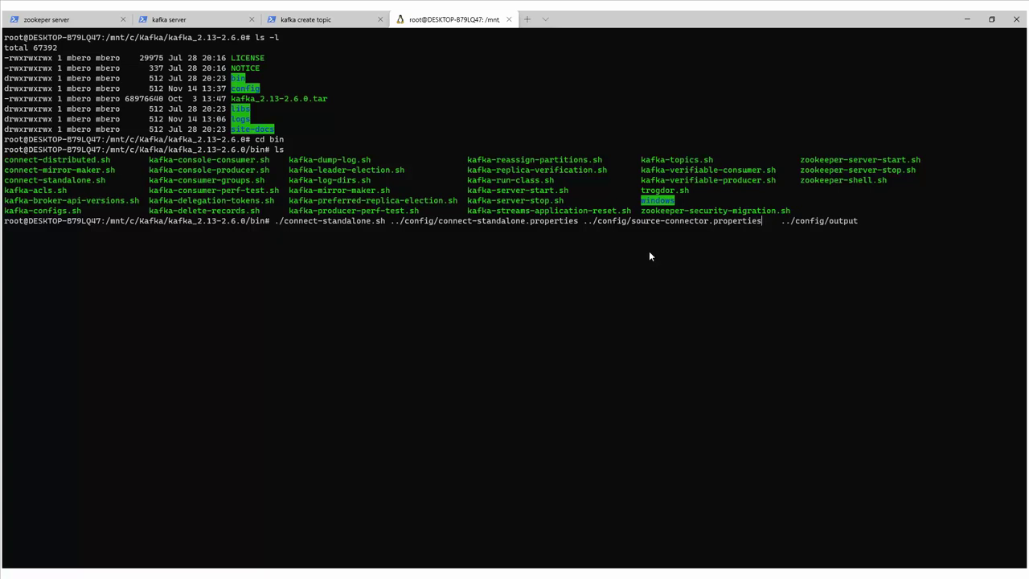
key("Delete")
key("Delete")
key("Delete")
key("End")
key("BackSpace")
key("BackSpace")
key("BackSpace")
key("BackSpace")
type("sink-connector.properties")
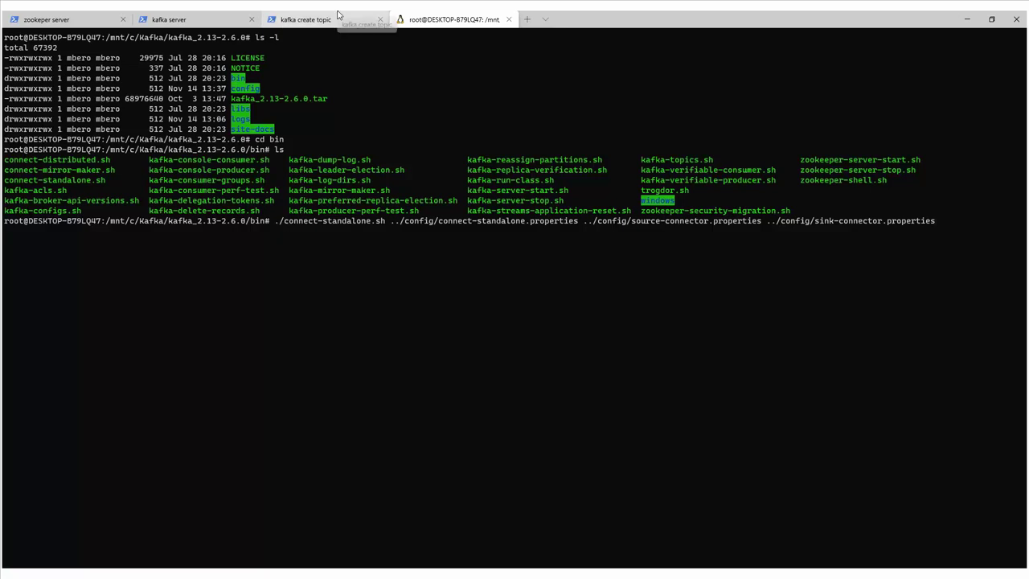
Check the topic name in the sink config and switch to the kafka create topic tab.
left_click(165, 558)
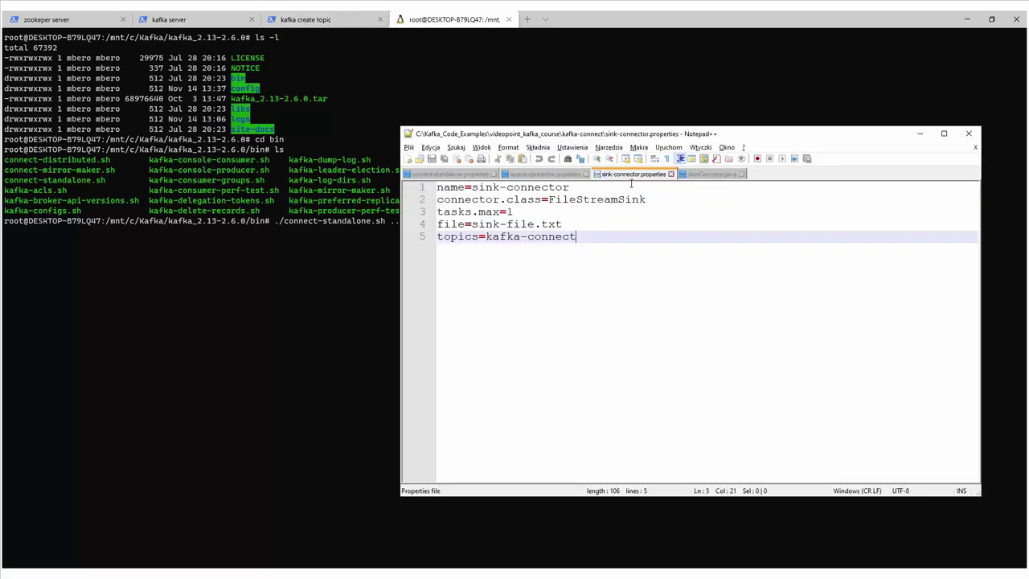
double_click(547, 237)
left_click(544, 241)
left_click(378, 113)
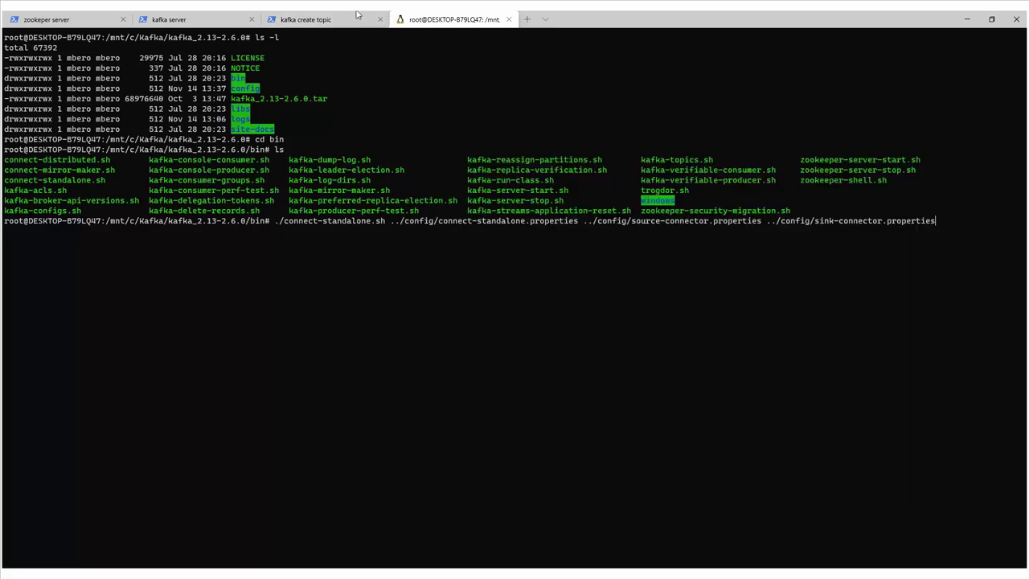
left_click(348, 23)
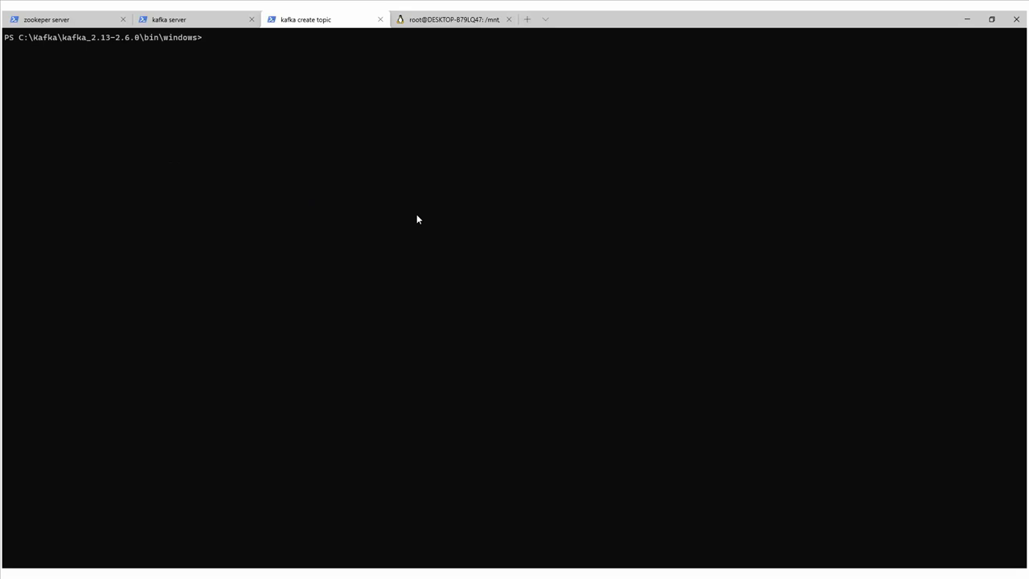
Start the .\kafka-topics.bat --create --topic command in PowerShell.
type("./")
type("kafk")
key("Tab")
key("BackSpace")
key("BackSpace")
key("BackSpace")
key("BackSpace")
key("BackSpace")
key("BackSpace")
key("BackSpace")
key("BackSpace")
type("top")
key("Tab")
type("--create --top")
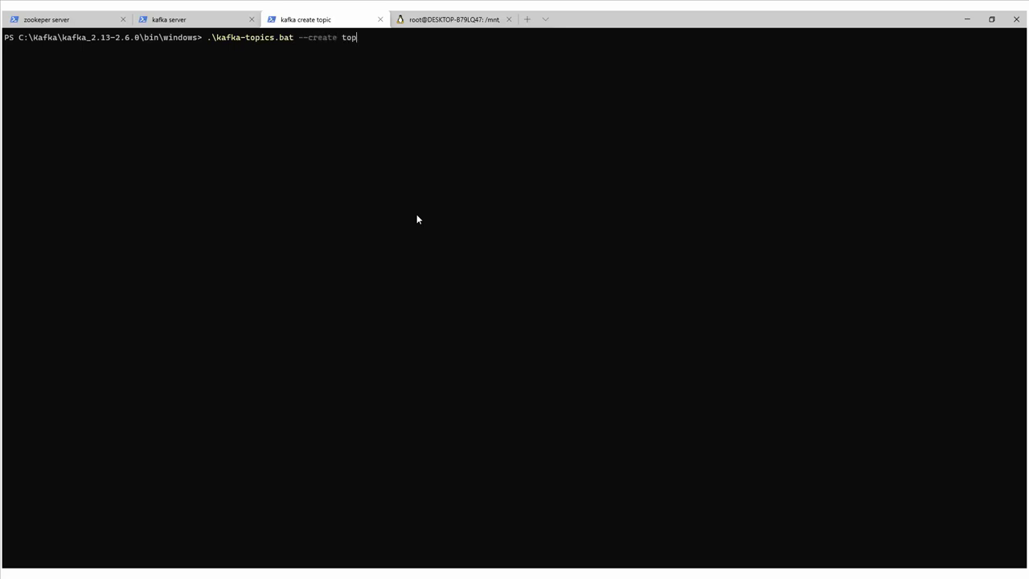
key("BackSpace")
key("BackSpace")
key("BackSpace")
type("--topic")
Finish it with kafka-connect --bootstrap-server localhost:9092, run it, and go to the WSL session.
key("alt+Tab")
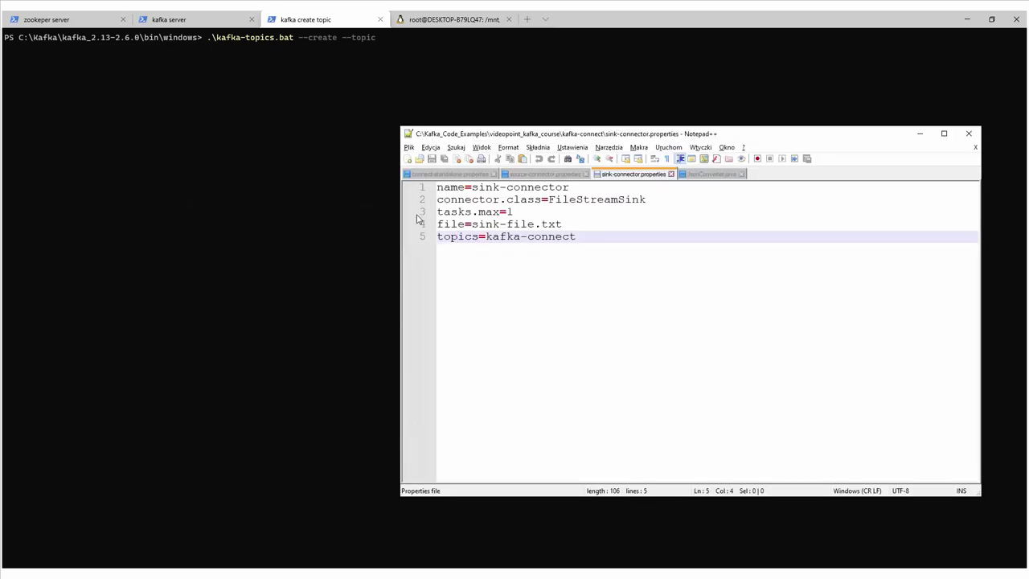
key("alt+Tab")
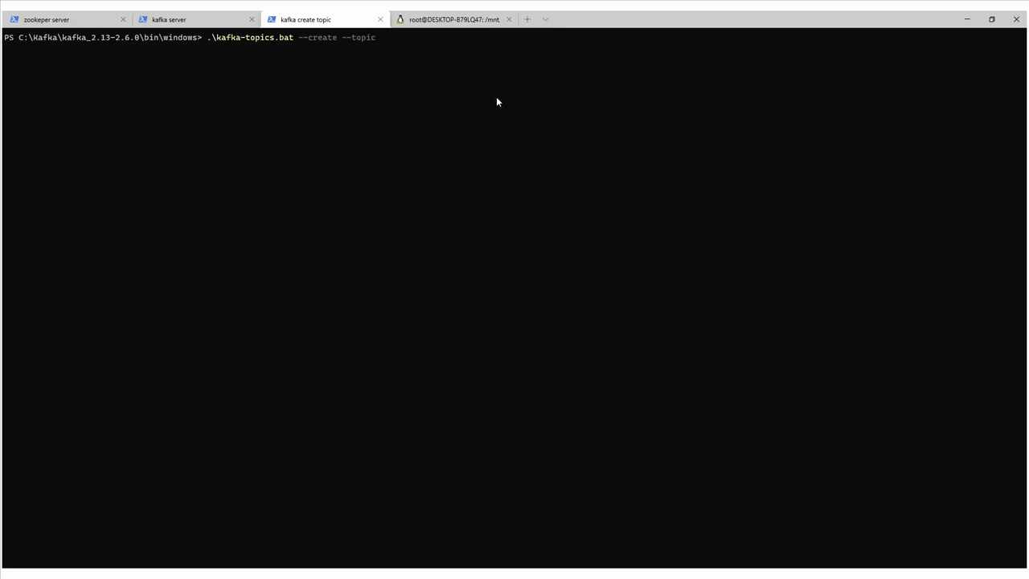
type("kafka-connect --bootstrap-server localhost")
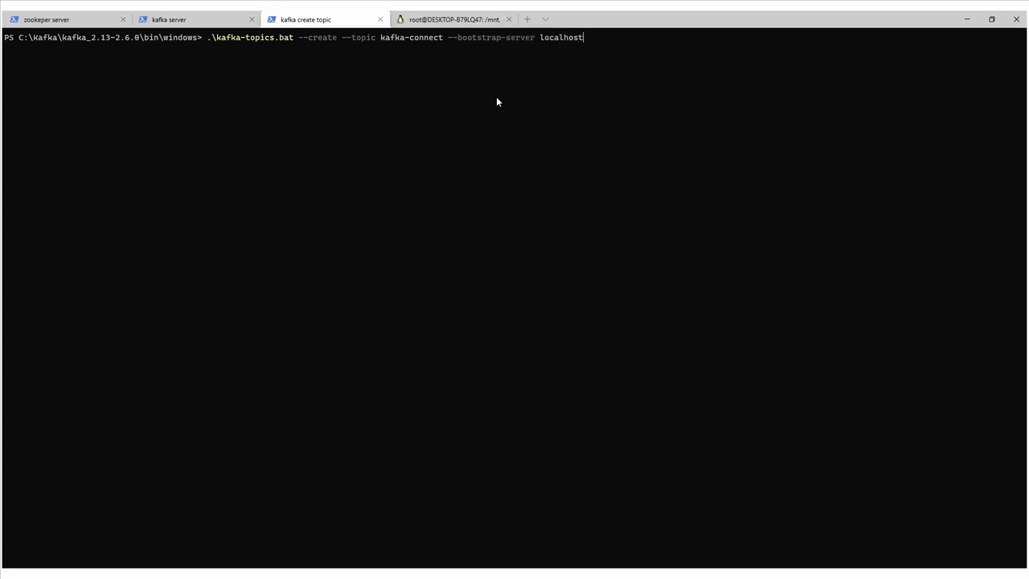
type(":9092")
key("Return")
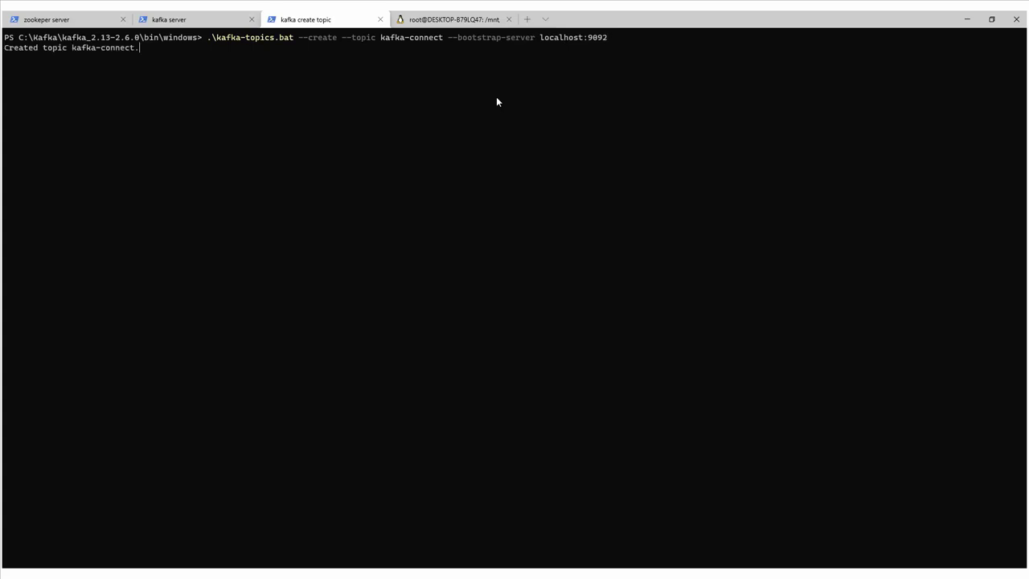
key("Return")
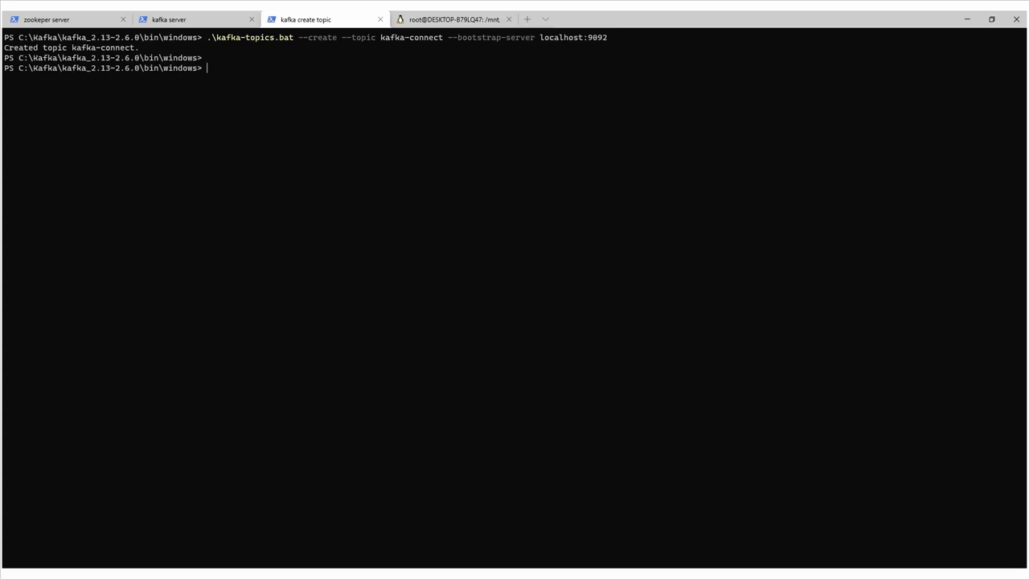
key("ctrl+Tab")
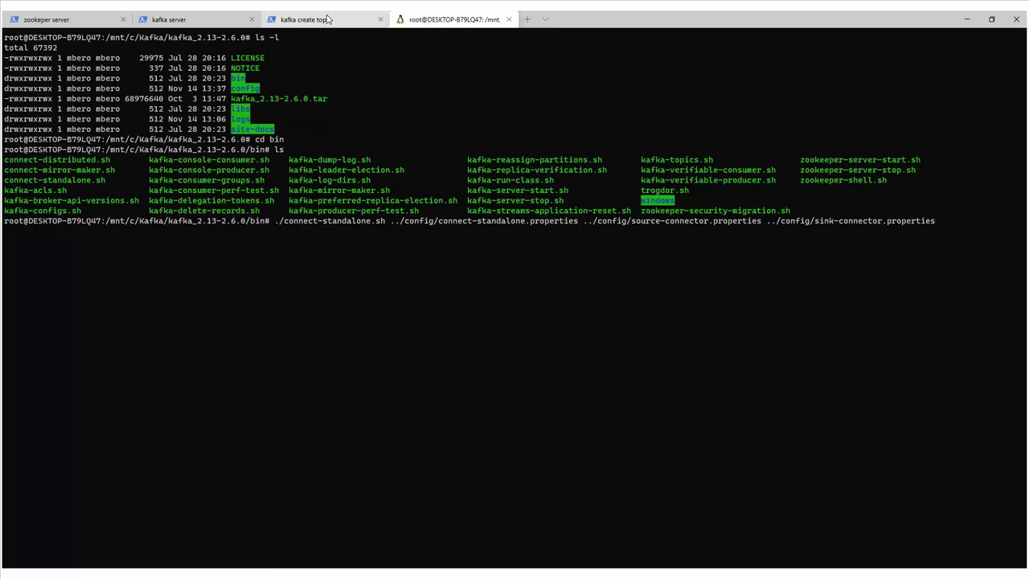
Type .\kafka-console-consumer.bat --topic kafka-connect --from-beginning --bootstrap-server localhost:9092 in the topic session.
left_click(322, 19)
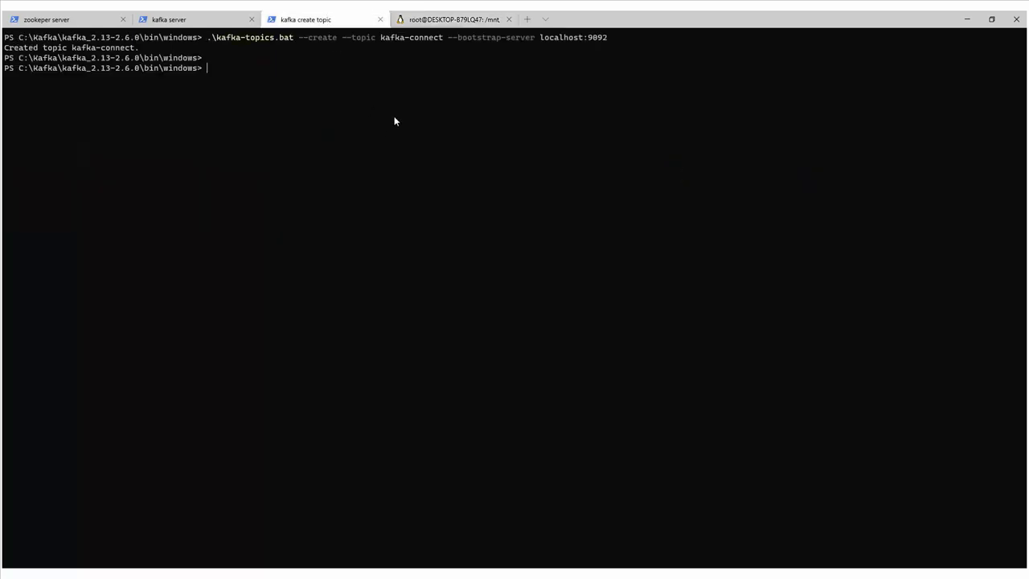
type("kafka")
key("Tab")
key("BackSpace")
key("BackSpace")
key("BackSpace")
key("BackSpace")
key("BackSpace")
key("BackSpace")
key("BackSpace")
key("BackSpace")
type("console-co")
key("Tab")
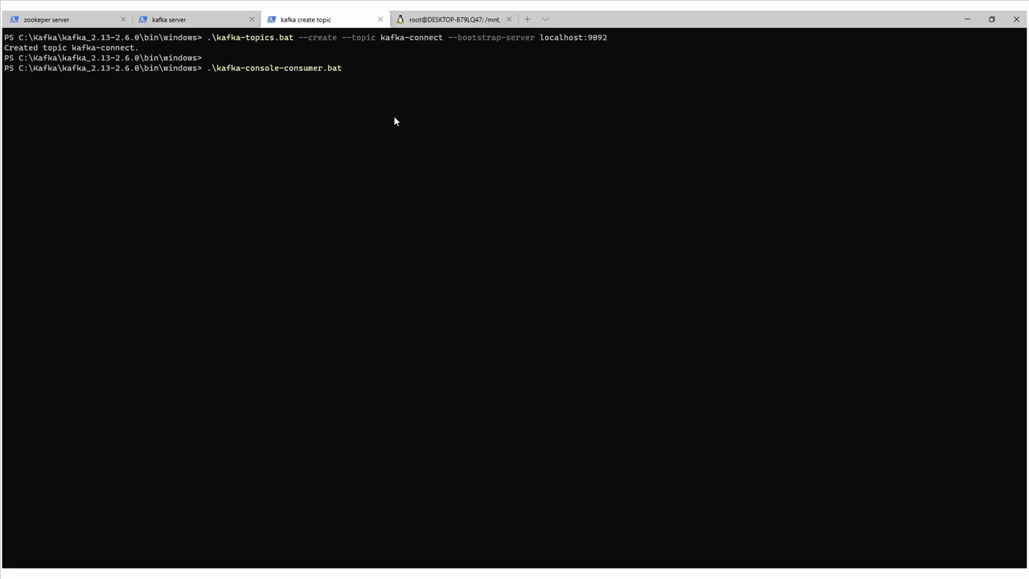
type("--t")
type("opic kafka-")
type("connect boo")
key("BackSpace")
key("BackSpace")
key("BackSpace")
type("f")
key("BackSpace")
type("--from-beginn")
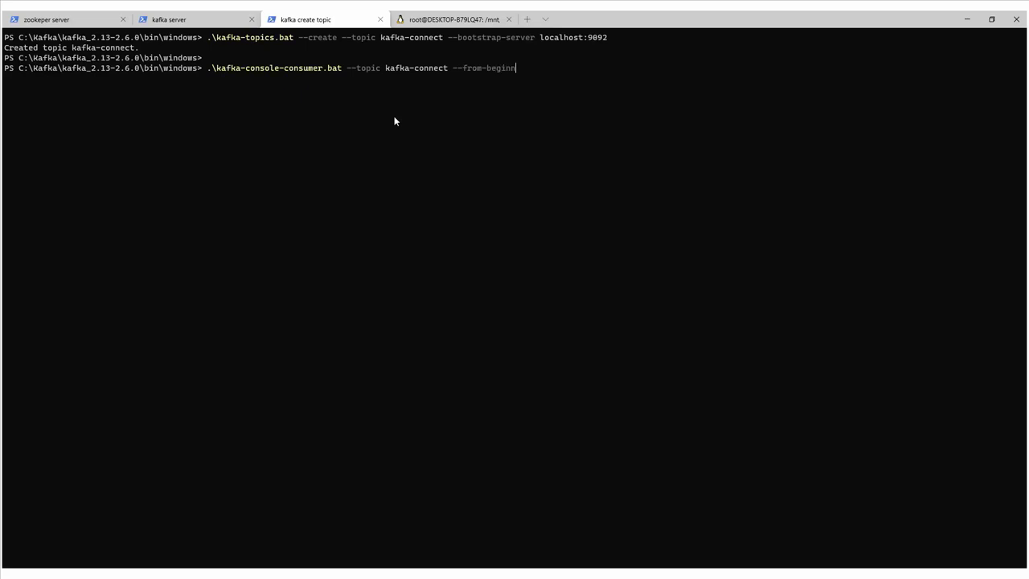
type("ing --bootstrap-server localhost:9092")
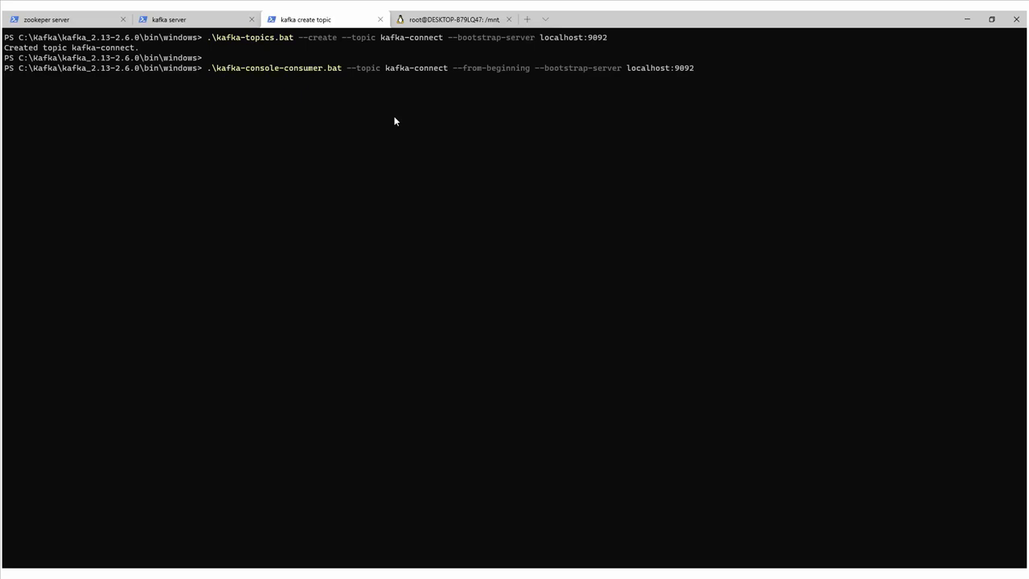
left_click(466, 20)
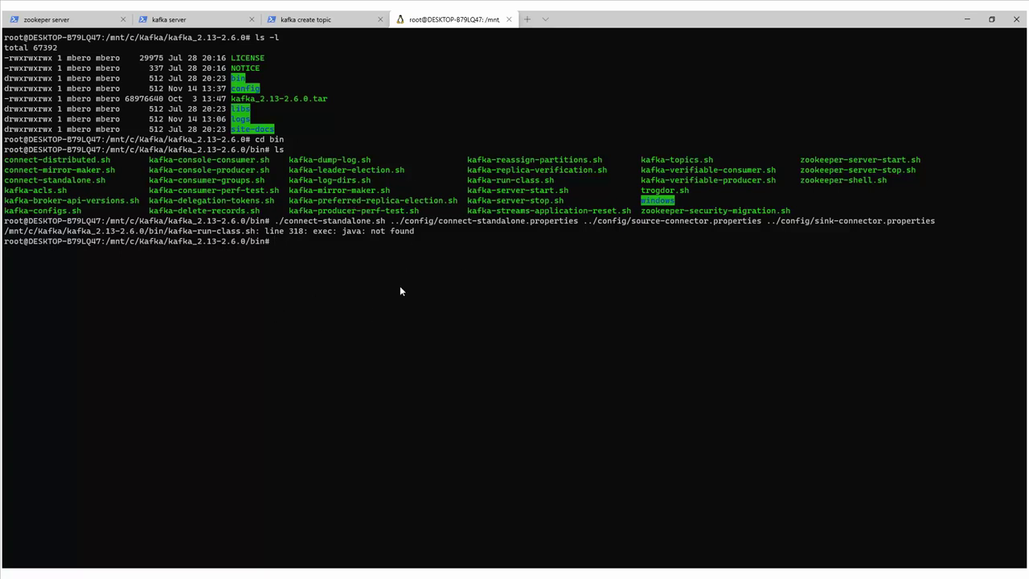
Run apt install openjdk-11-jre-headless, answer Y, and copy the suggested apt-get update command.
type("apt inst")
type("all openjdk-11-jre-headless")
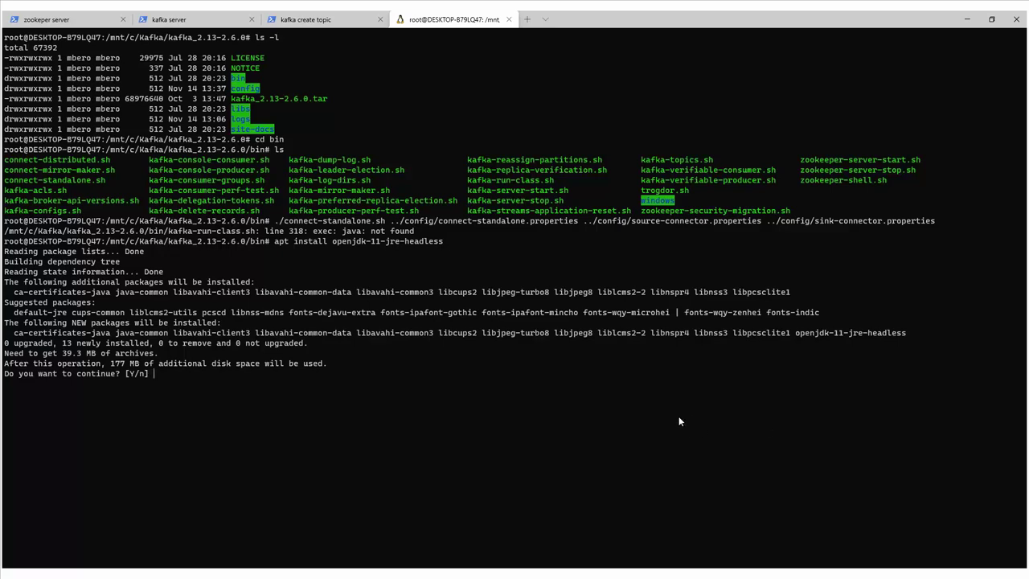
type("Y")
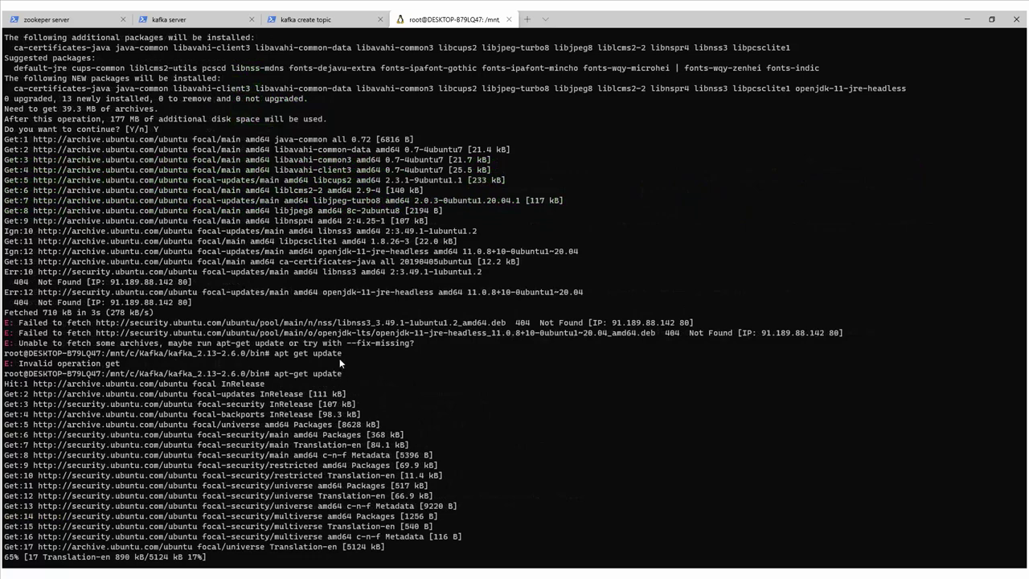
double_click(330, 351)
left_click_drag(286, 351, 272, 355)
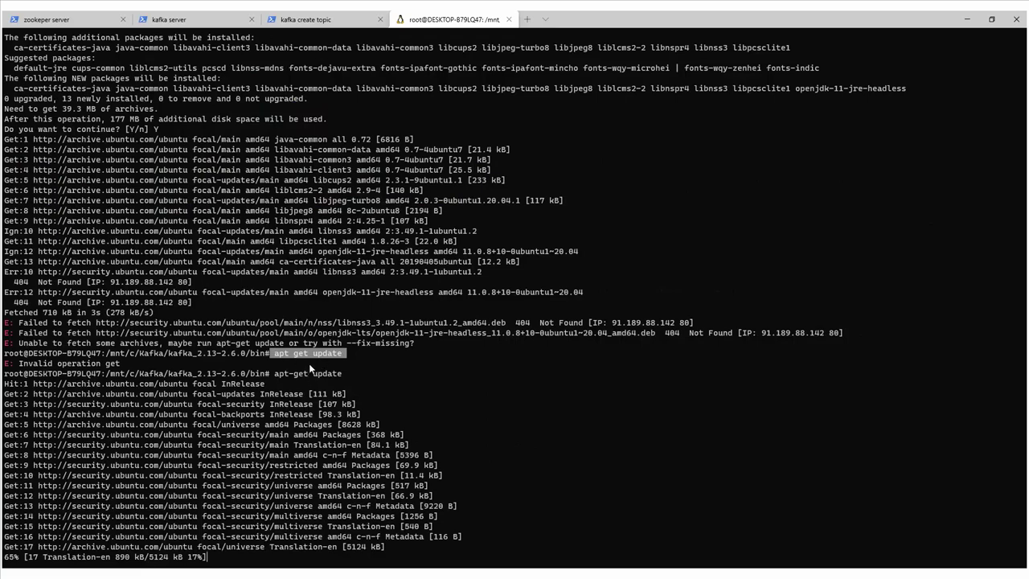
right_click(310, 368)
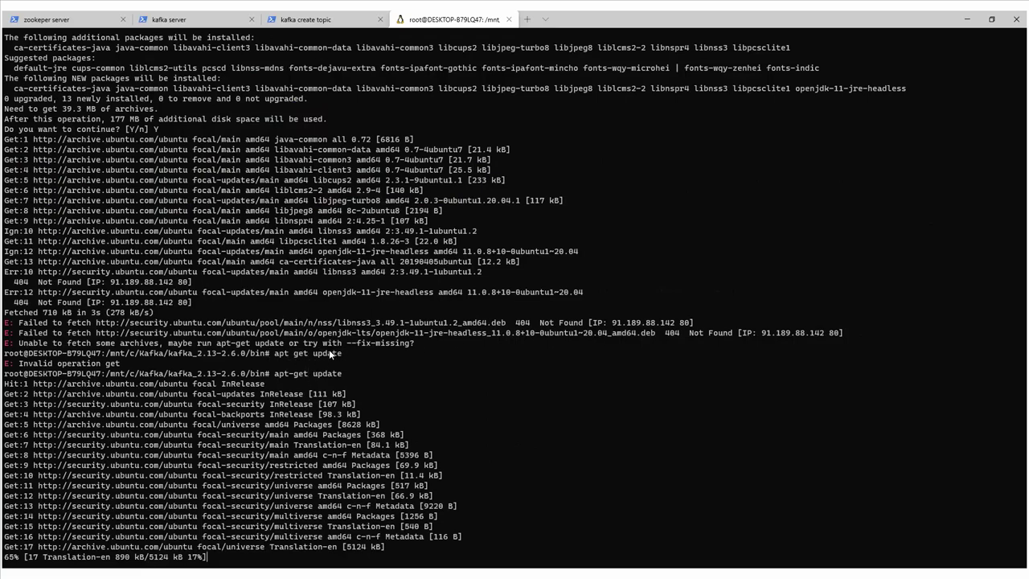
double_click(328, 353)
right_click(283, 352)
left_click_drag(273, 355, 343, 354)
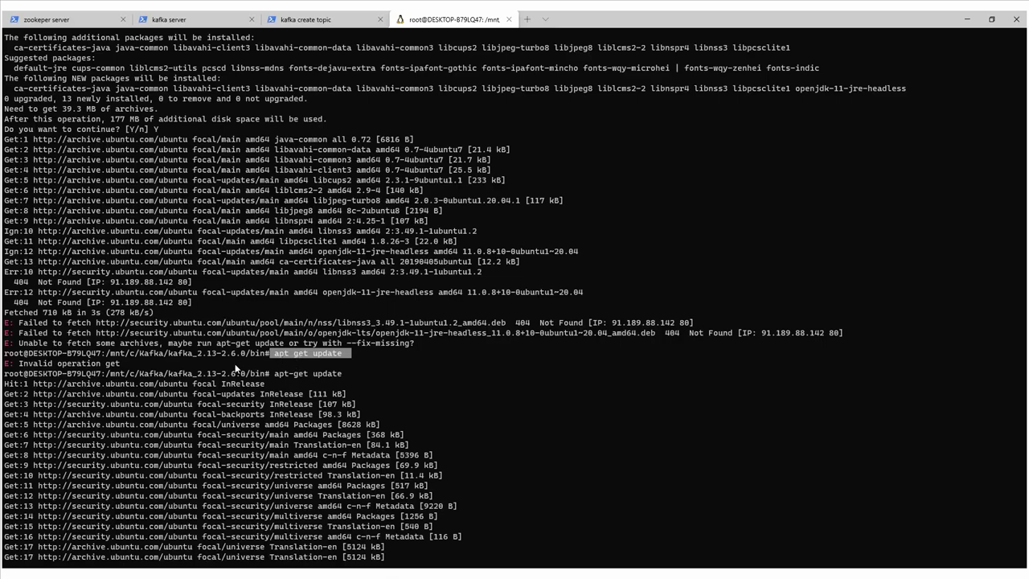
left_click(301, 372)
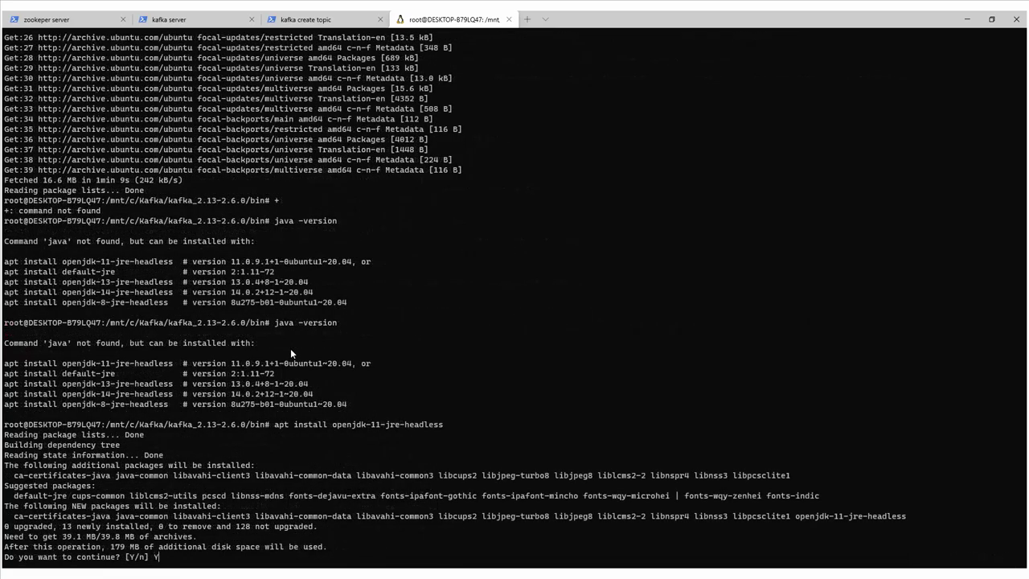
Confirm the Java install and recall the connect-standalone command from history.
key("Return")
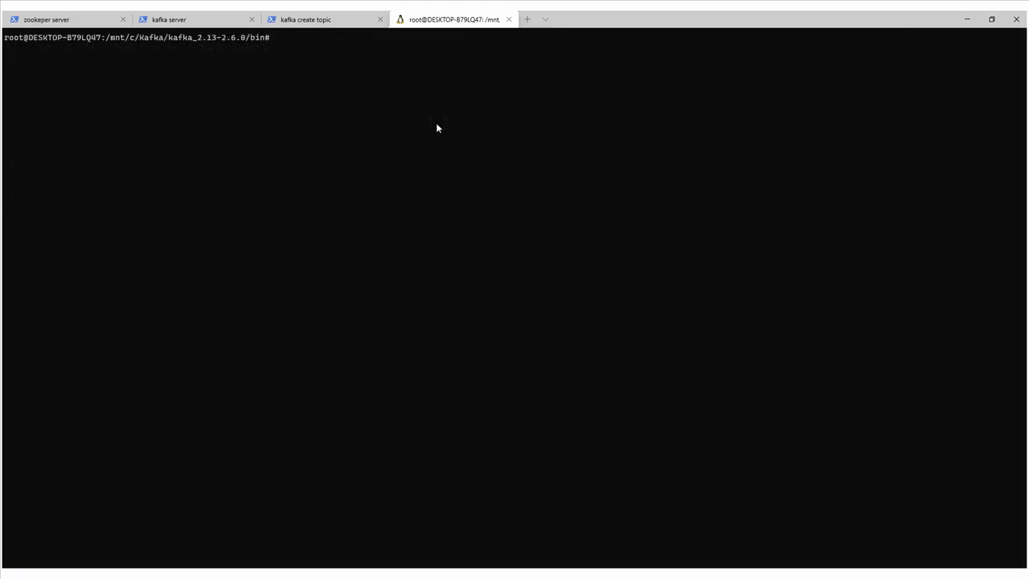
key("Up")
key("Up")
key("Up")
key("Up")
key("Up")
key("Up")
key("Up")
key("Up")
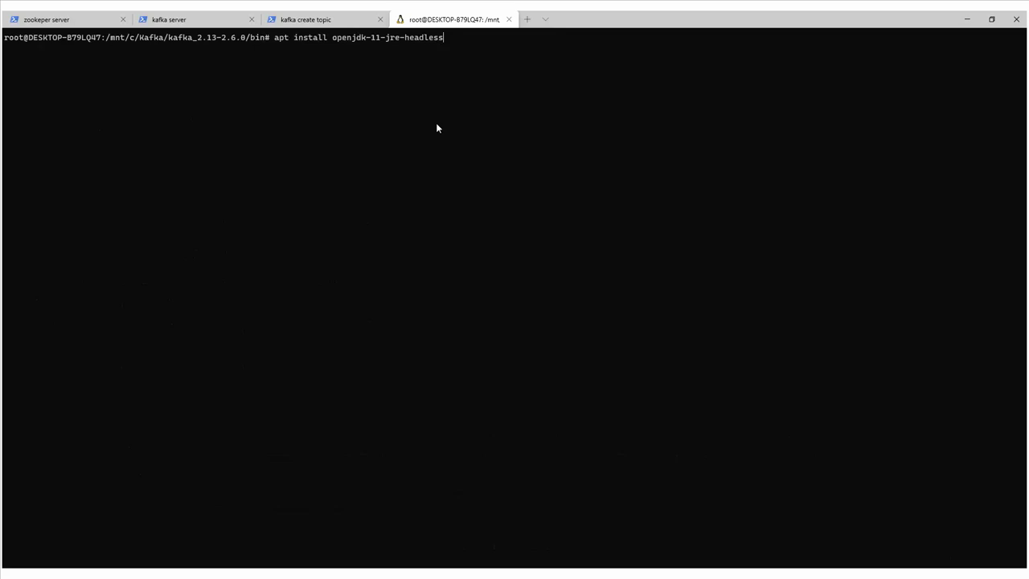
key("Down")
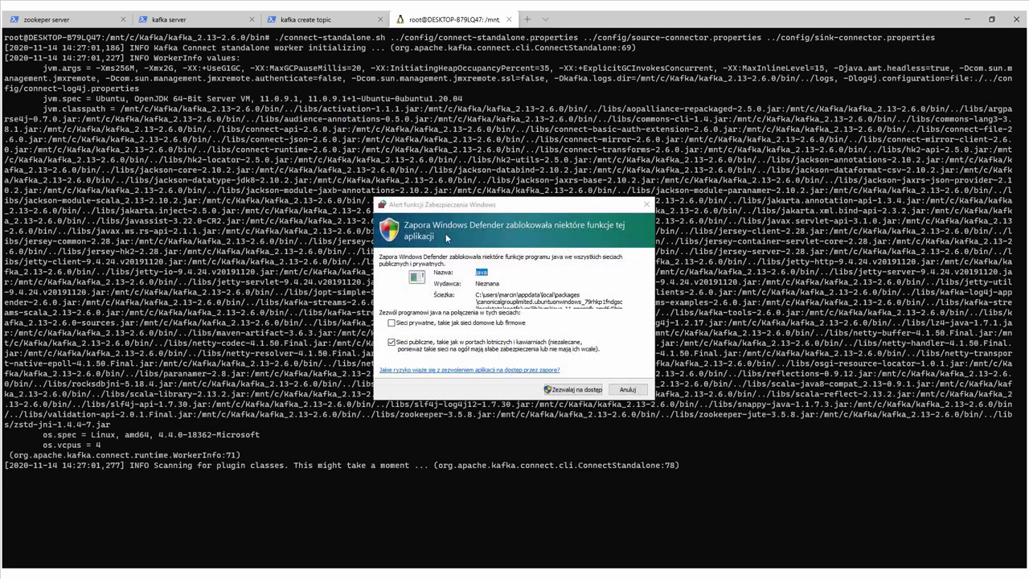
Allow Java through the firewall on private networks and view the consumer session.
left_click(459, 323)
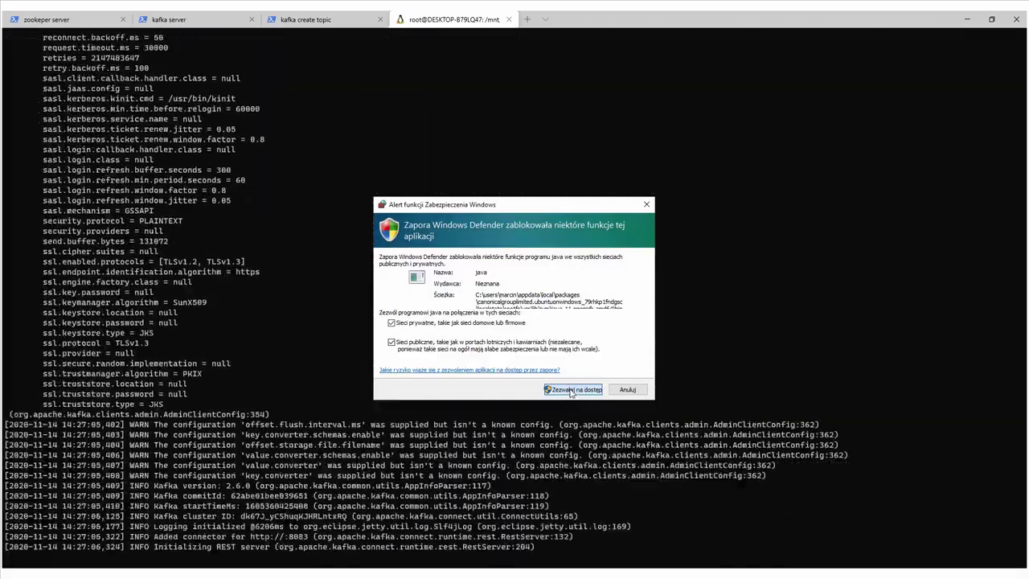
left_click(572, 390)
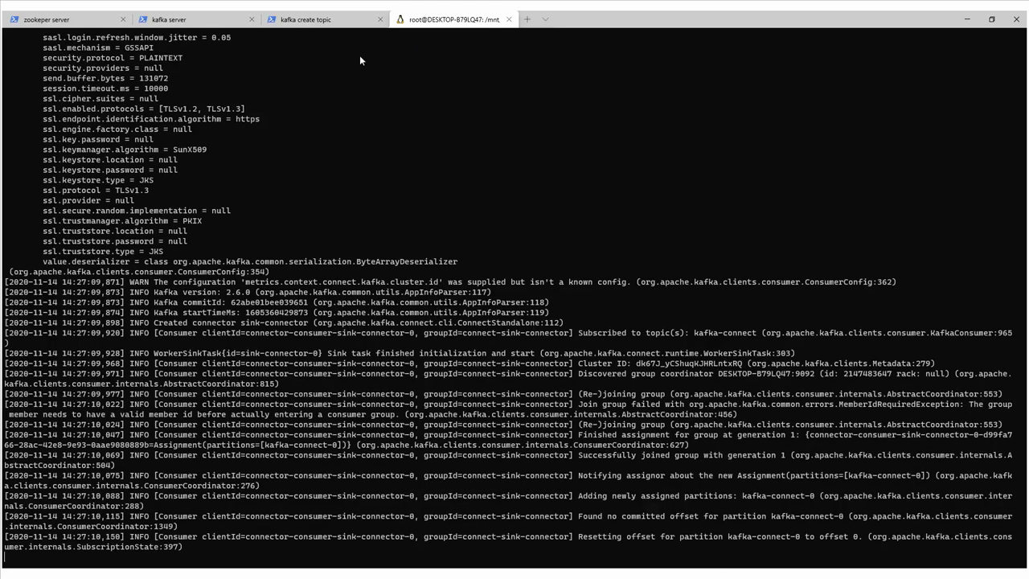
left_click(333, 20)
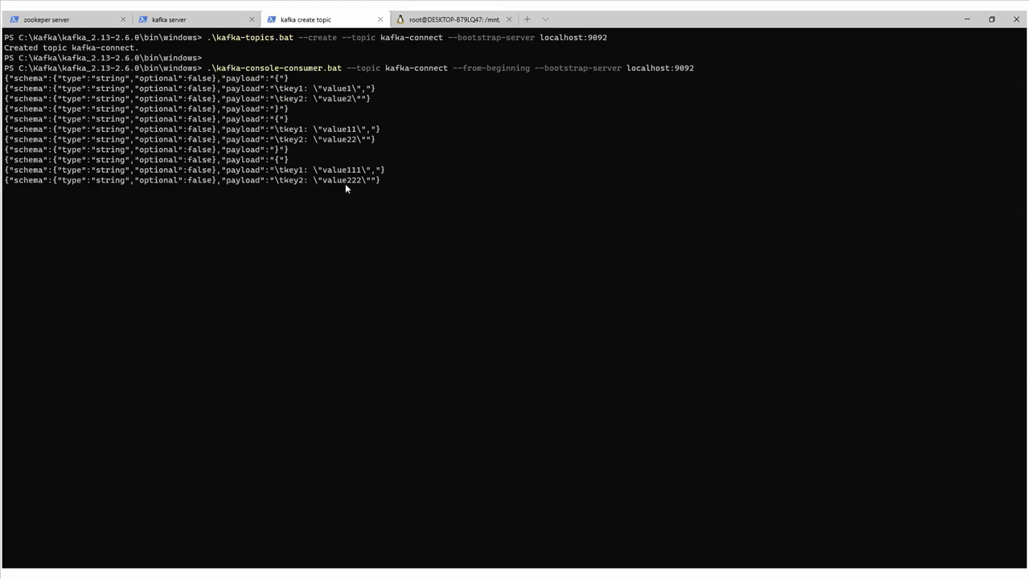
Retitle the kafka create topic tab with 'consumer' replacing 'create', checking the Connect log.
left_click(428, 16)
left_click(342, 25)
double_click(315, 20)
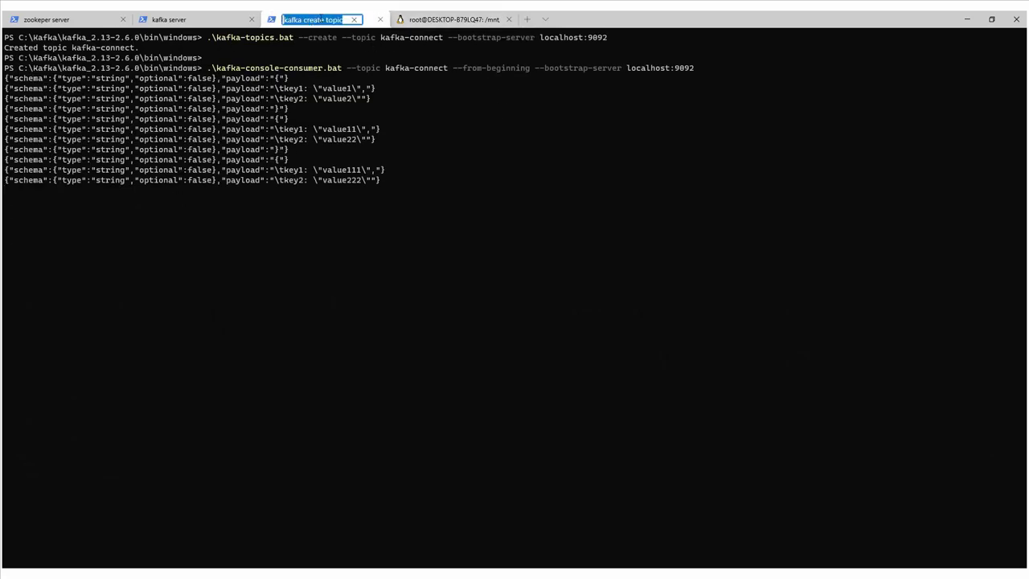
left_click(320, 20)
key("BackSpace")
key("BackSpace")
key("BackSpace")
key("BackSpace")
key("BackSpace")
key("BackSpace")
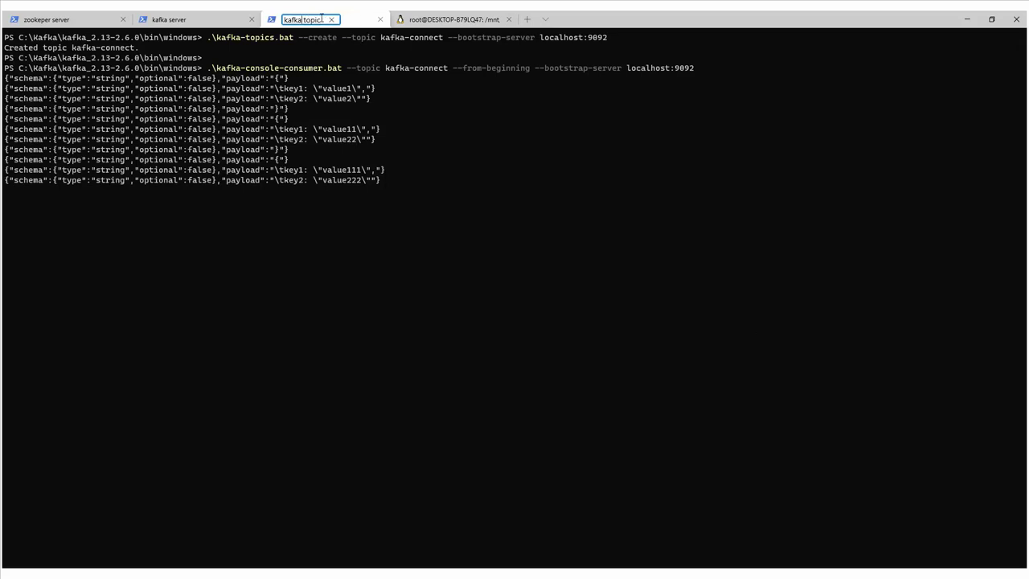
type("con")
type("sumer")
key("Return")
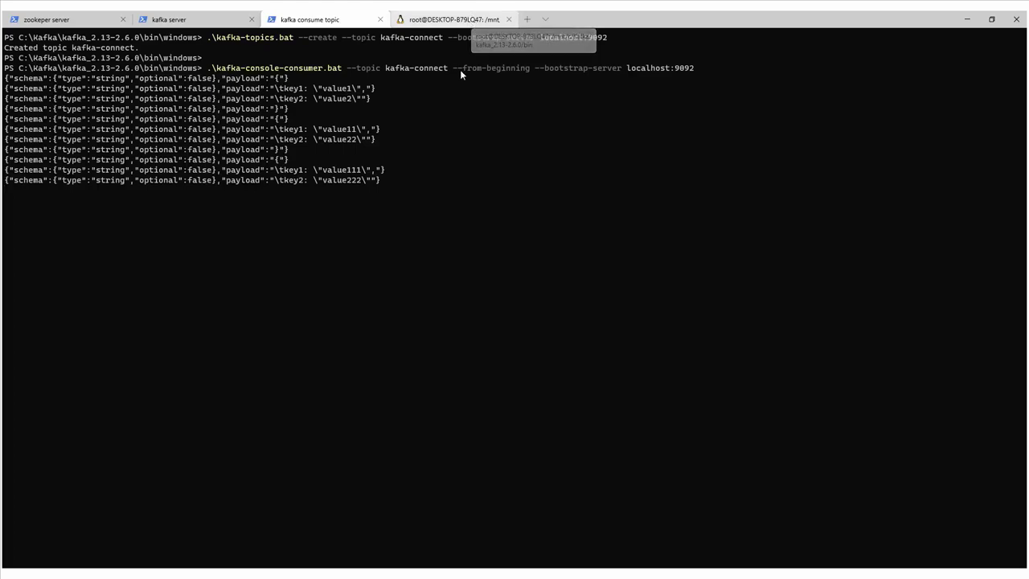
left_click(473, 20)
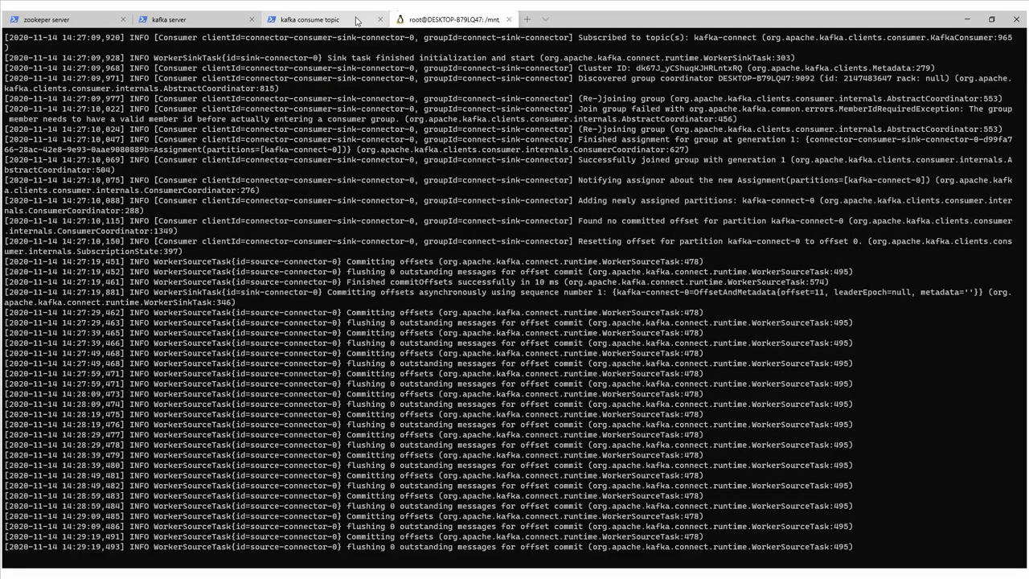
left_click(356, 21)
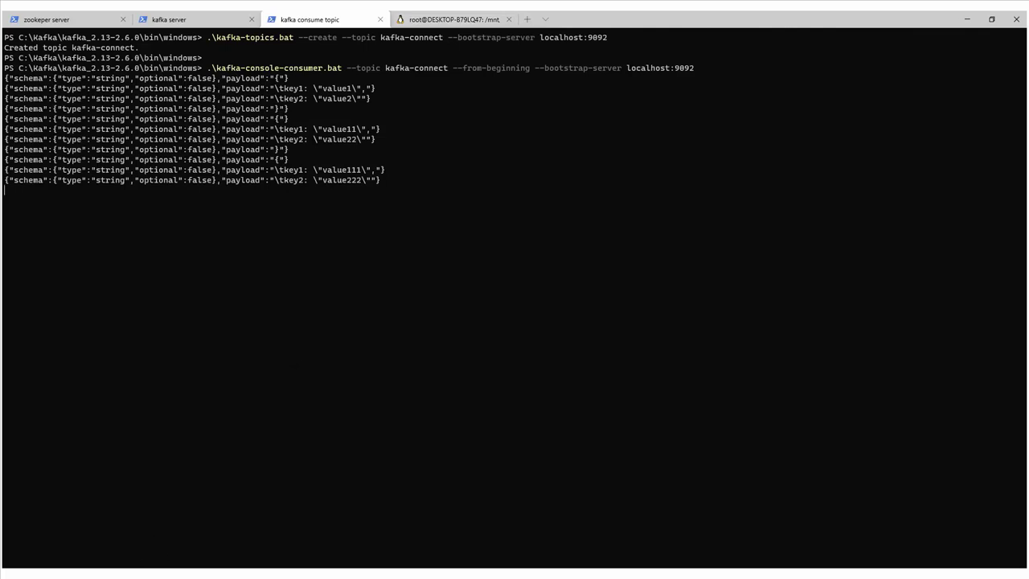
Browse File Explorer to C:\Kafka\kafka_2.13-2.6.0\bin.
key("alt+Tab")
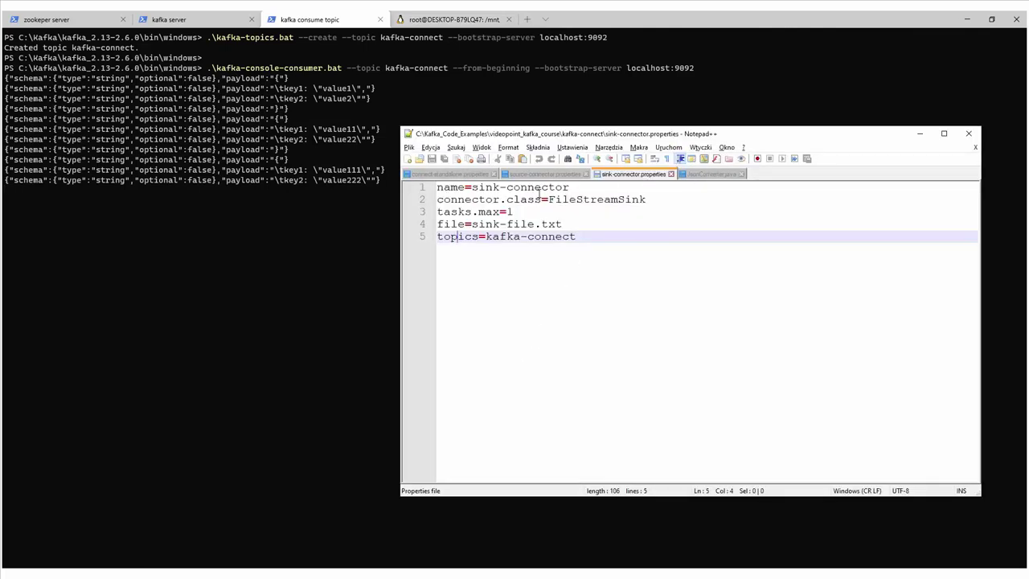
mouse_move(104, 464)
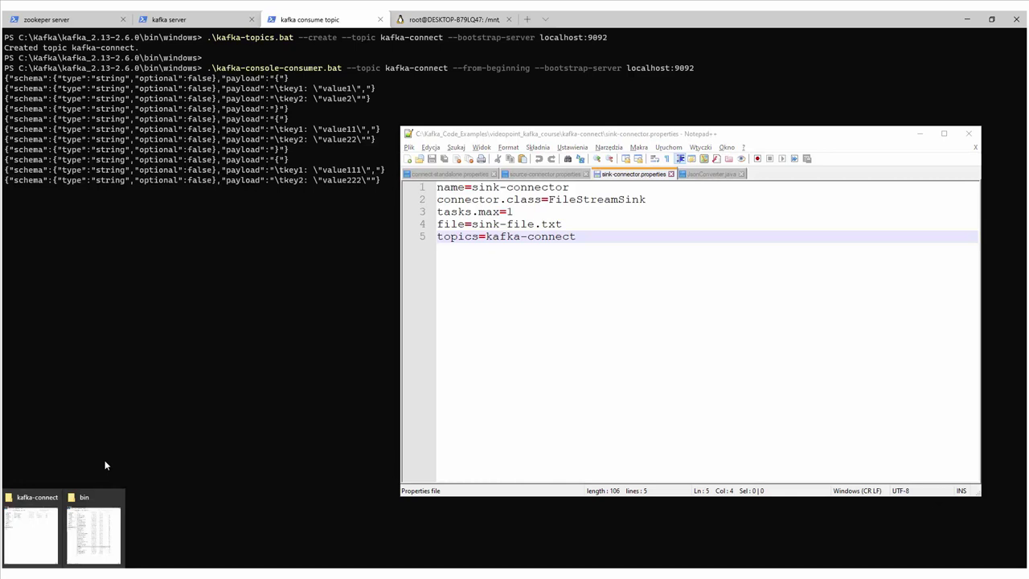
left_click(33, 527)
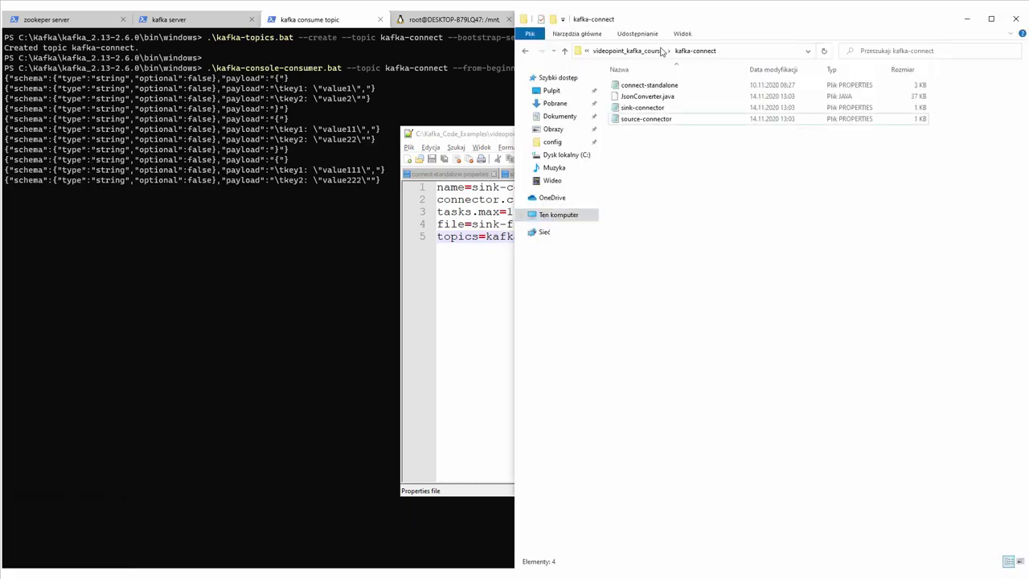
left_click(576, 156)
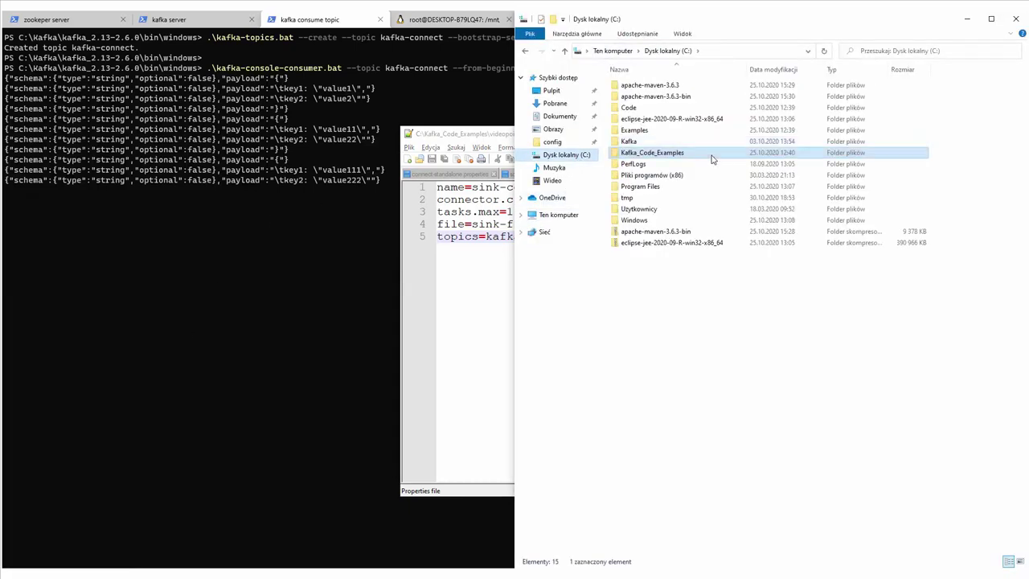
left_click(670, 151)
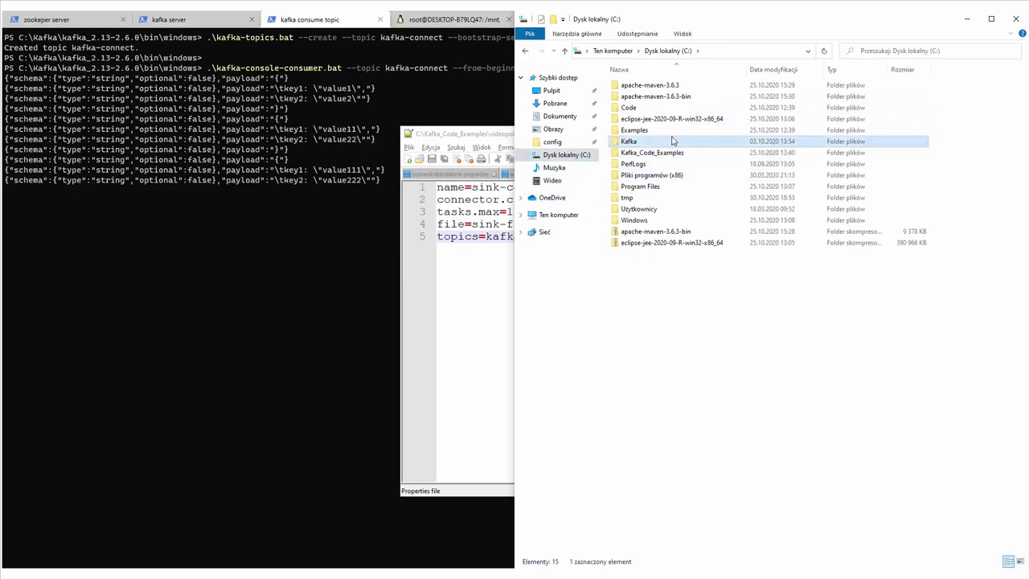
double_click(671, 142)
double_click(664, 86)
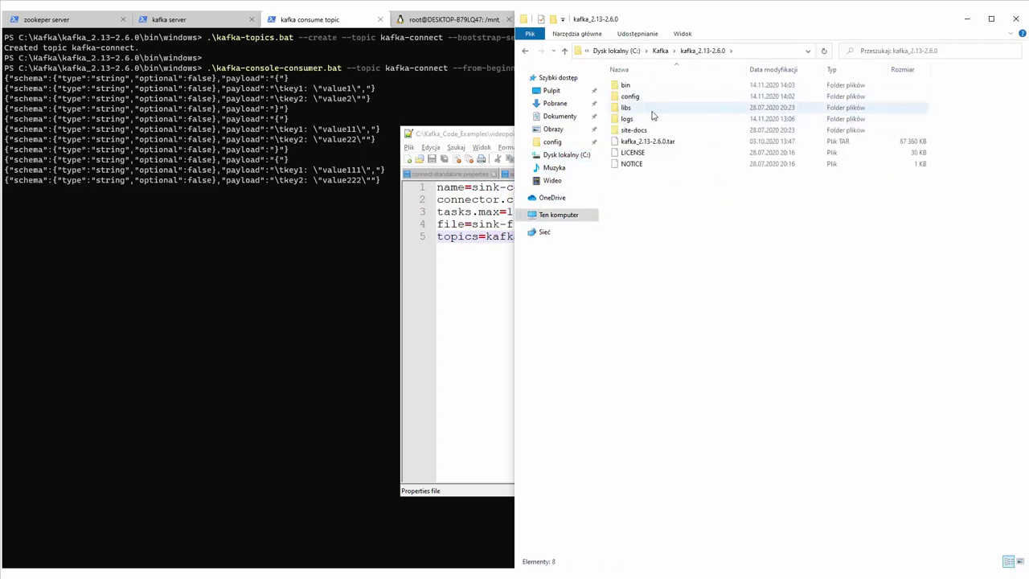
double_click(656, 97)
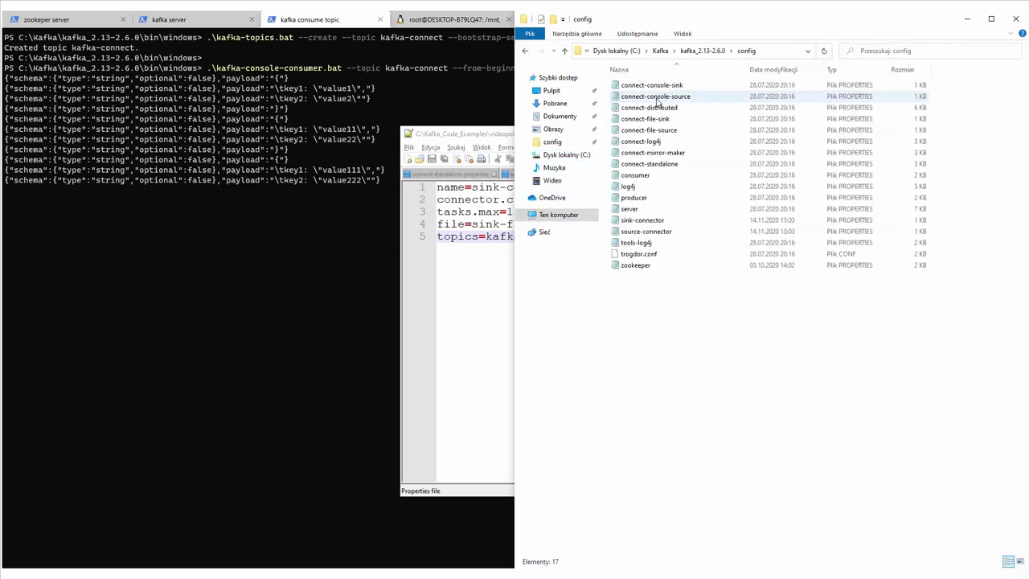
left_click(651, 186)
left_click(693, 50)
double_click(654, 87)
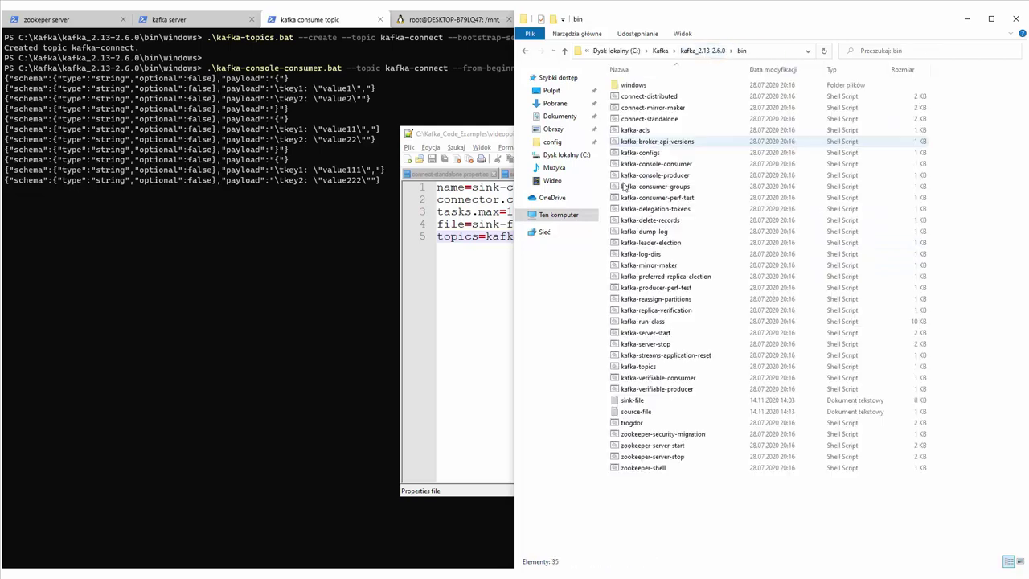
Open source-file with Edit with Notepad++.
left_click(637, 411)
right_click(632, 411)
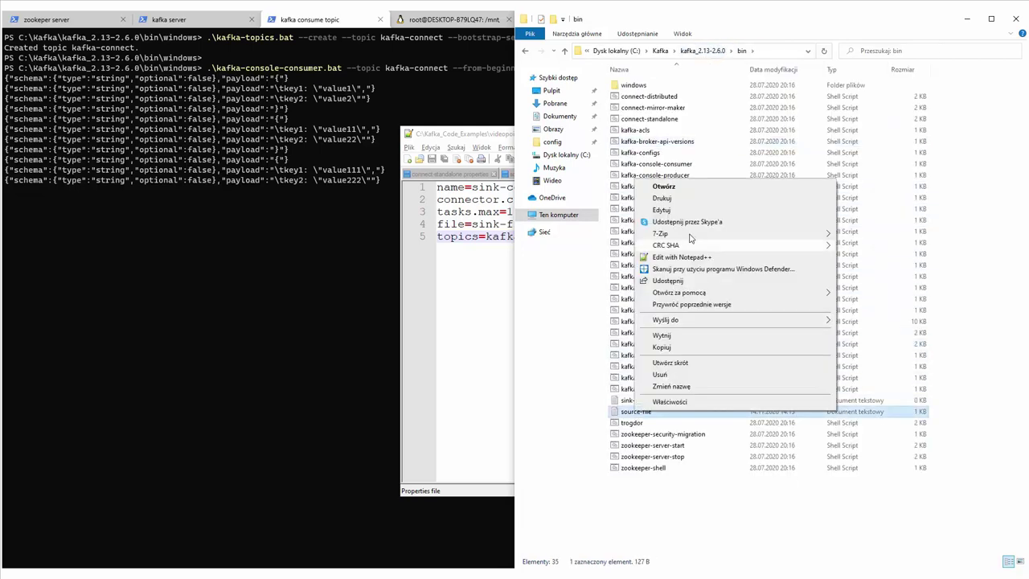
left_click(688, 258)
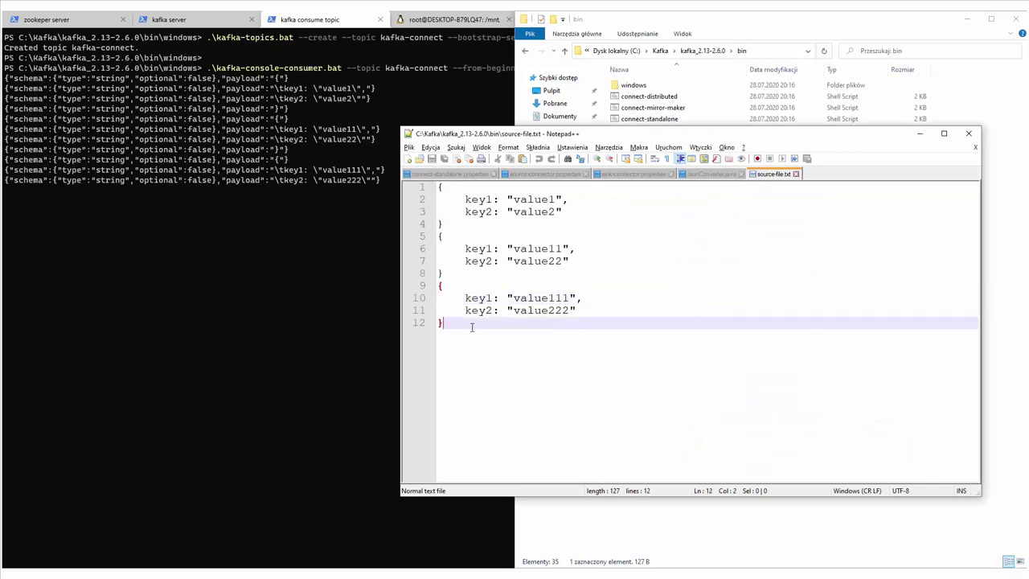
Duplicate the last record in source-file.txt as value1111/value2222 and save.
left_click_drag(471, 324, 440, 286)
left_click(459, 326)
key("Return")
type("{ \tkey1: \"value111\", \tkey2: \"value222\" }")
key("Up")
key("Up")
key("End")
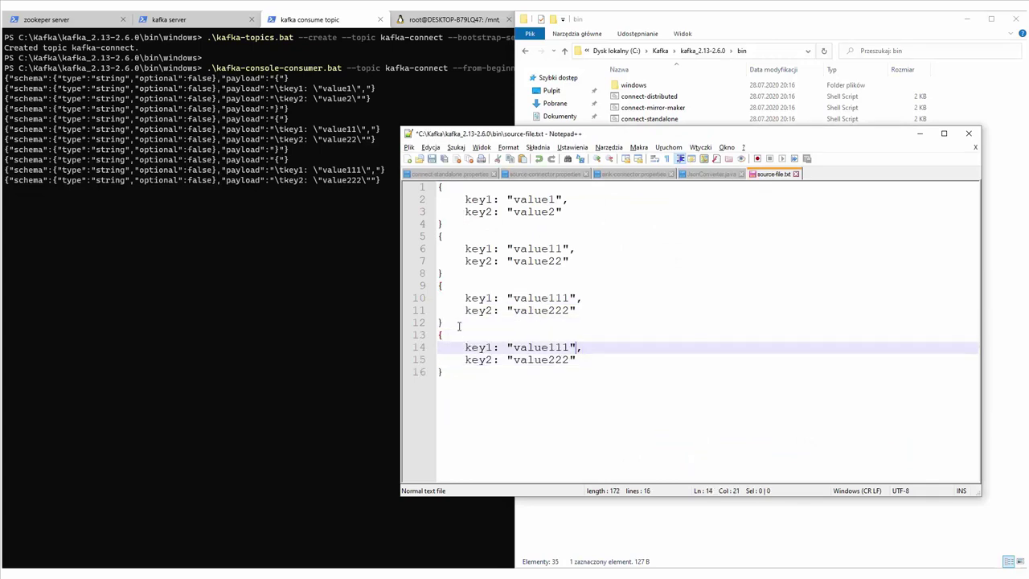
key("Left")
type("1")
key("Down")
type("2")
key("ctrl+s")
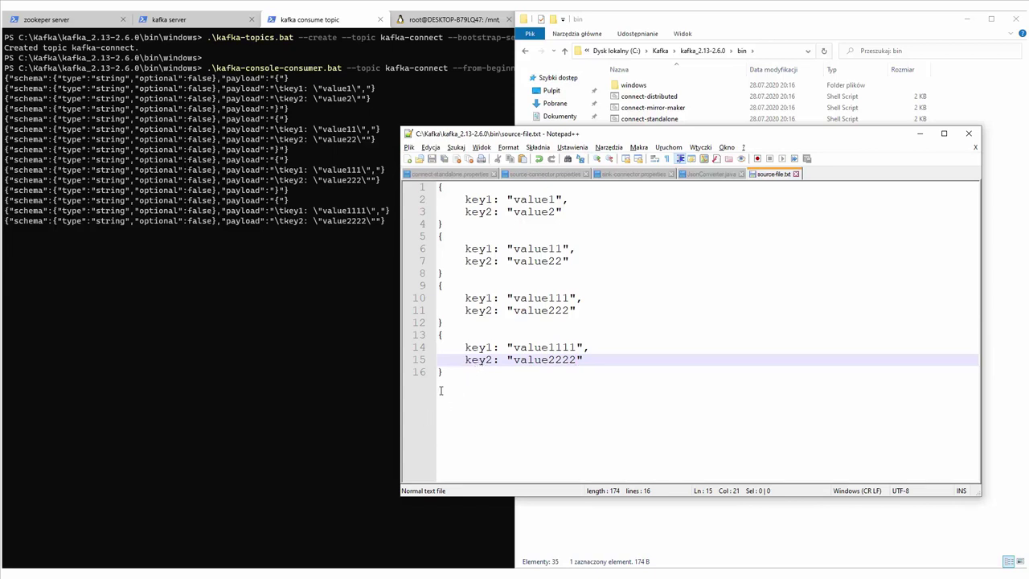
Add another record with value11111/value22222, save the file, and minimize Notepad++.
mouse_move(443, 378)
left_mouse_down()
mouse_move(433, 296)
mouse_move(447, 373)
mouse_move(441, 334)
mouse_move(457, 377)
left_mouse_up()
type("{ \tkey1: \"value1111\", \tkey2: \"value2222\" }")
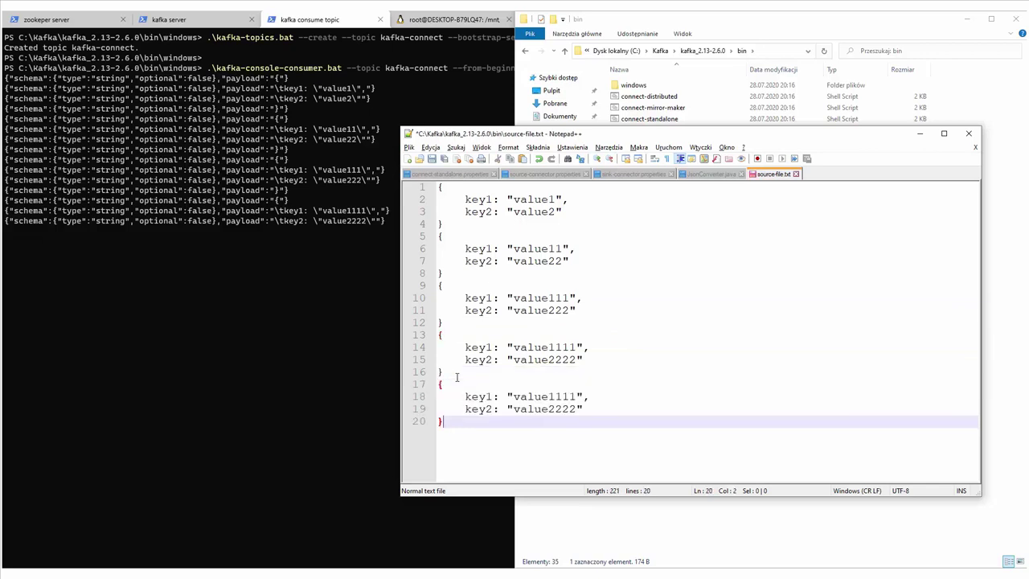
left_click(579, 395)
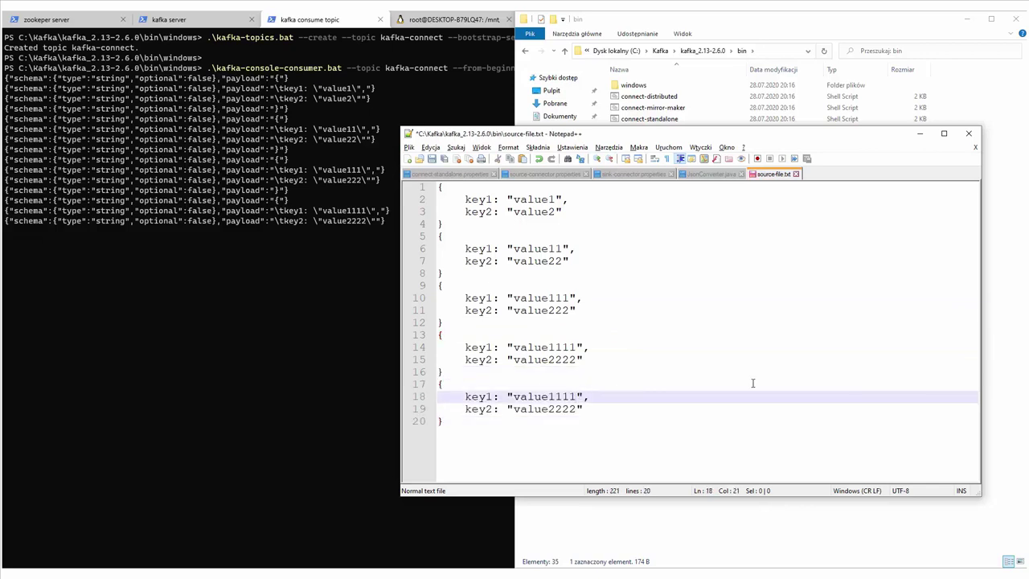
type("1")
key("Down")
key("Left")
type("2")
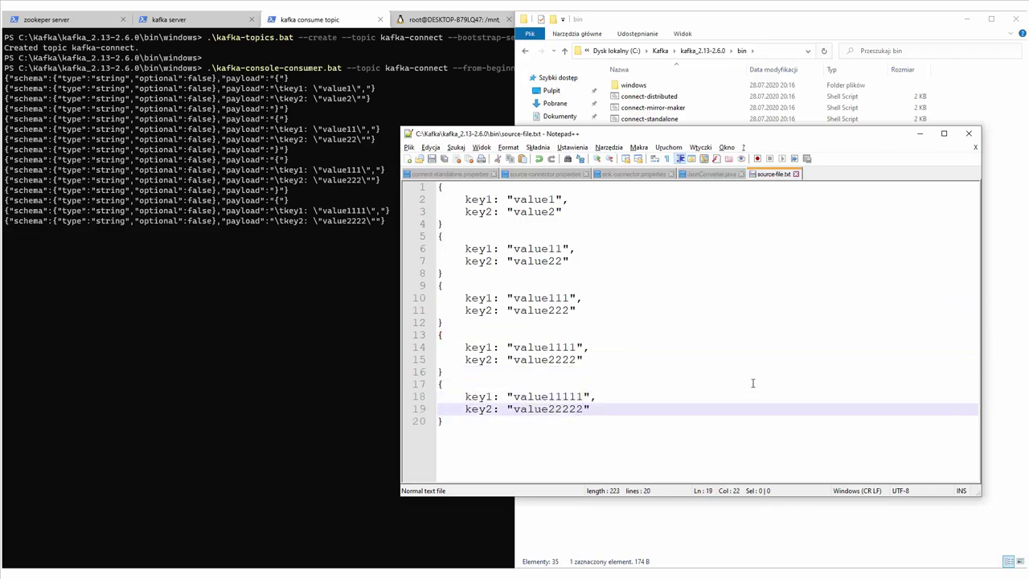
key("ctrl+s")
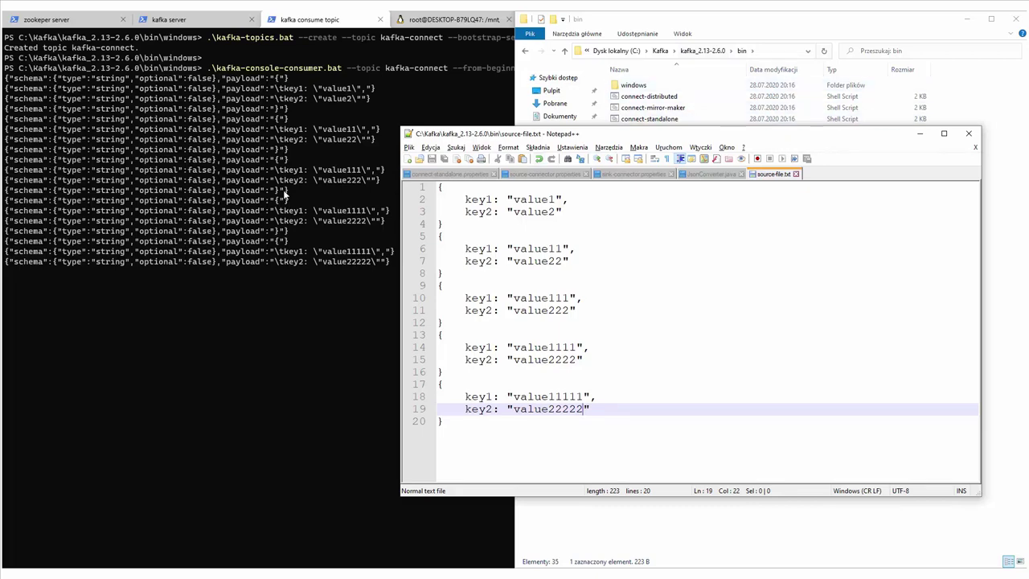
left_click(924, 137)
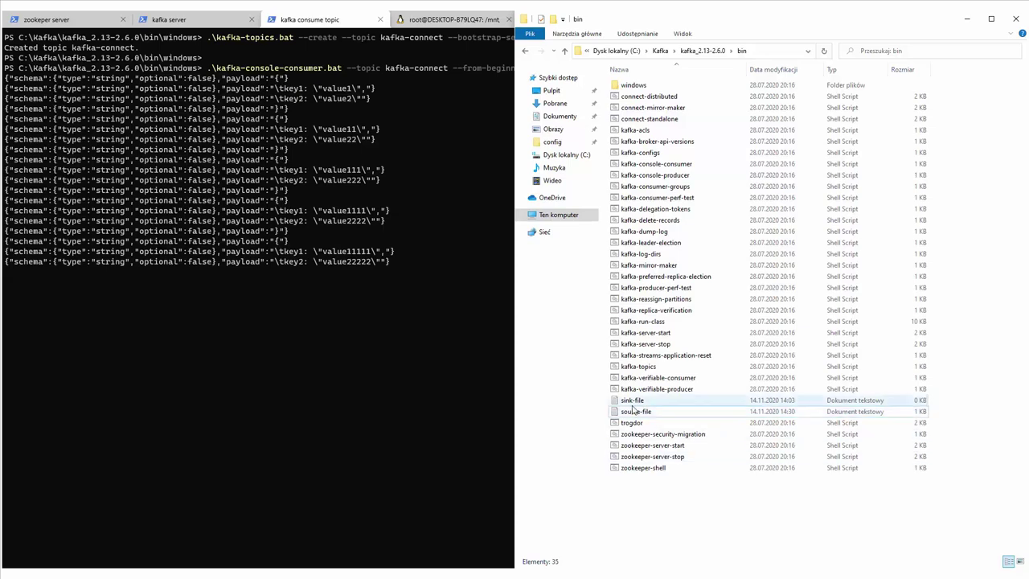
Open sink-file.txt in Notepad++ from Explorer and compare its records against source-file.txt.
right_click(625, 402)
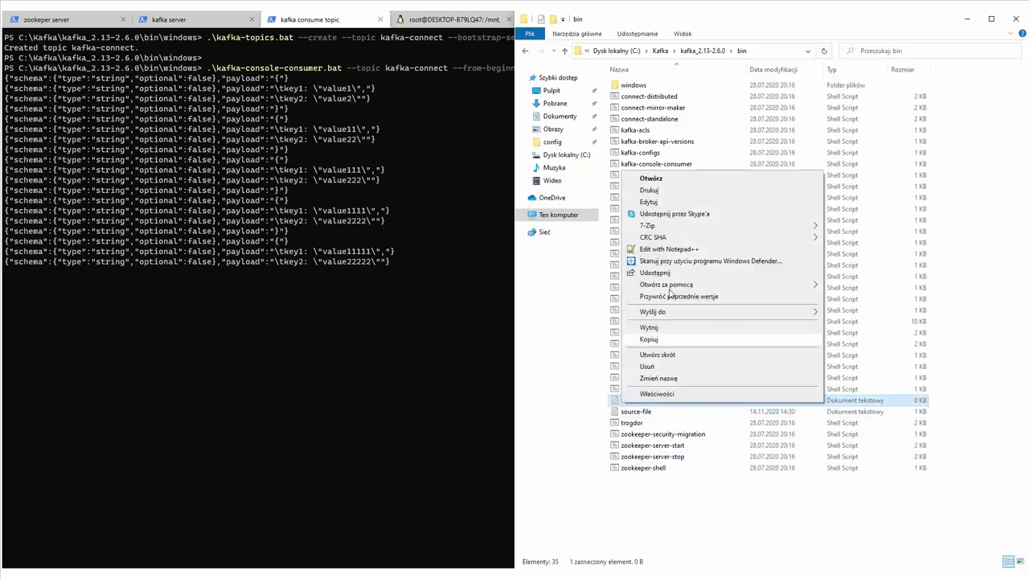
left_click(667, 248)
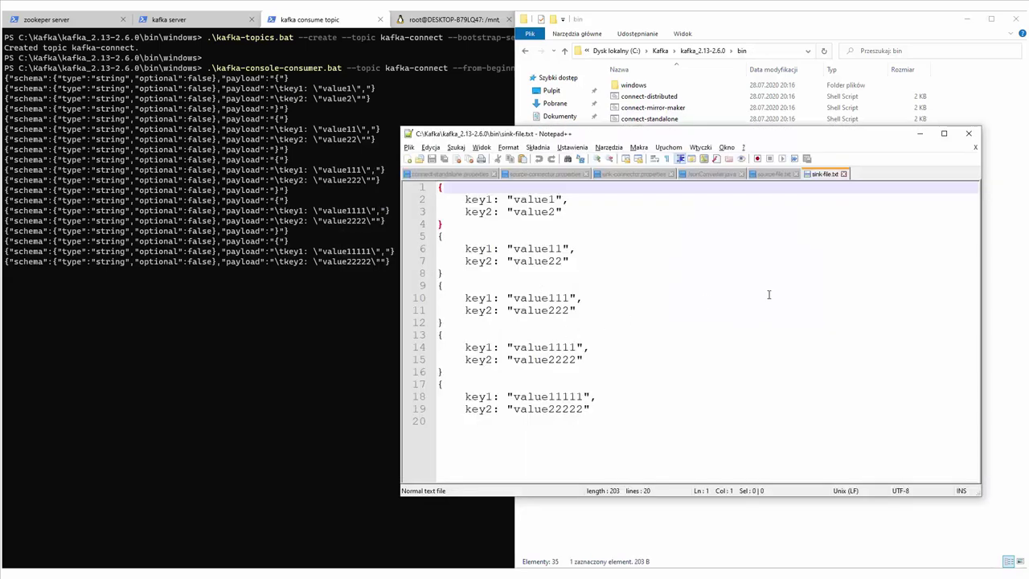
left_click(780, 275)
left_click(477, 425)
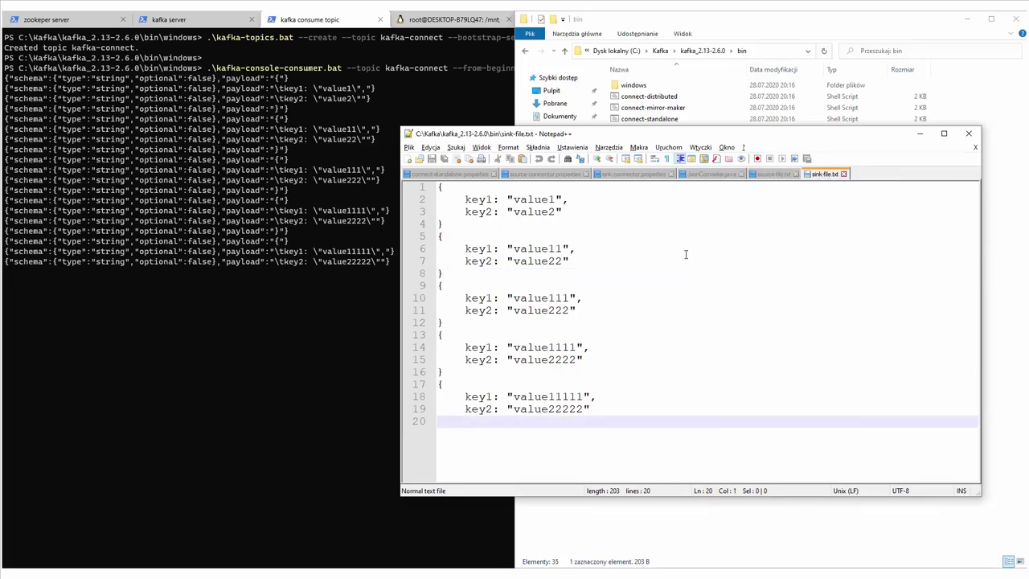
left_click(759, 175)
left_click(822, 175)
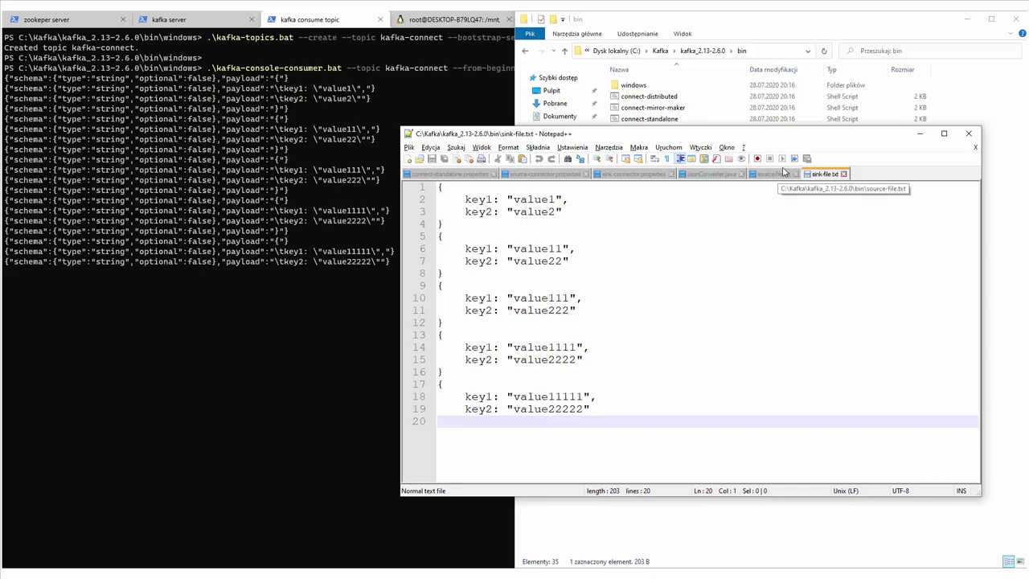
Stop the Kafka Connect worker in the root@DESKTOP tab and recall the connect-standalone.sh command.
left_click(161, 241)
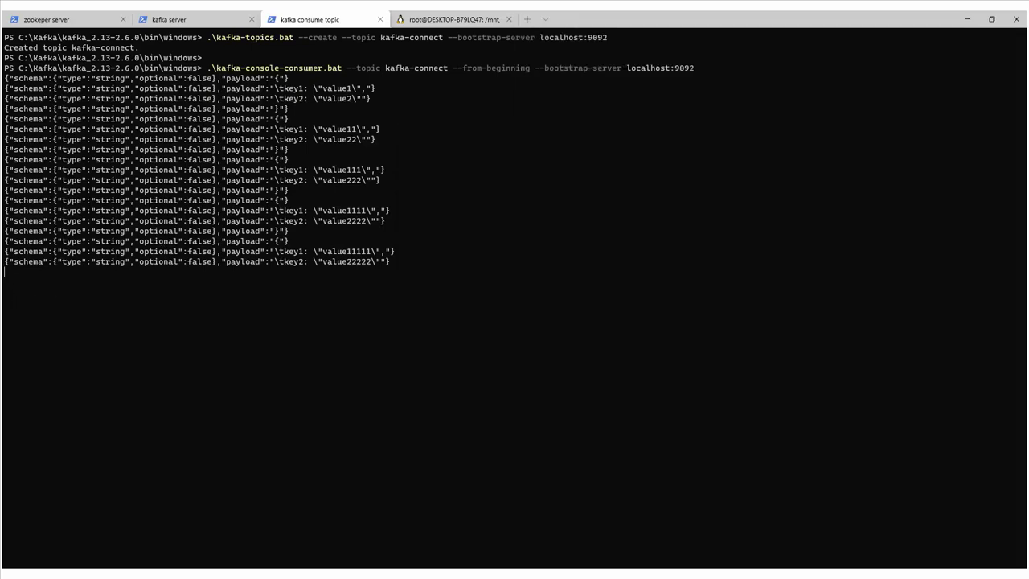
left_click(412, 22)
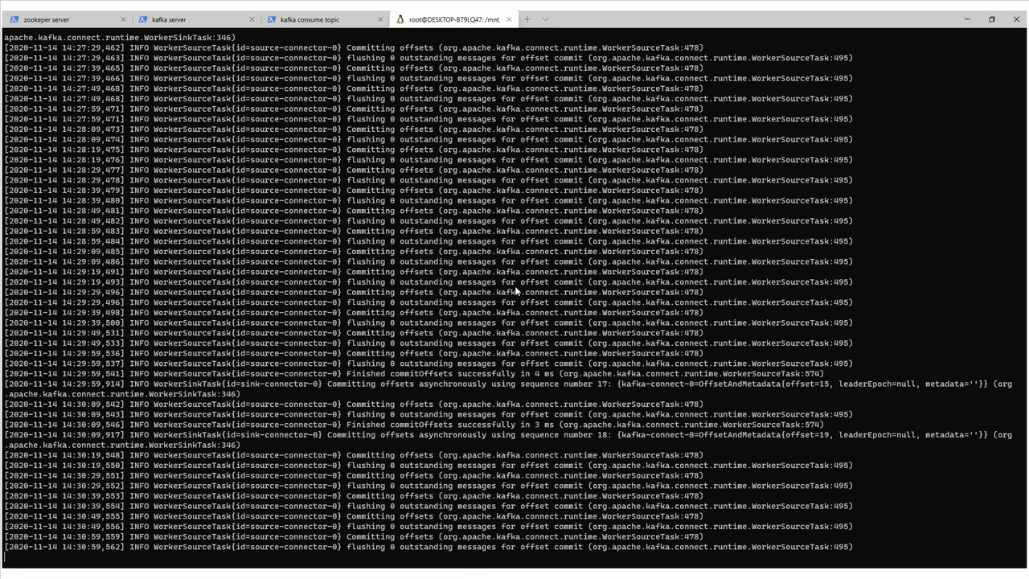
key("ctrl+c")
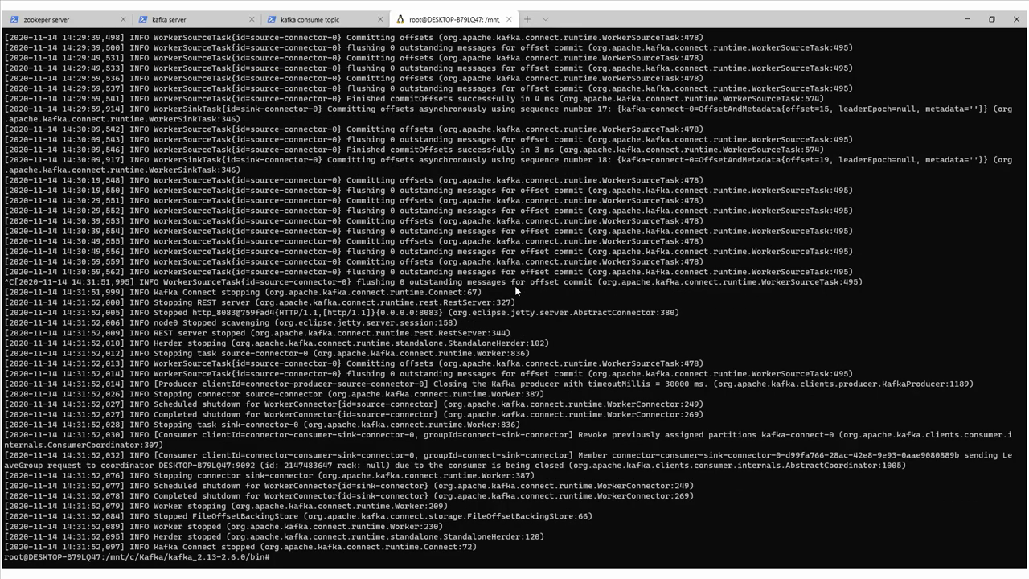
key("Up")
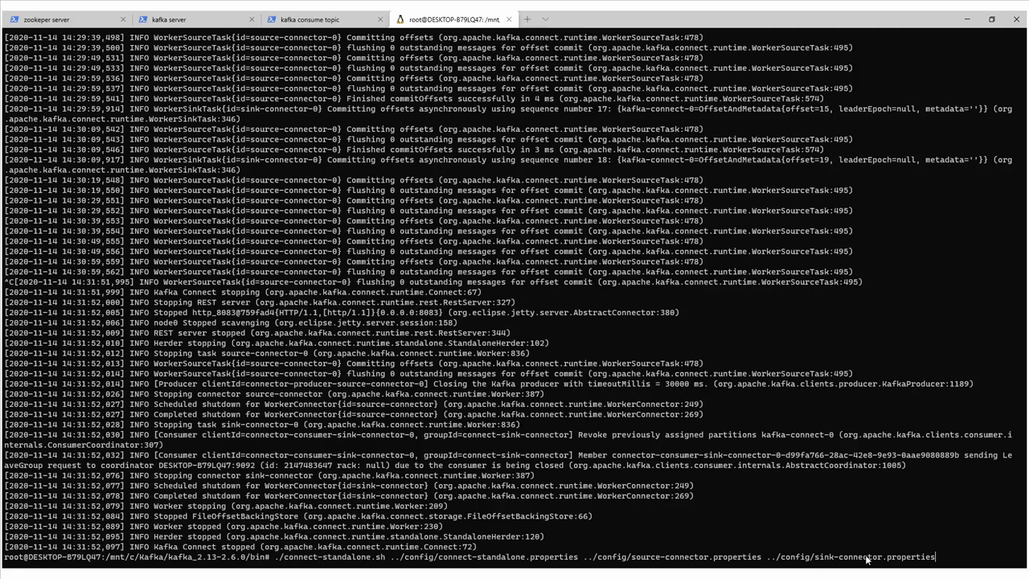
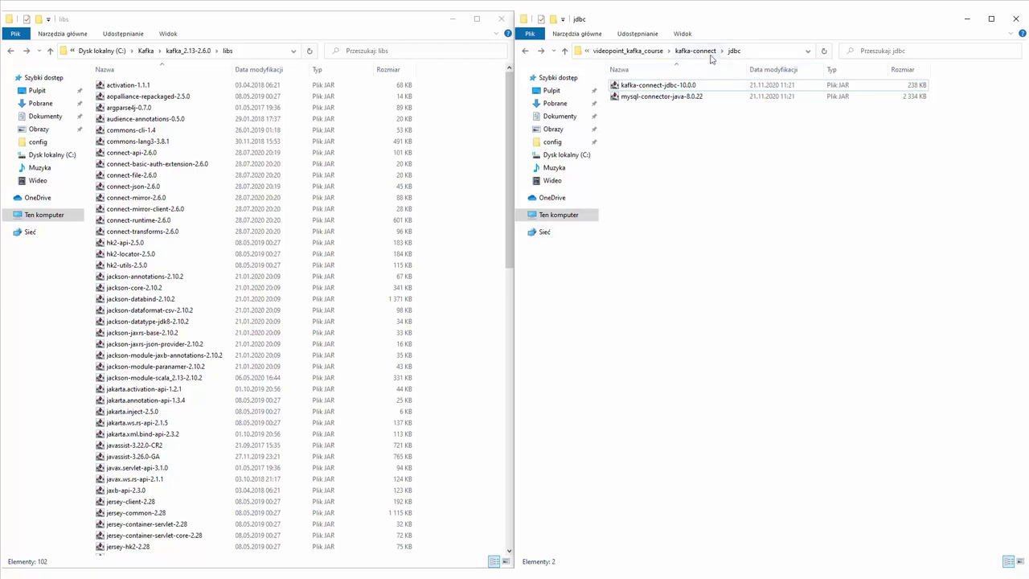
In the jdbc folder, select the kafka-connect-jdbc-10.0.0 and mysql-connector-java-8.0.22 JARs.
left_click(697, 51)
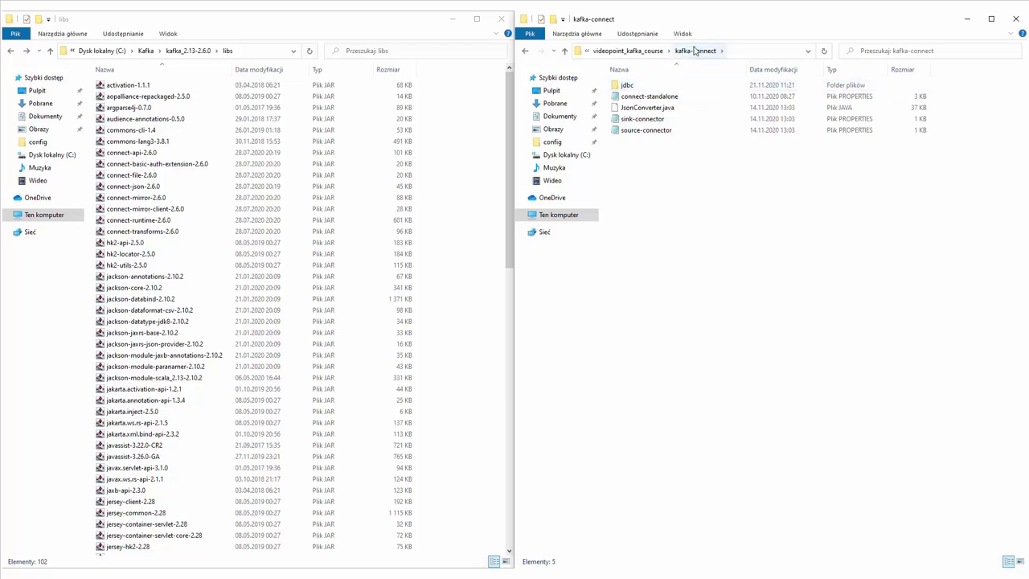
left_click(666, 86)
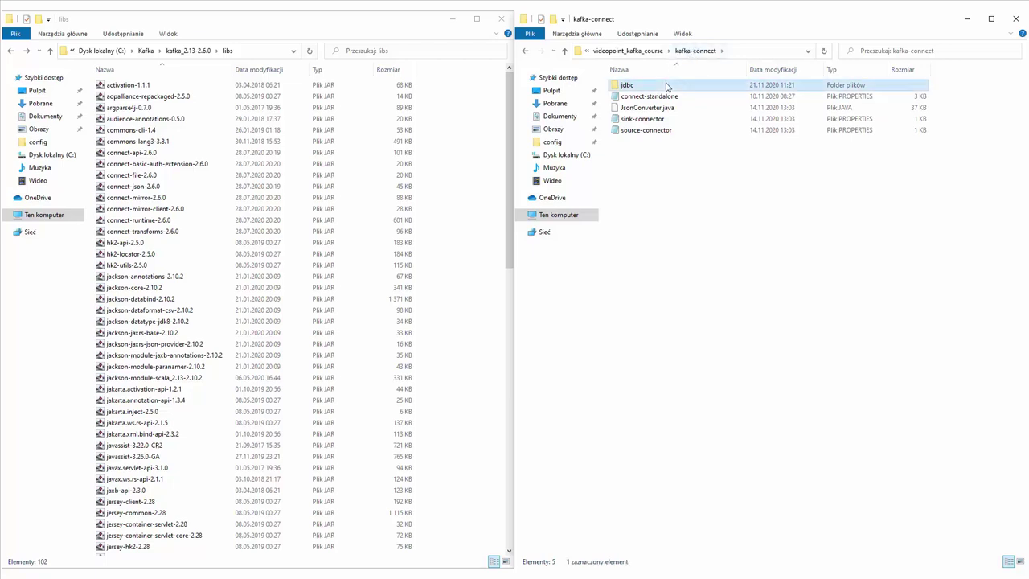
double_click(665, 86)
left_click(669, 87)
left_click(665, 97, "shift")
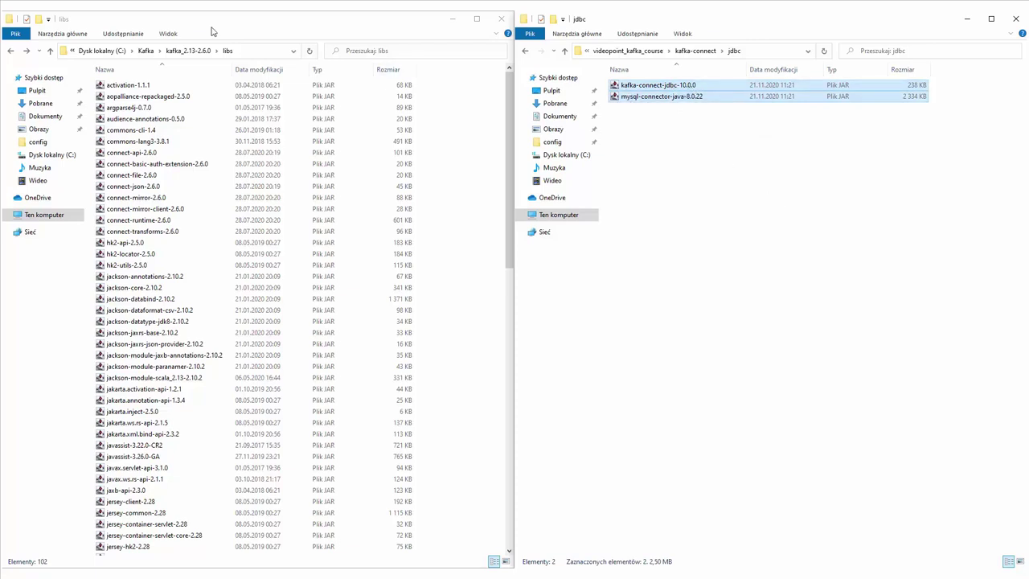
Paste both JARs into kafka_2.13-2.6.0\libs and clear the selection.
left_click(190, 52)
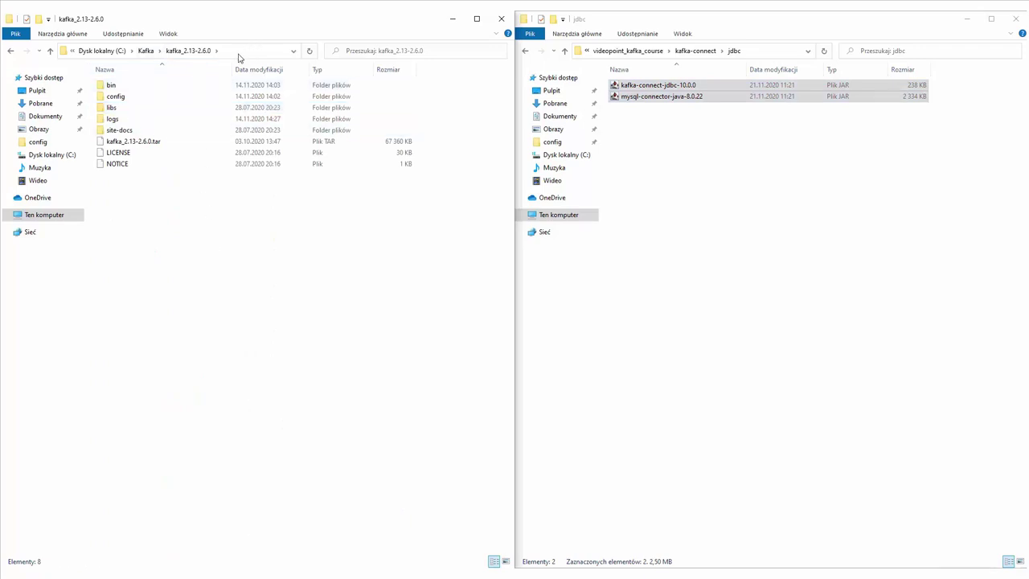
double_click(172, 109)
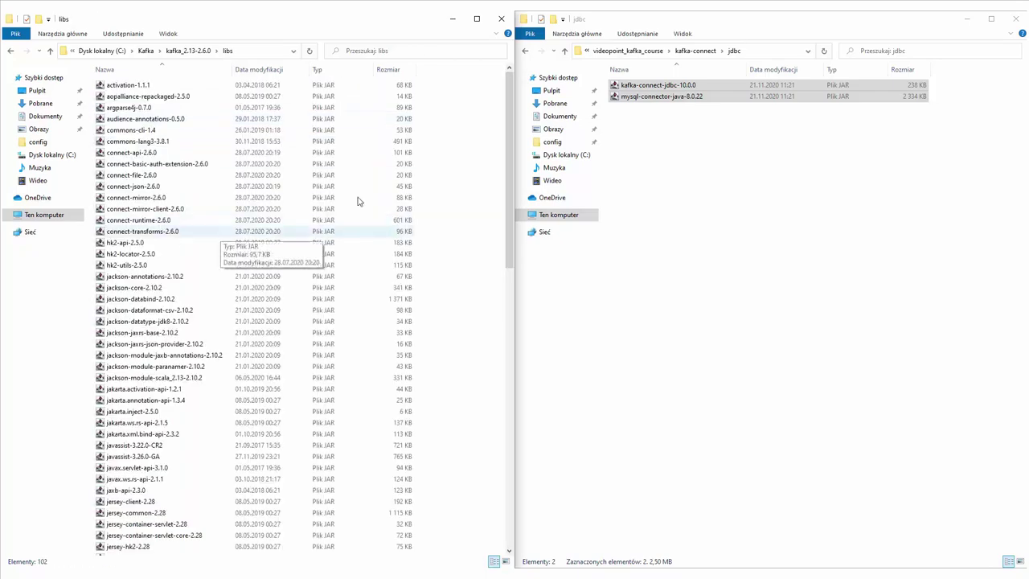
key("ctrl+v")
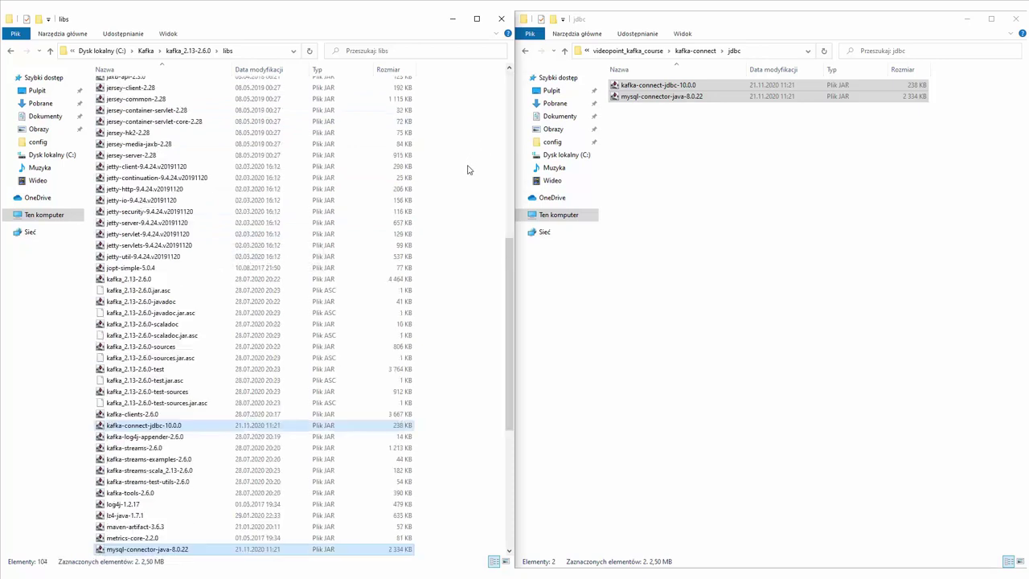
scroll(458, 289, "down", 2)
left_click(708, 111)
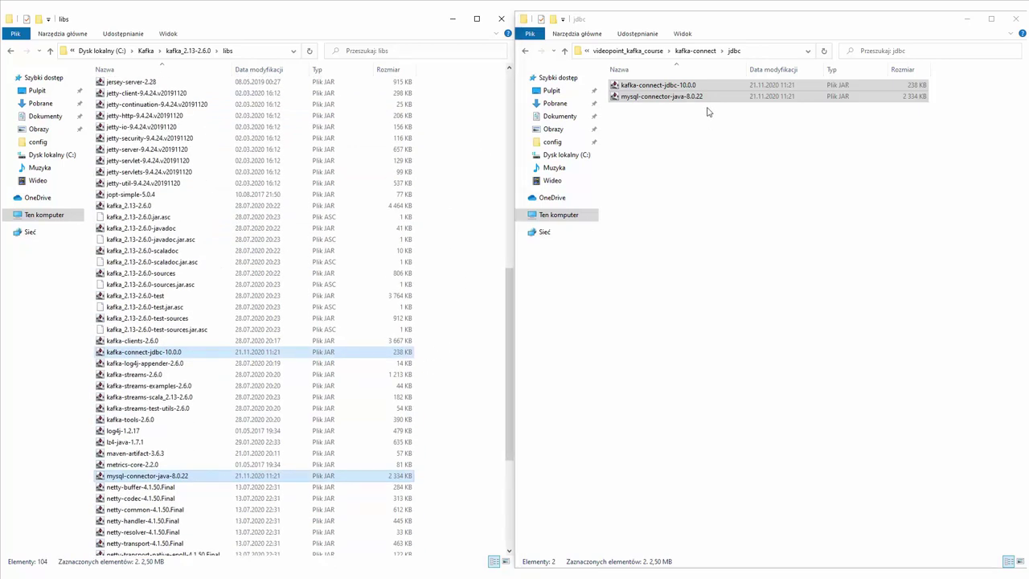
left_click(465, 255)
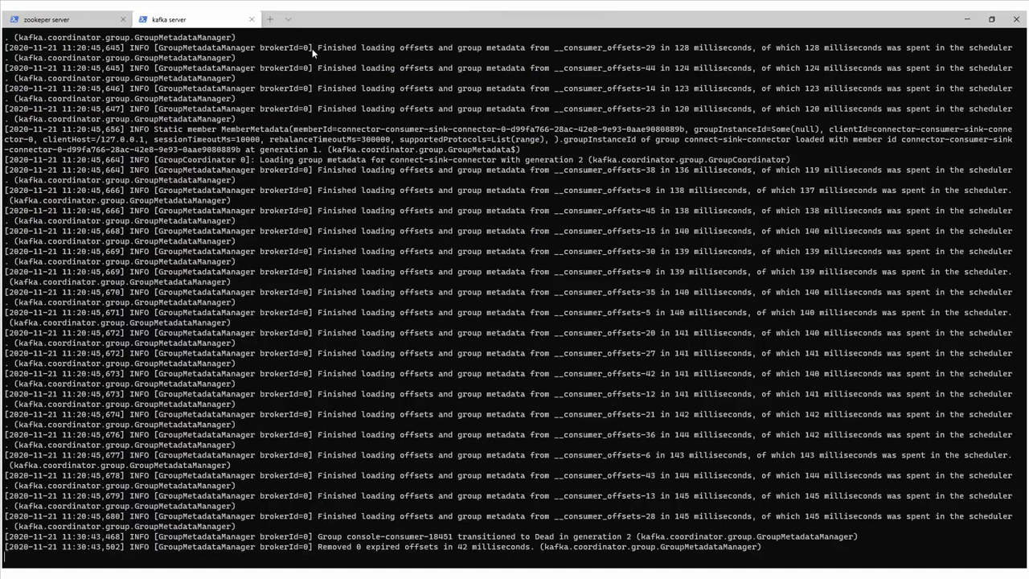
Open a new Ubuntu tab titled 'kafka connect' and switch to root with sudo su.
left_click(288, 19)
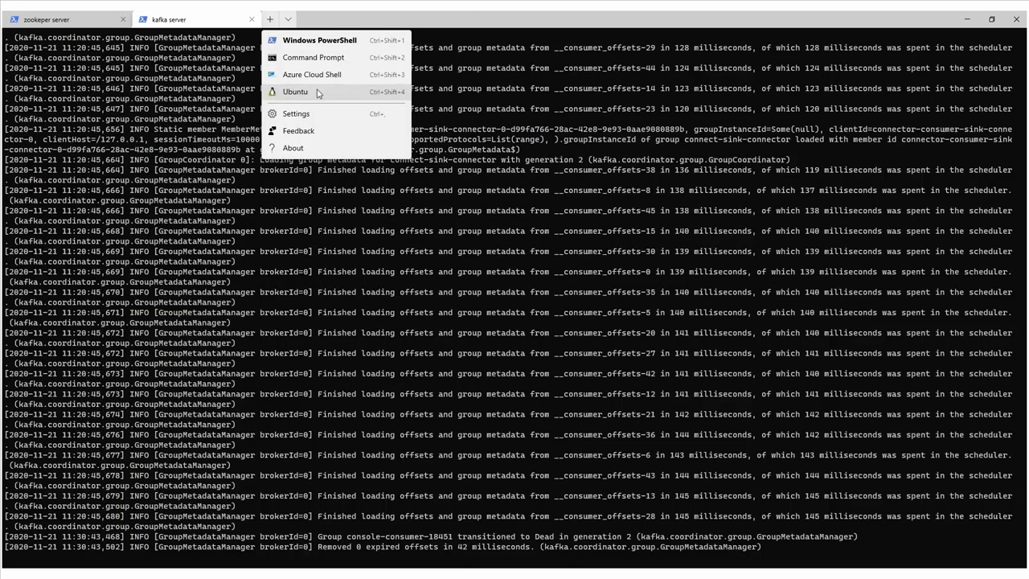
left_click(319, 93)
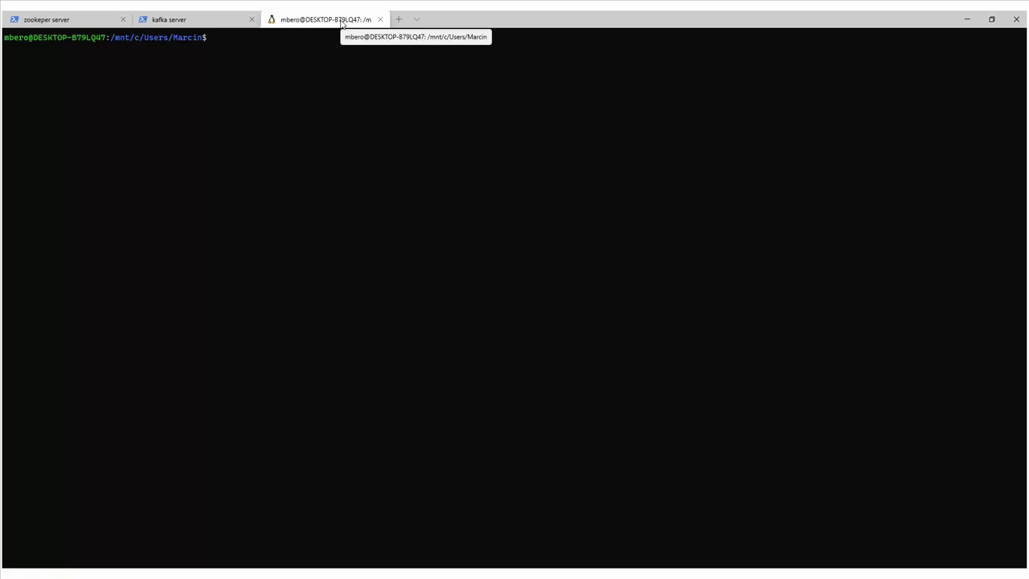
double_click(341, 23)
key("BackSpace")
type("kafka con")
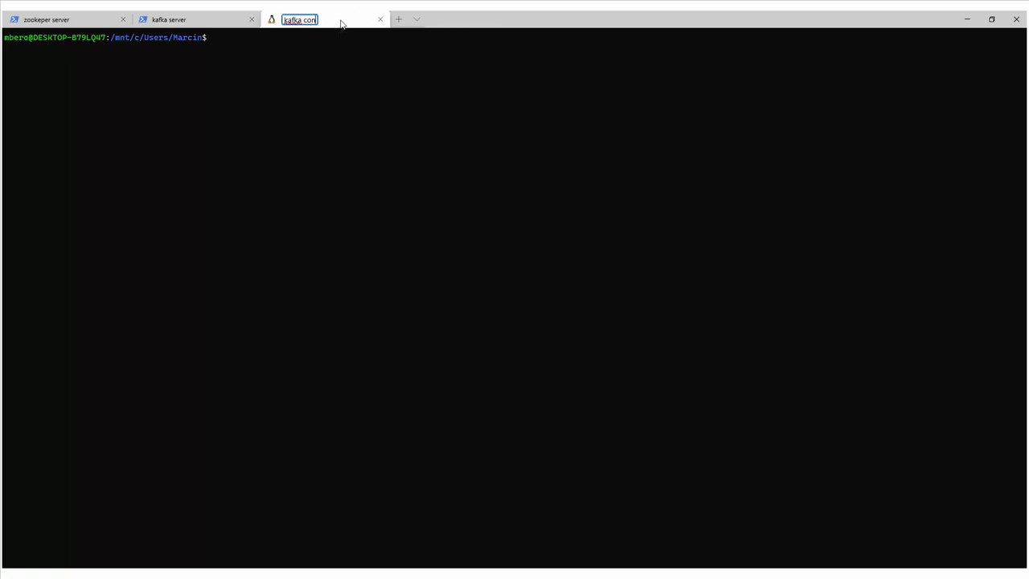
type("nect")
key("Return")
type("sudo su")
key("Return")
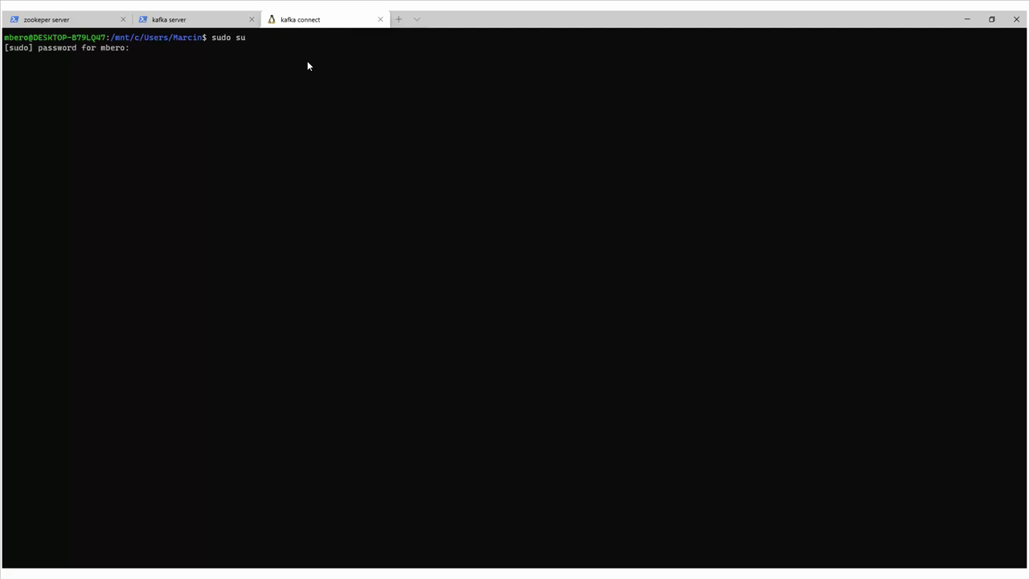
key("Return")
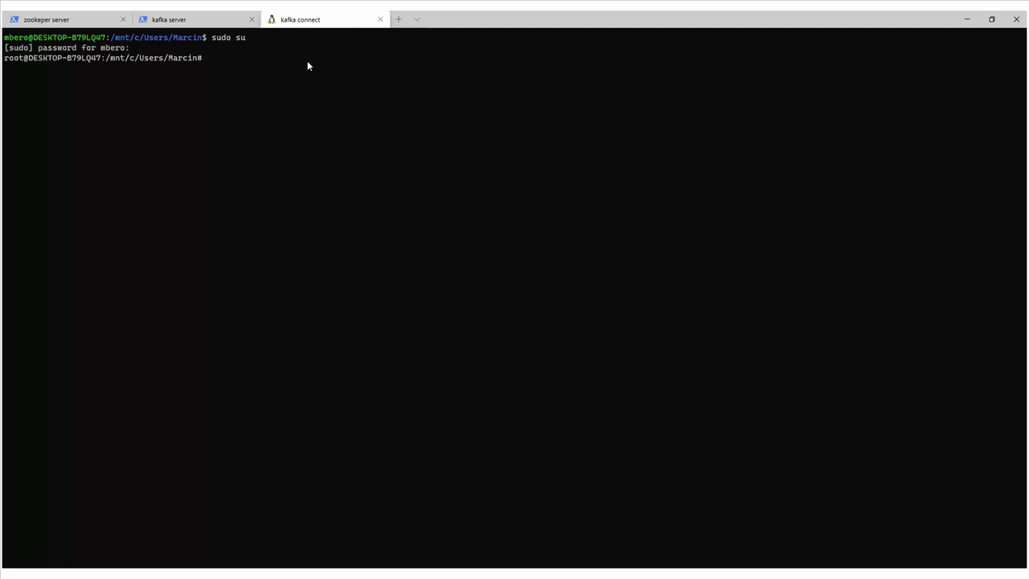
Change into /mnt/c/Kafka/kafka_2.13-2.6.0/bin and clear the screen.
type("cd ..")
key("Return")
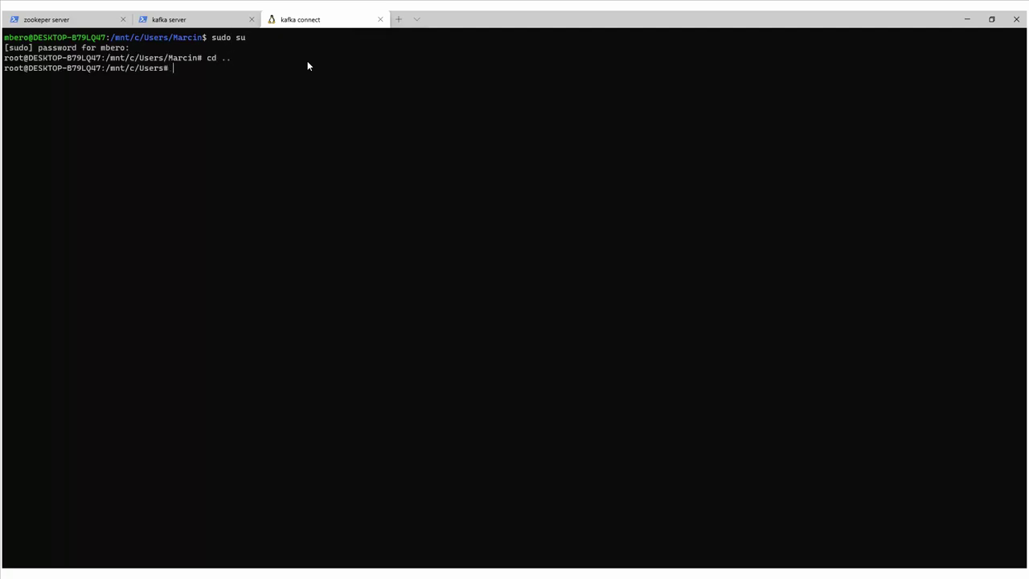
type("cd ..")
key("Return")
type("cd Kafka")
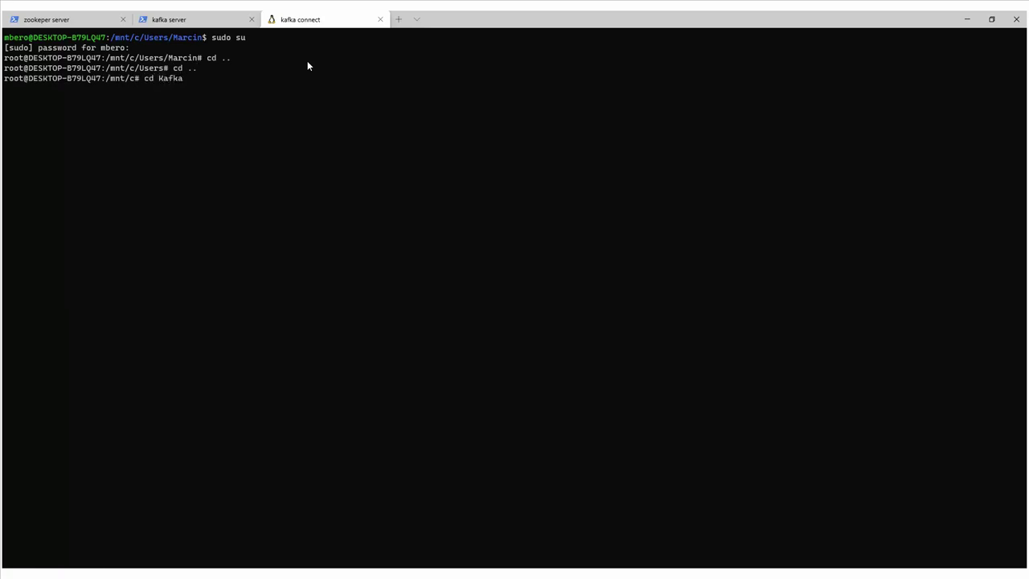
key("Tab")
key("Tab")
type("b")
key("Return")
type("cle")
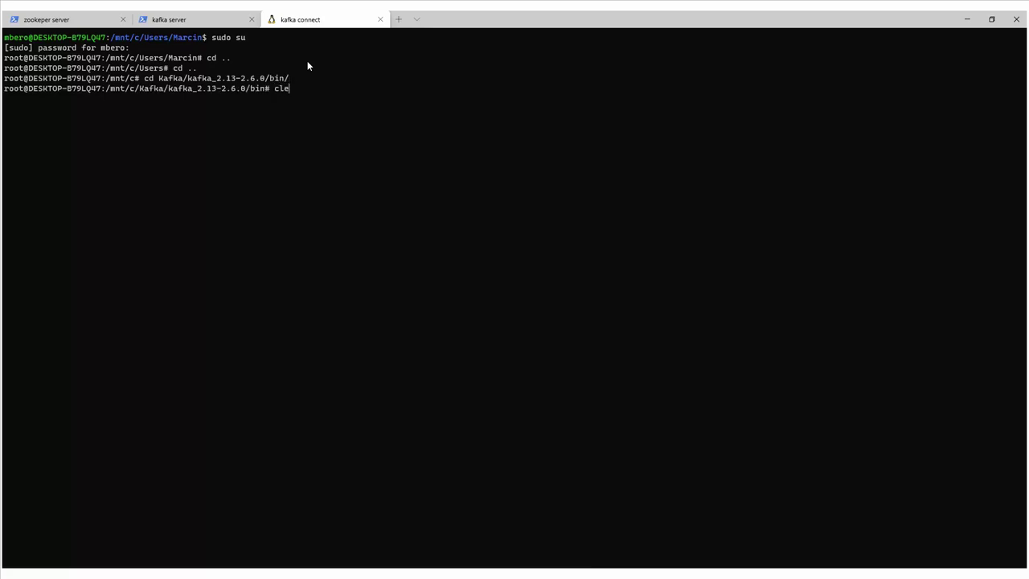
type("ar")
key("Return")
List bin with ls -l and type ./connect-distributed.sh ../config/connect-distributed.properties without running it, then switch to the config folder.
type("ls -l")
key("Return")
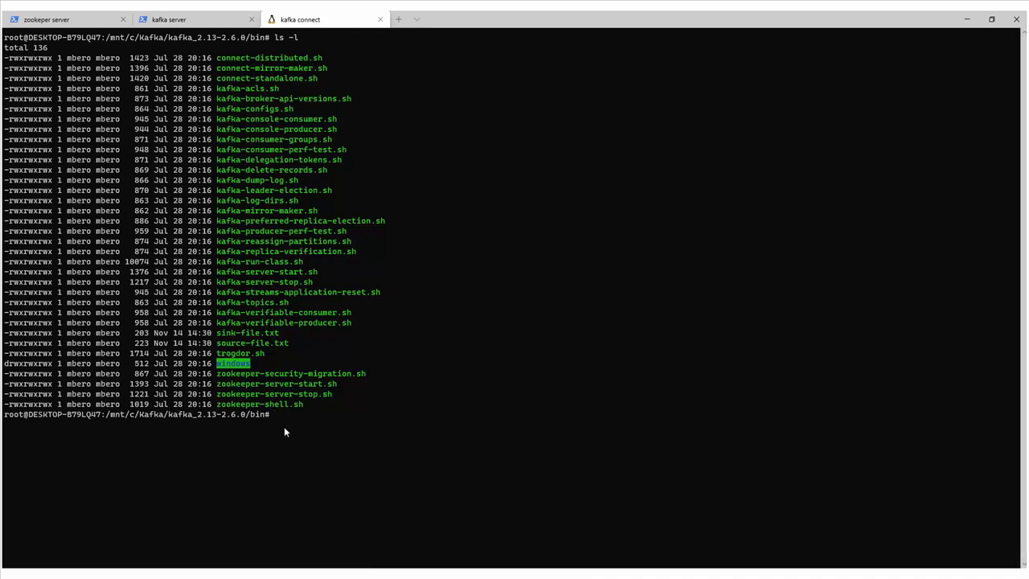
type("connect-dis")
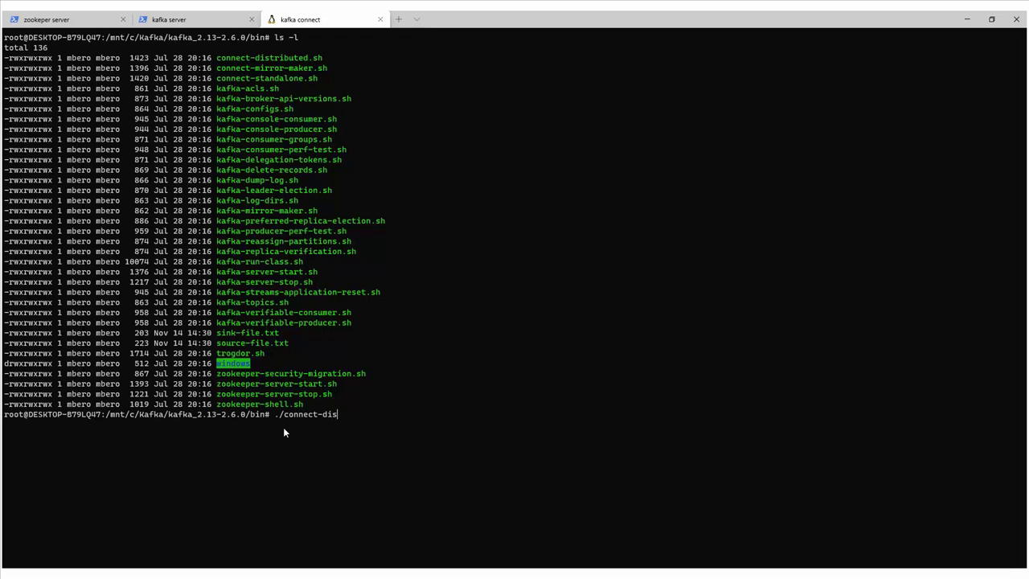
key("Tab")
type("../config/con")
key("Tab")
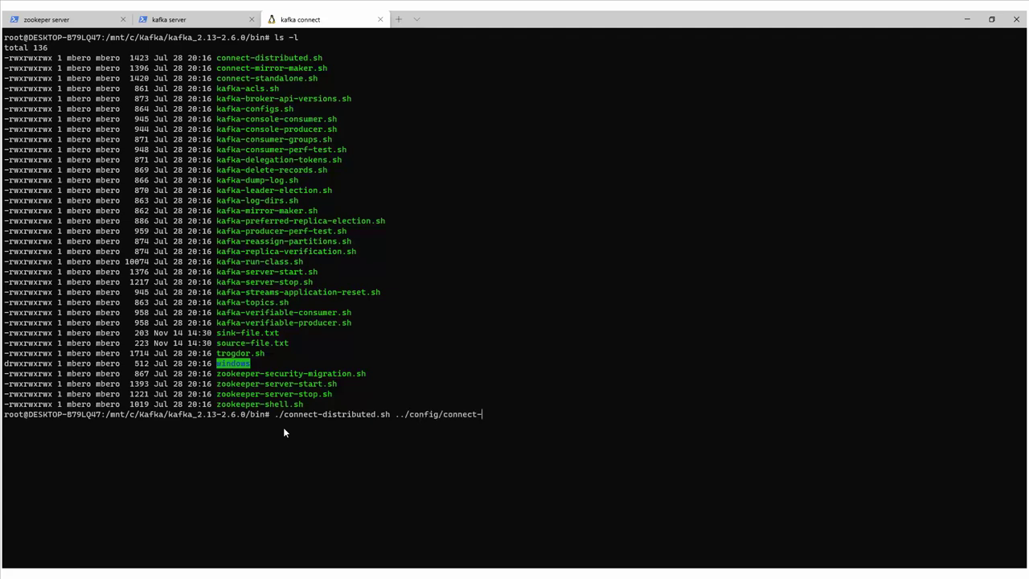
type("d")
key("Tab")
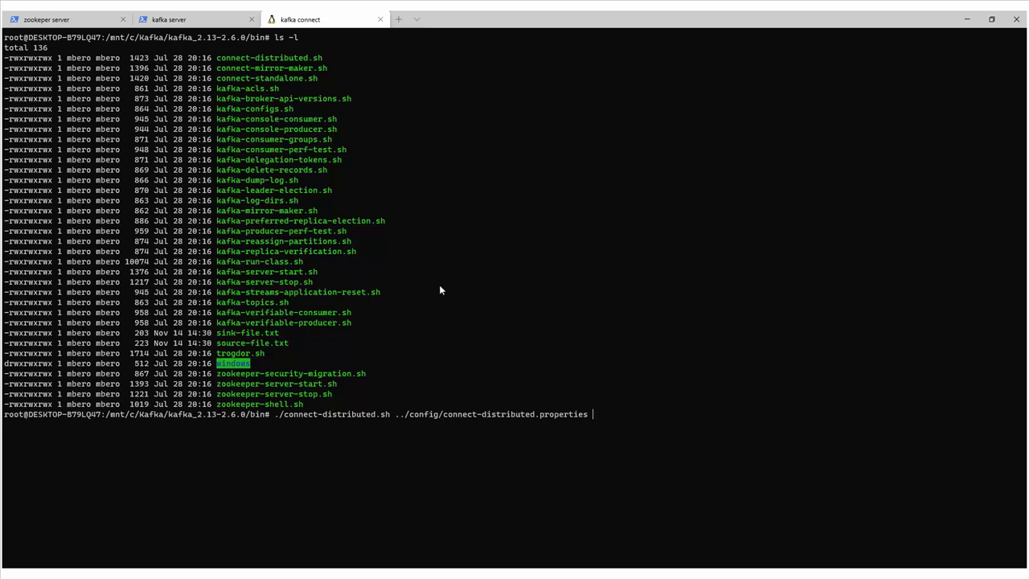
key("alt+Tab")
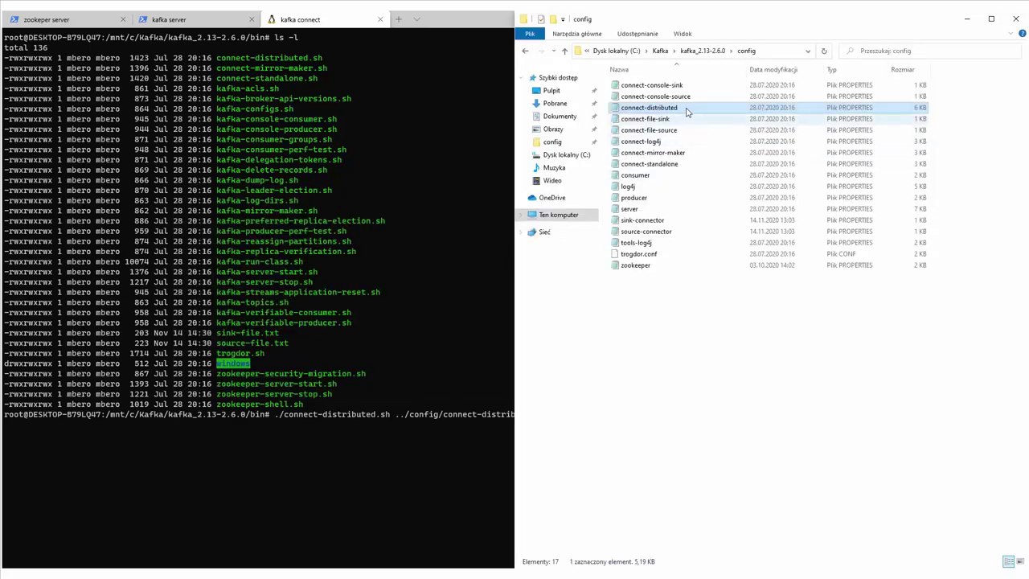
Open connect-distributed.properties from Kafka's config folder with Edit with Notepad++.
left_click(768, 51)
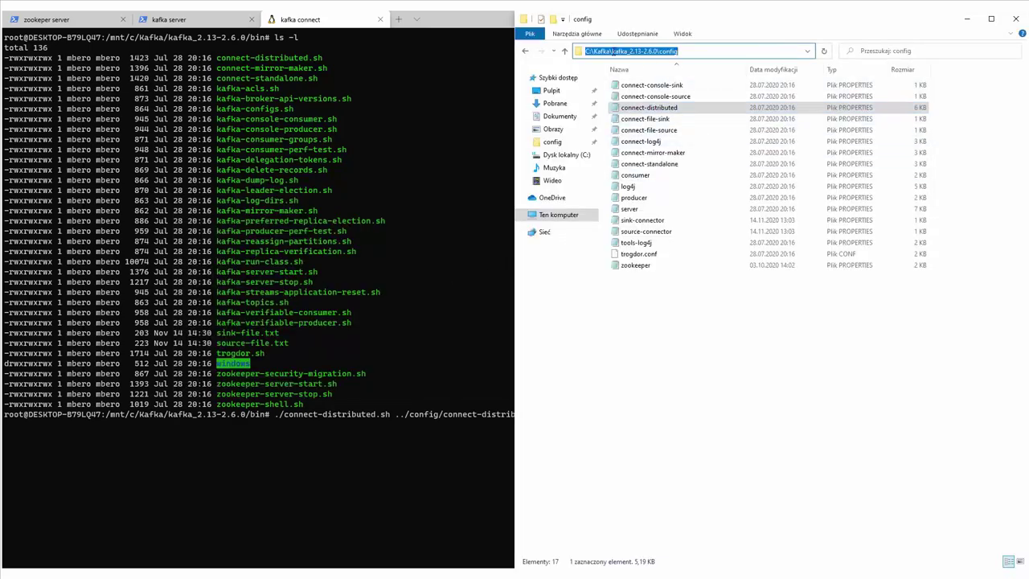
mouse_move(641, 51)
left_mouse_down()
mouse_move(611, 50)
mouse_move(649, 51)
left_mouse_up()
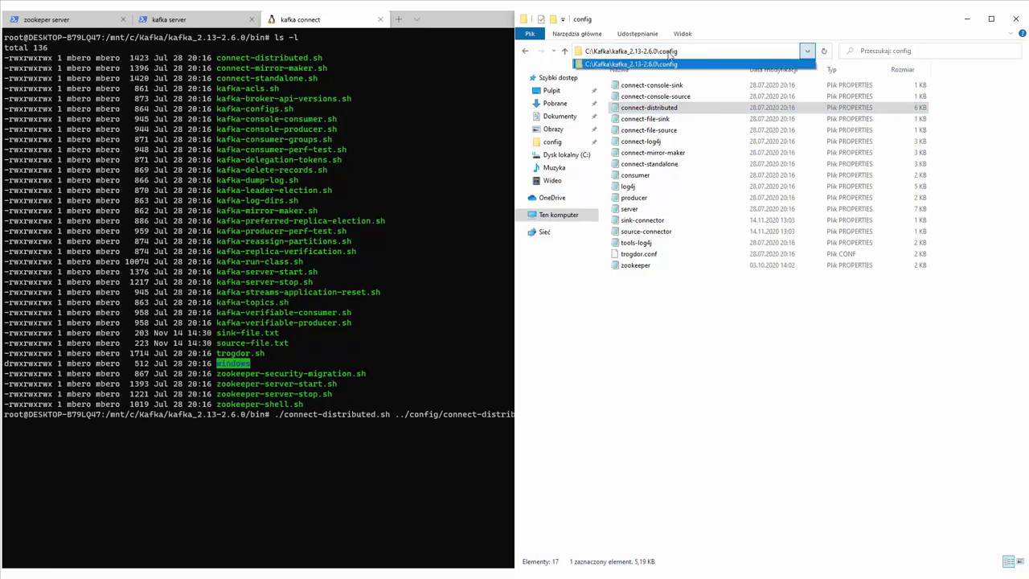
right_click(667, 112)
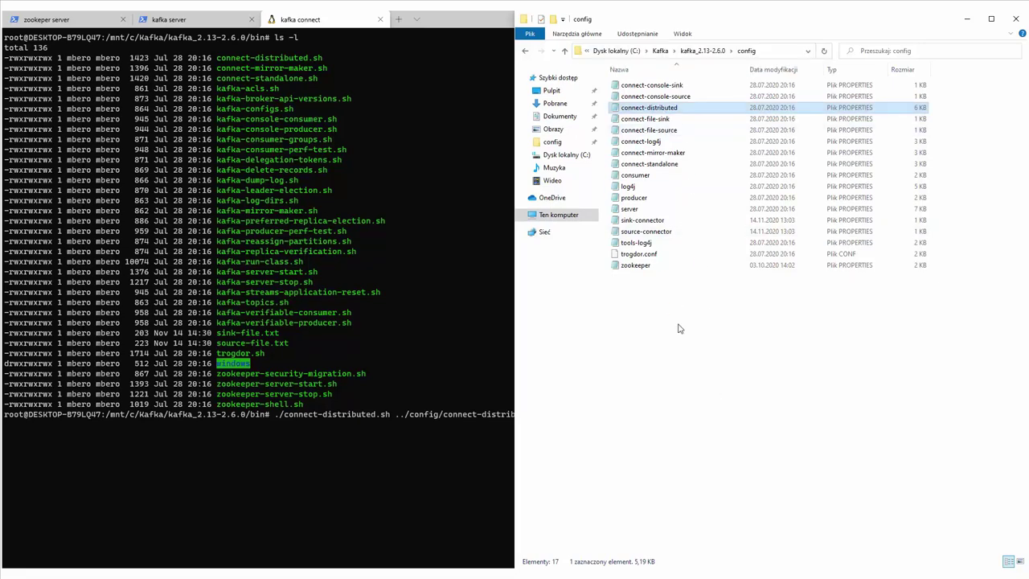
left_click(718, 178)
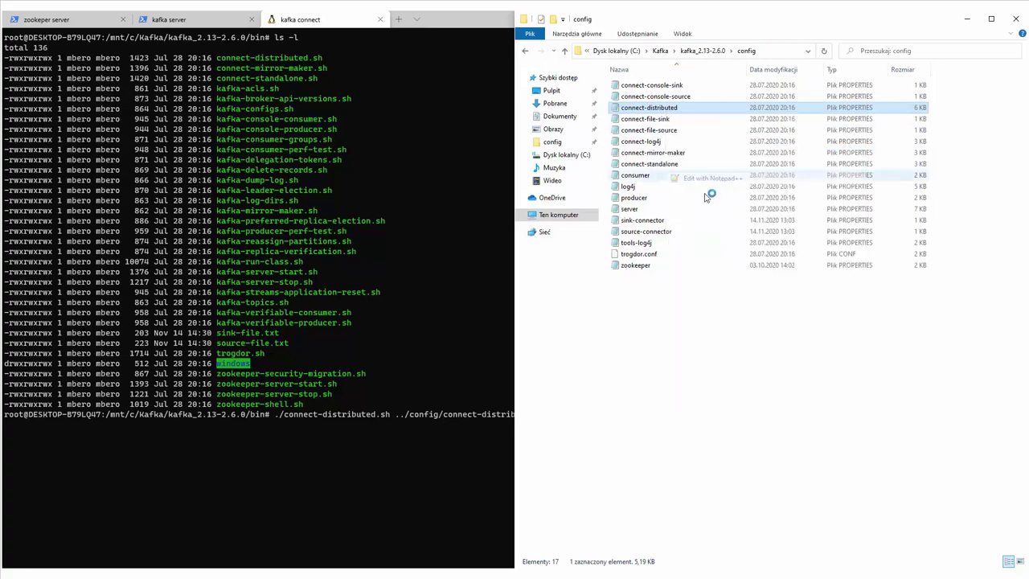
Scroll to lines 30–35 and highlight the key/value converter and schemas.enable lines.
scroll(234, 201, "up", 15)
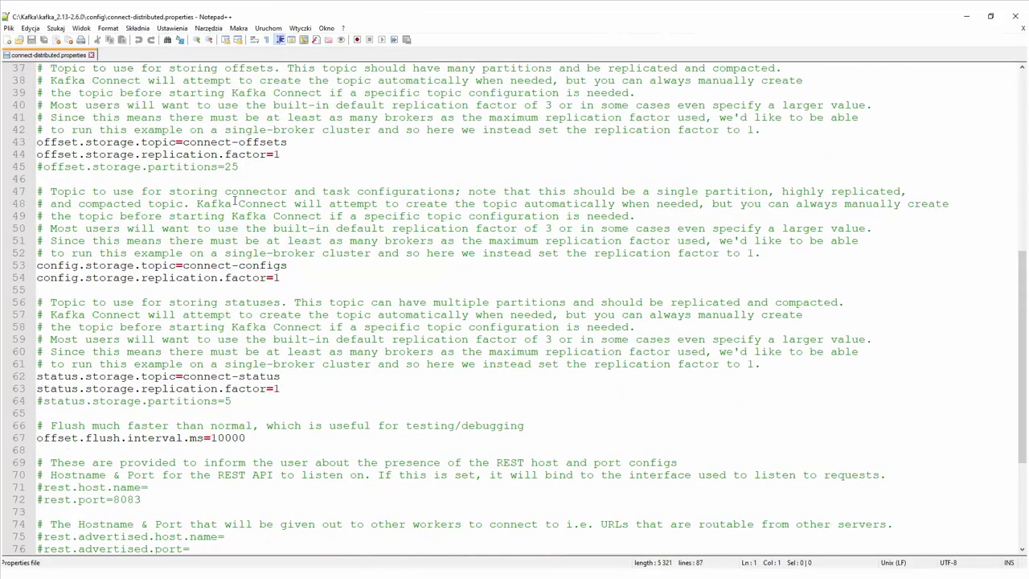
scroll(234, 202, "down", 2, "ctrl")
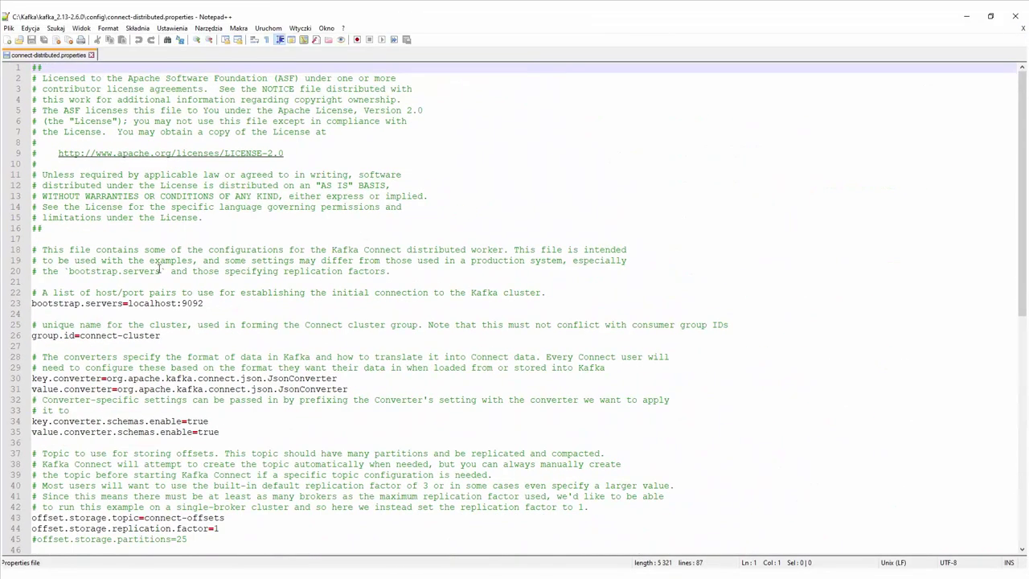
scroll(143, 292, "up", 1, "ctrl")
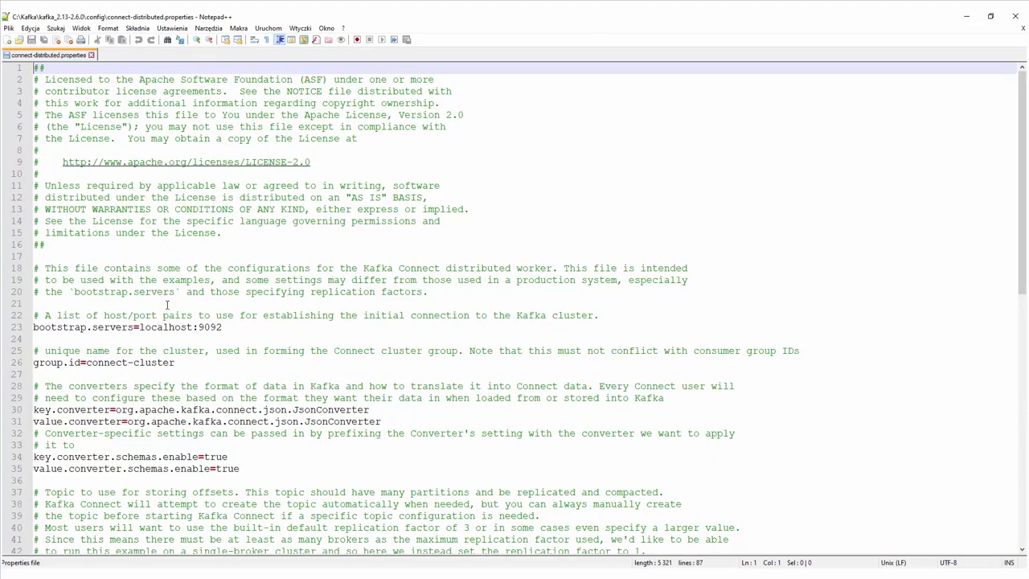
scroll(230, 299, "down", 2)
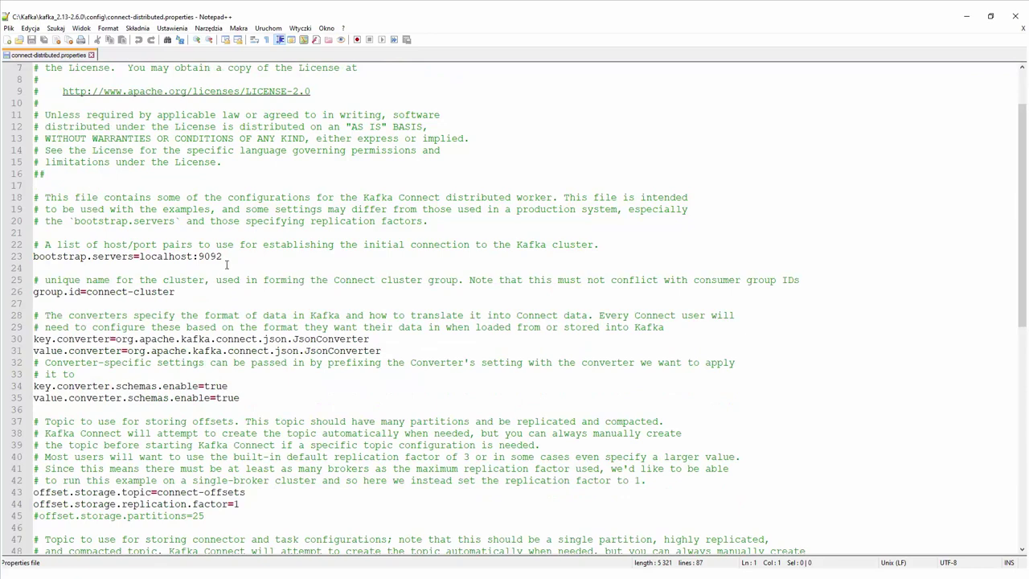
scroll(227, 262, "down", 3)
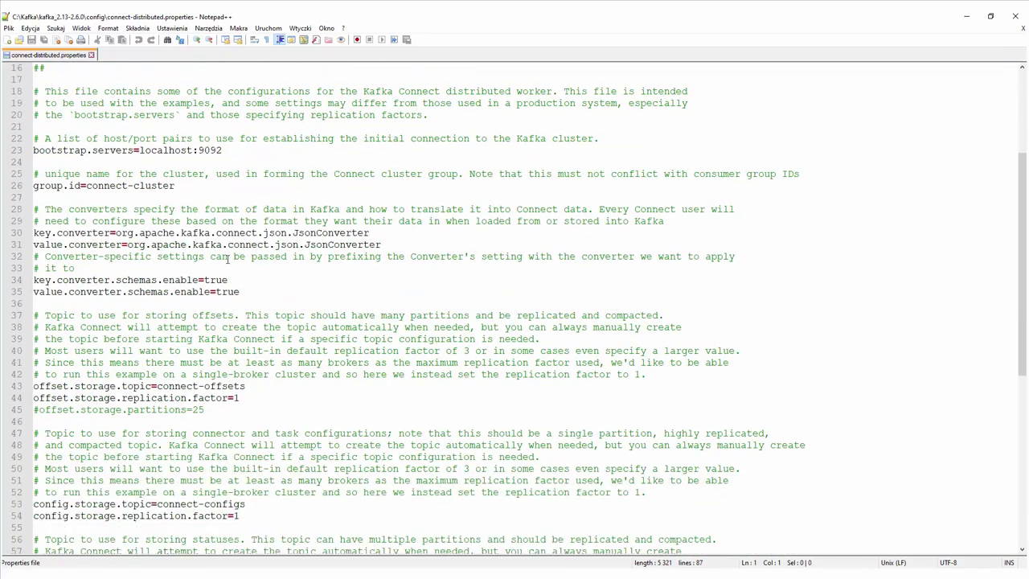
left_click(395, 247)
key("shift+Home")
key("shift+Up")
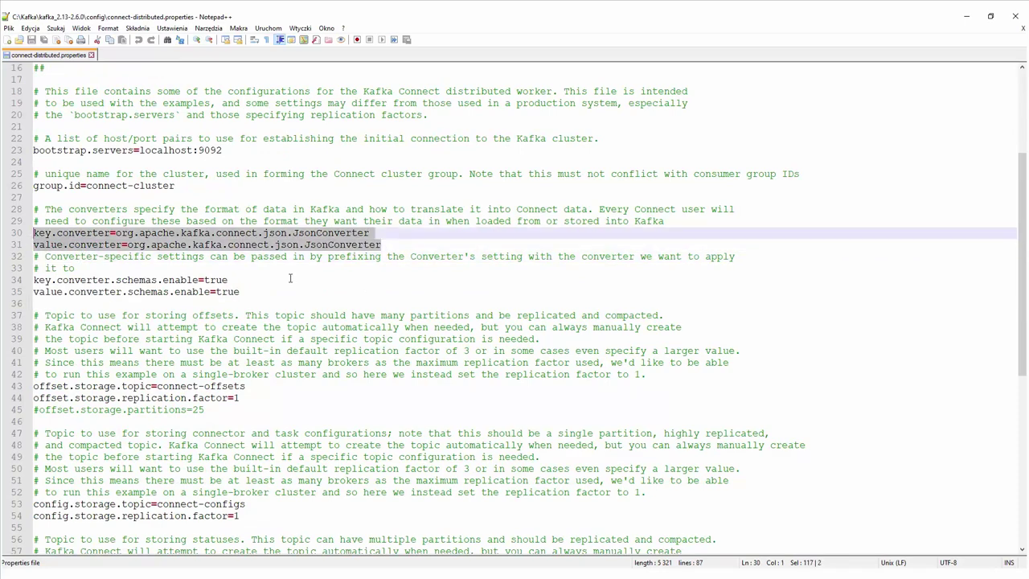
left_click_drag(266, 292, 28, 279)
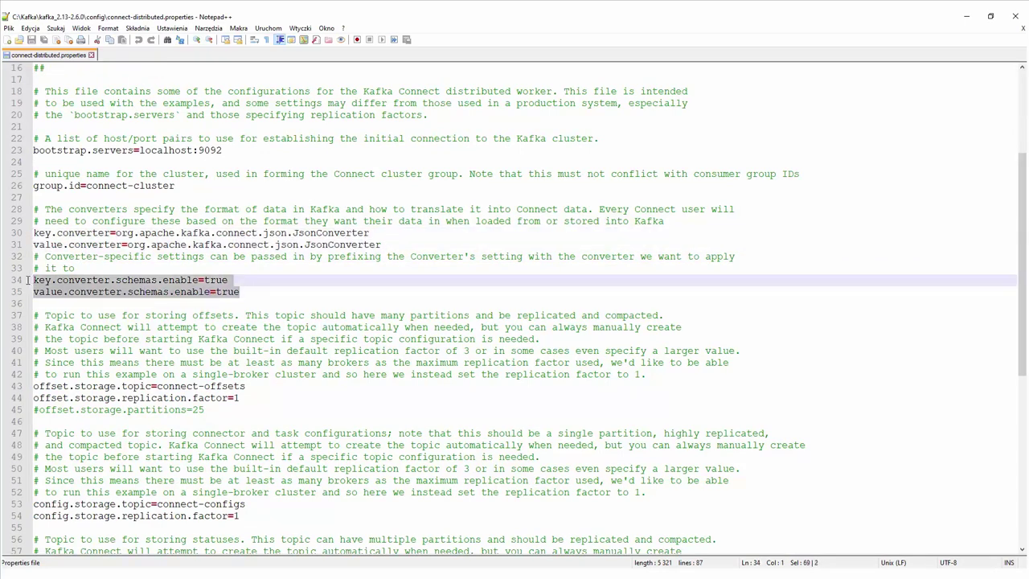
left_click(77, 268)
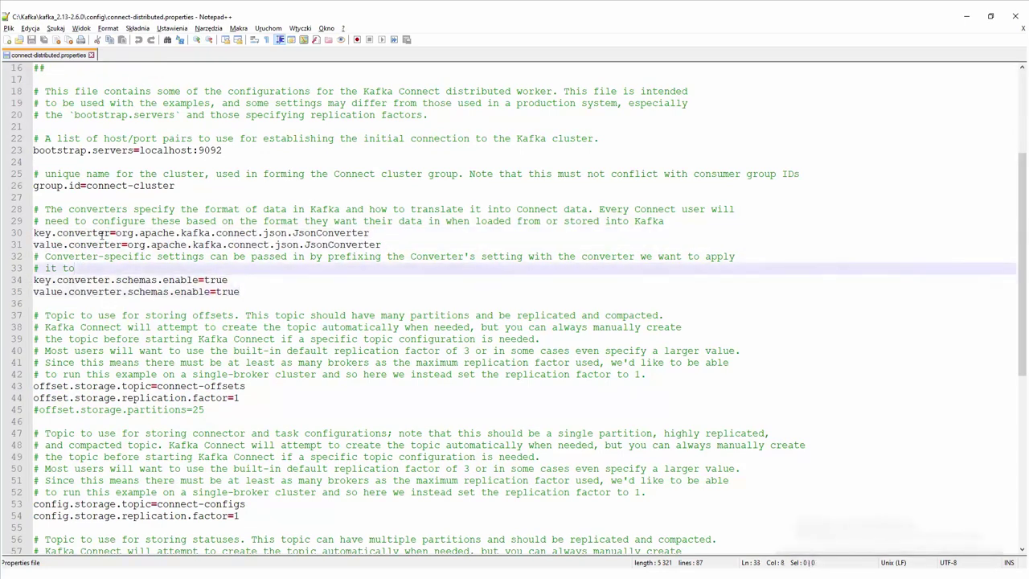
Highlight the JsonConverter class names on lines 30–31, then point at key schemas.enable=true.
double_click(88, 235)
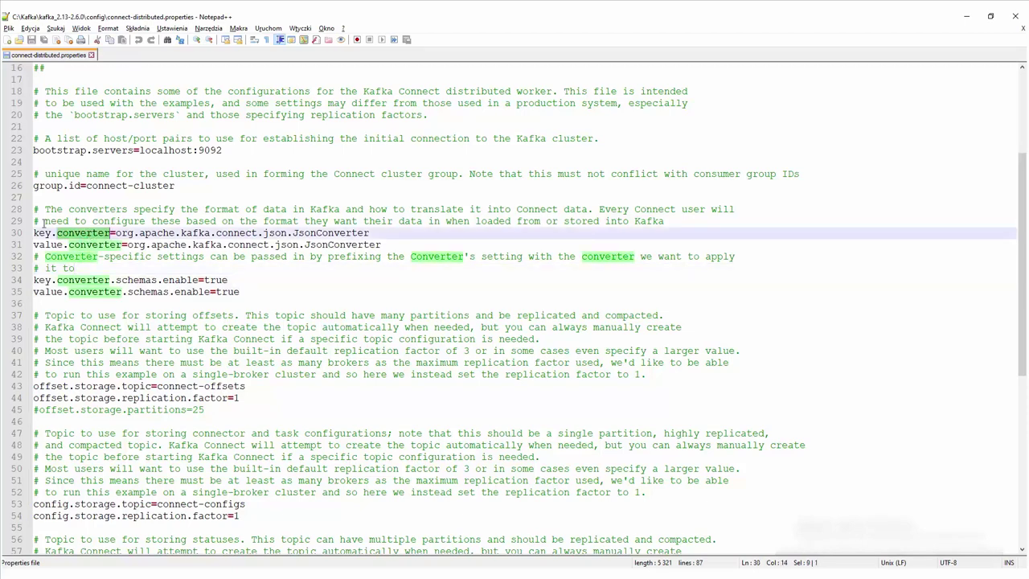
left_click(56, 244)
double_click(90, 244)
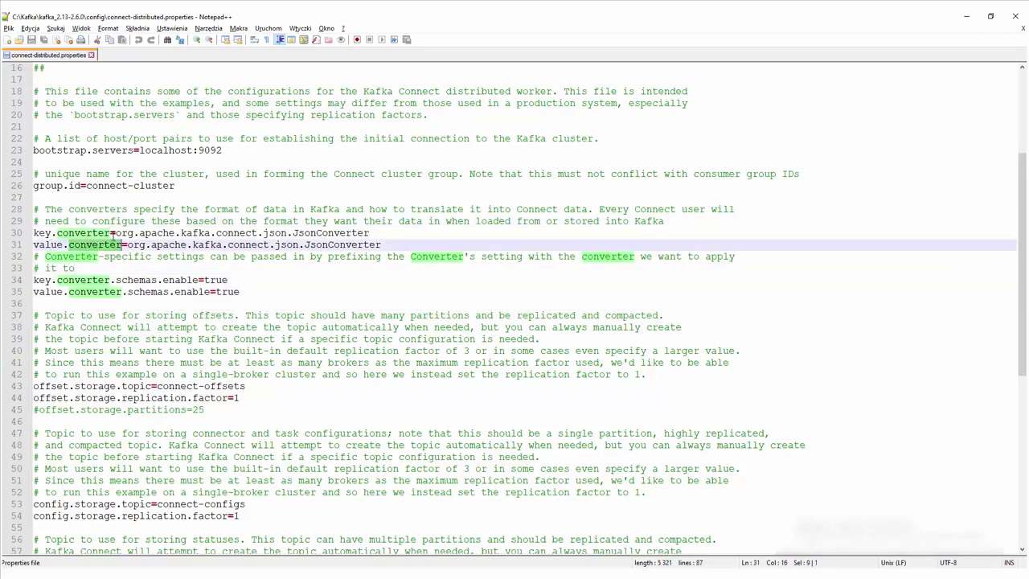
left_click(129, 232)
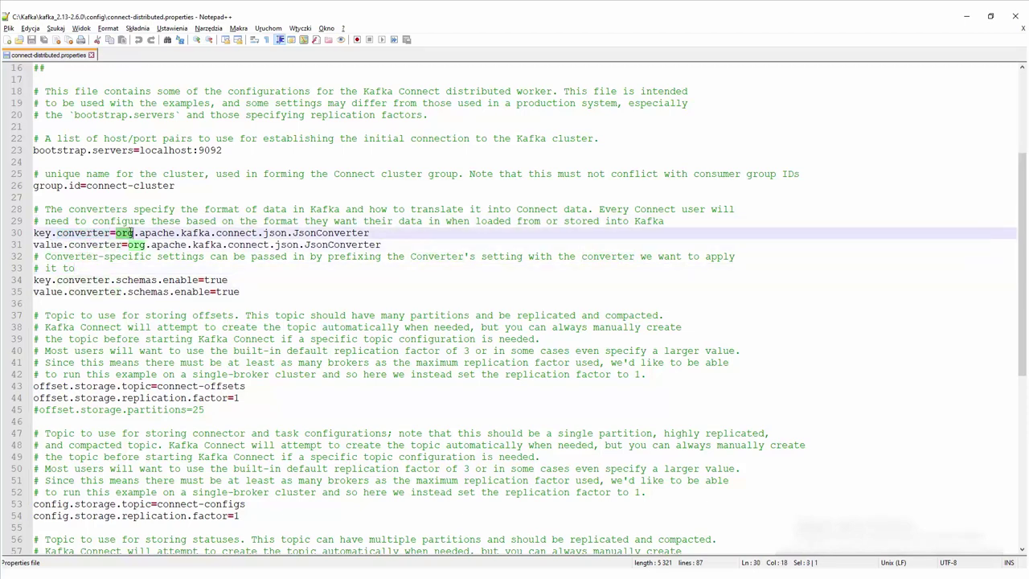
double_click(335, 235)
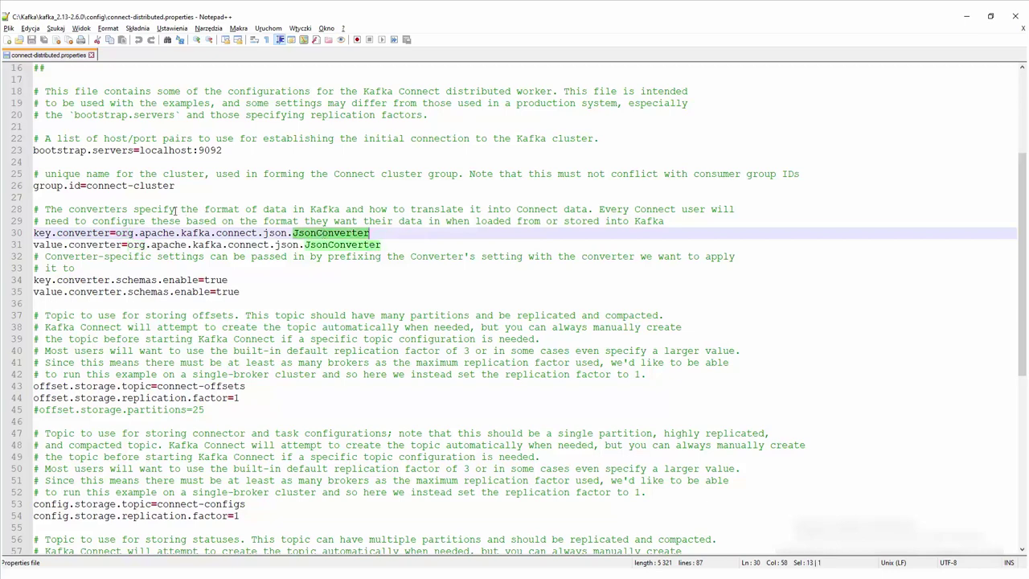
left_click_drag(116, 234, 264, 248)
left_click(481, 219)
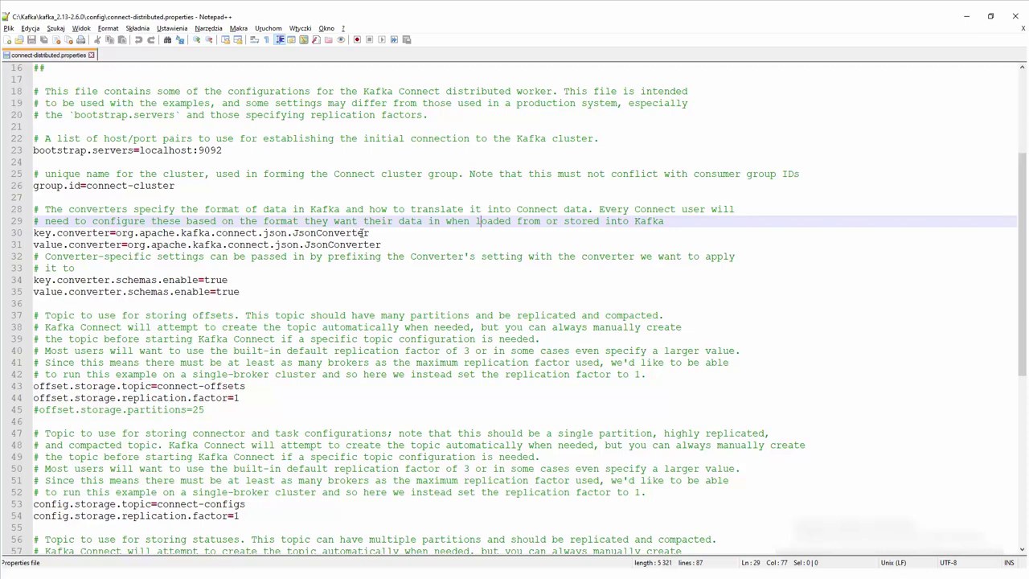
left_click_drag(367, 232, 117, 233)
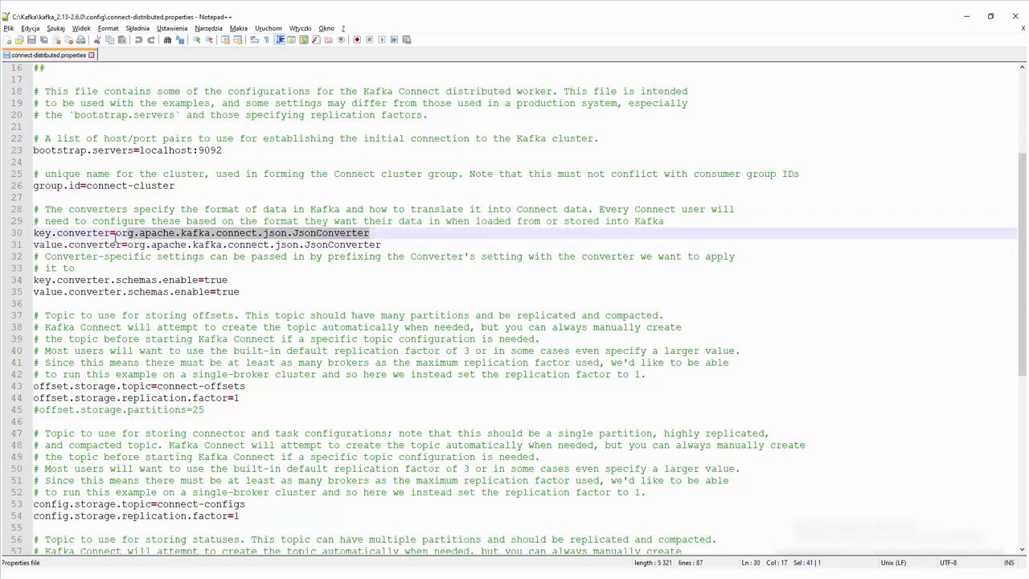
left_click(120, 235)
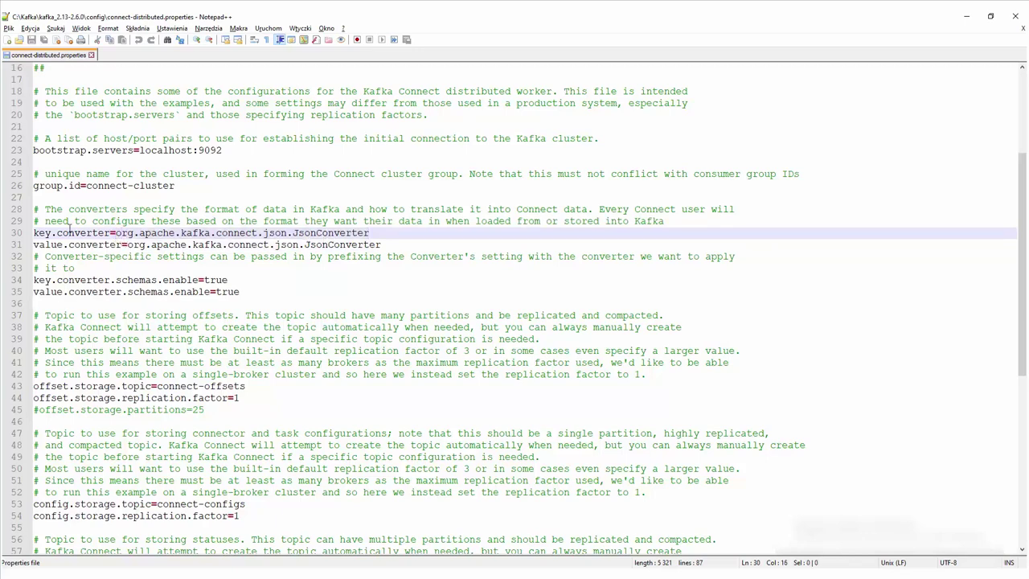
left_click(157, 280)
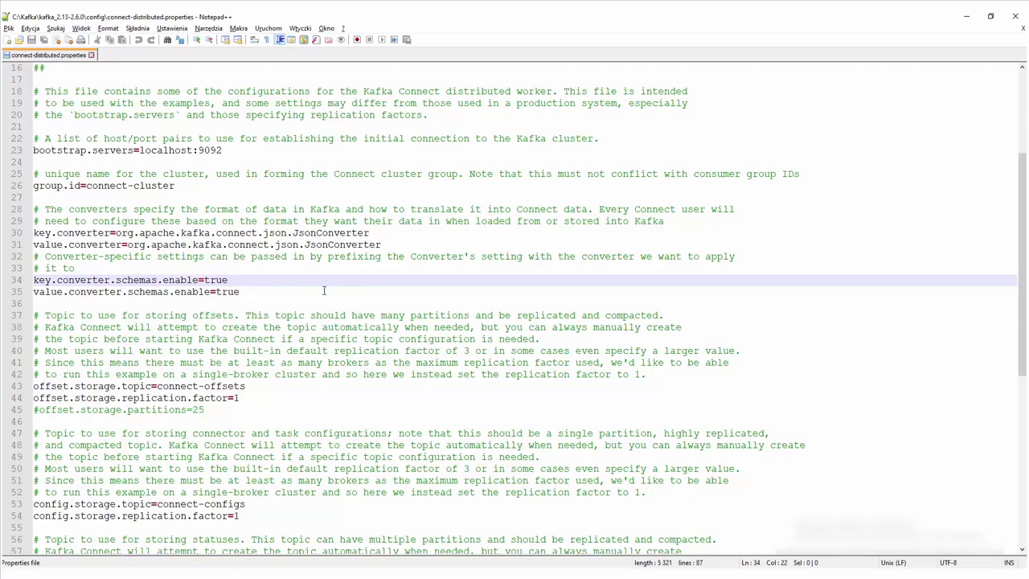
left_click(254, 280)
Open json-with-schema from the jdbc folder as a second Notepad++ document.
left_click(90, 527)
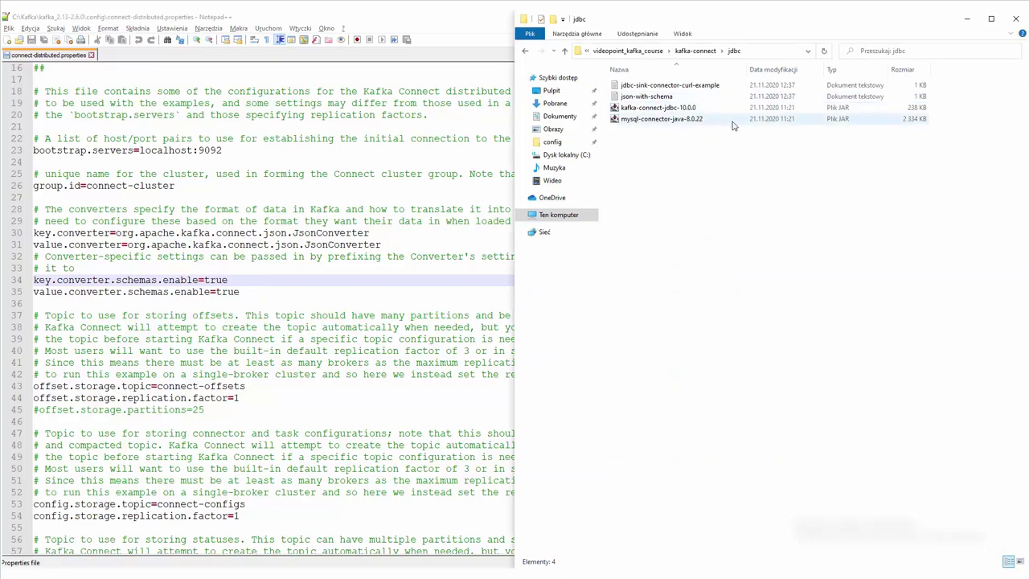
left_click(771, 53)
left_click(708, 183)
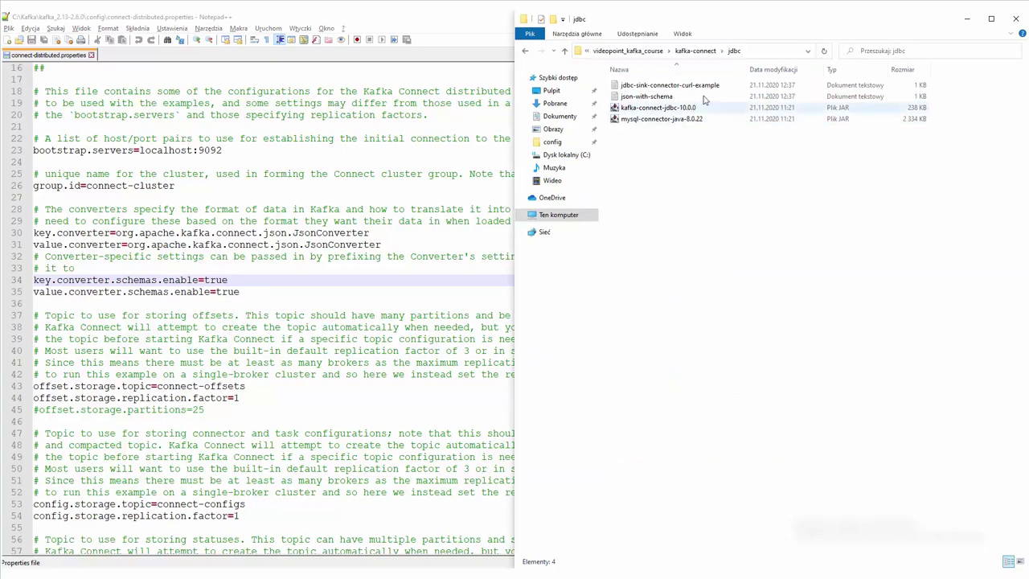
right_click(667, 98)
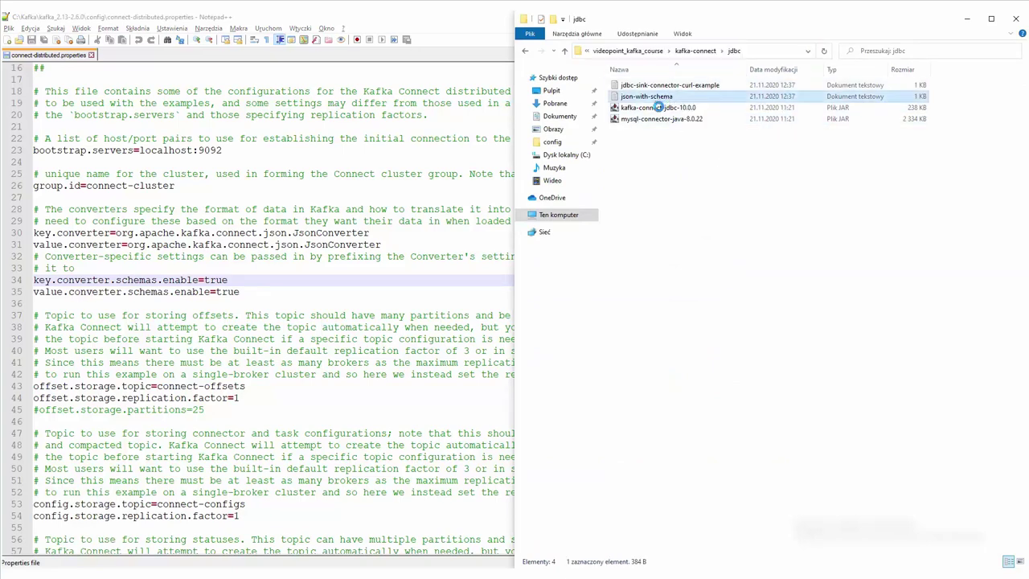
left_click(715, 175)
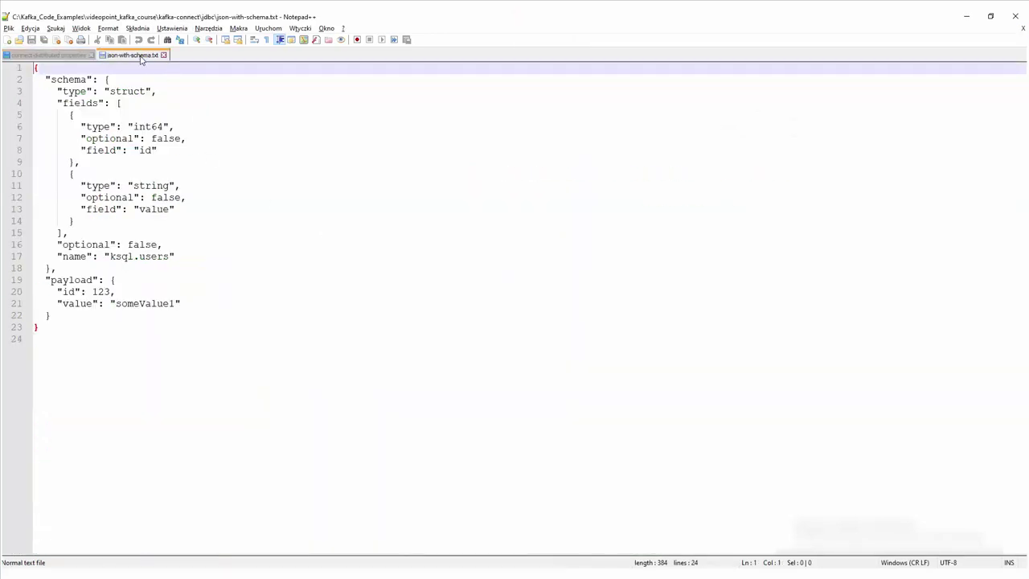
In json-with-schema.txt, highlight the schema, payload, type and field type keys.
left_click(48, 55)
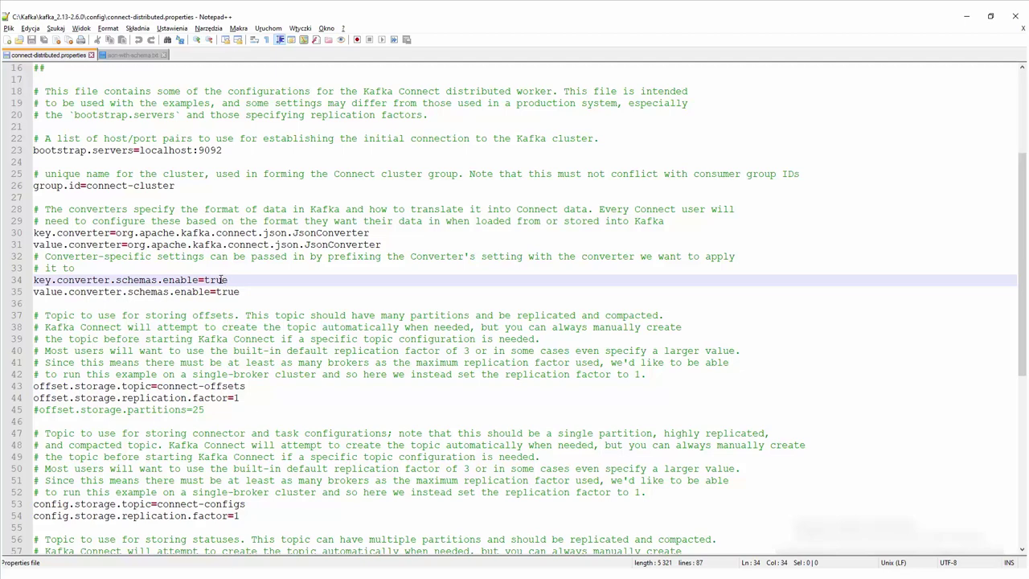
left_click(144, 56)
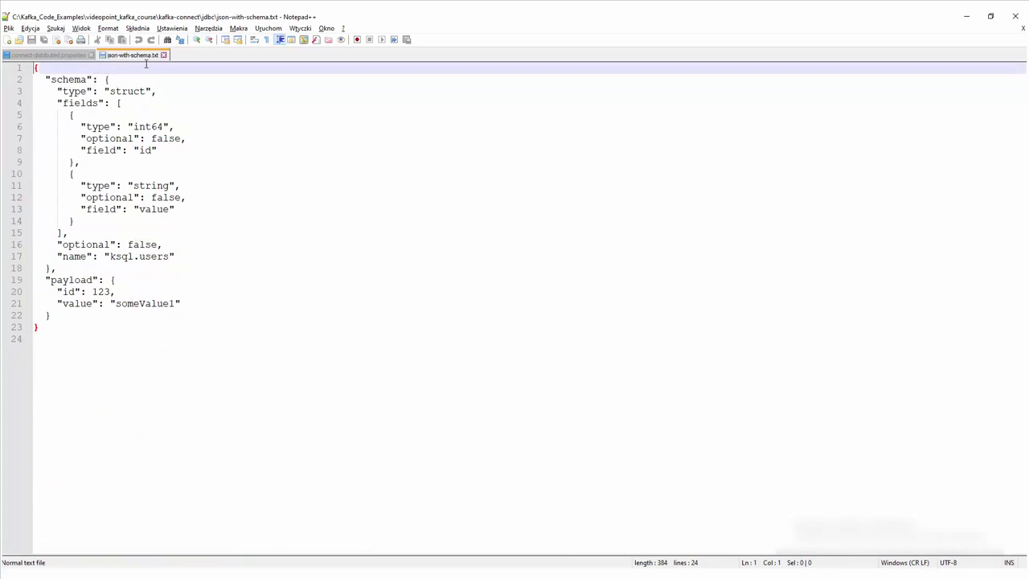
double_click(72, 78)
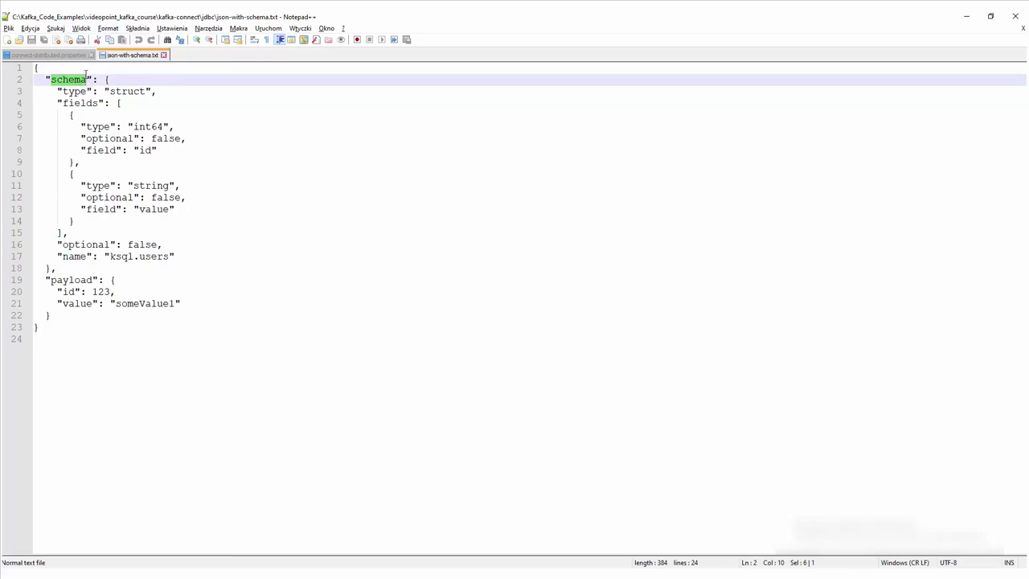
double_click(74, 80)
double_click(67, 81)
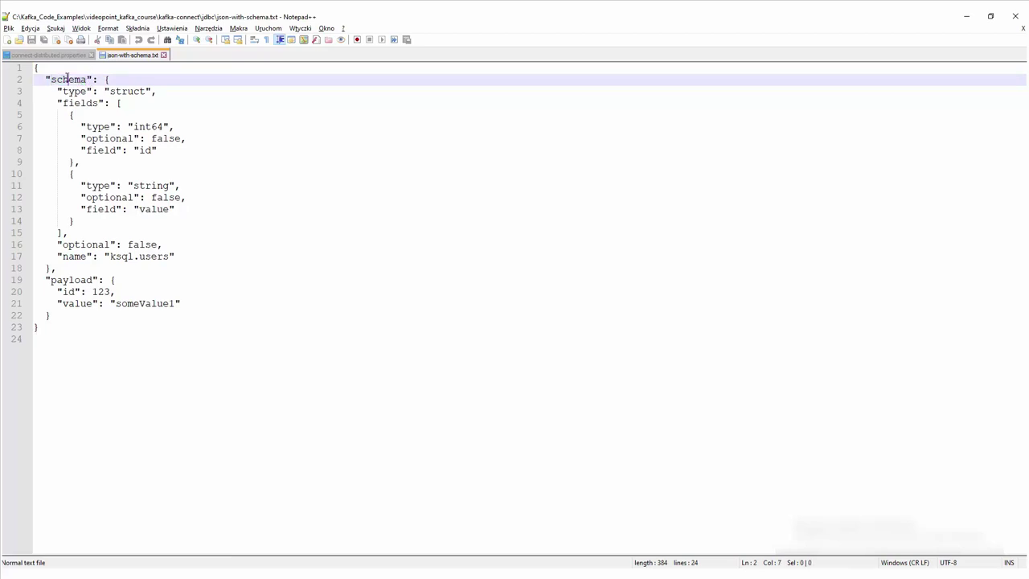
double_click(63, 279)
double_click(73, 80)
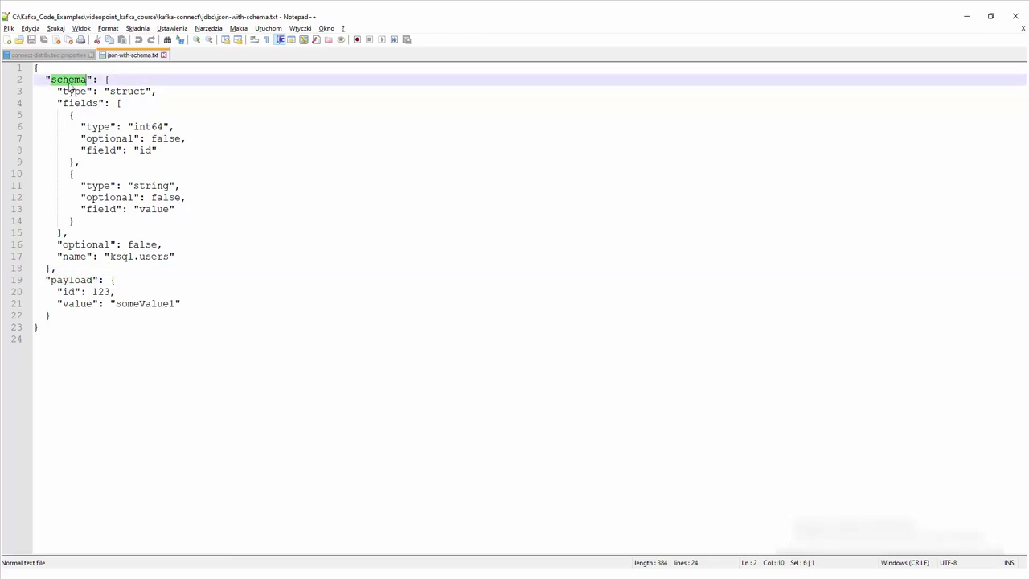
double_click(72, 92)
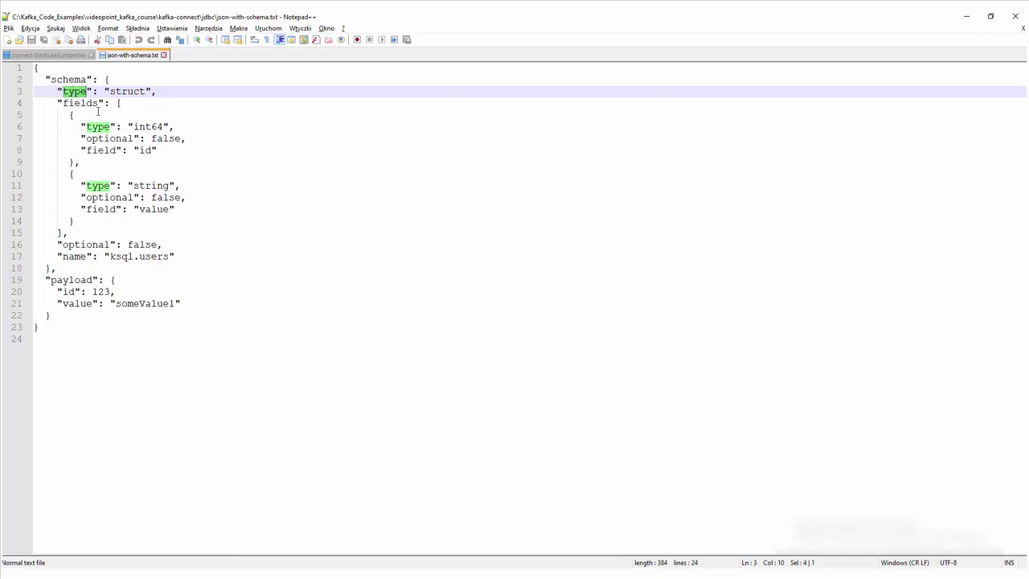
left_click(86, 104)
double_click(99, 127)
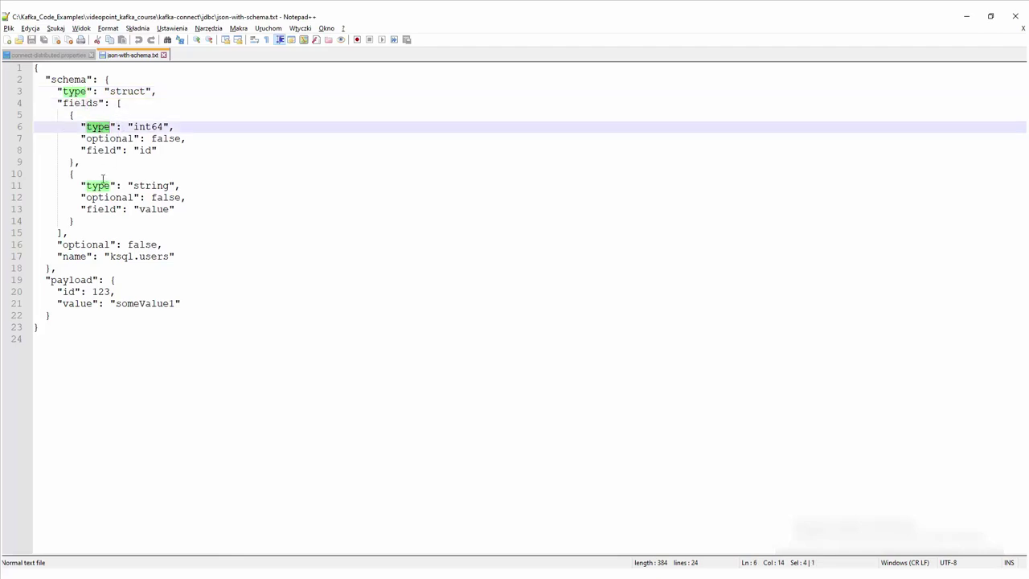
double_click(103, 186)
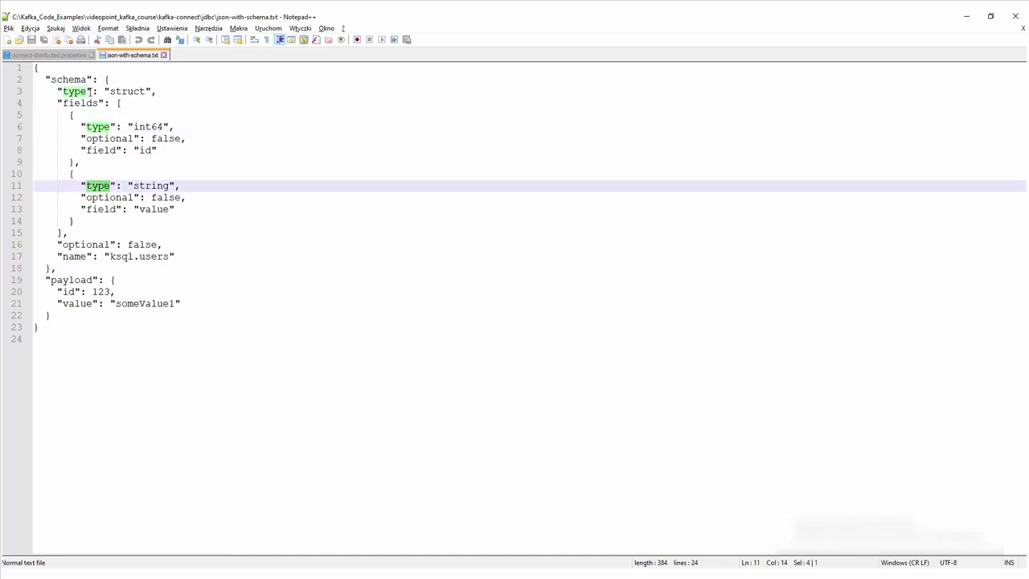
double_click(98, 127)
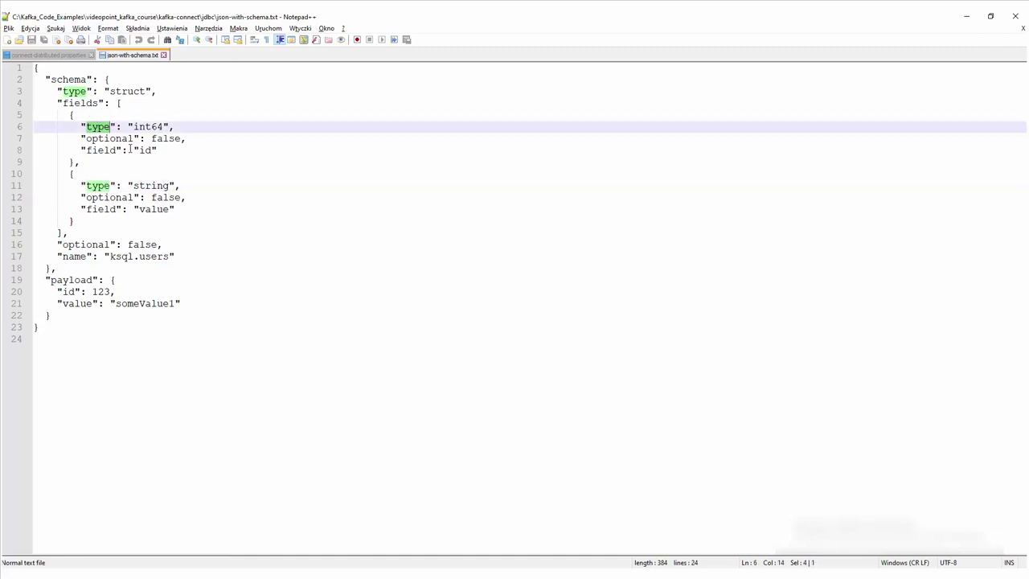
Point out the id and value fields and payload entries, then return to connect-distributed.properties line 47.
left_click(128, 138)
left_click_drag(128, 185, 122, 186)
left_click(152, 129)
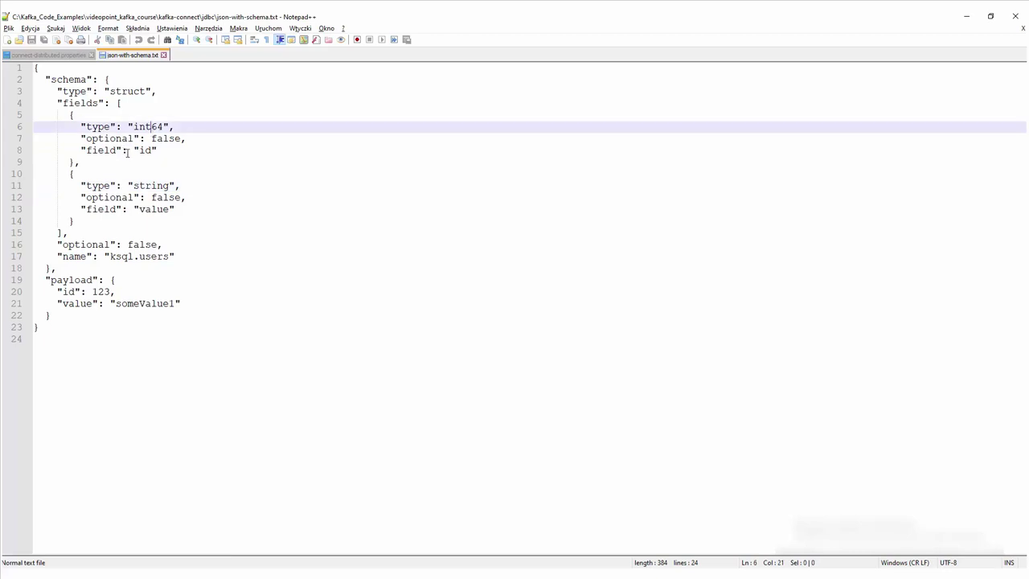
left_click(153, 150)
double_click(147, 210)
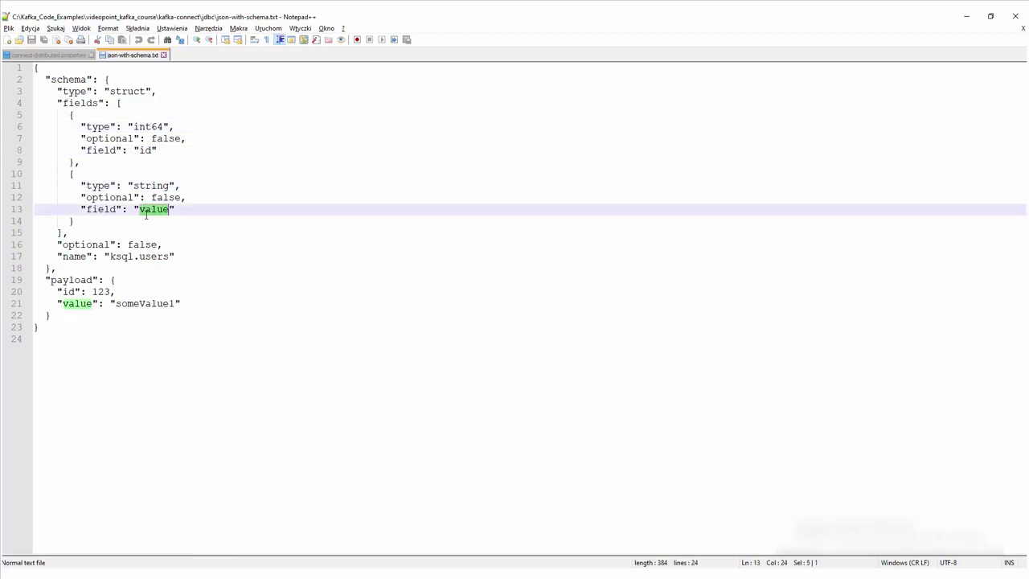
left_click(140, 291)
left_click_drag(111, 280, 57, 291)
left_click(64, 291)
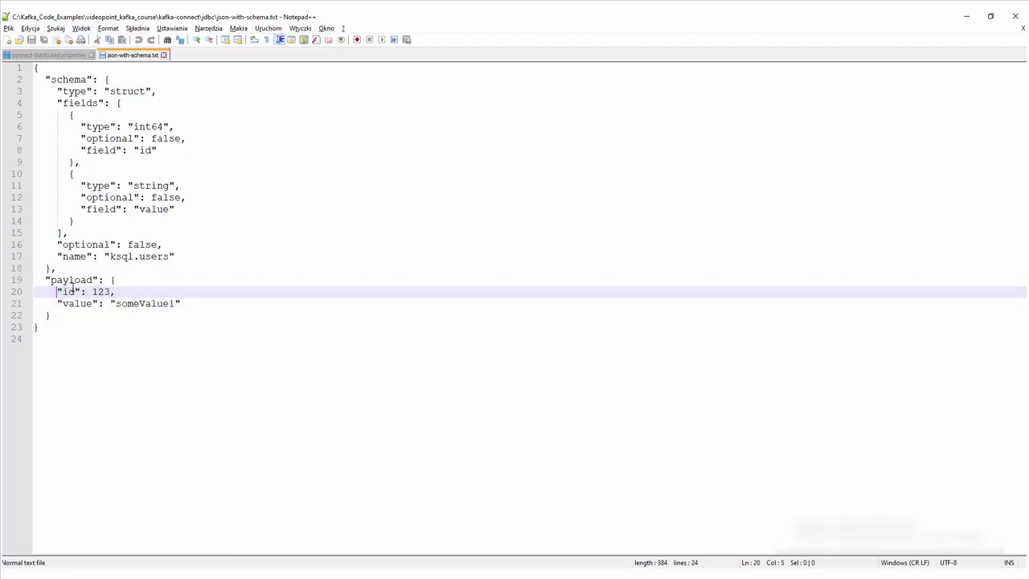
left_click(78, 303)
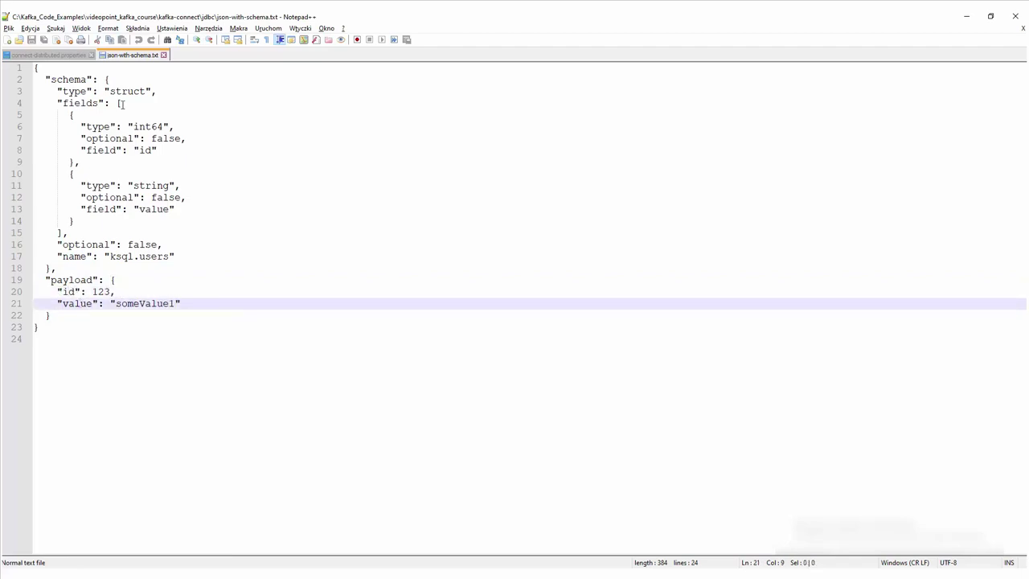
left_click(86, 102)
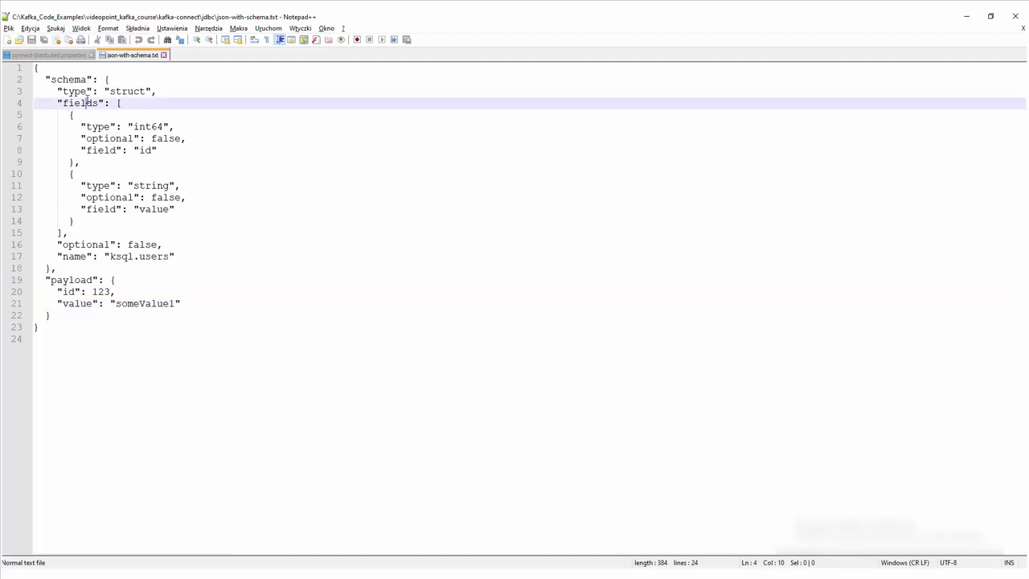
double_click(86, 103)
key("ctrl+Tab")
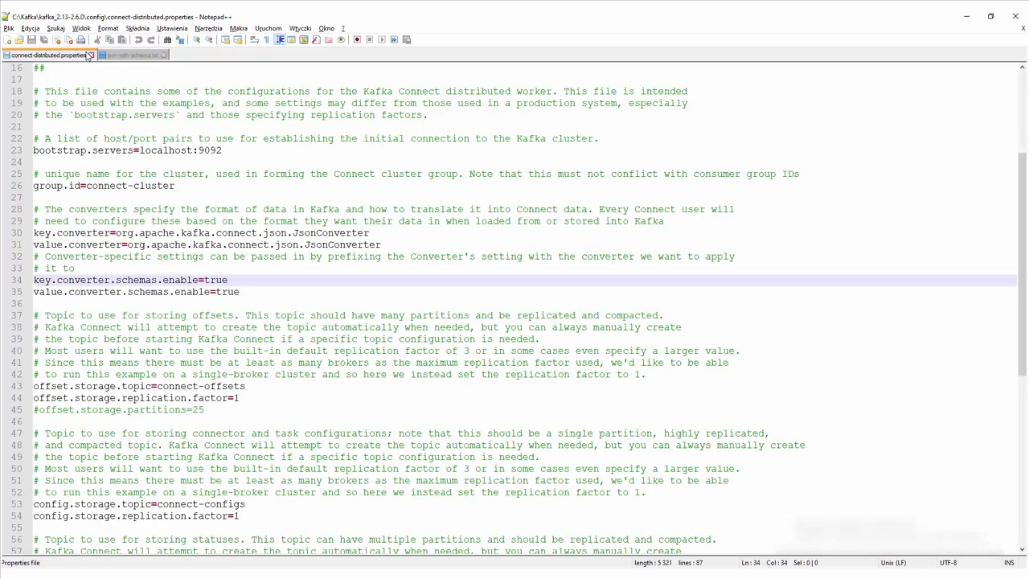
left_click(194, 434)
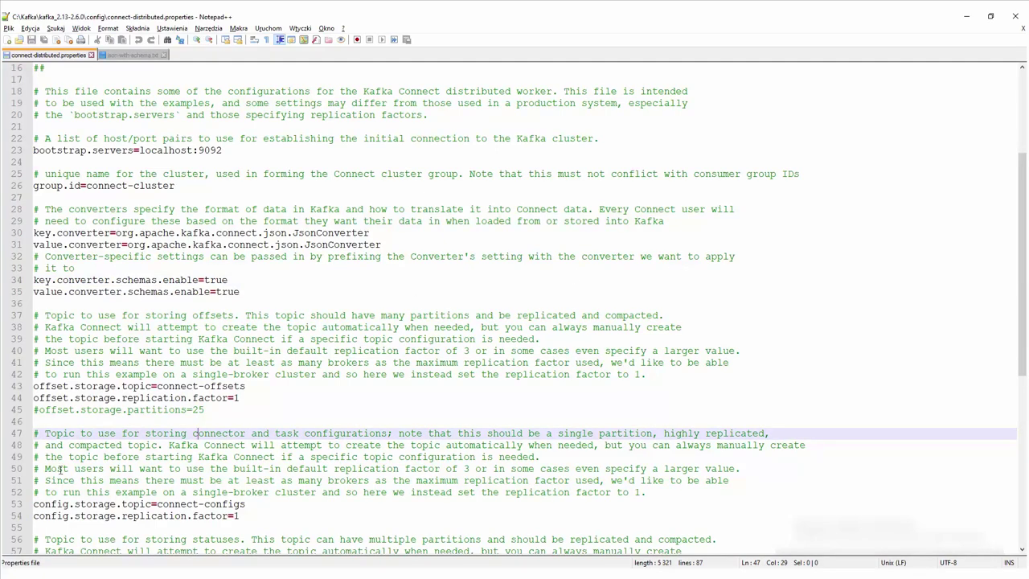
Run ./connect-distributed.sh ../config/connect-distributed.properties in the kafka connect tab to start the worker.
key("alt+Tab")
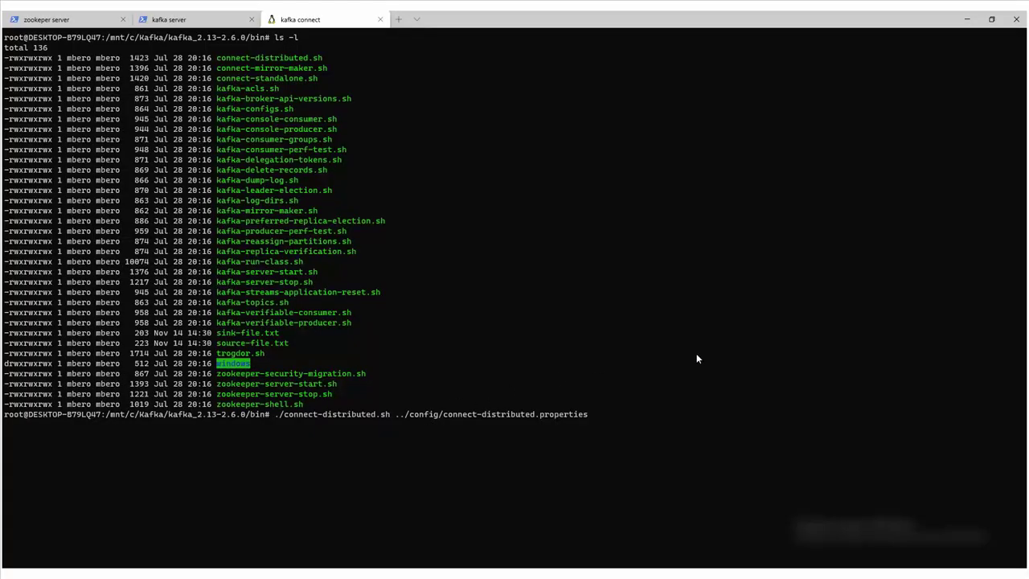
key("Return")
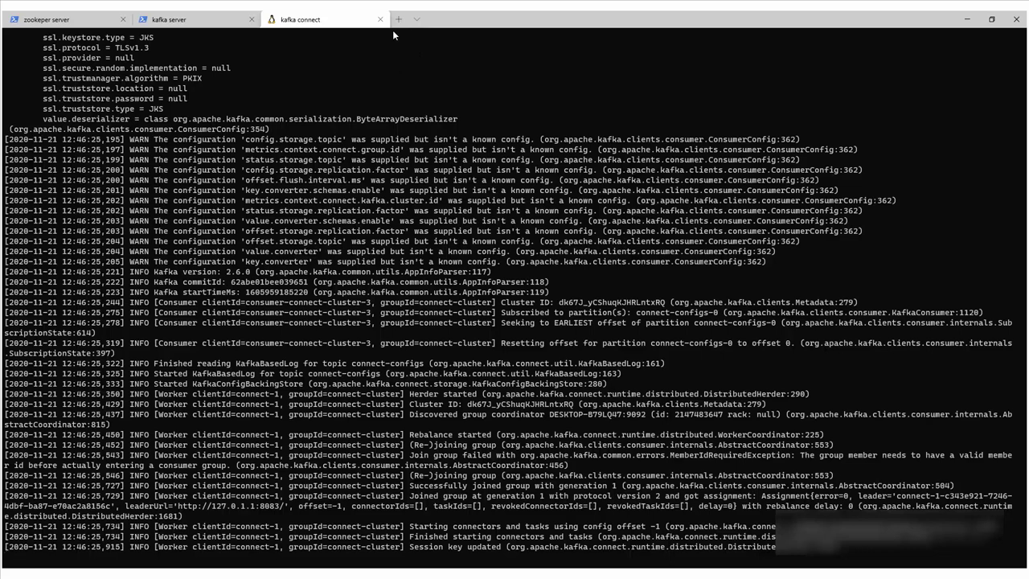
left_click(417, 19)
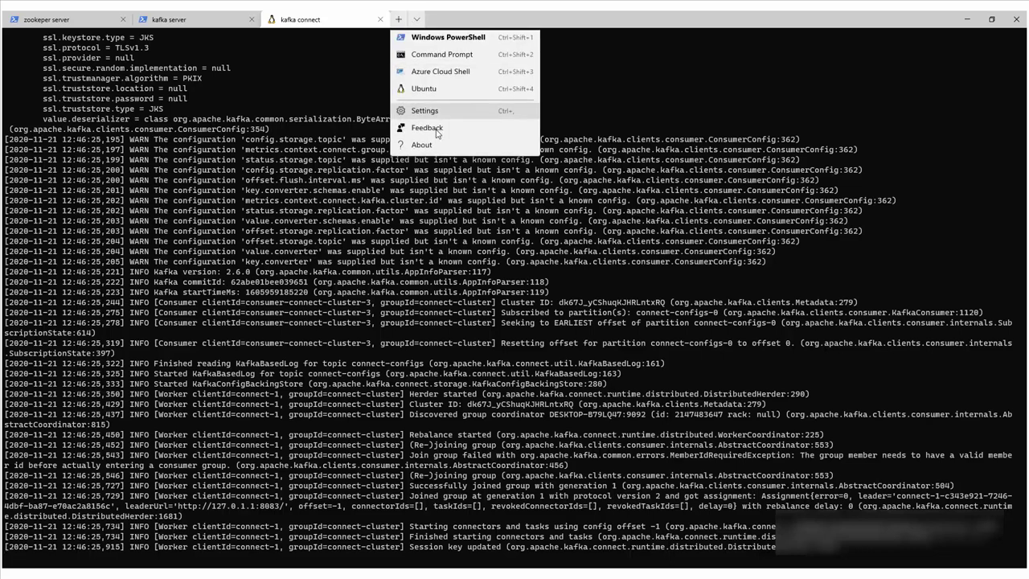
Open a new Ubuntu tab named mysql and switch to root with sudo su.
left_click(430, 89)
double_click(430, 19)
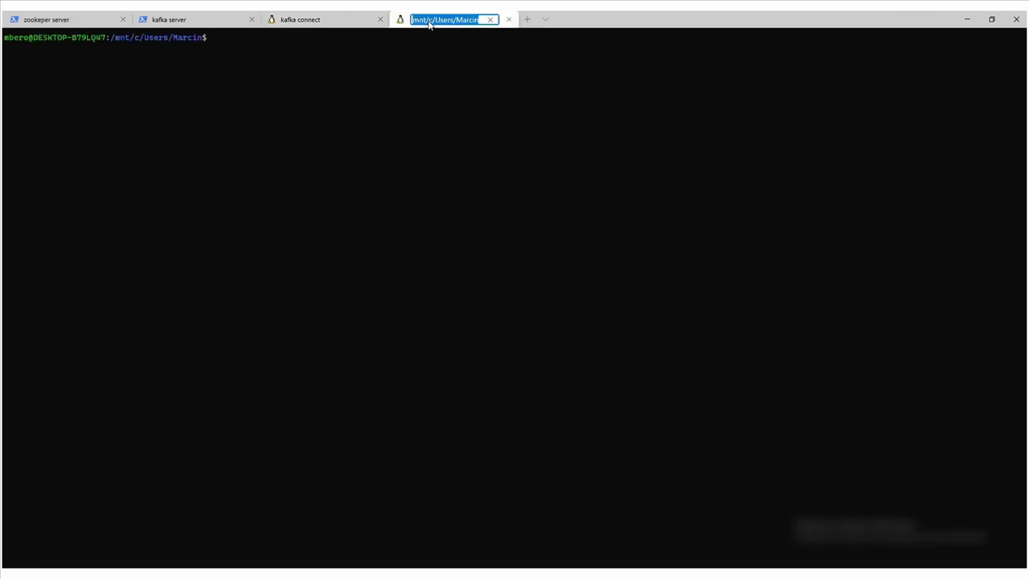
type("mysql")
key("Return")
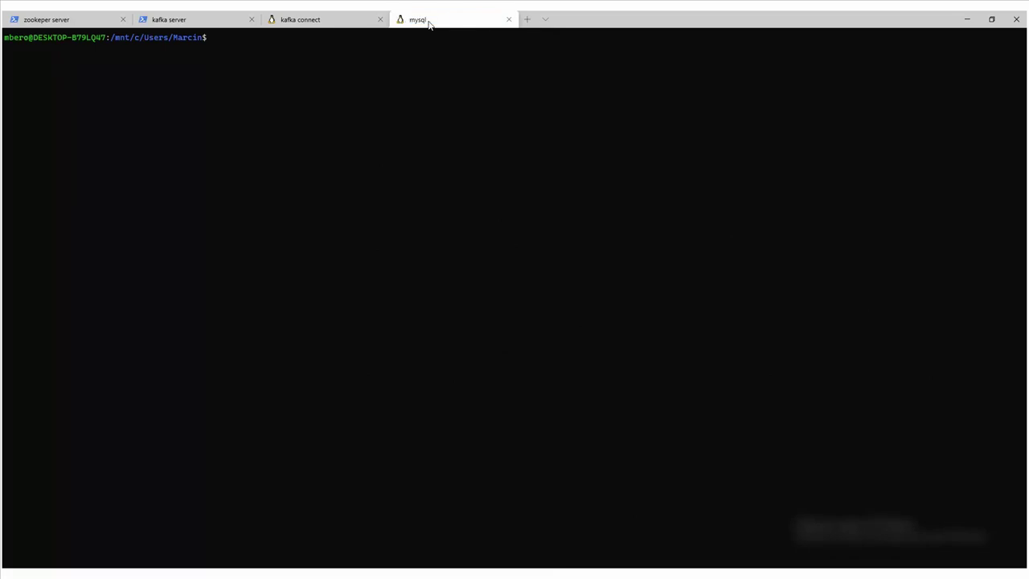
type("sudo su")
key("Return")
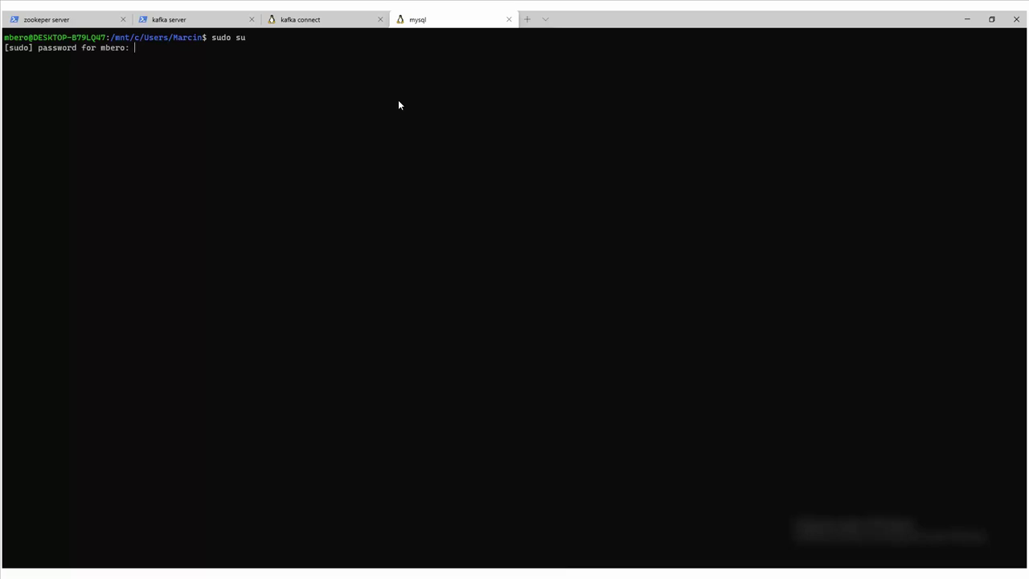
key("Return")
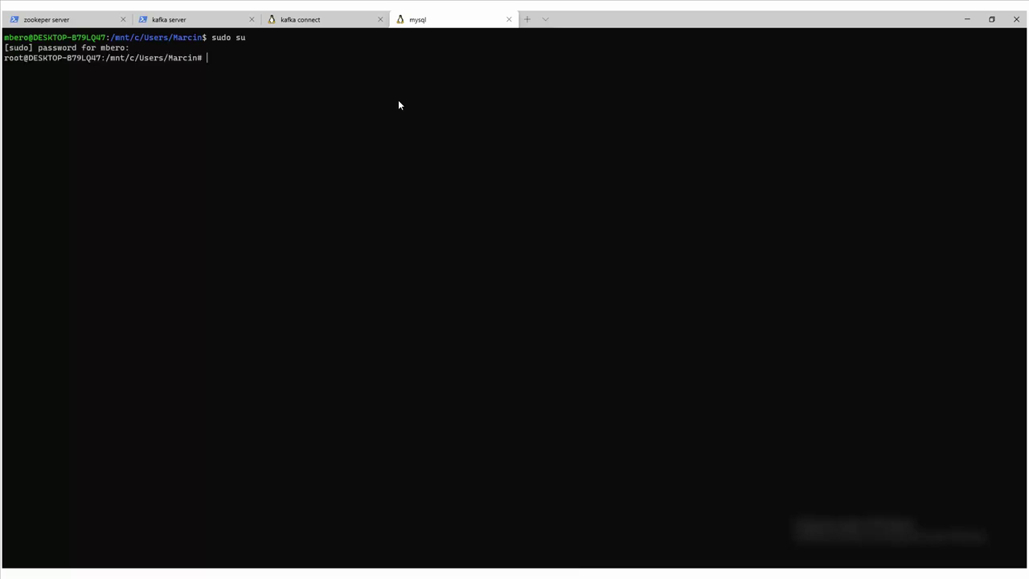
Run sudo apt update, then sudo apt install mysql-server, confirming with Y.
type("sudo apt update")
key("Return")
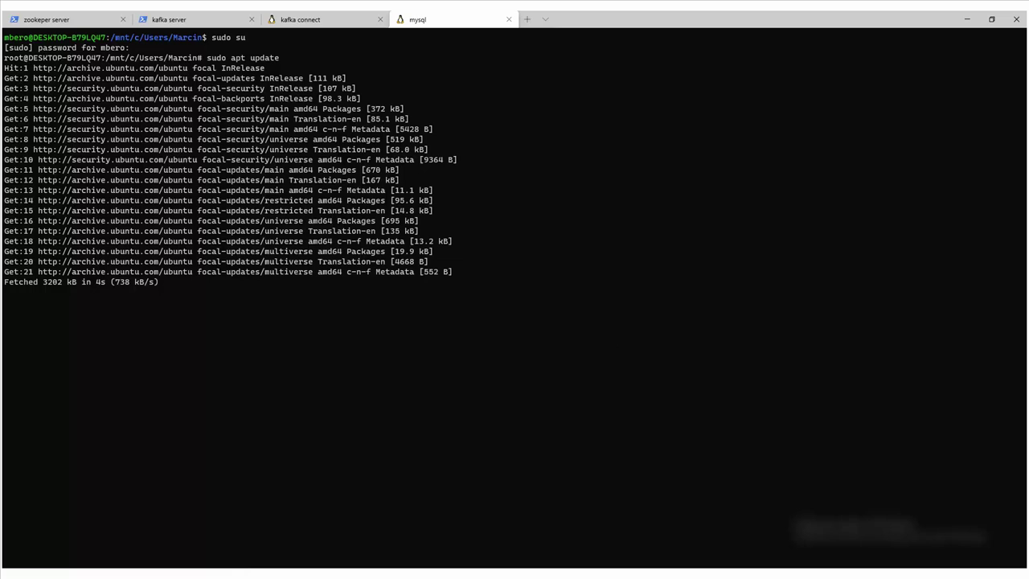
key("Return")
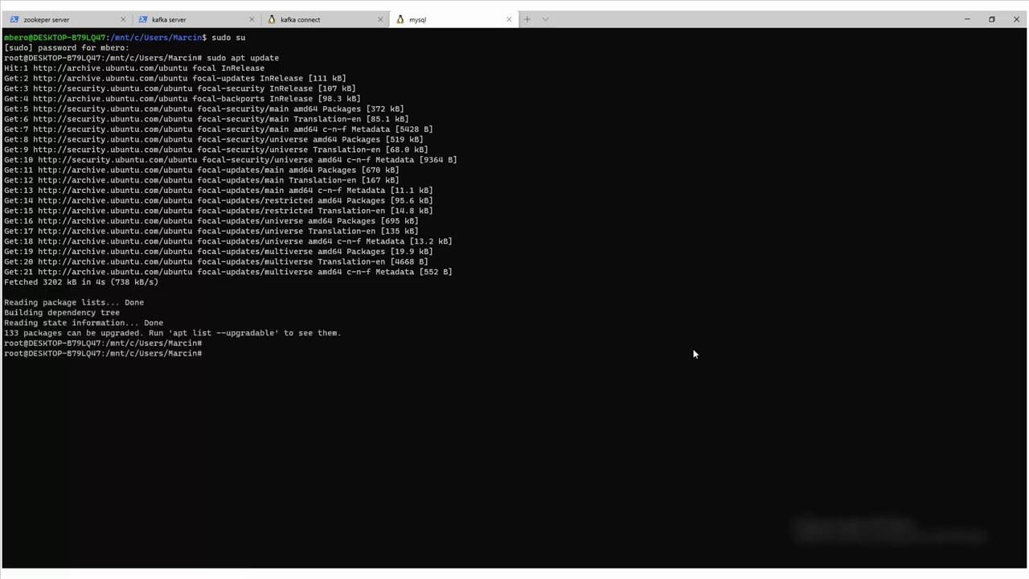
type("sudo apt install mysql-server")
key("Return")
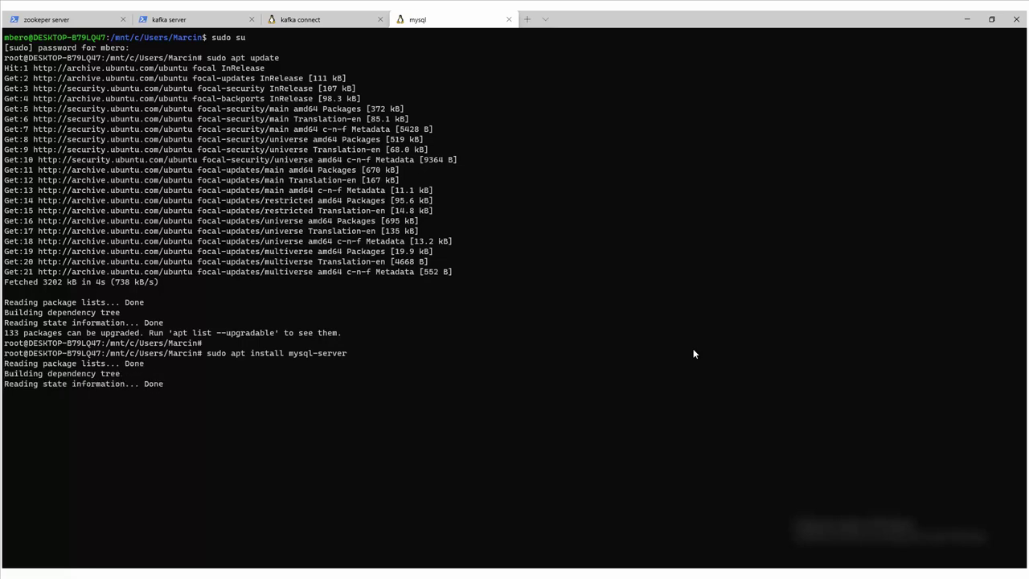
type("Y")
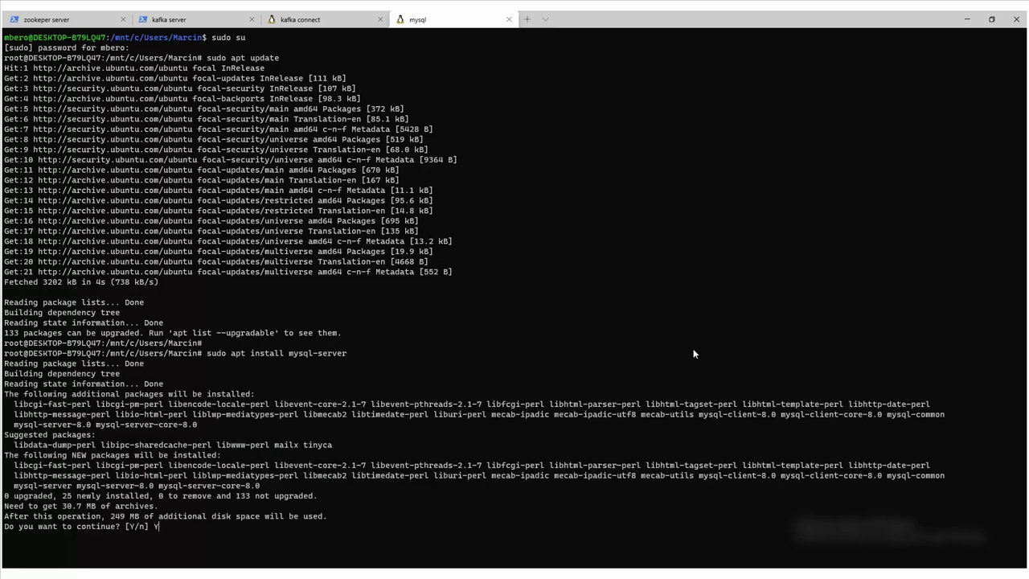
key("Return")
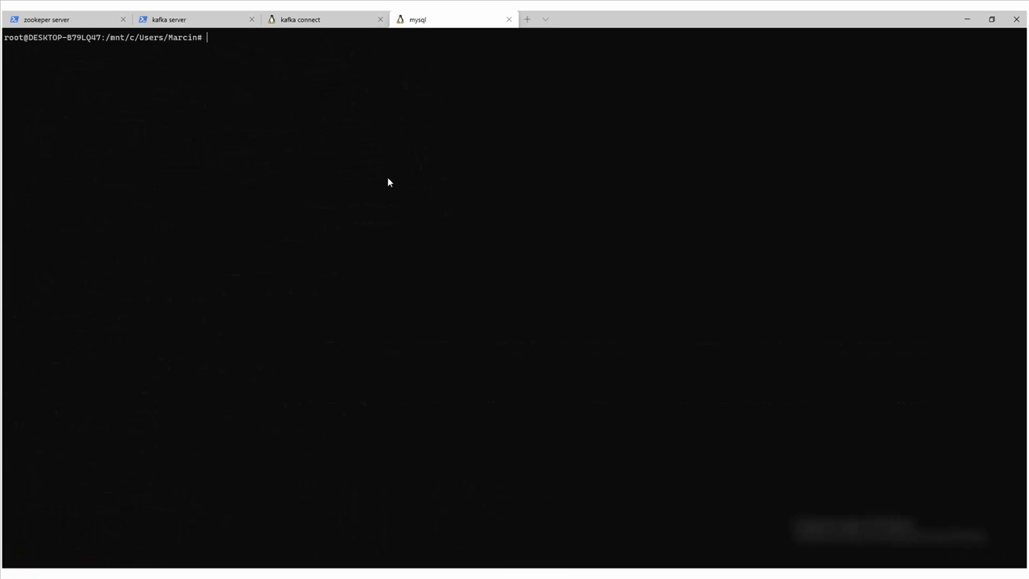
Start the MySQL service and launch sudo mysql_secure_installation.
type("sudo service mysql start")
key("Return")
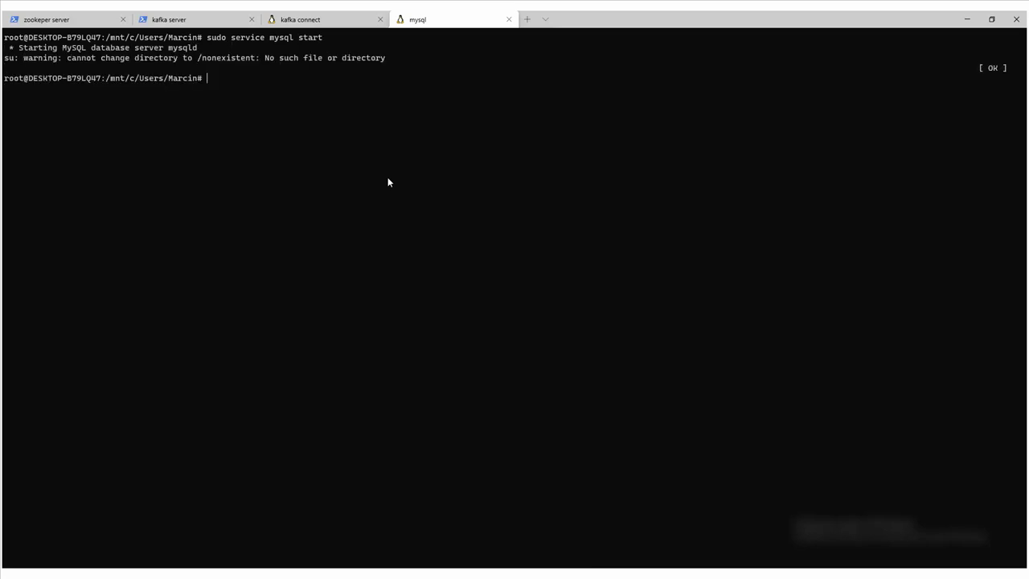
type("sudo mysql_secure_inst")
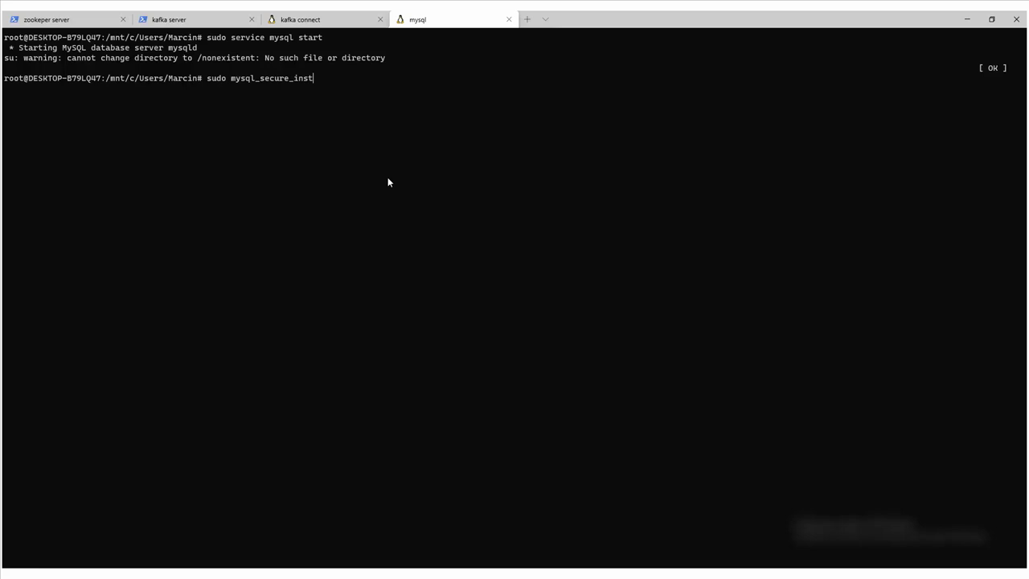
type("allation")
key("Return")
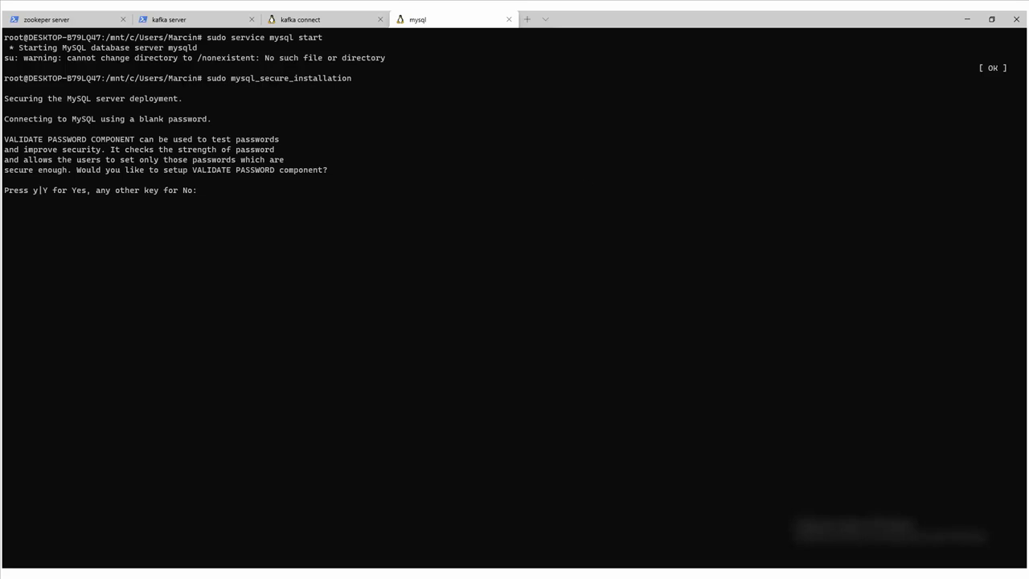
Decline password validation, set the root password, skip the privilege reload, and enter the mysql monitor.
type("n")
key("Return")
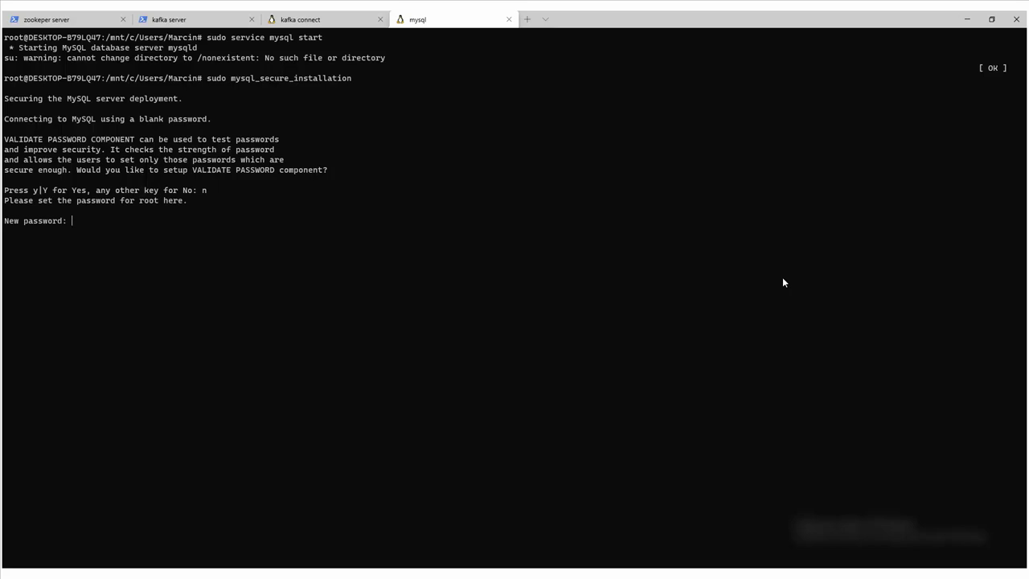
key("Return")
key("Return")
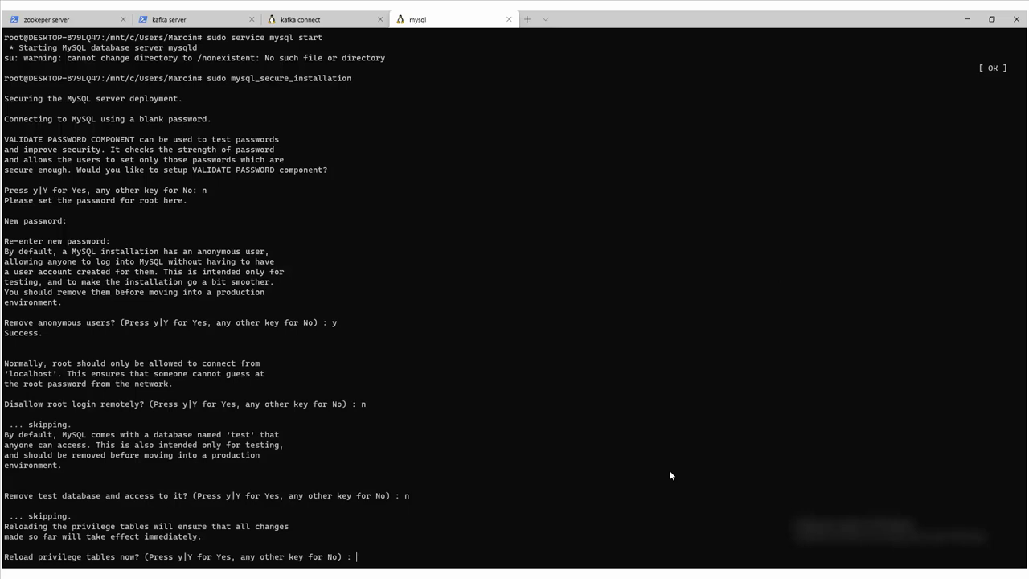
type("n")
key("Return")
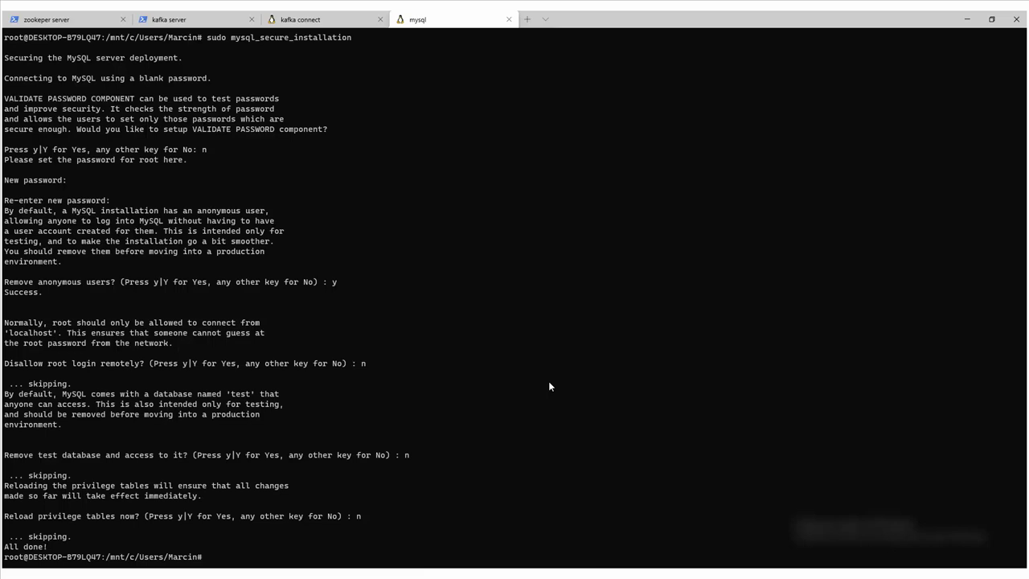
type("mysql")
key("Return")
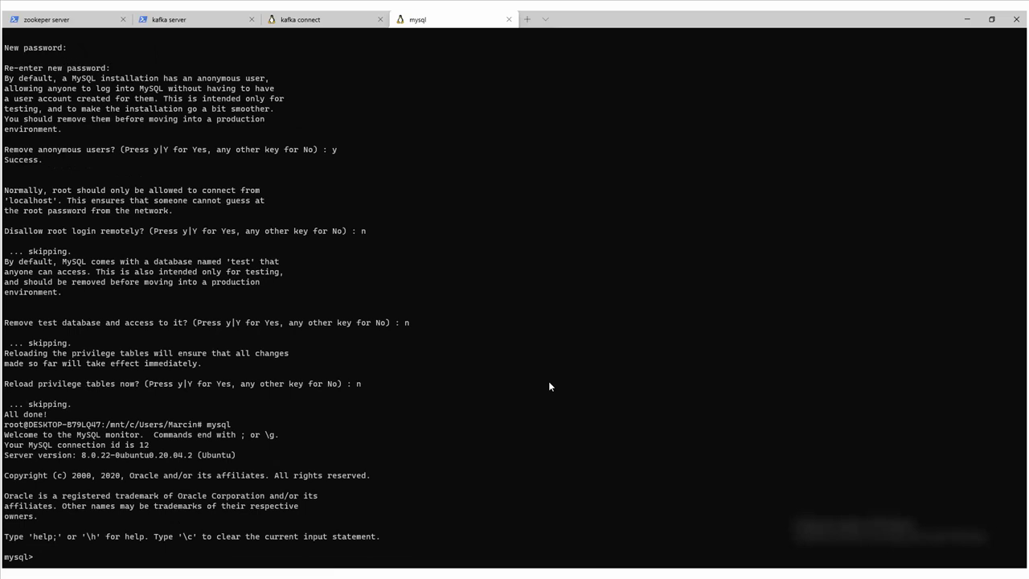
Create the connect_test database, run show databases to confirm it, and enlarge the terminal font.
type("create database connect_test;")
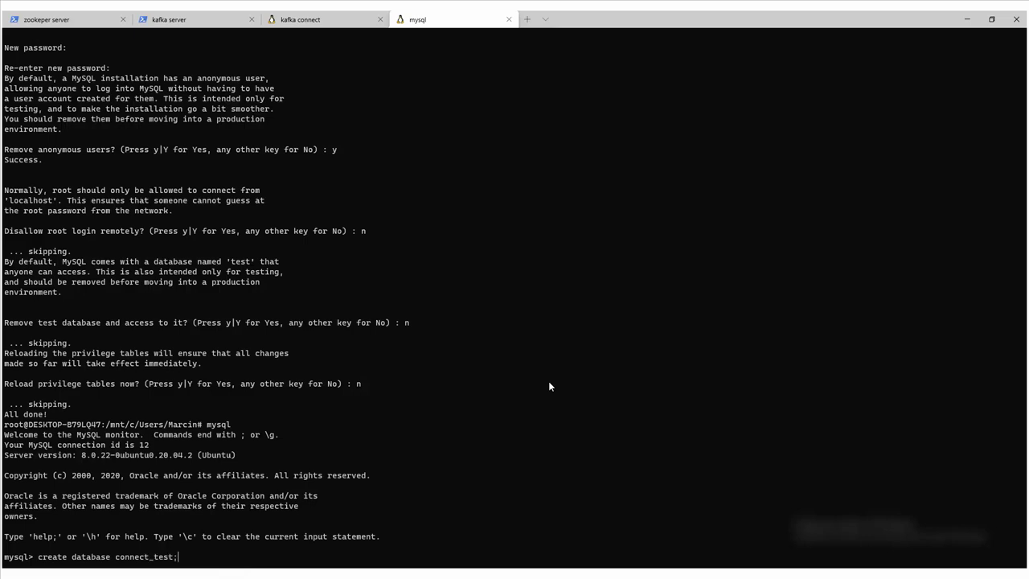
key("Return")
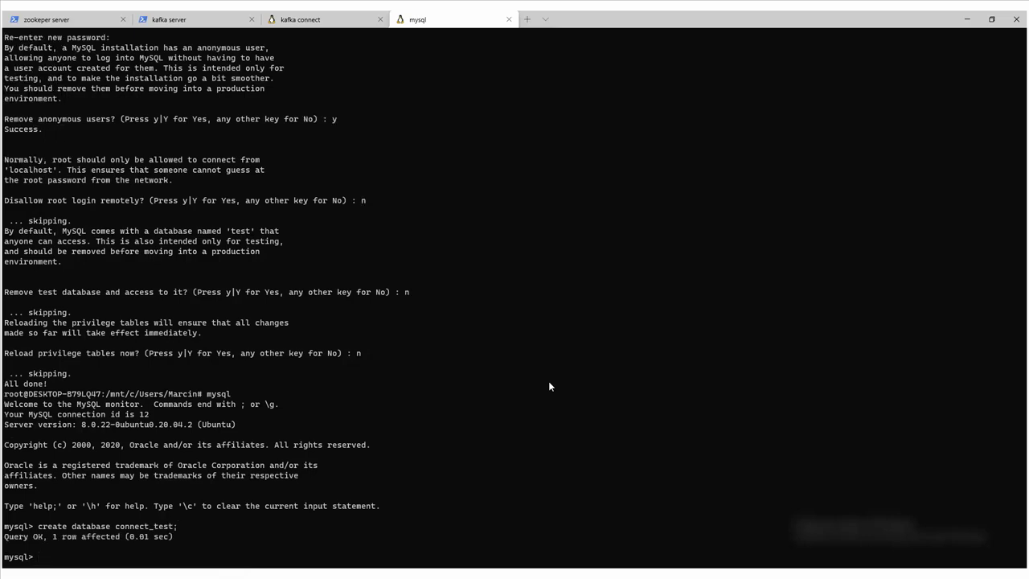
type("show databases;")
key("Return")
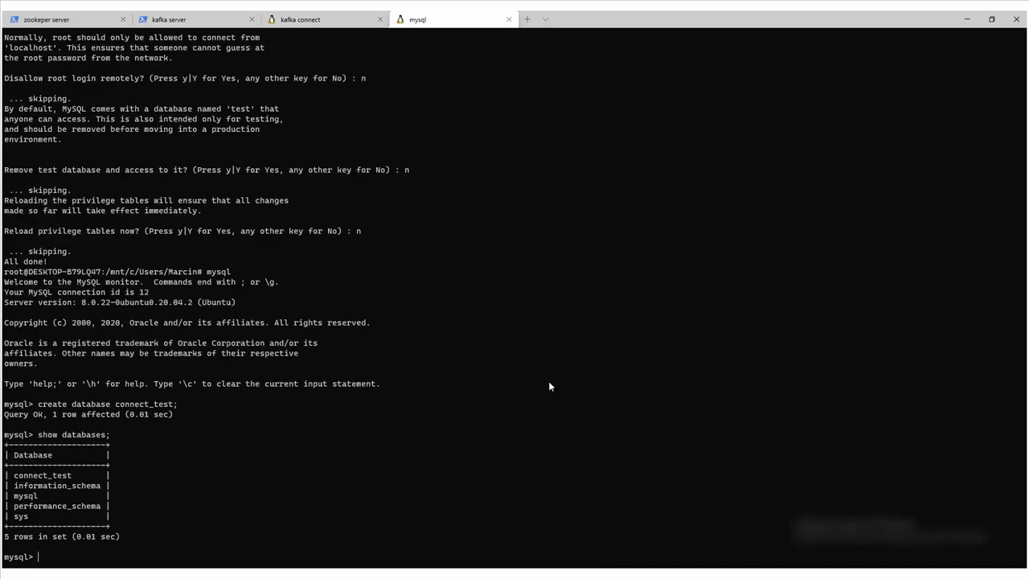
key("ctrl+equal")
double_click(47, 471)
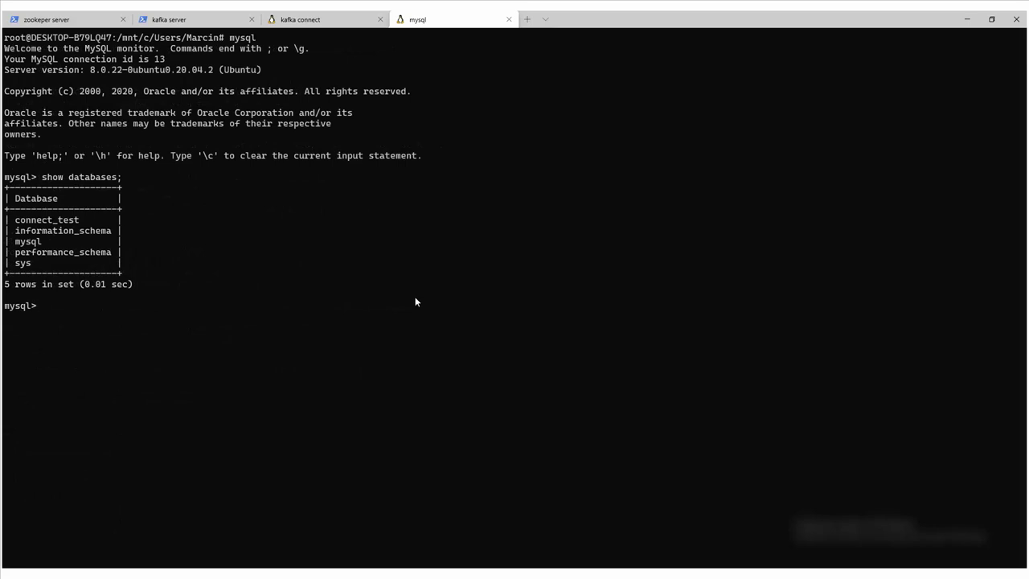
Create a new 'localhost' MySQL user identified by a password.
type("CREATE USER 'mbero'@'localhost'")
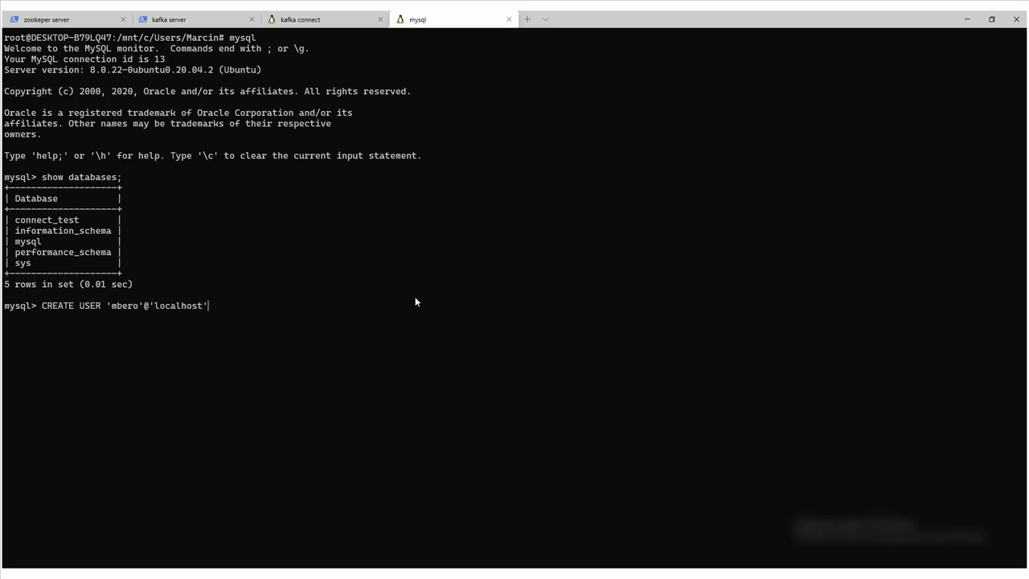
type(" iden")
key("BackSpace")
key("BackSpace")
key("BackSpace")
key("BackSpace")
type("IDENTIFIED BY 'password';")
key("Return")
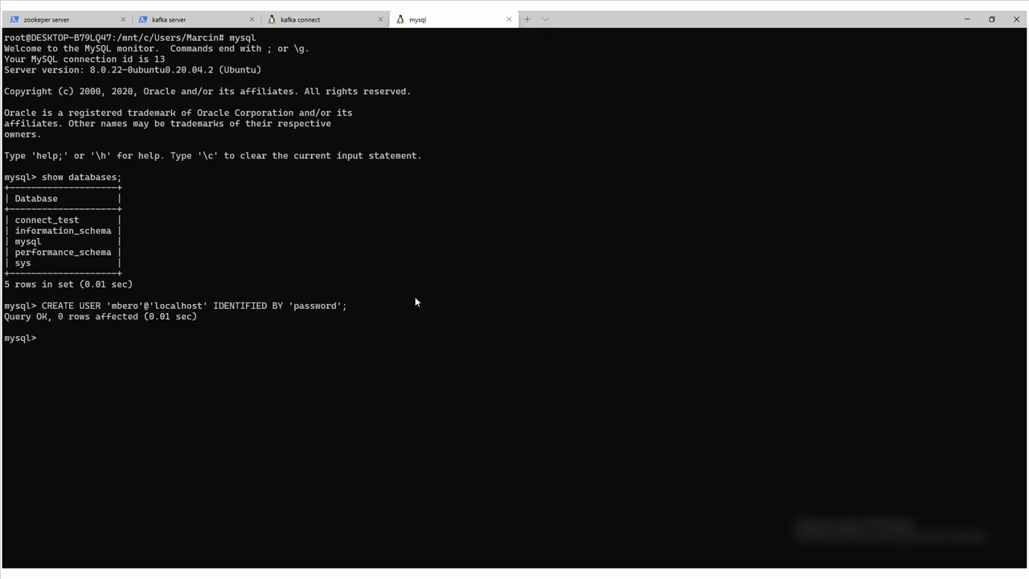
Grant that user ALL PRIVILEGES on connect_test.* WITH GRANT OPTION.
type("GRANT ALL PRIVILEGES ON c")
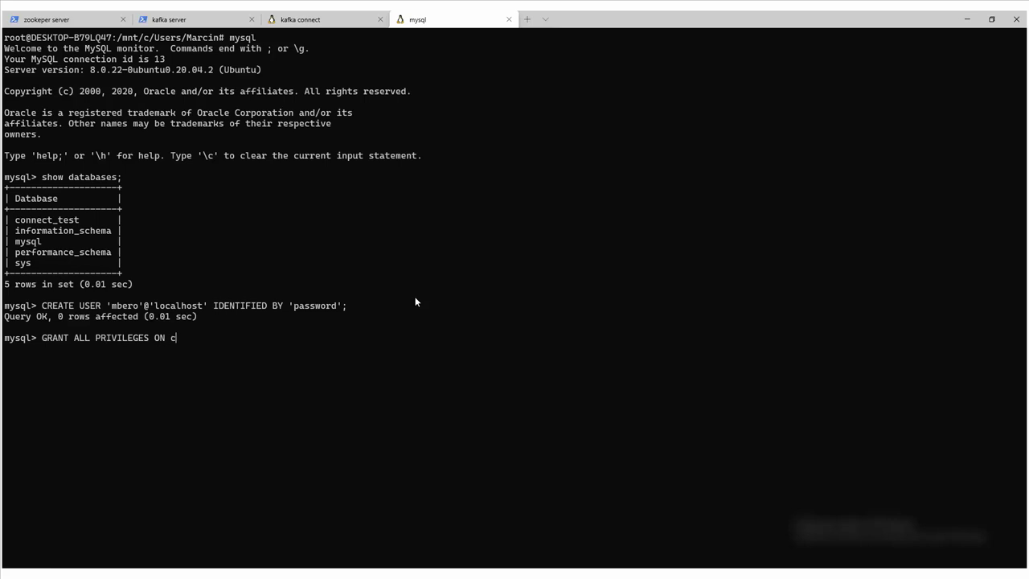
type("onnect_test.* TO 'mbero'@'LOCAL")
key("BackSpace")
key("BackSpace")
key("BackSpace")
key("BackSpace")
key("BackSpace")
type("localhost")
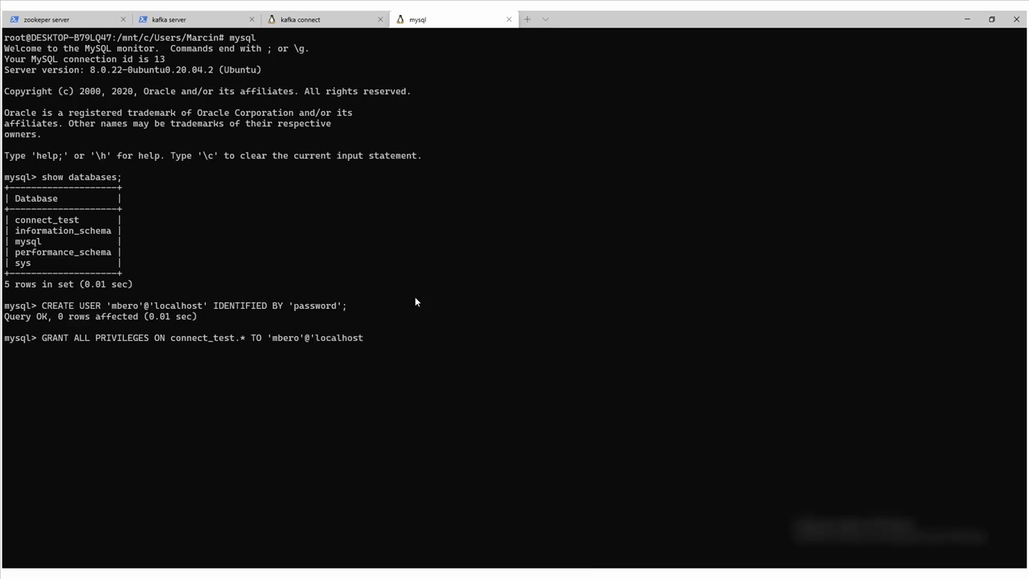
type("' WITH GRANT OPTION;")
key("Return")
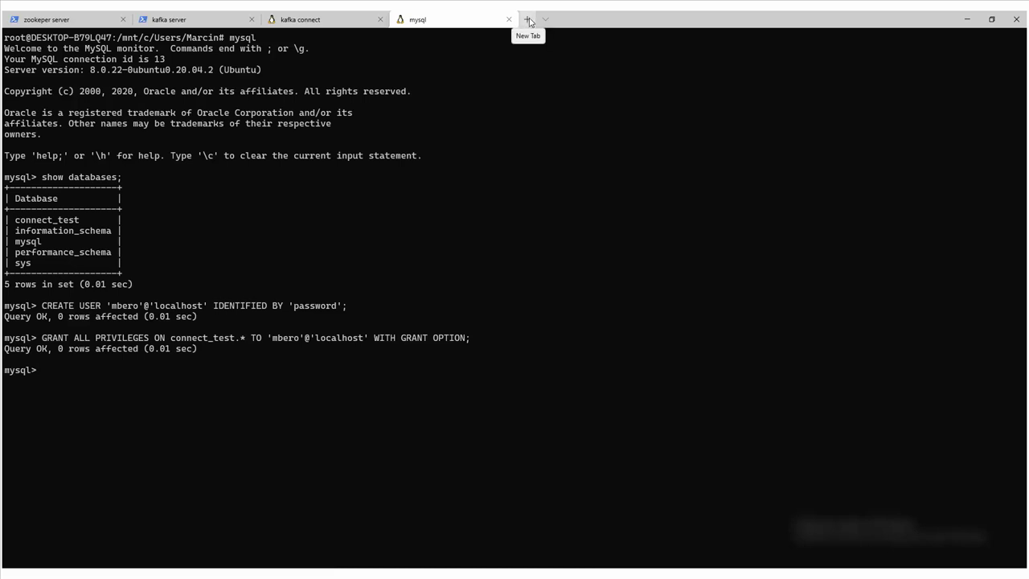
Open a new Ubuntu tab, go to Kafka/kafka_2.13-2.6.0/bin, and list its scripts with ls -l.
left_click(546, 20)
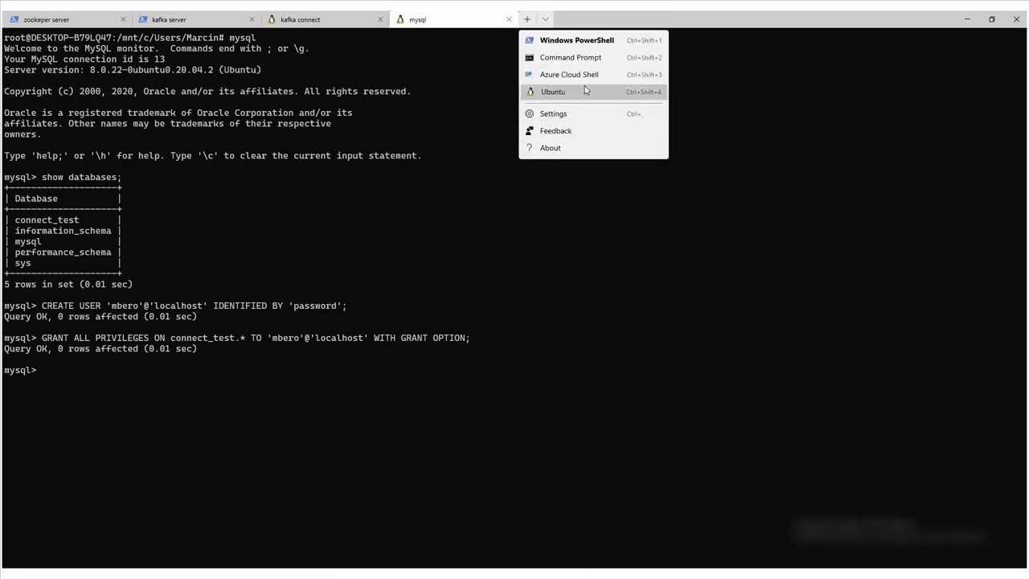
left_click(559, 92)
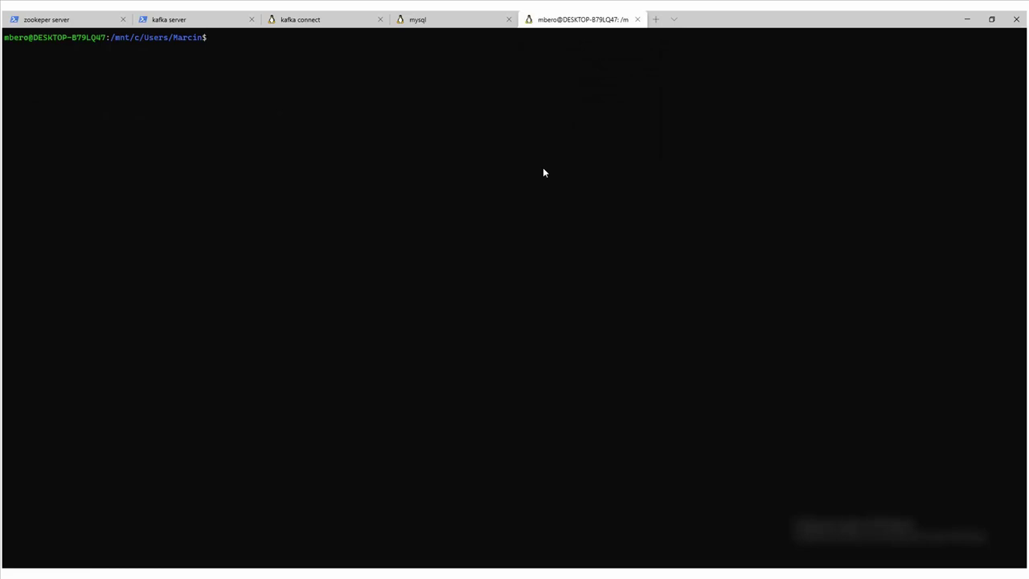
type("cd ..")
key("Return")
type("cd ..")
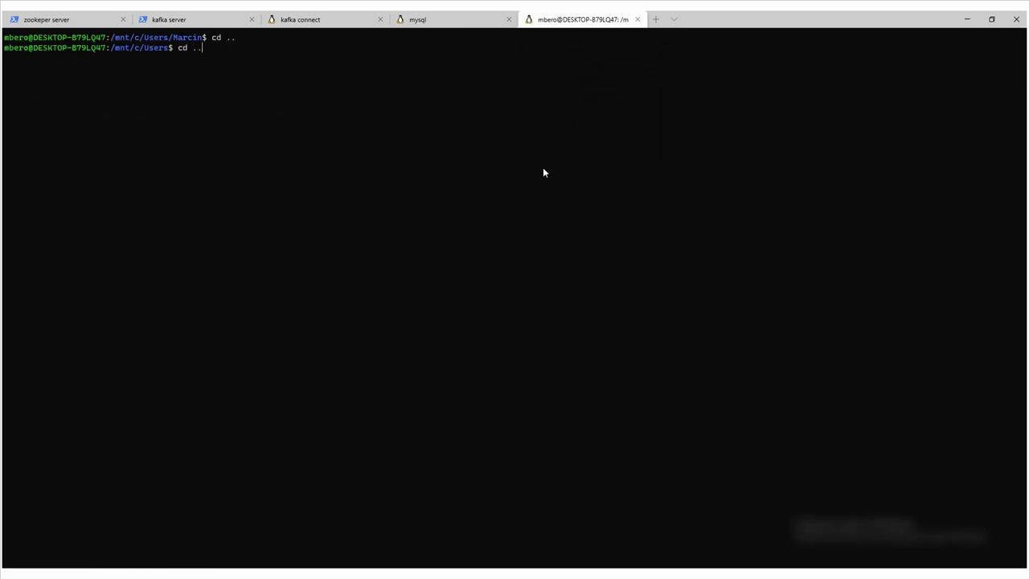
key("Return")
type("cd Kafka/k")
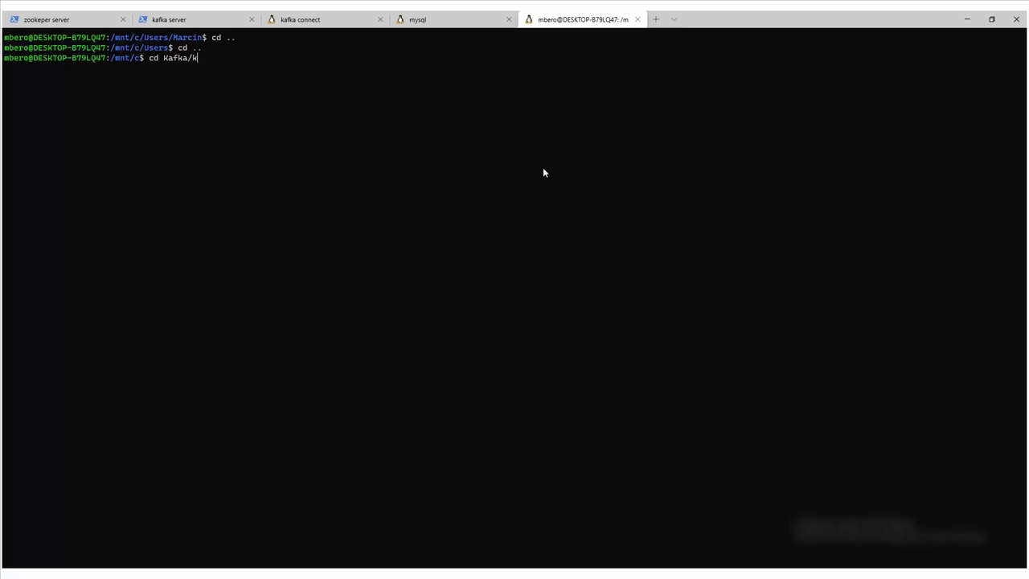
key("Tab")
type("bin")
key("Return")
type("ls -l")
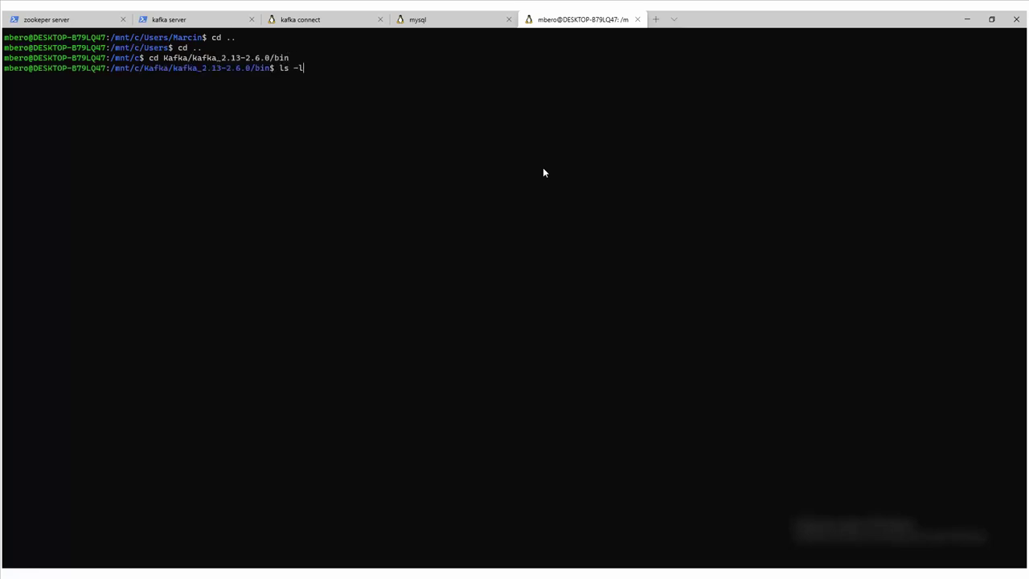
key("Return")
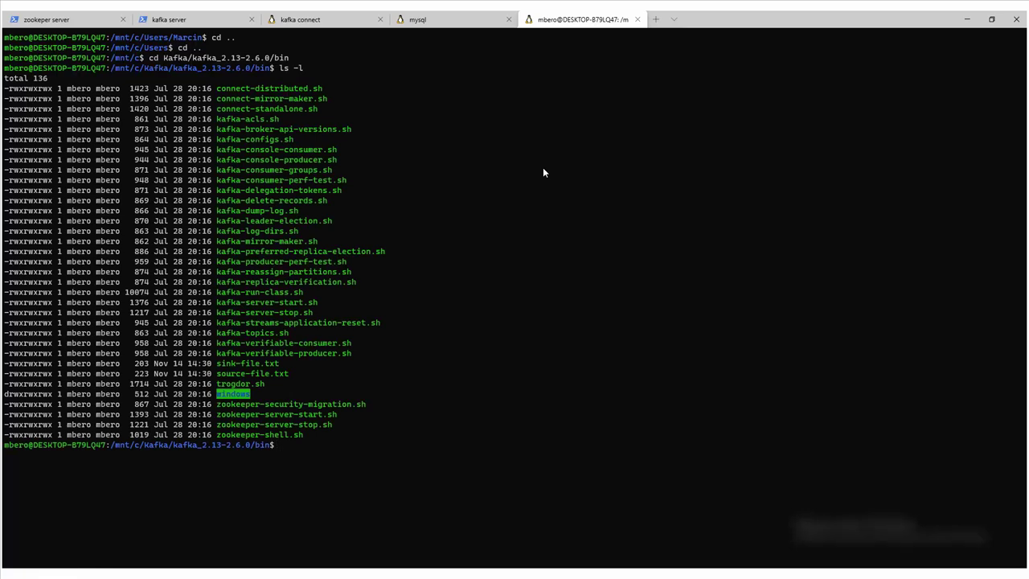
Start typing ./kafka-topics.sh --create --bootstrap-server localhost:9092 --replication-factor 1 --partitions 1 --topic.
type("kafka")
key("Home")
type("./")
key("End")
type("-to")
key("Tab")
type("--create --boot")
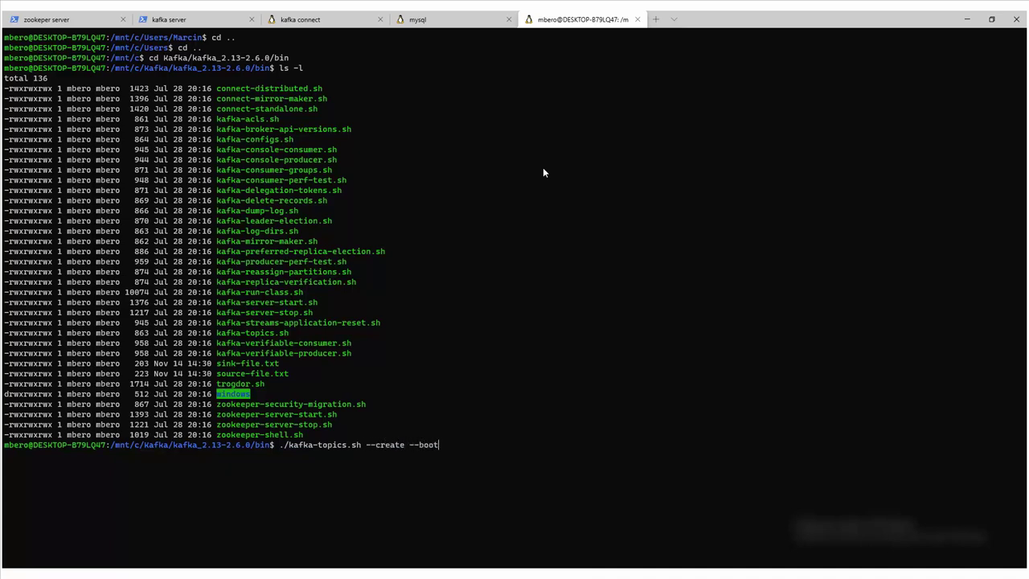
type("strap-server localhost:9092")
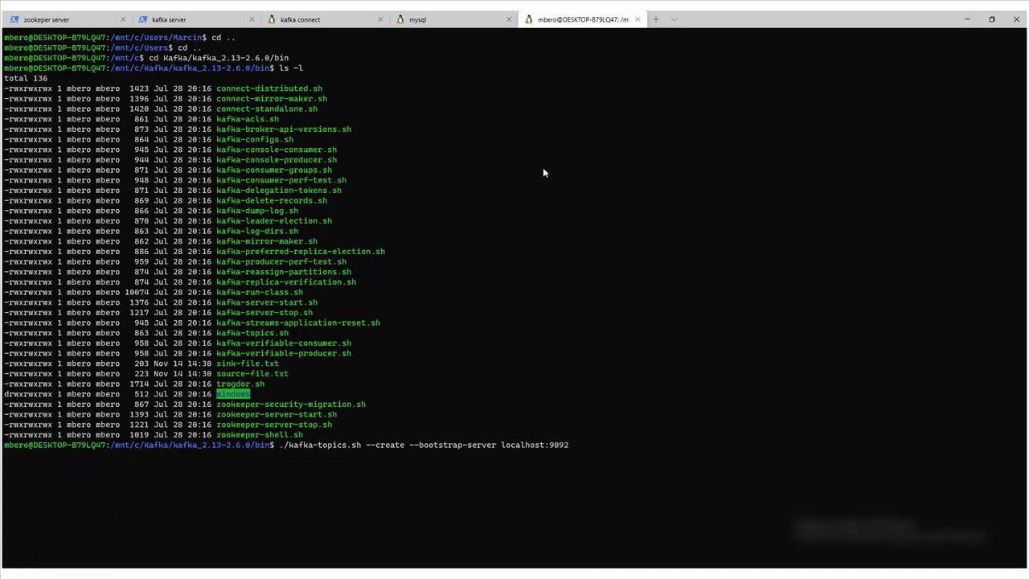
type(" --replication-factor 1 --partitions")
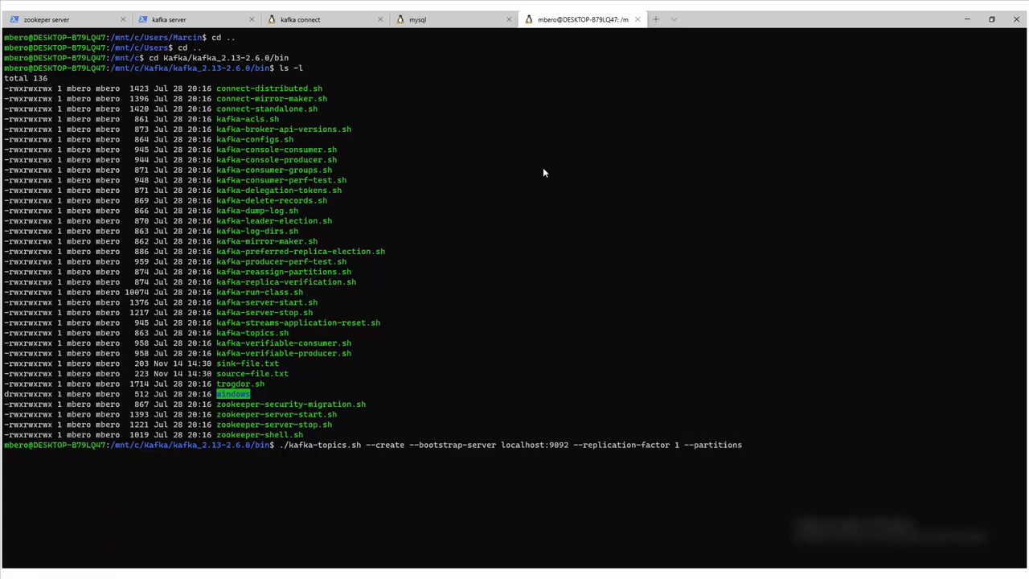
type(" 1 --topic test_jdbc_sink")
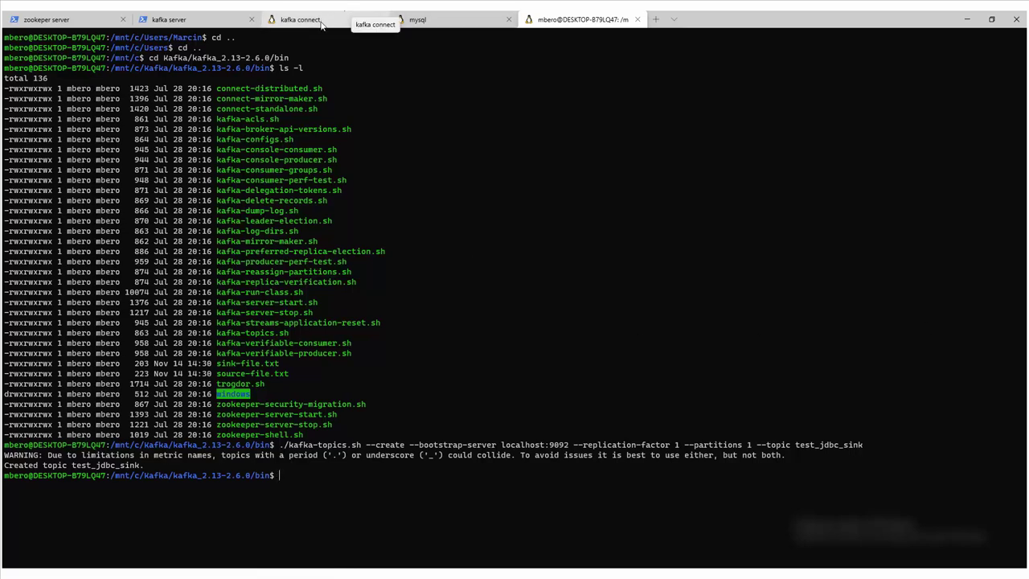
Rename the current terminal tab to topics.
double_click(596, 21)
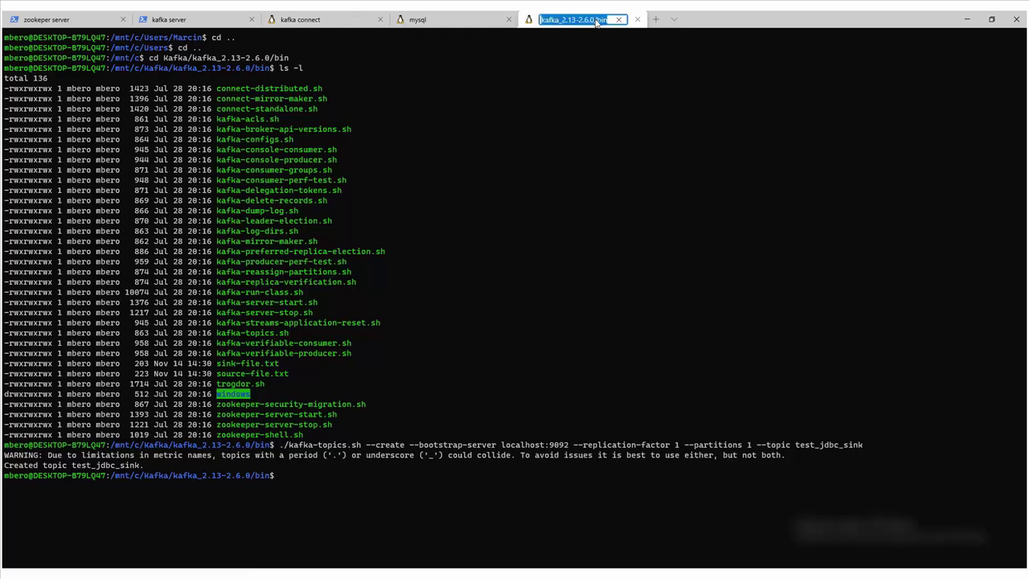
key("BackSpace")
type("topics")
key("Return")
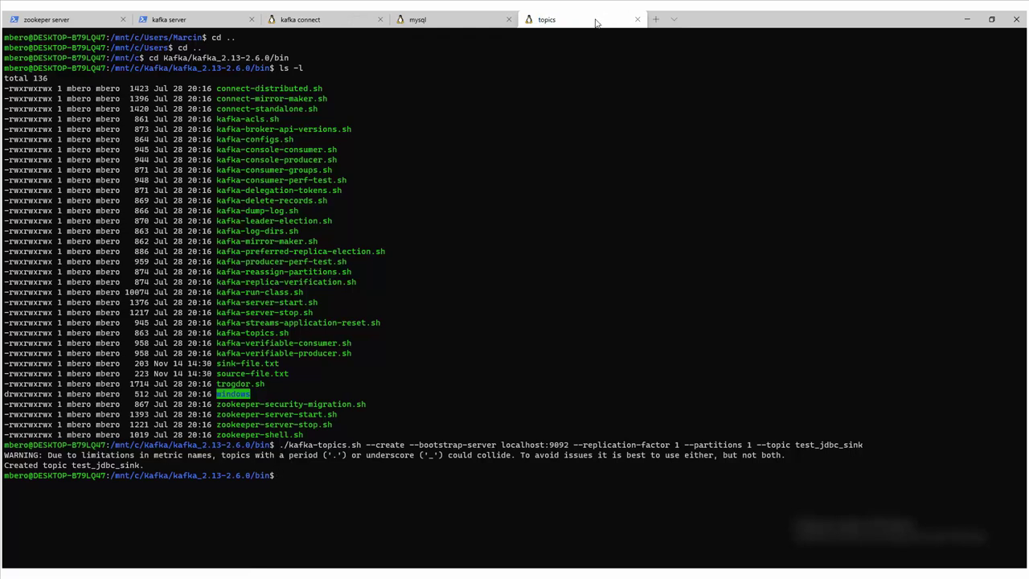
Open a new Ubuntu tab and open jdbc-sink-connector-curl-example in Notepad++.
left_click(667, 25)
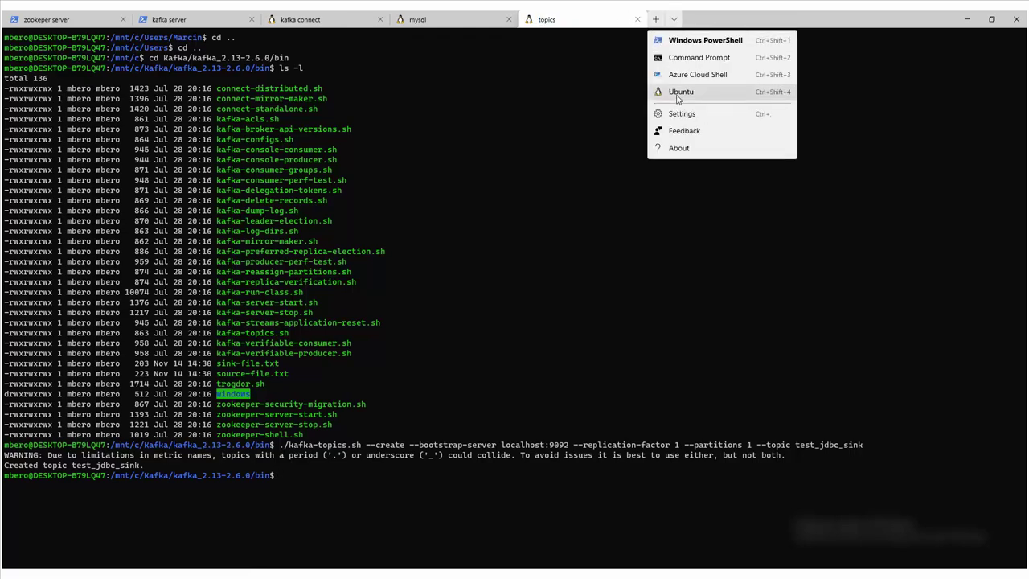
left_click(684, 153)
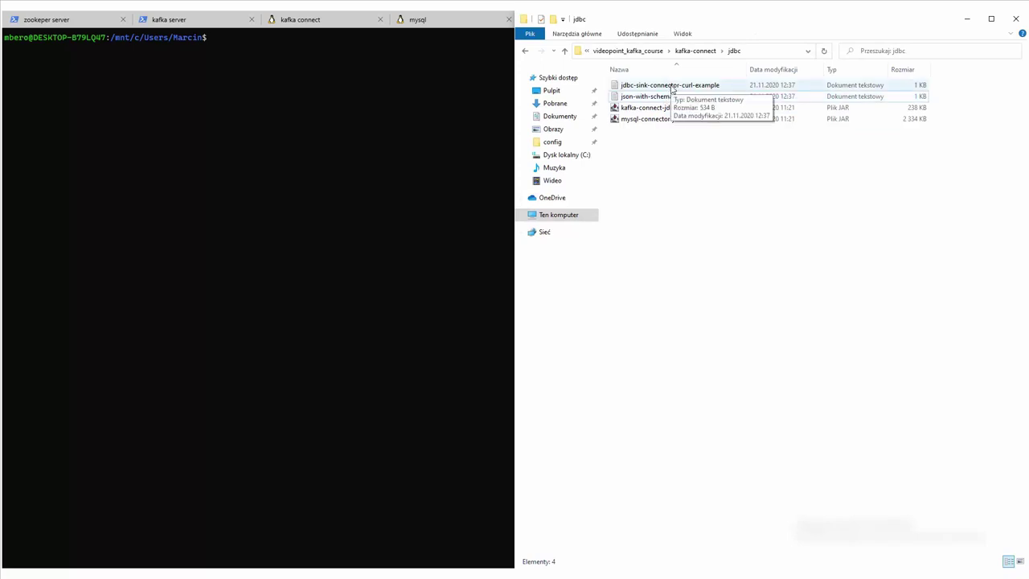
right_click(671, 84)
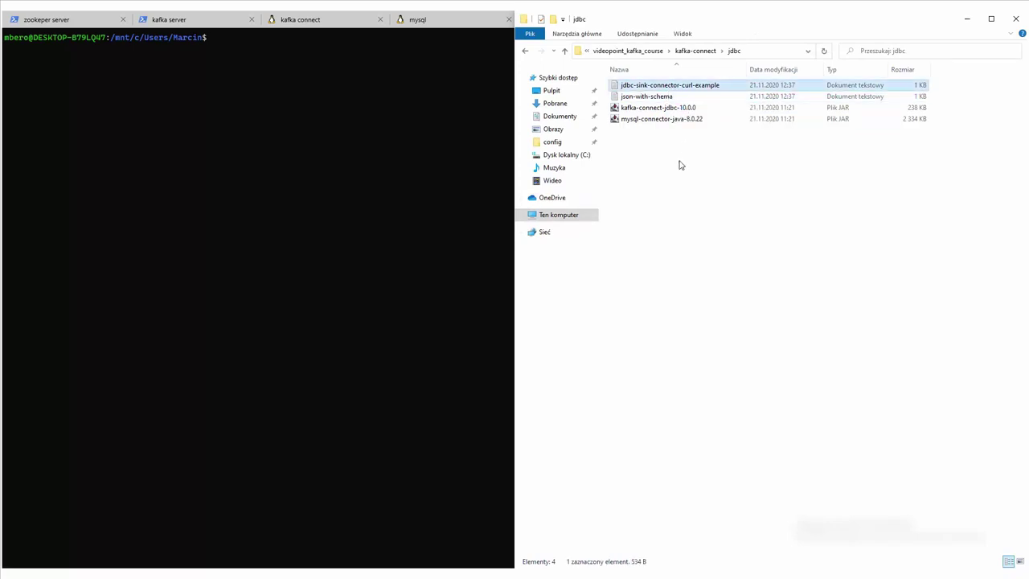
left_click(704, 164)
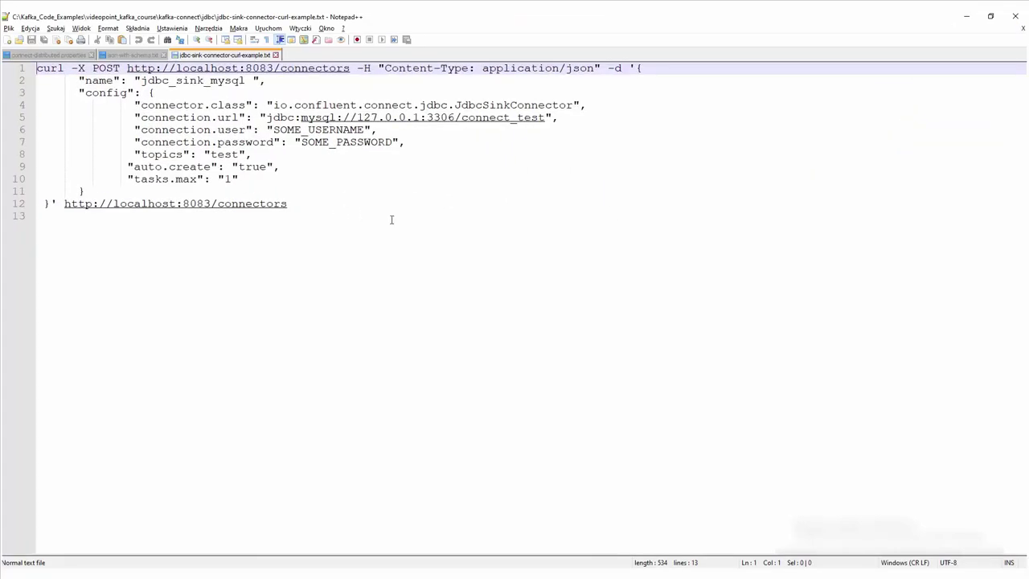
Review the curl request: POST endpoint, Content-Type header, jdbc_sink_mysql name and connector class.
scroll(392, 219, "up", 2, "ctrl")
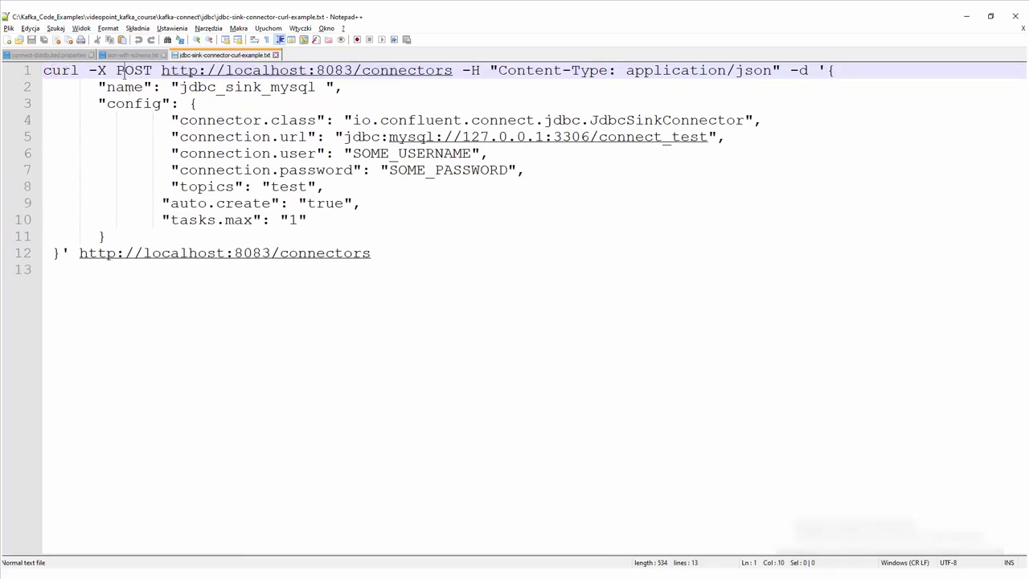
double_click(134, 70)
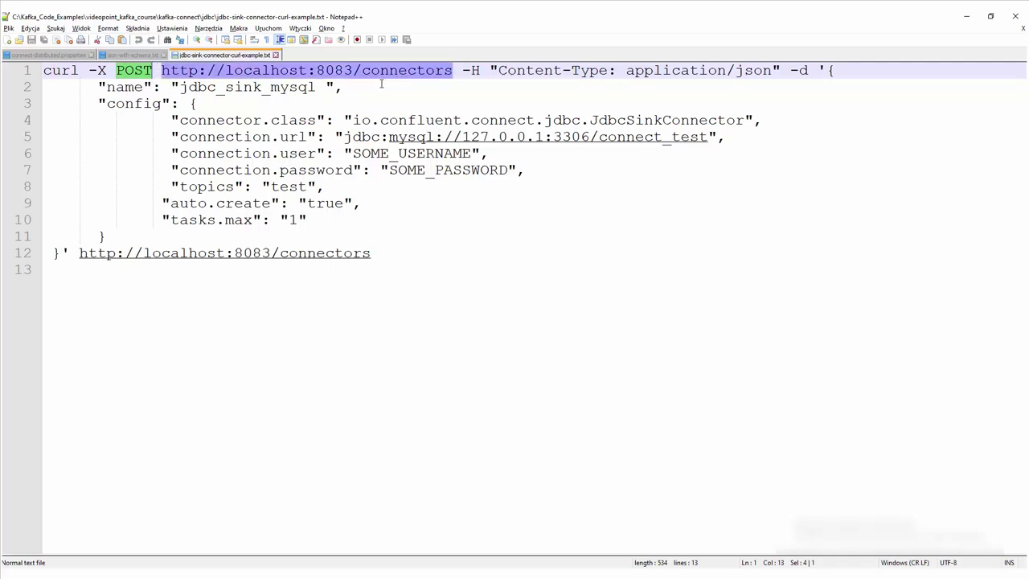
left_click_drag(453, 71, 161, 71)
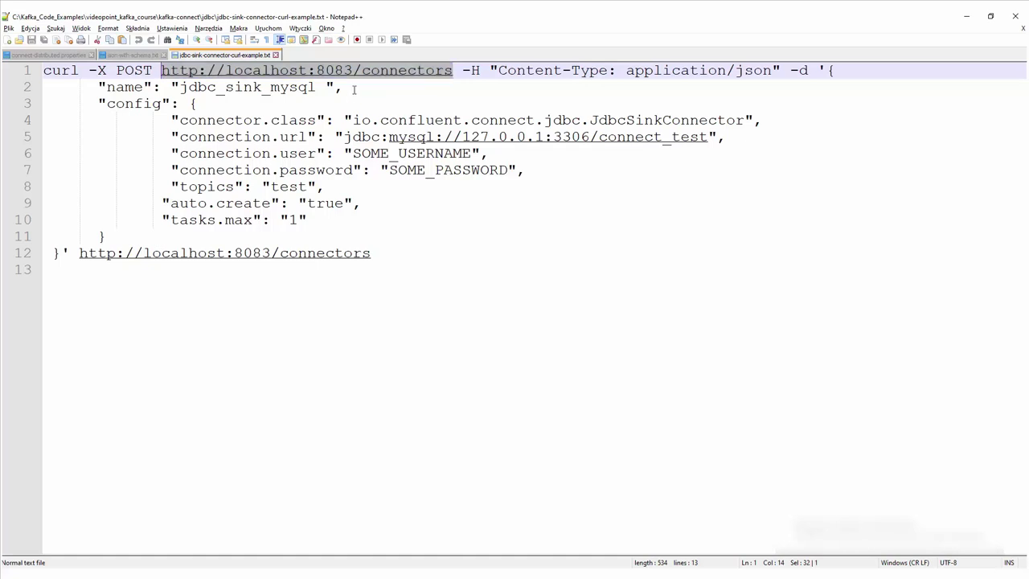
left_click(518, 89)
left_click(500, 74)
left_click_drag(507, 76, 829, 71)
left_click(745, 120)
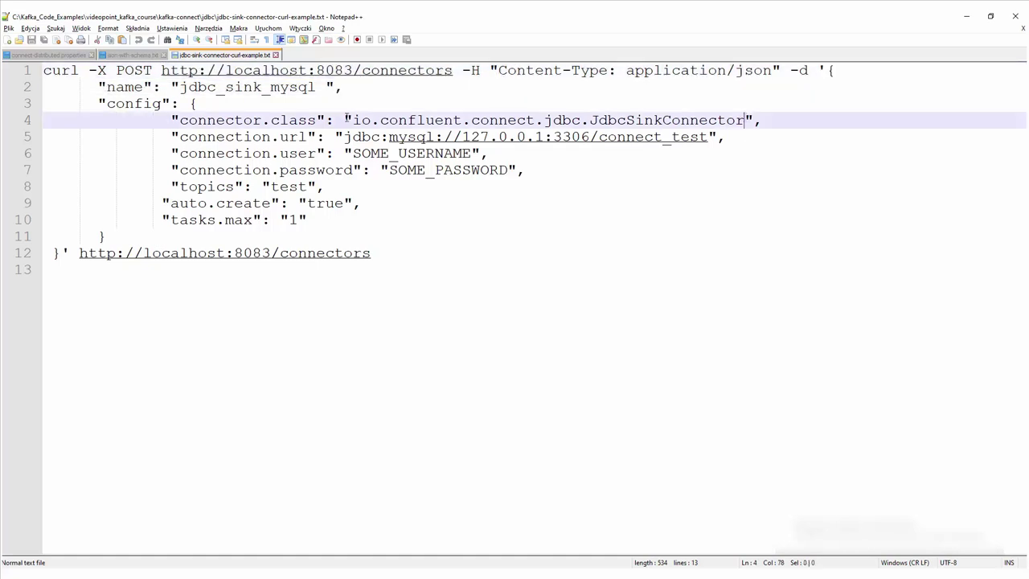
double_click(246, 86)
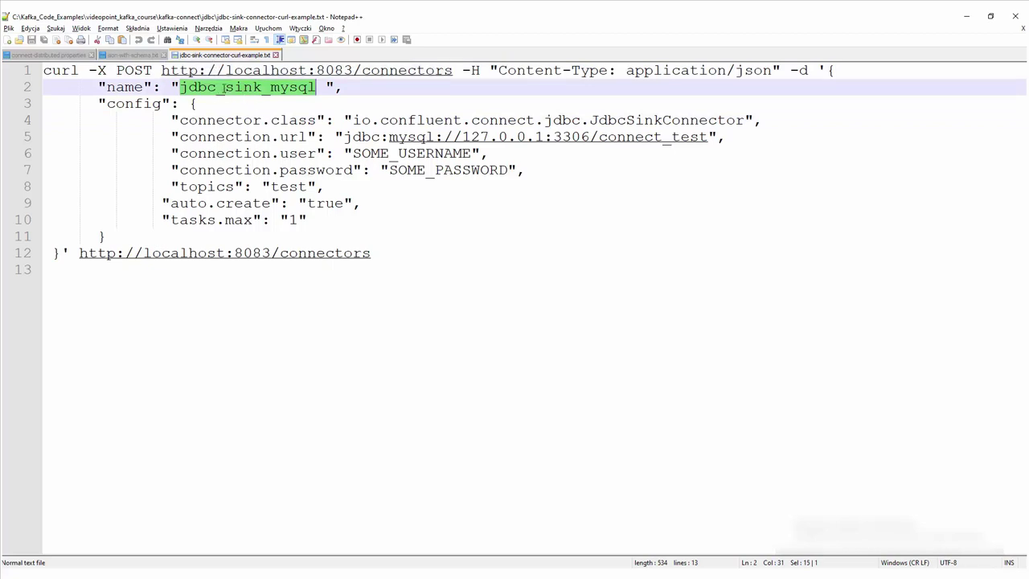
left_click(298, 121)
left_click_drag(352, 120, 748, 120)
left_click(769, 180)
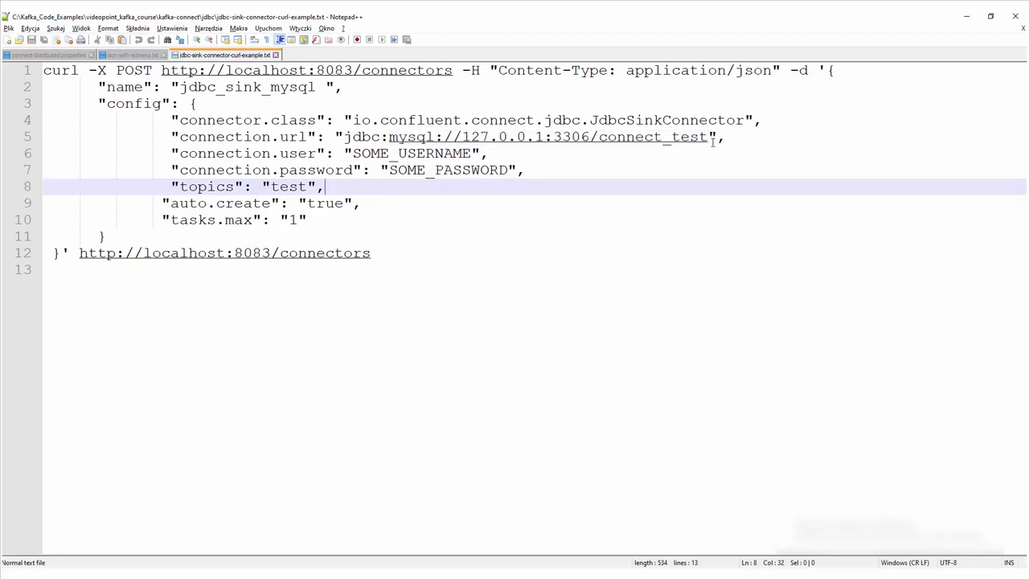
Replace SOME_USERNAME and SOME_PASSWORD with the MySQL user's name and password, then return to the terminal.
left_click(418, 154)
double_click(417, 154)
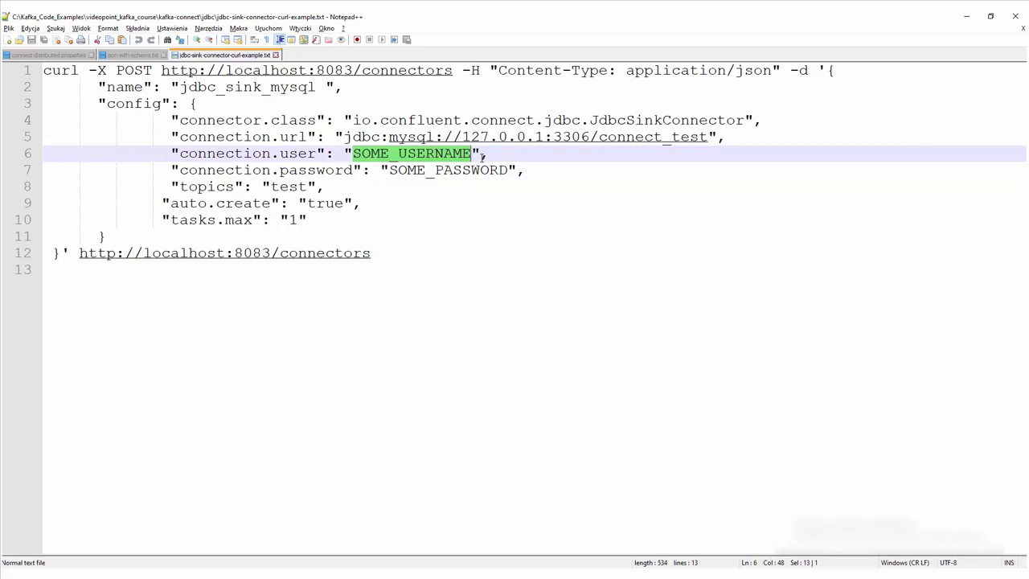
type("mbero")
key("Down")
key("Left")
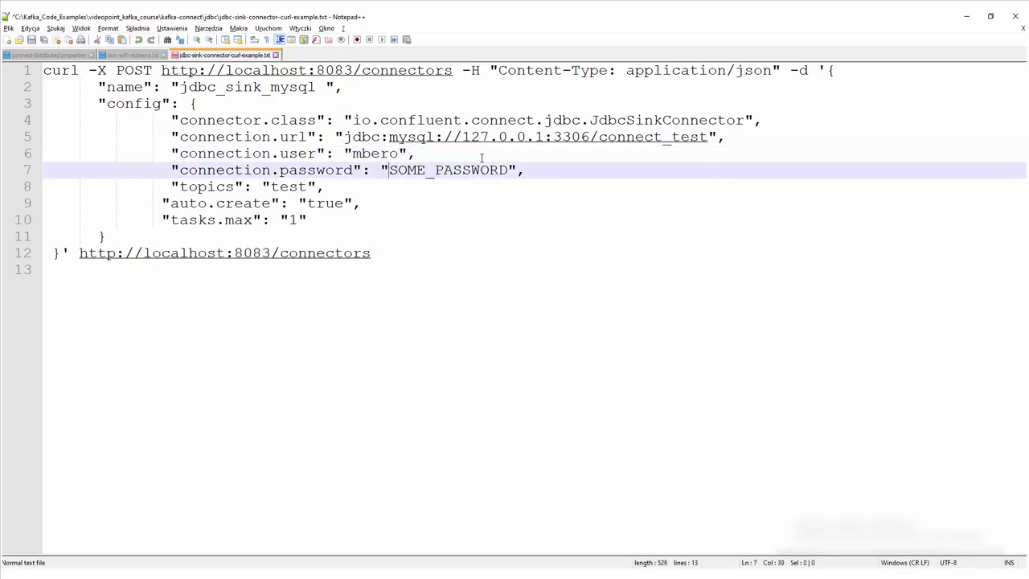
key("shift+End")
key("shift+Left")
key("shift+Left")
key("Delete")
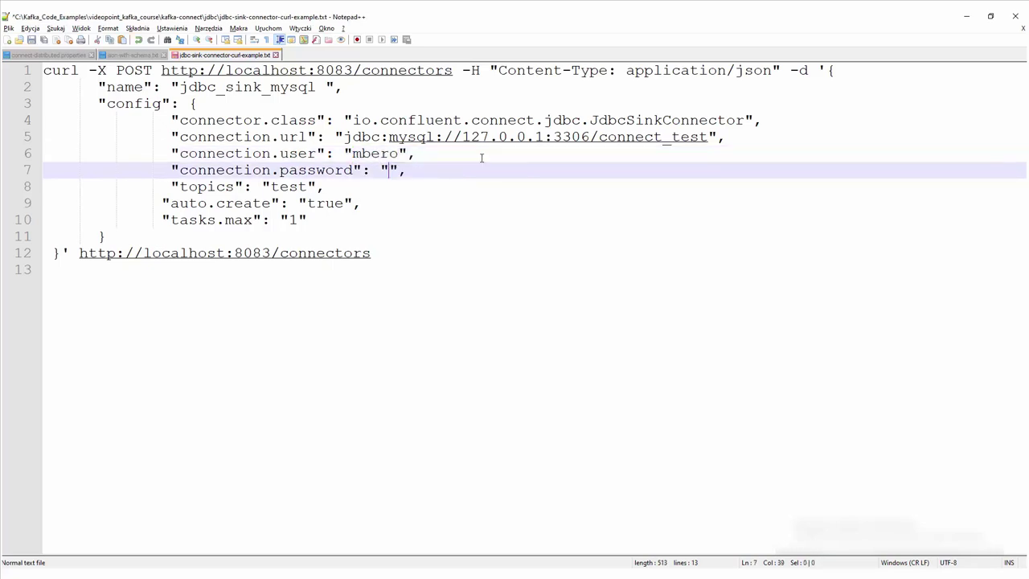
type("password")
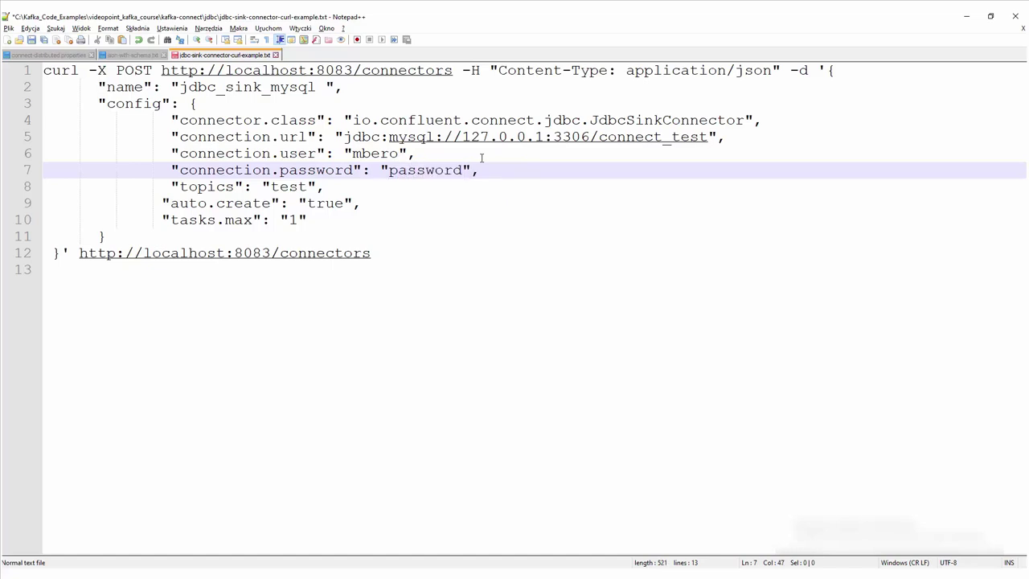
key("Up")
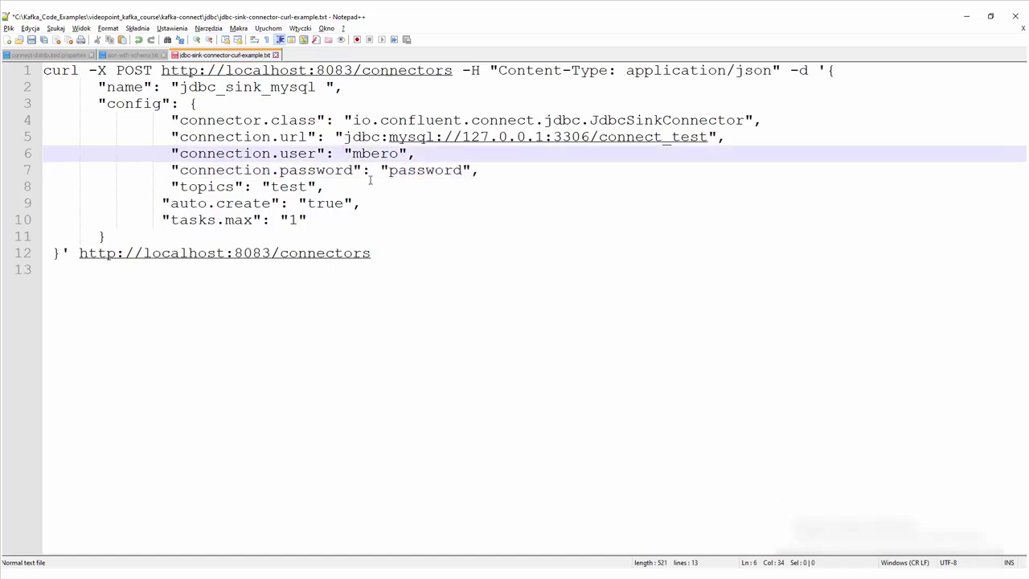
left_click(966, 17)
left_click(395, 223)
Change the connector's topics value on line 8 from test to test_jdbc_sink.
left_click(576, 22)
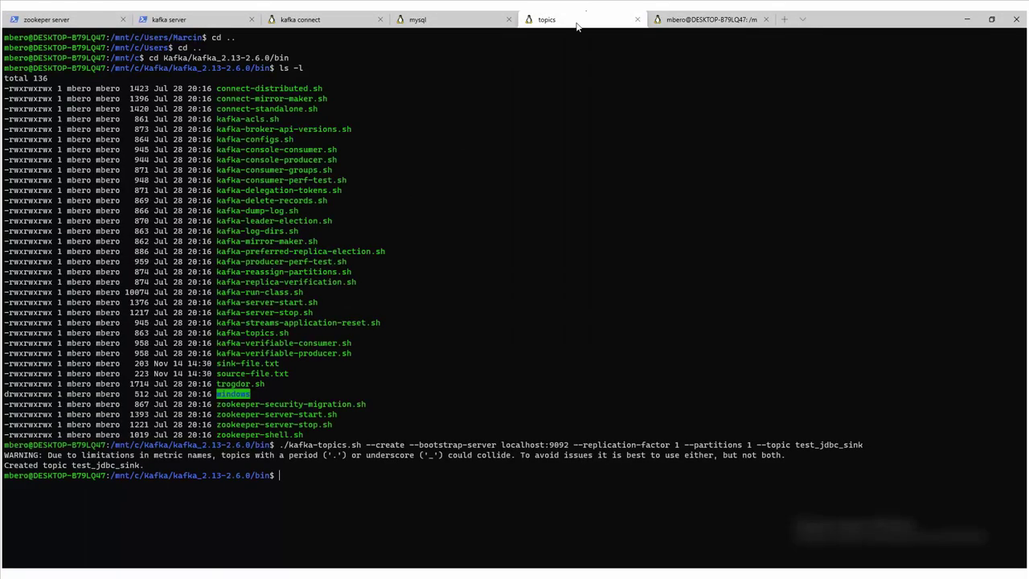
key("Up")
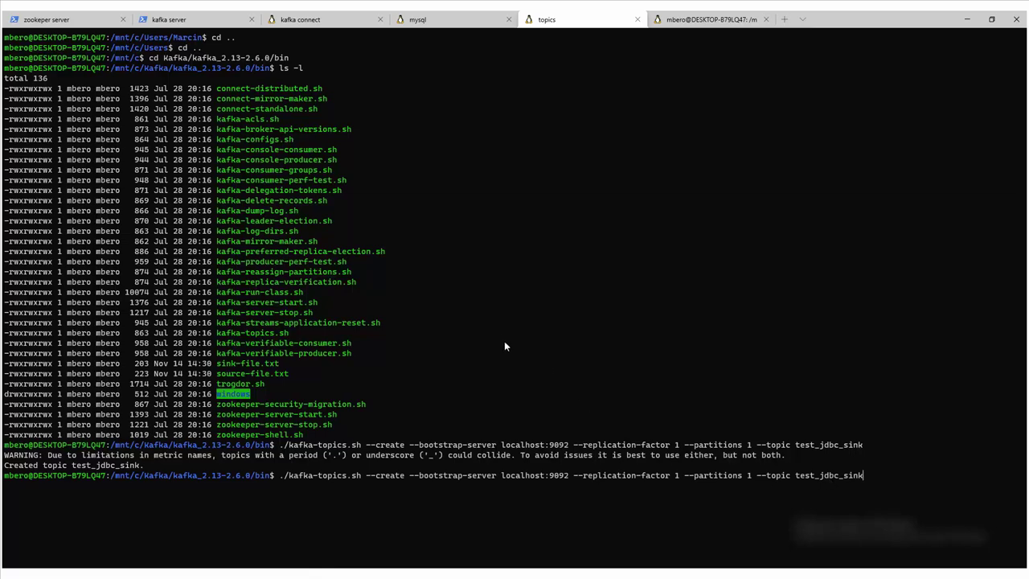
key("alt+Tab")
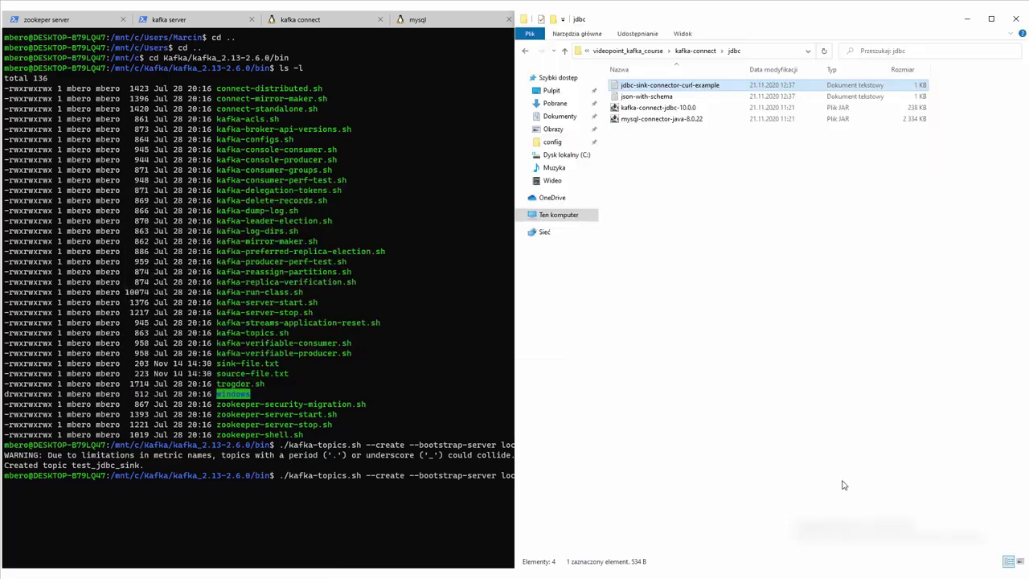
key("alt+Tab")
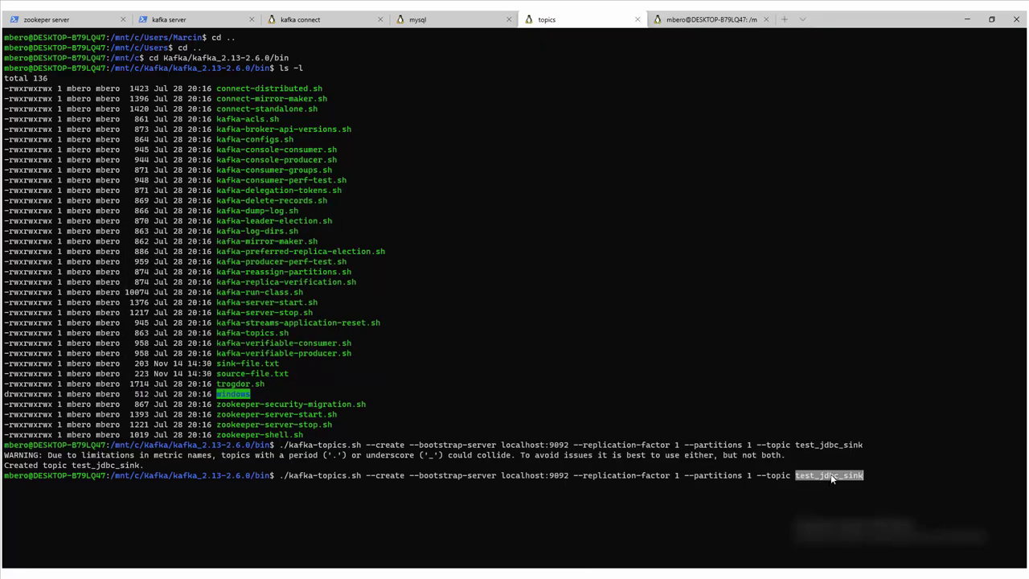
key("alt+Tab")
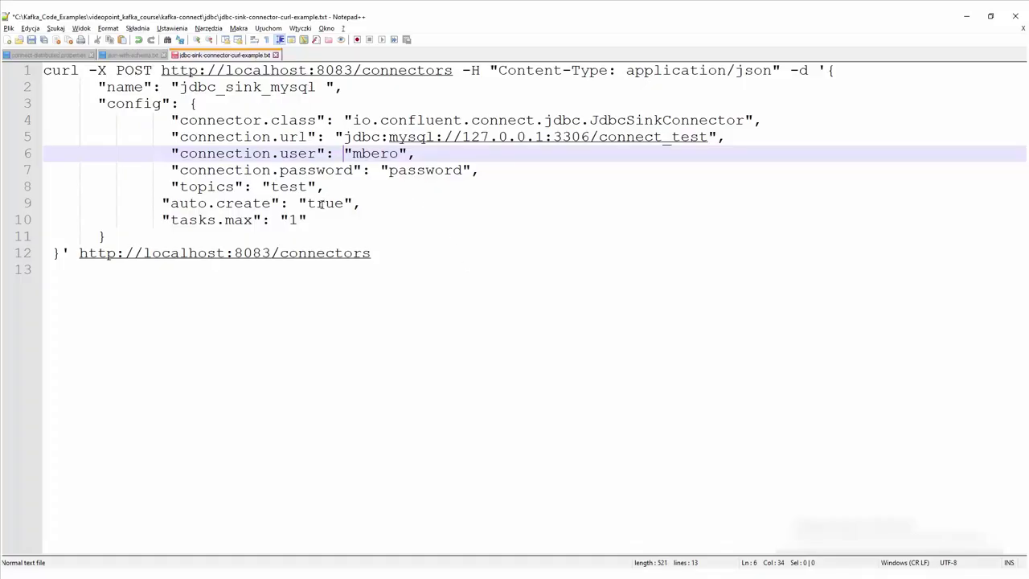
double_click(294, 188)
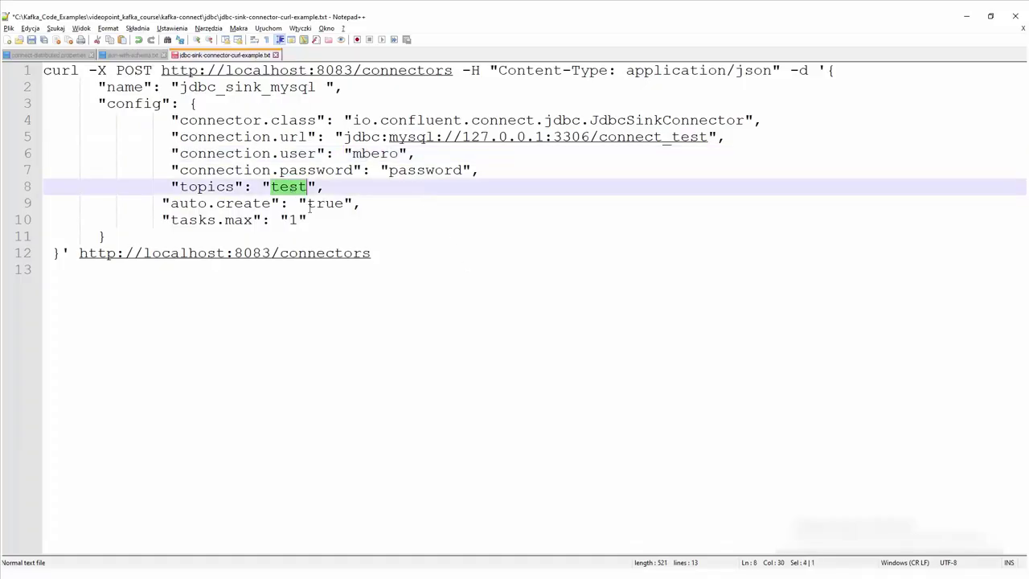
type("test_jdbc_sink")
key("Down")
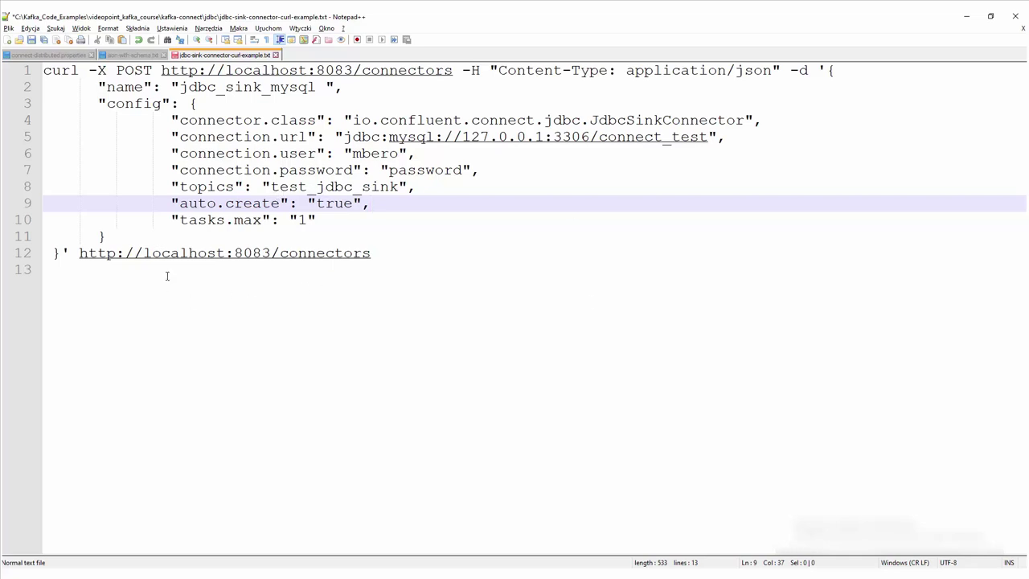
Copy the connector's JSON configuration body from the curl example.
double_click(191, 222)
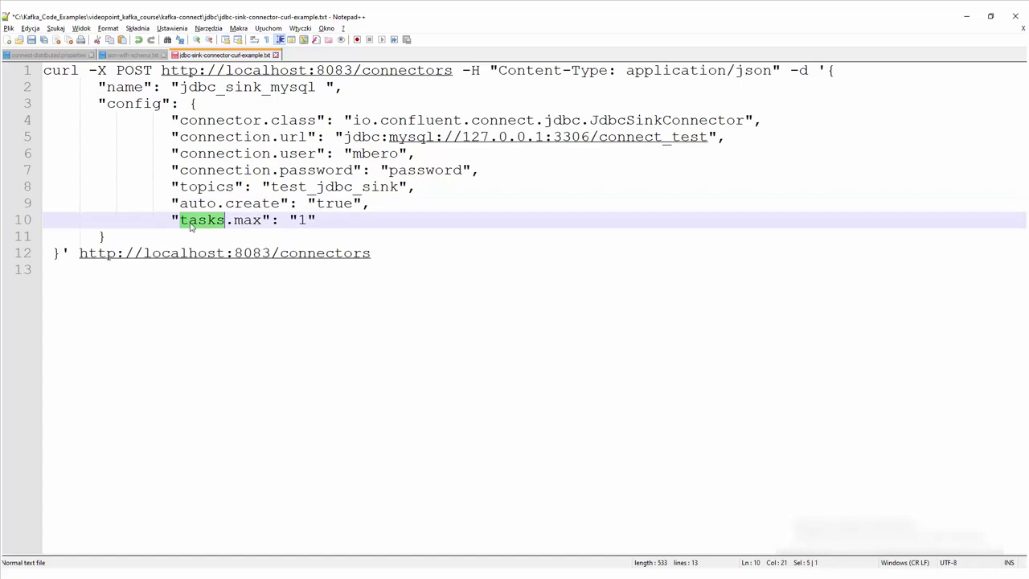
double_click(248, 222)
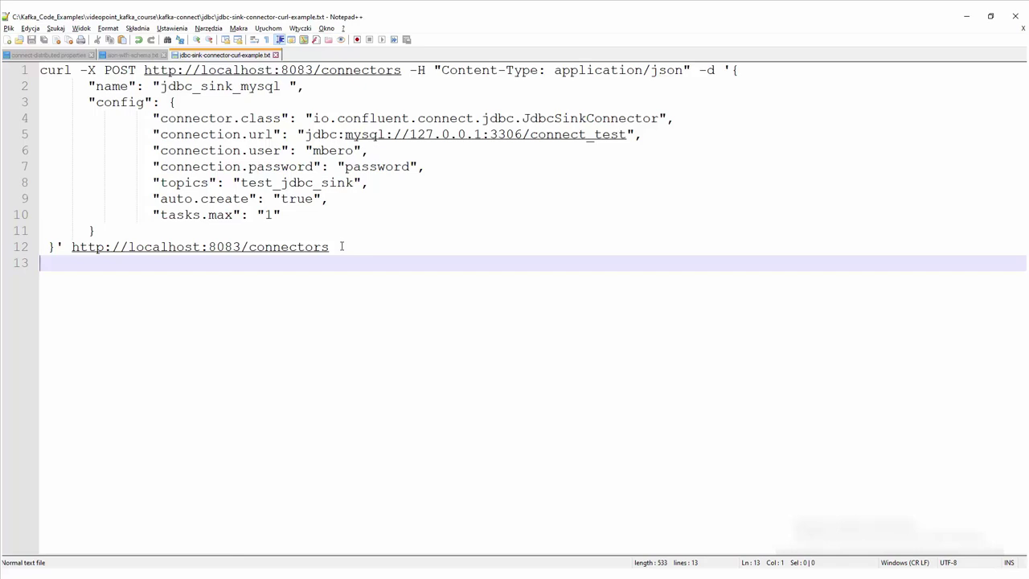
left_click(342, 247)
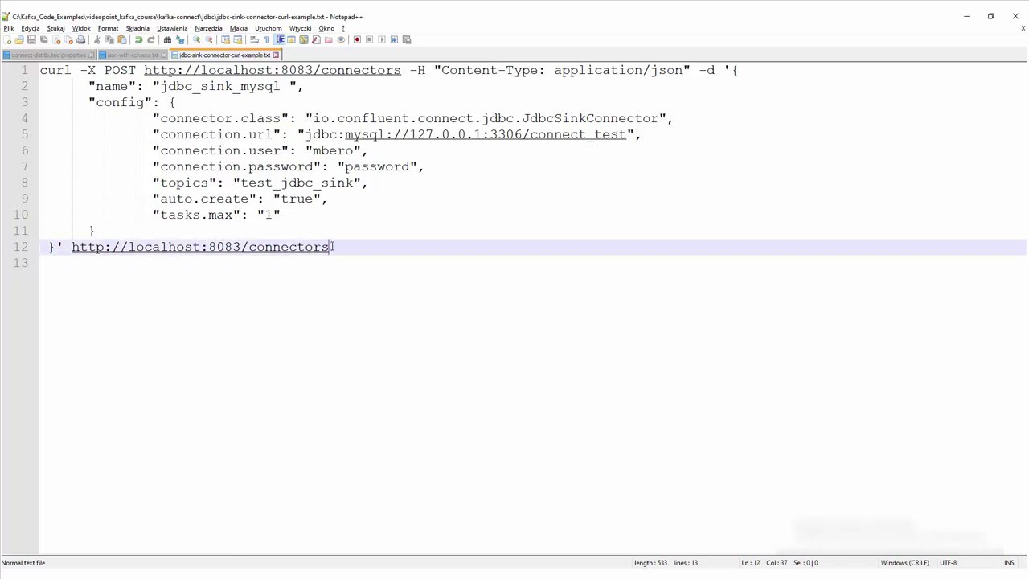
left_click_drag(332, 247, 738, 71)
left_click(53, 261)
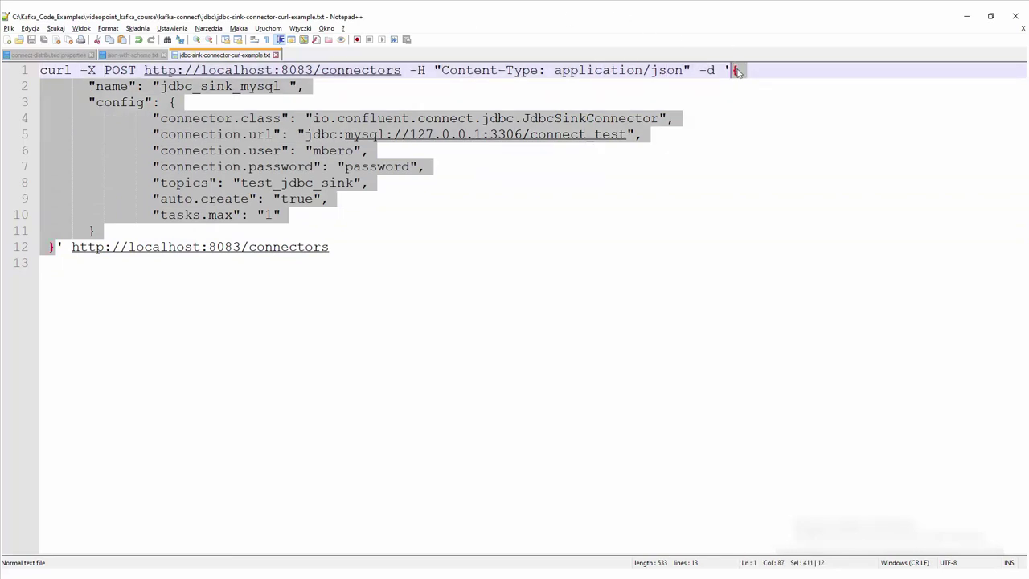
right_click(738, 71)
left_click(764, 89)
left_click(728, 121)
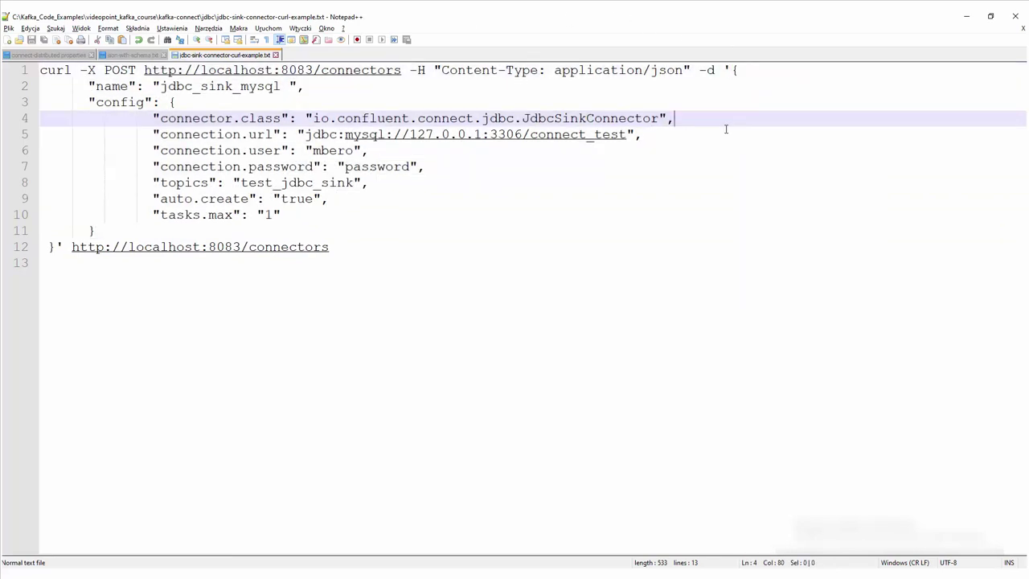
left_click(516, 155)
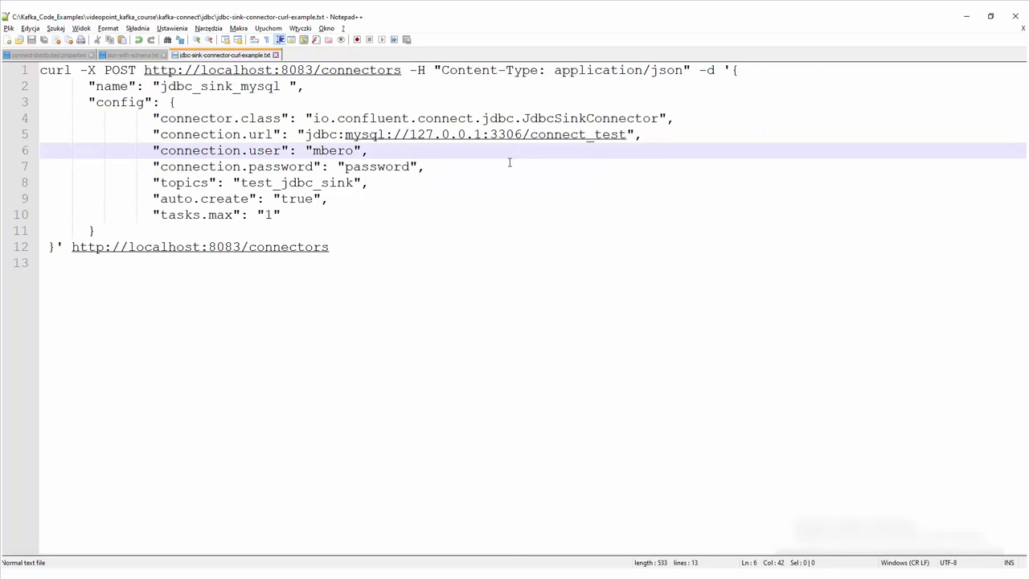
Paste the connector JSON into the JSON Minifier and compress it.
key("alt+Tab")
key("alt+Tab")
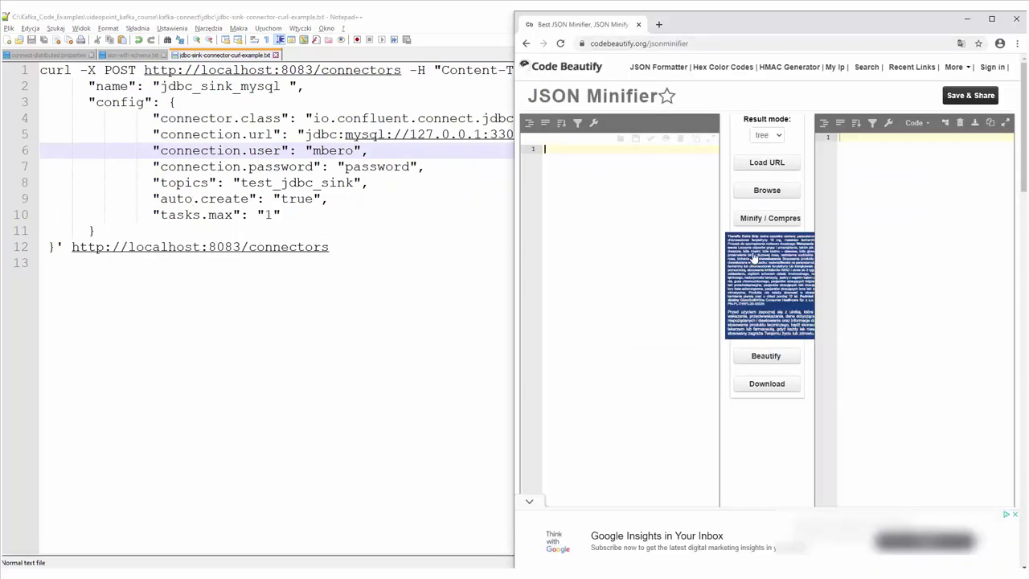
key("ctrl+v")
left_click(753, 217)
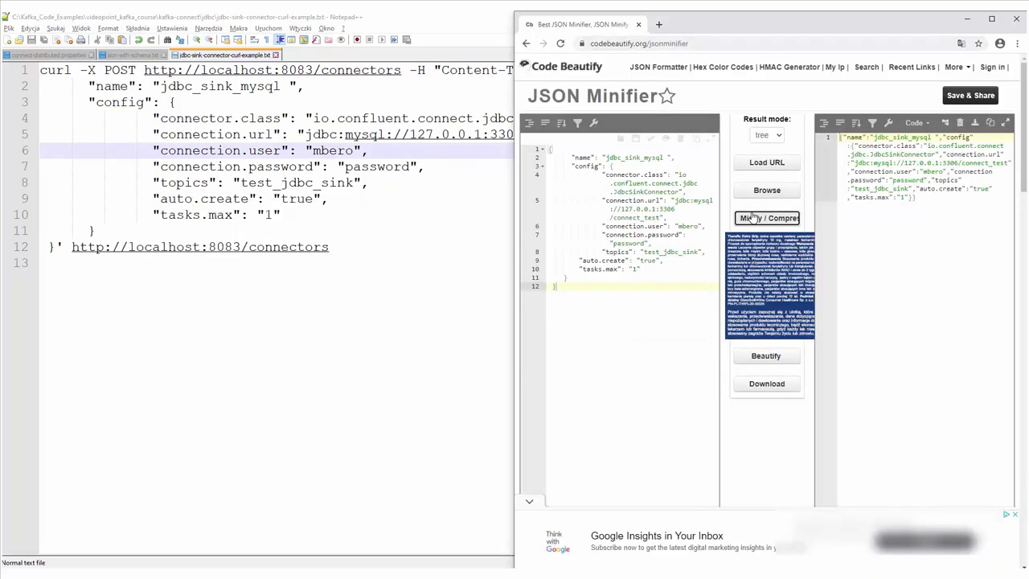
key("ctrl+0")
Copy the curl command prefix from line 1 of the curl example file.
left_click(378, 119)
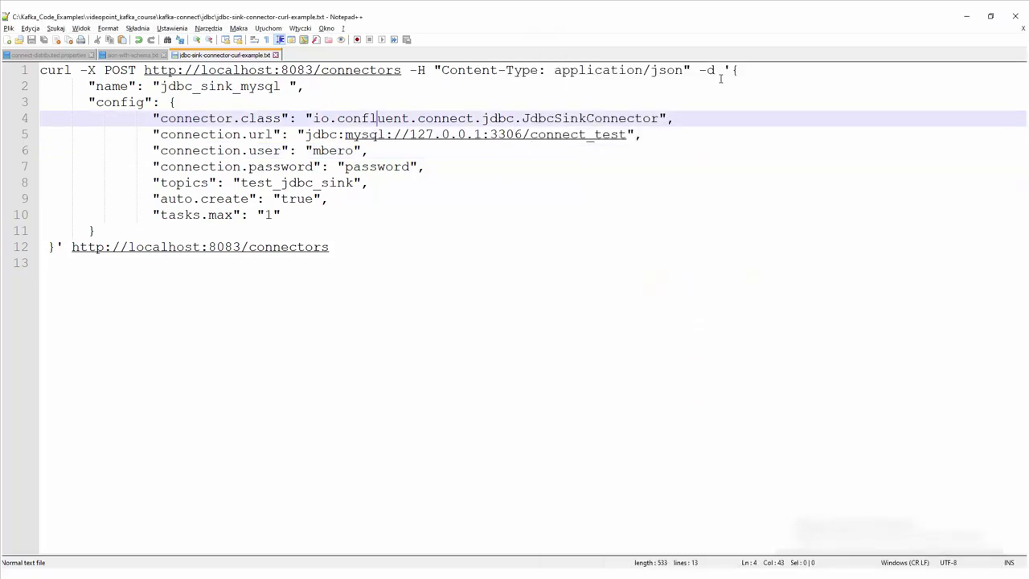
left_click_drag(732, 70, 40, 70)
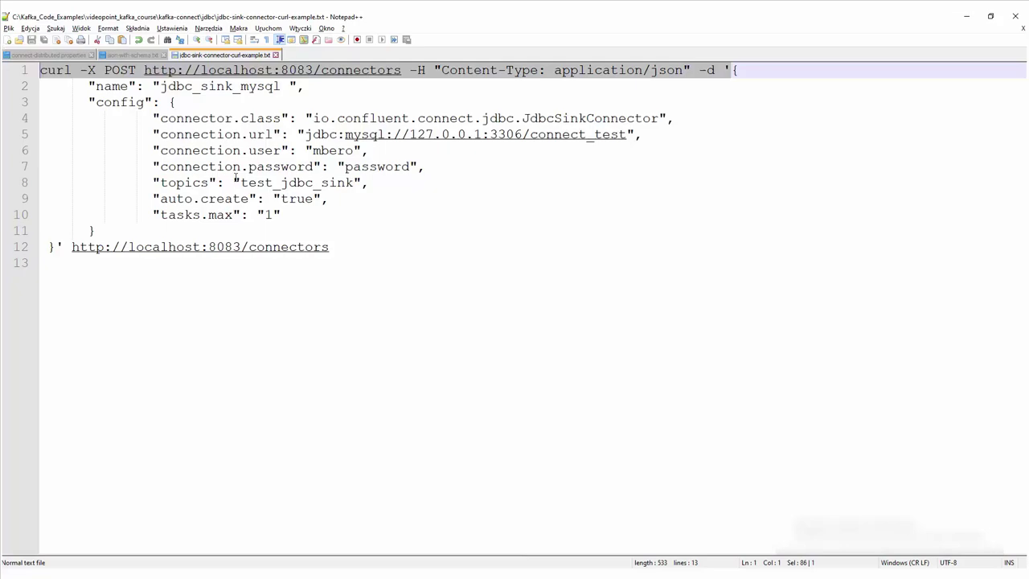
key("ctrl+c")
key("alt+Tab")
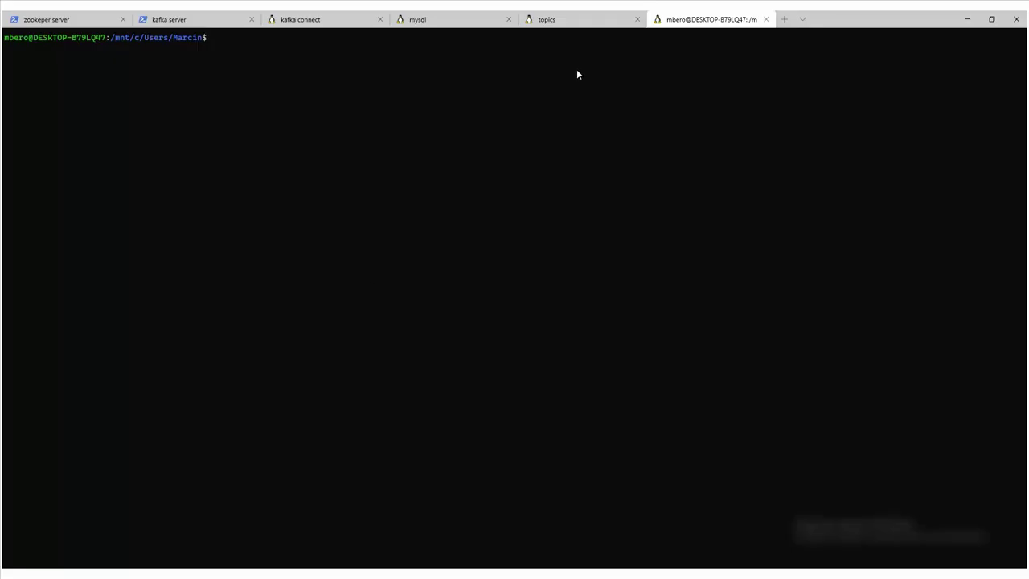
Paste the curl prefix followed by the minified connector JSON at the shell prompt.
right_click(577, 69)
key("alt+Tab")
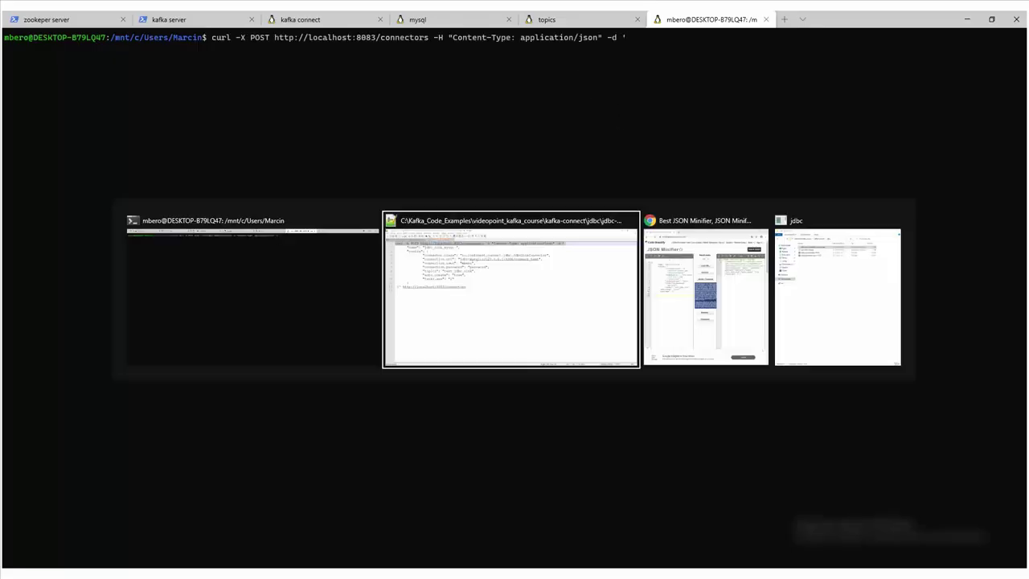
key("alt+Tab")
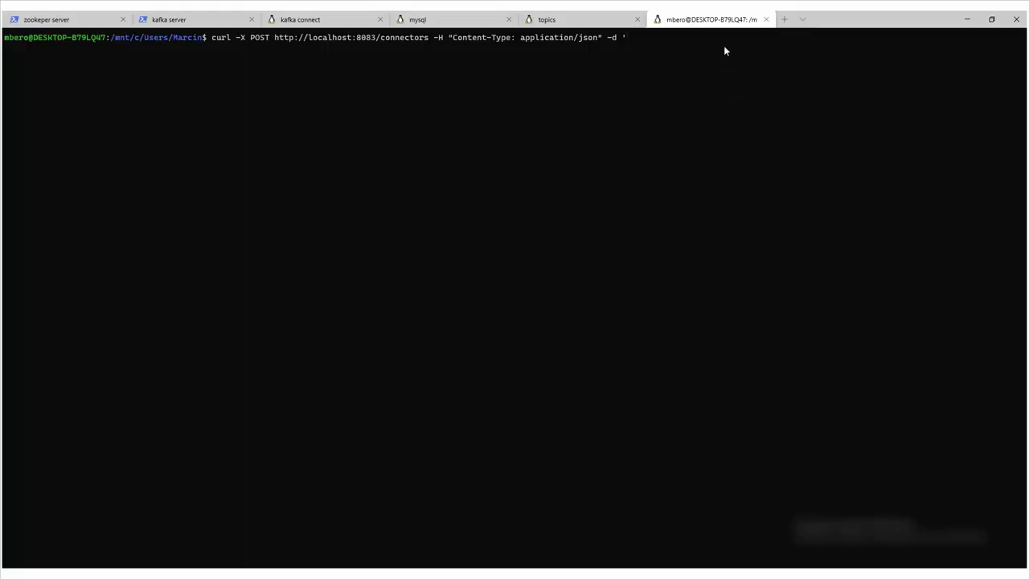
key("alt+Tab")
key("alt+Tab")
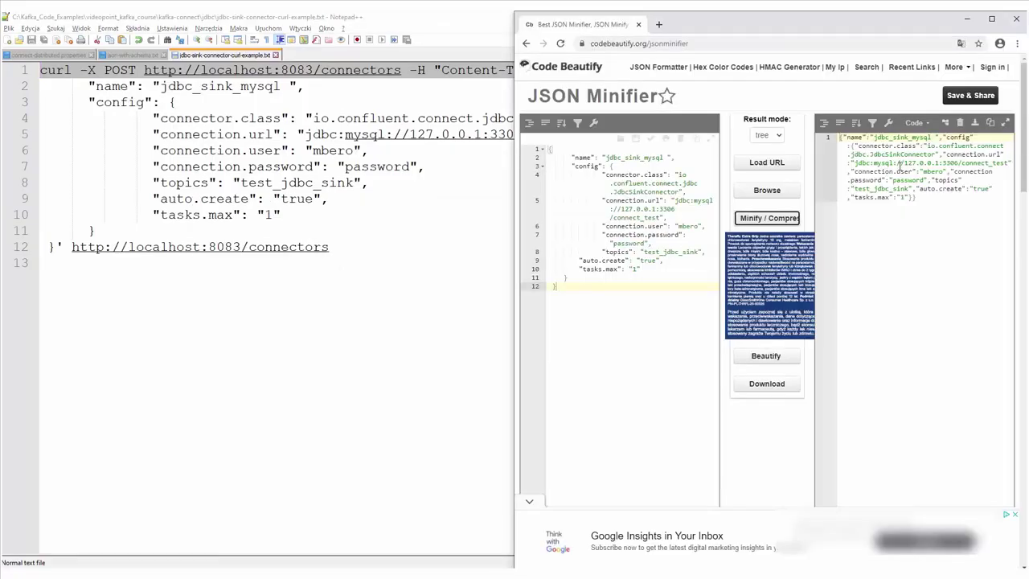
left_click(899, 163)
key("ctrl+a")
right_click(899, 163)
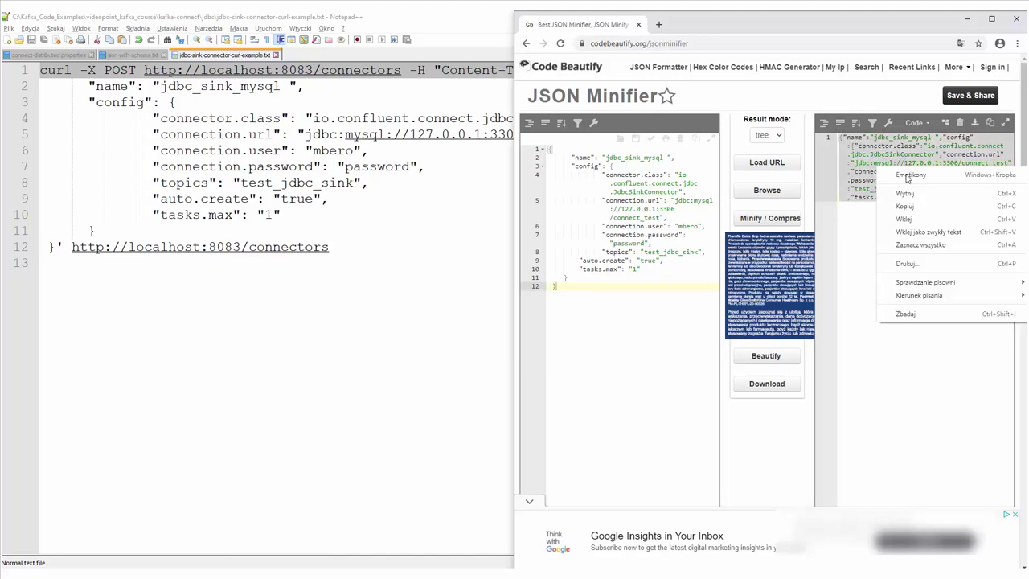
left_click(917, 209)
left_click(270, 291)
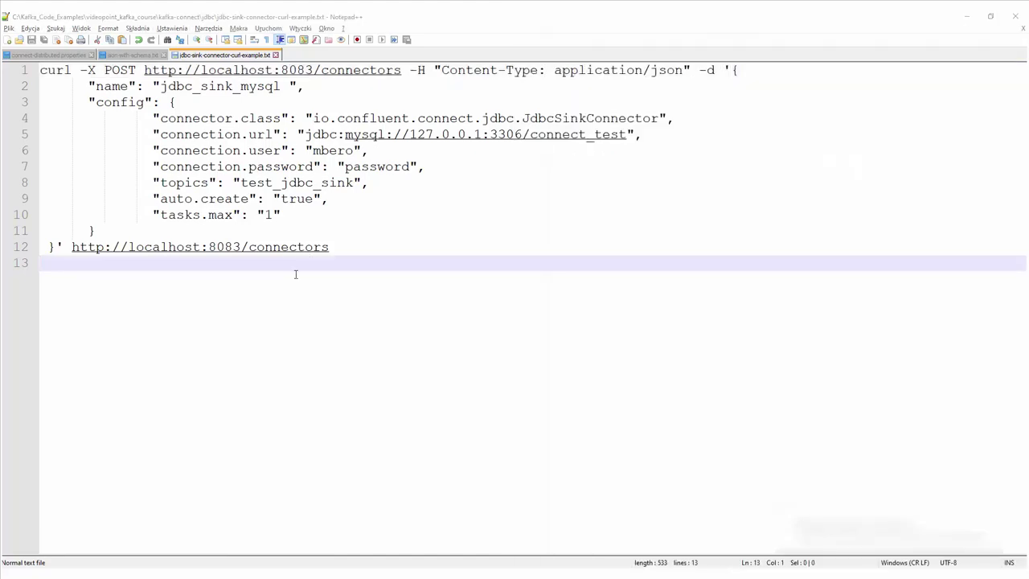
key("alt+Tab")
key("alt+Tab")
key("Tab")
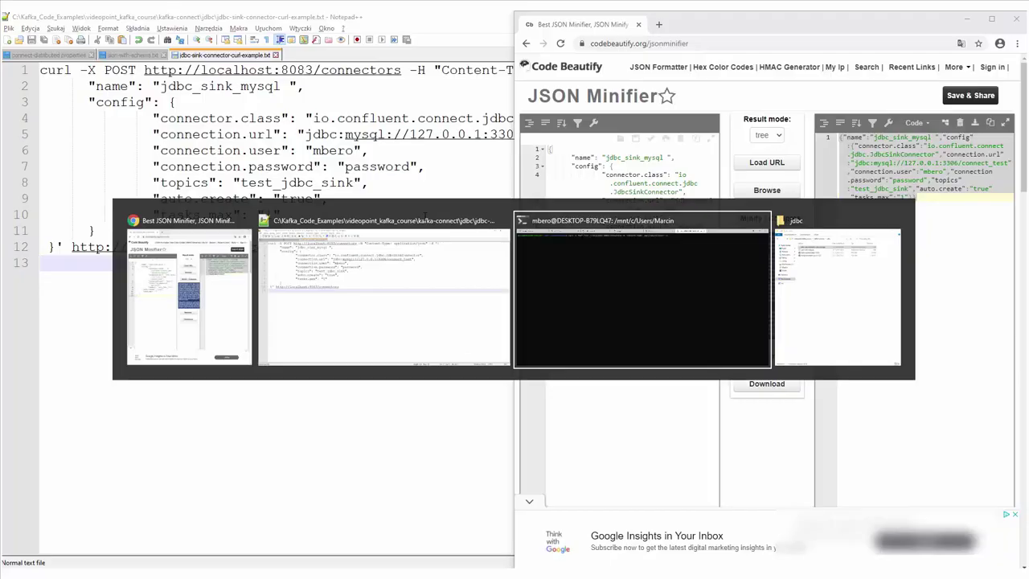
key("ctrl+v")
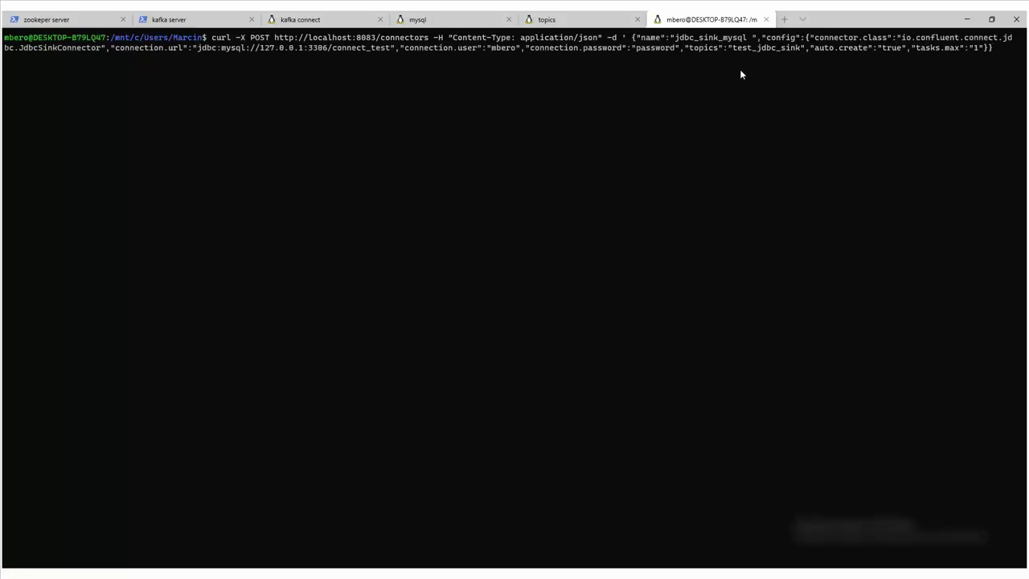
Append the closing quote and connectors endpoint URL from line 12 to the command.
key("alt+Tab")
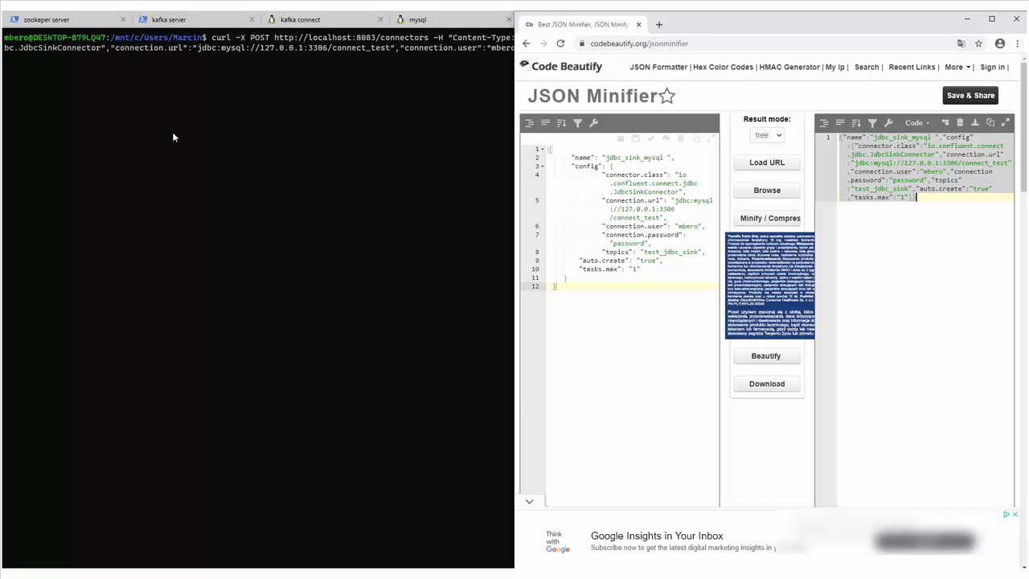
key("alt+Tab")
key("Tab")
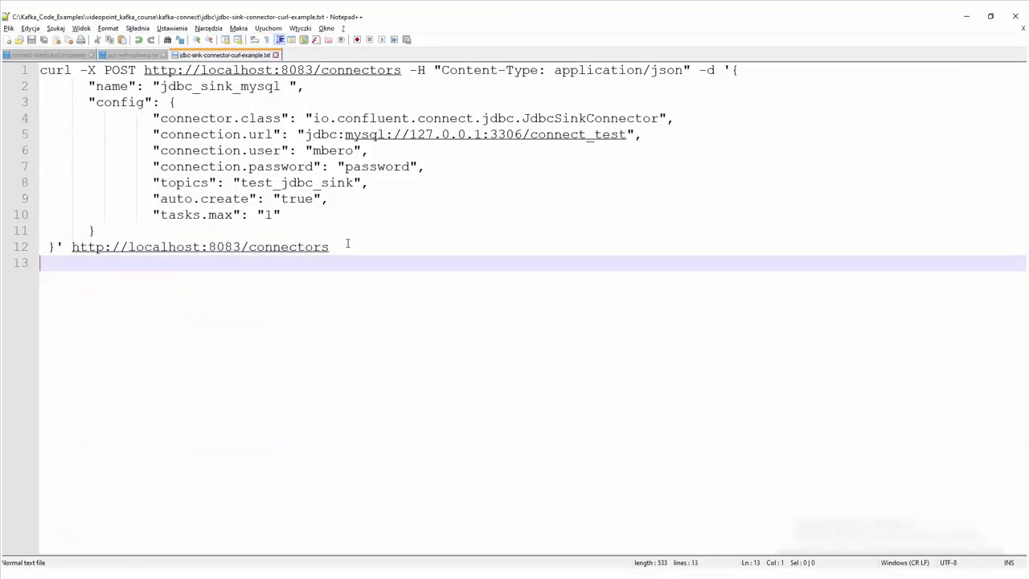
left_click_drag(346, 246, 58, 248)
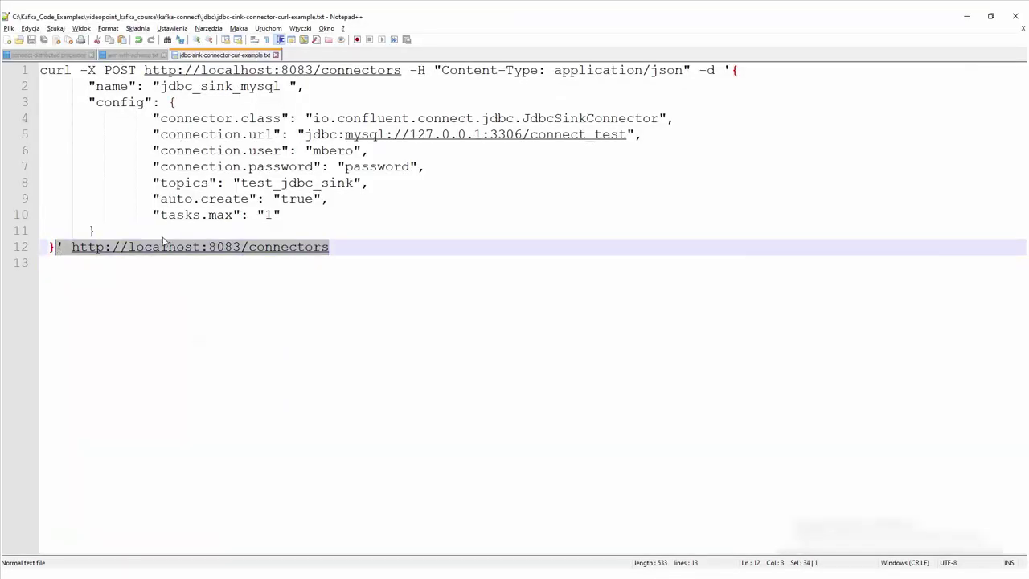
key("alt+Tab")
key("alt+Tab")
key("Tab")
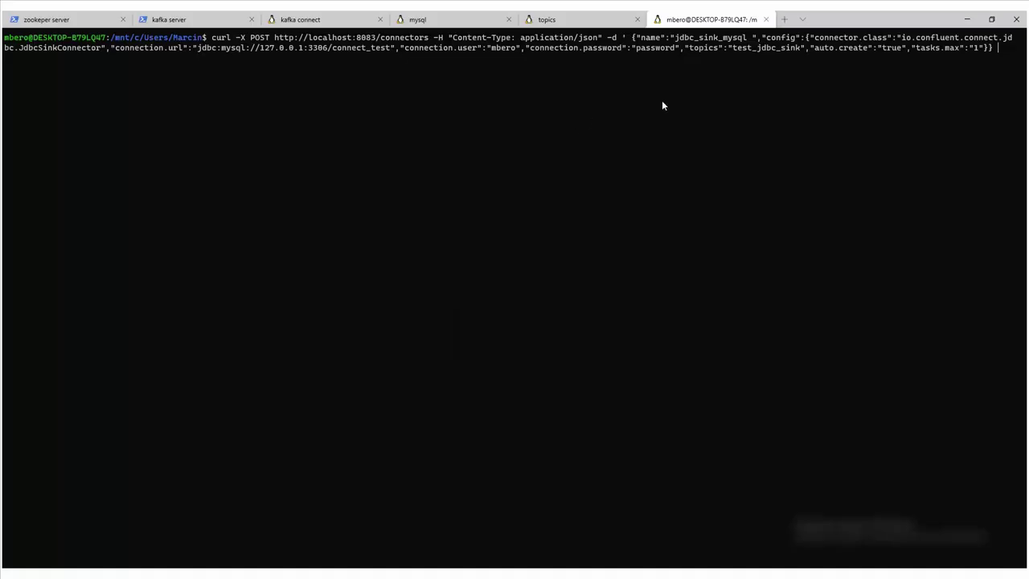
key("ctrl+v")
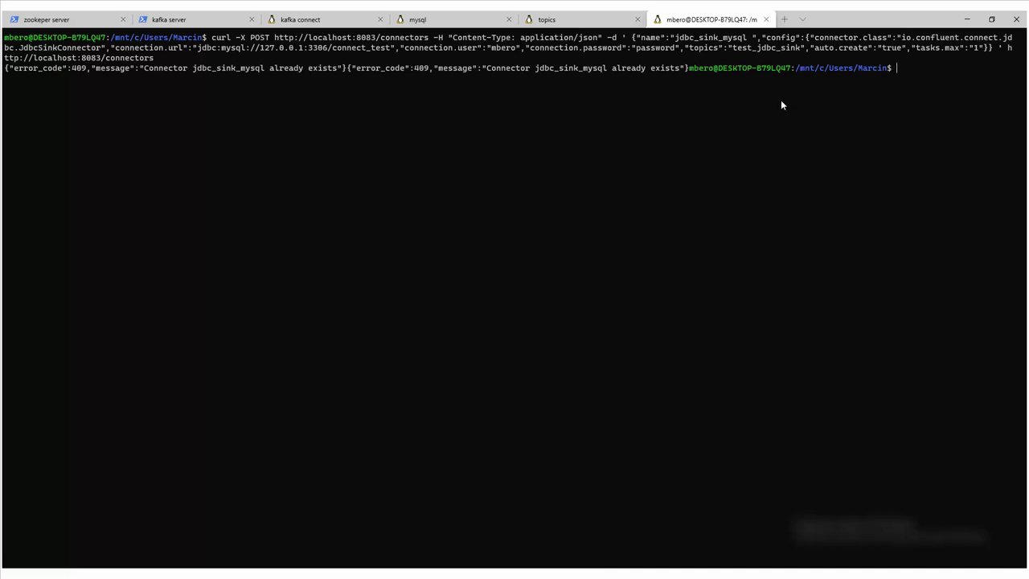
Clear the screen and list registered connectors with curl localhost:8083/connectors.
type("clear")
key("Return")
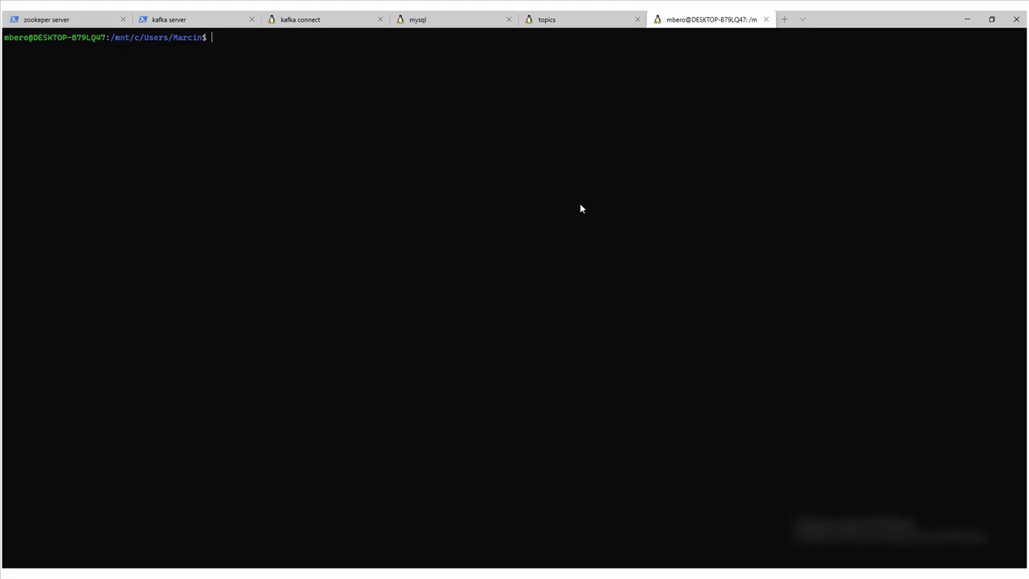
type("curl localhost:8083/connectors")
key("Return")
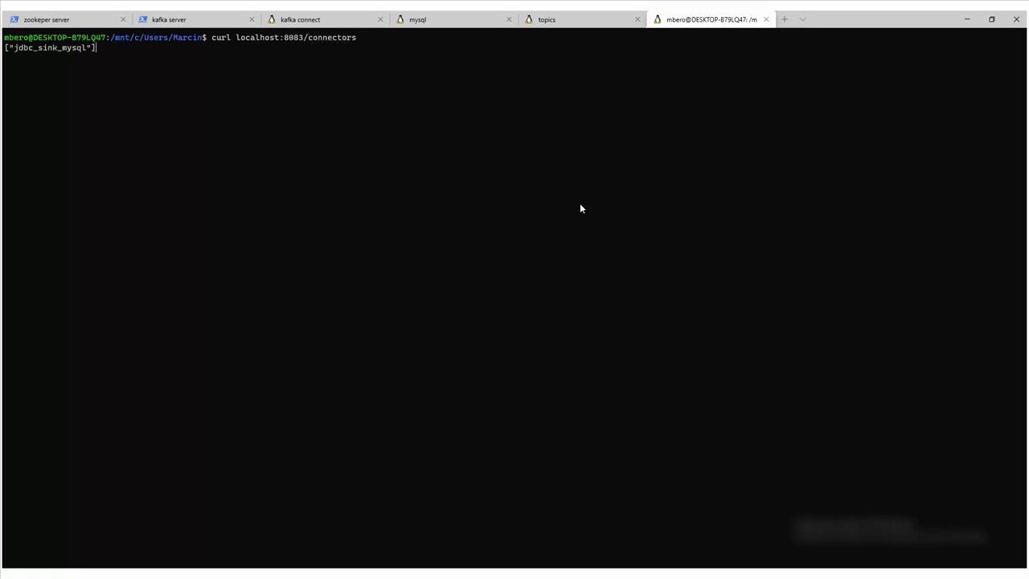
Copy jdbc_sink_mysql and extend the previous request with /jdbc_sink_mysql/tasks | jq.
double_click(32, 47)
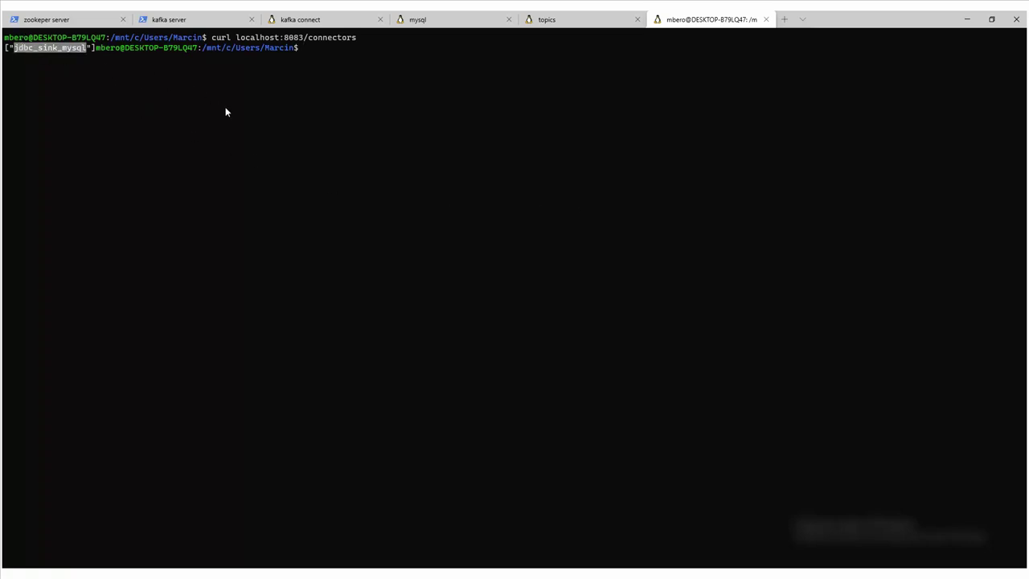
key("ctrl+c")
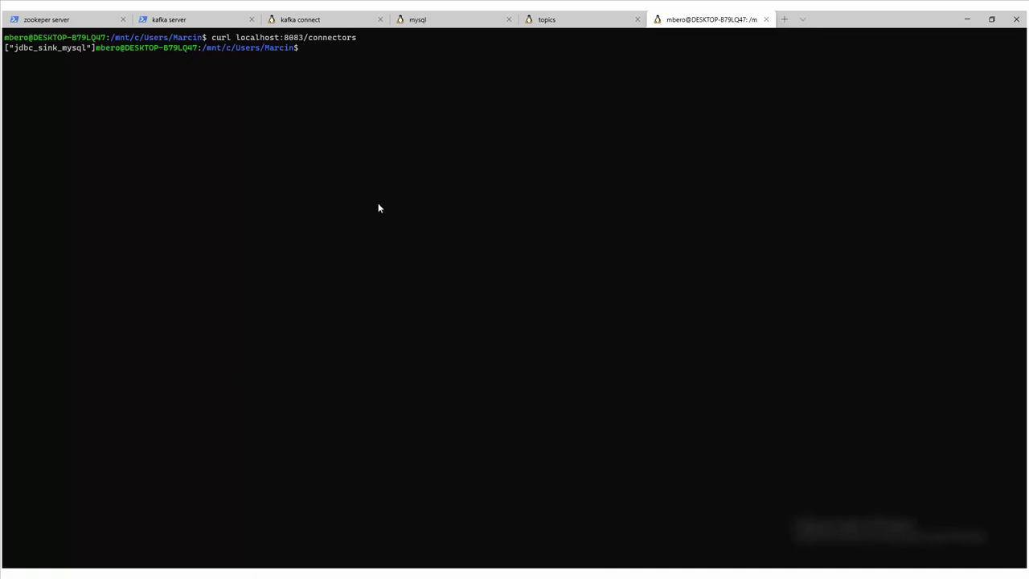
key("Up")
type("/")
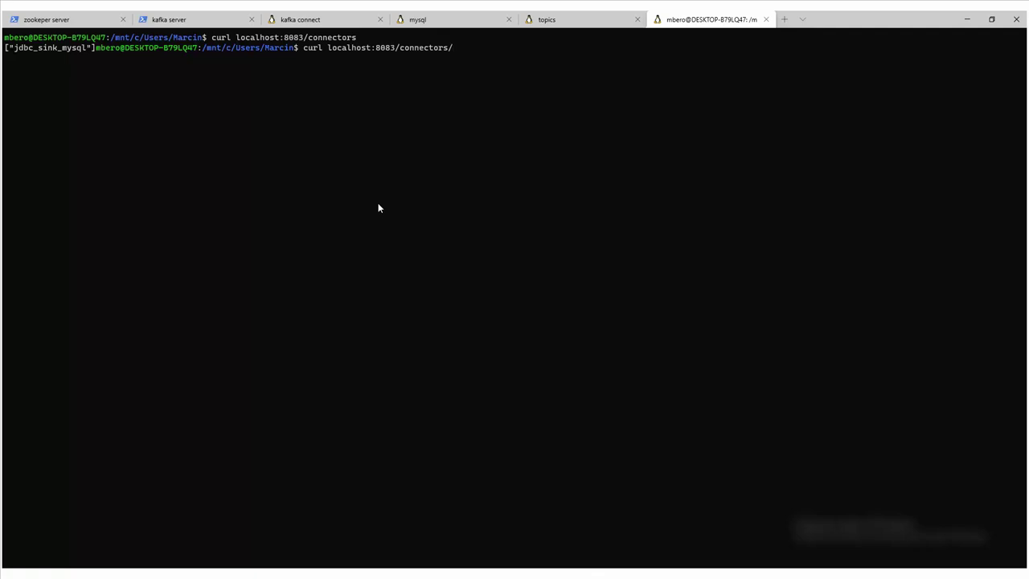
type("jdbc_sink_mysql/tasks | jq")
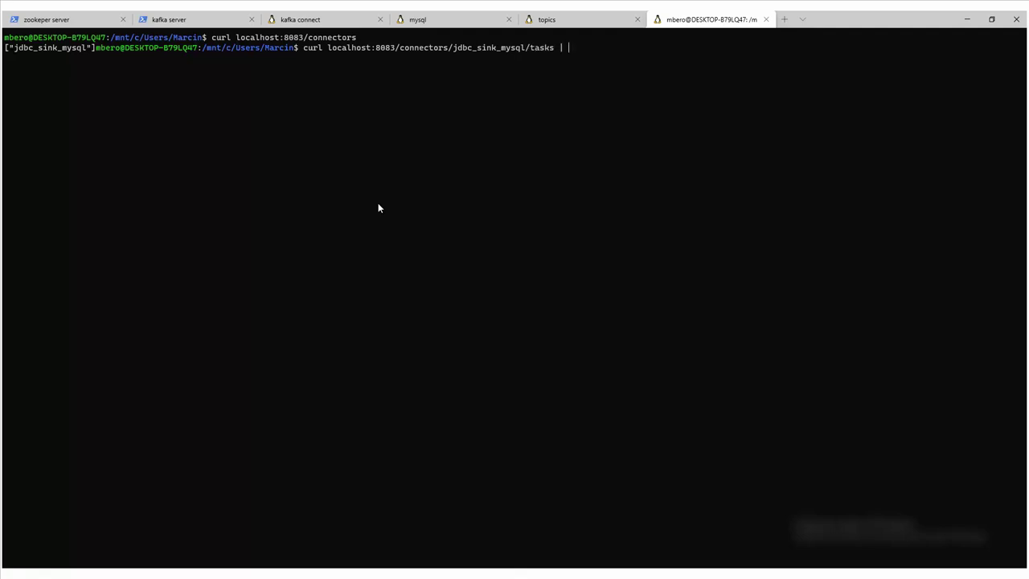
Run the tasks request to show jdbc_sink_mysql's task configuration as formatted JSON.
key("Return")
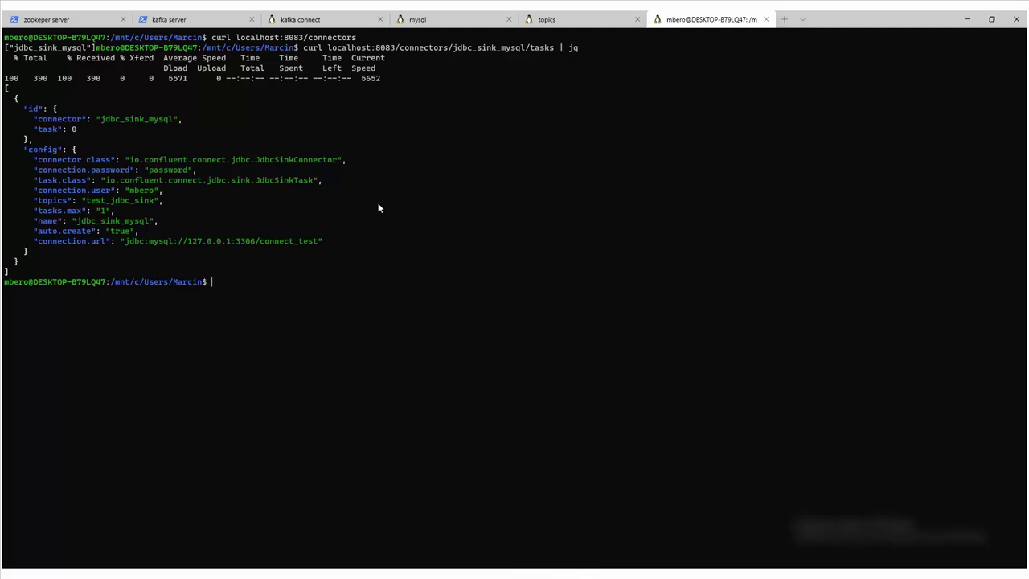
left_click_drag(349, 255, 228, 242)
left_click(227, 242)
double_click(263, 179)
double_click(121, 118)
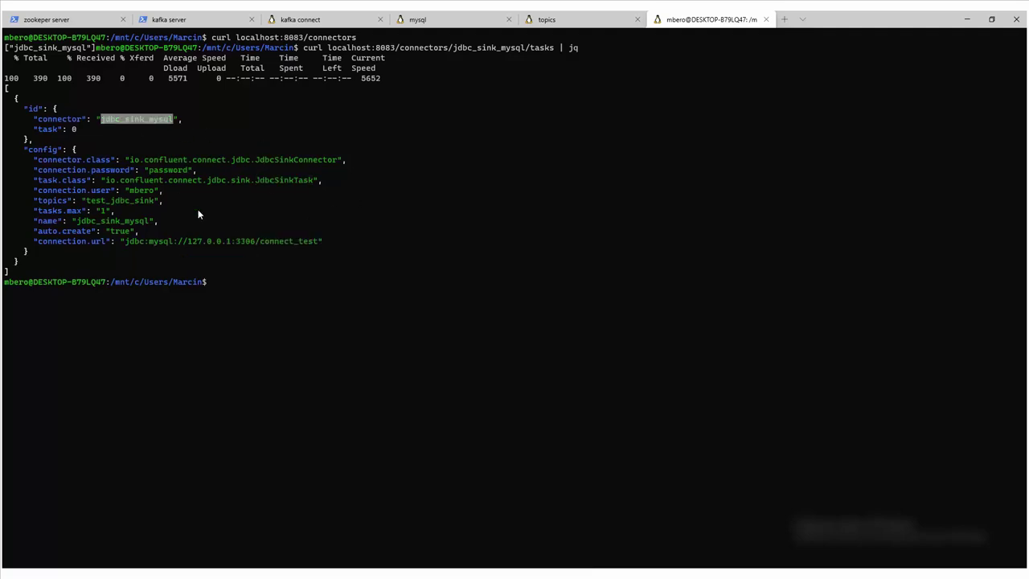
Compare against connector.class in the saved example, then view the kafka connect tab's log.
key("alt+Tab")
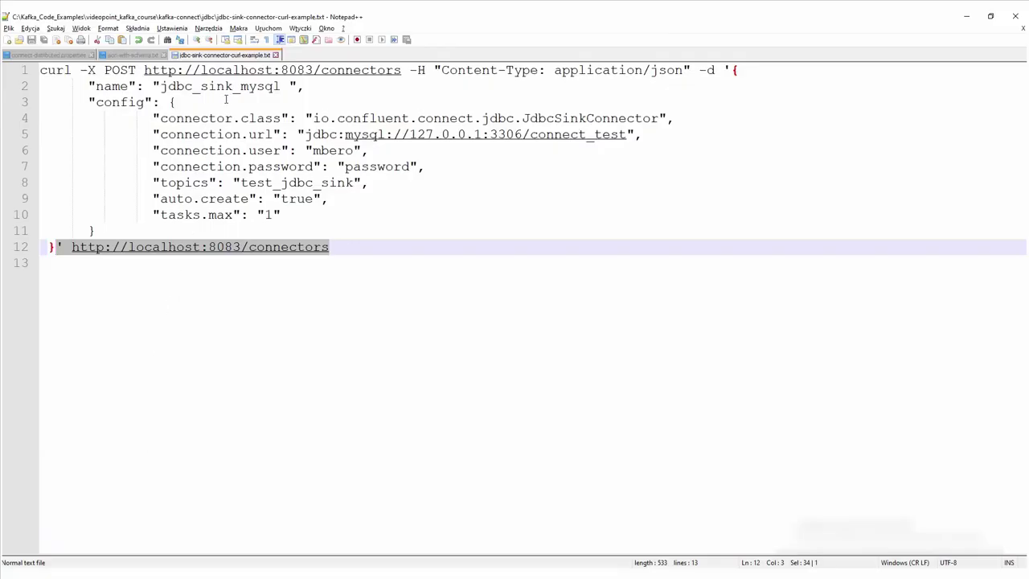
left_click(227, 112)
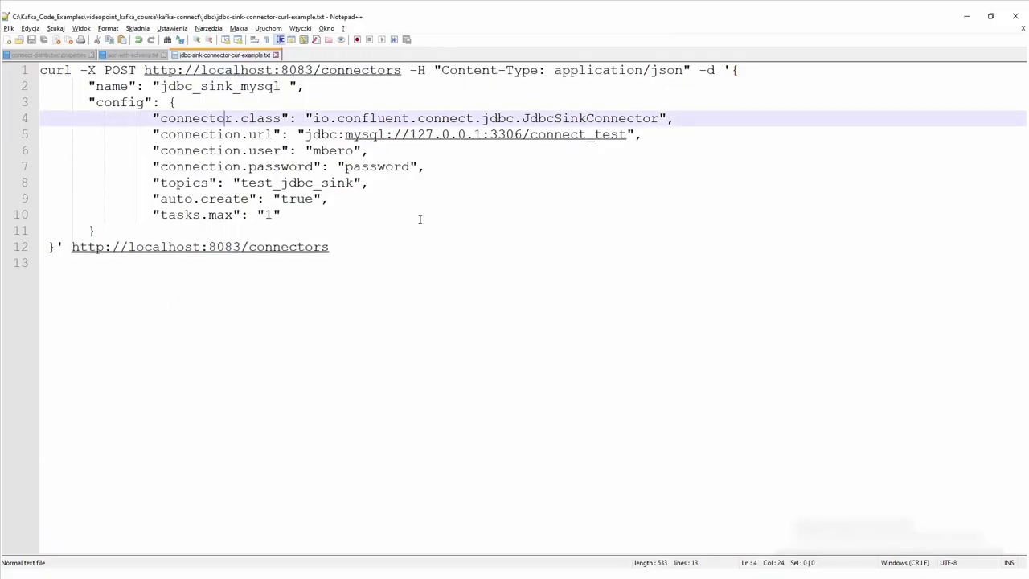
key("alt+Tab")
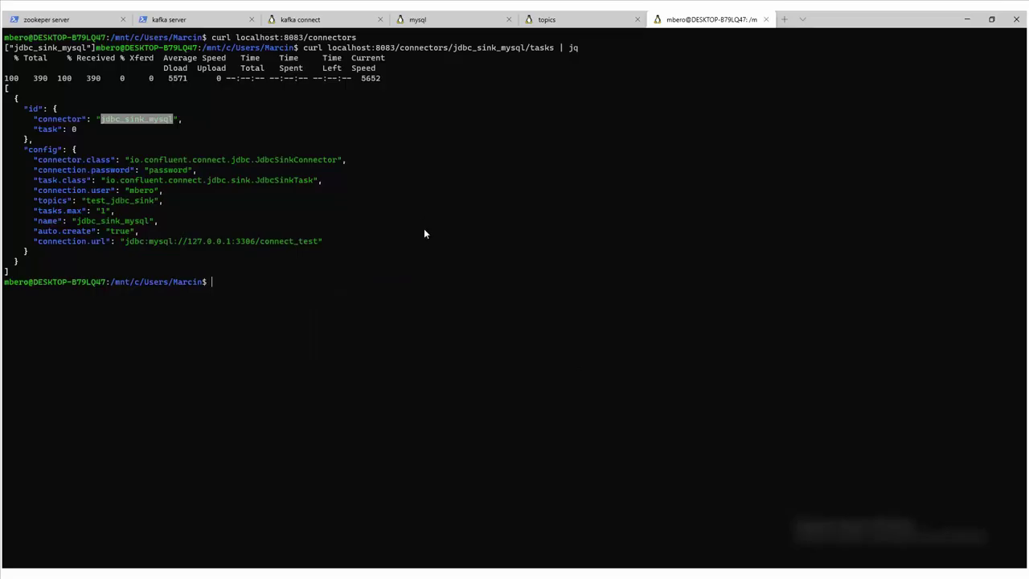
left_click(348, 211)
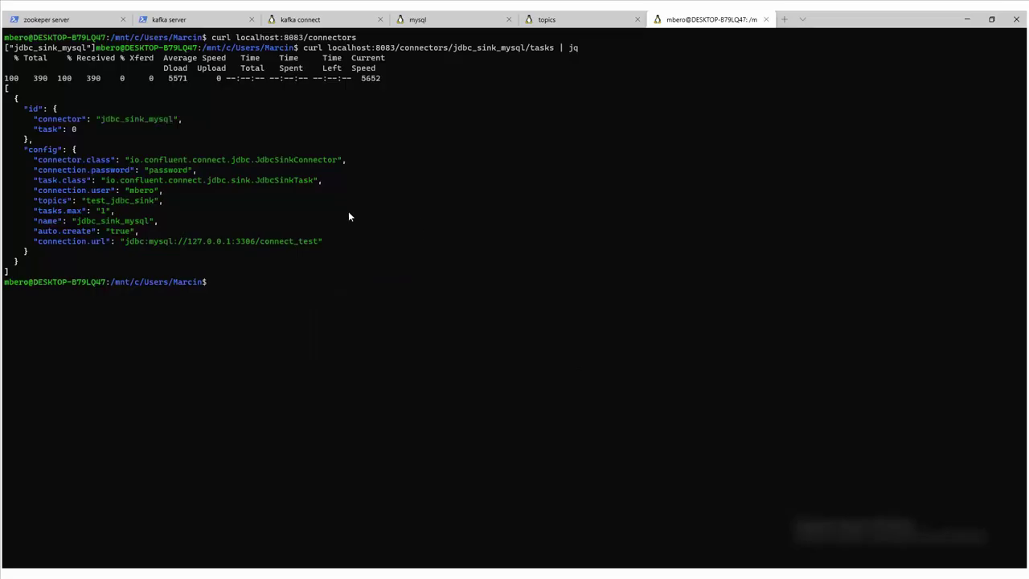
left_click(349, 19)
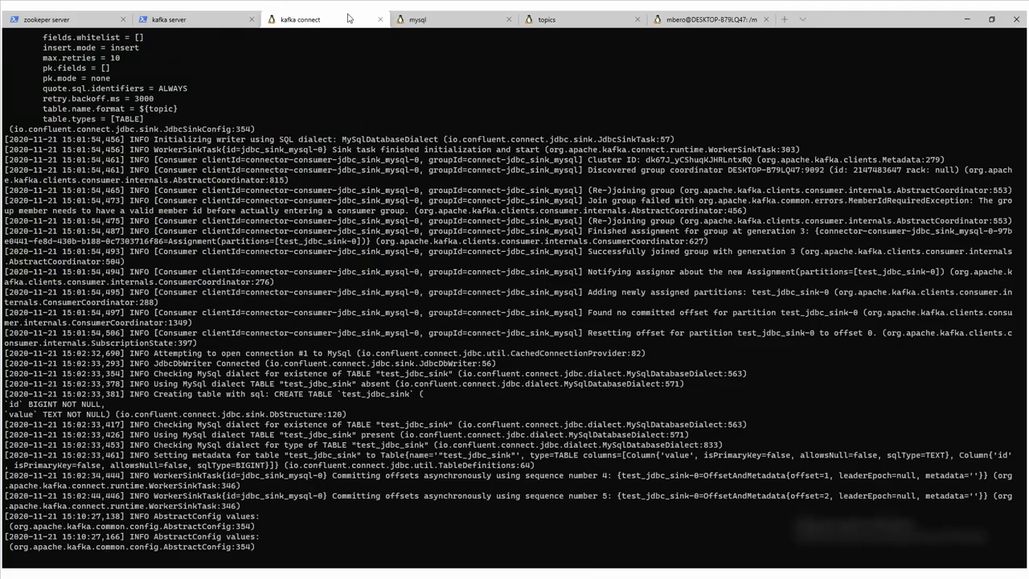
Log into MySQL in the mysql tab with the new user account and its password.
left_click(749, 19)
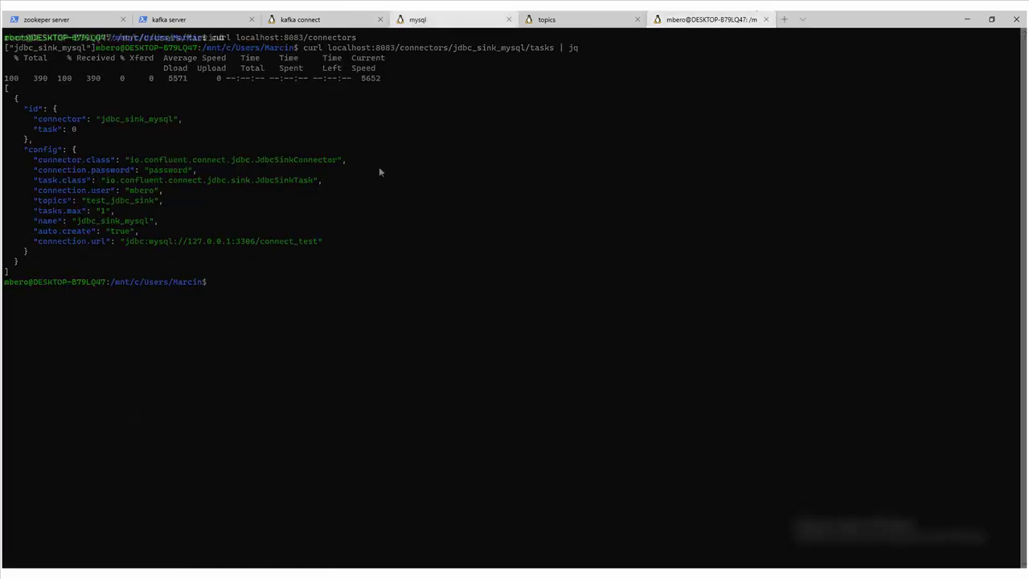
key("ctrl+alt+4")
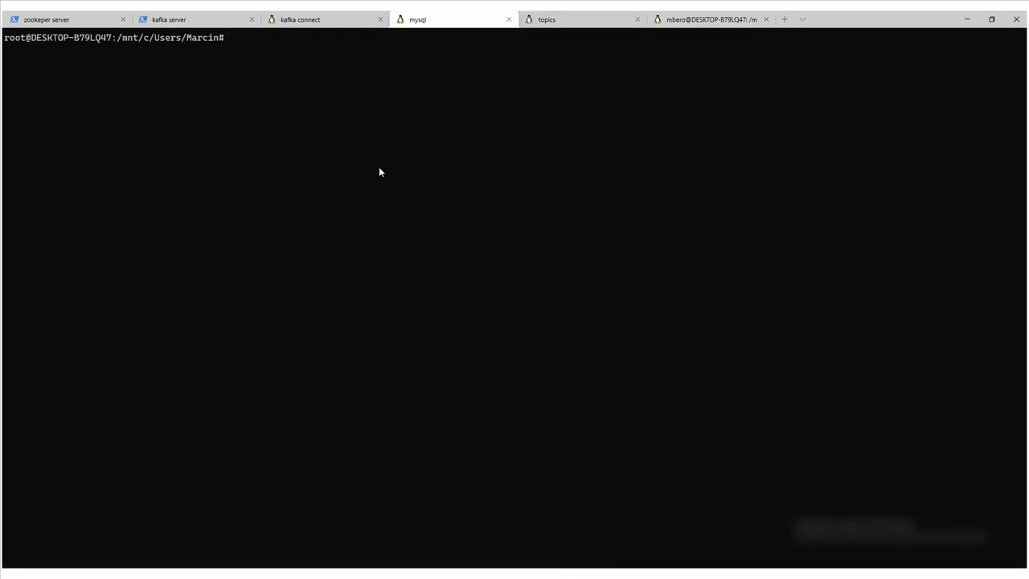
type("mysql -u mbero -p")
key("Return")
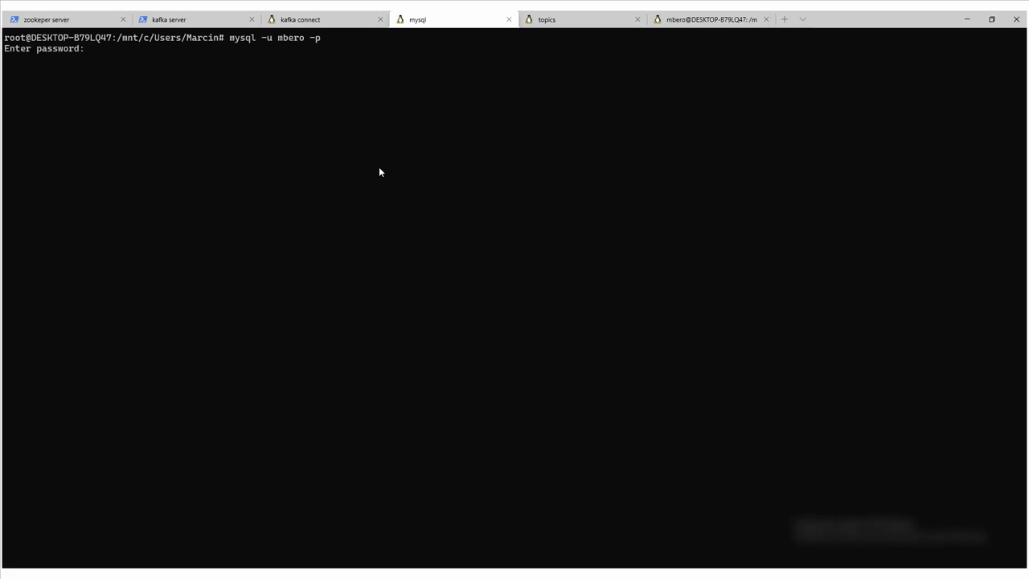
key("Return")
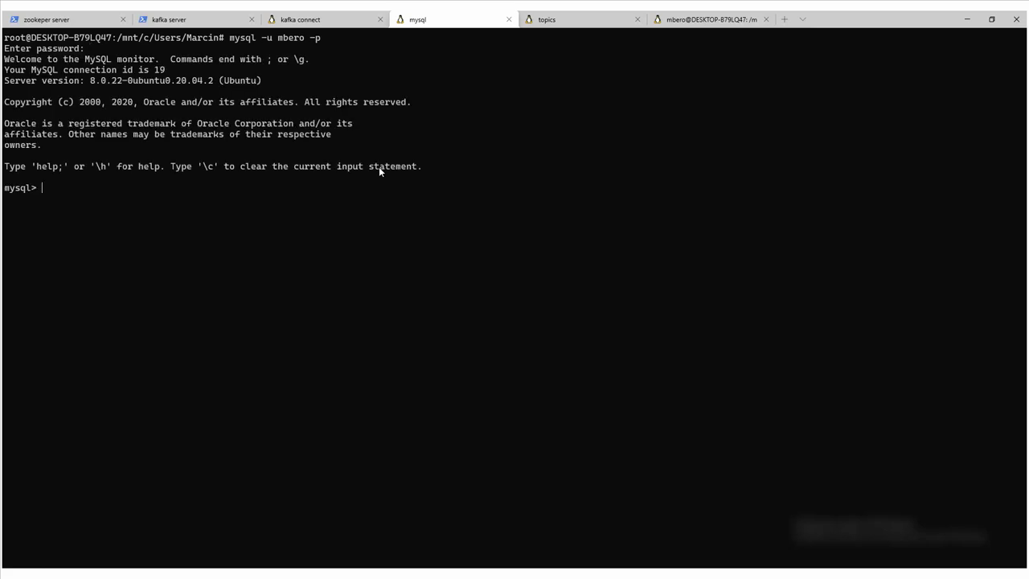
List the databases, switch to connect_test, and confirm show tables returns an empty set.
type("show databasesx;")
key("Return")
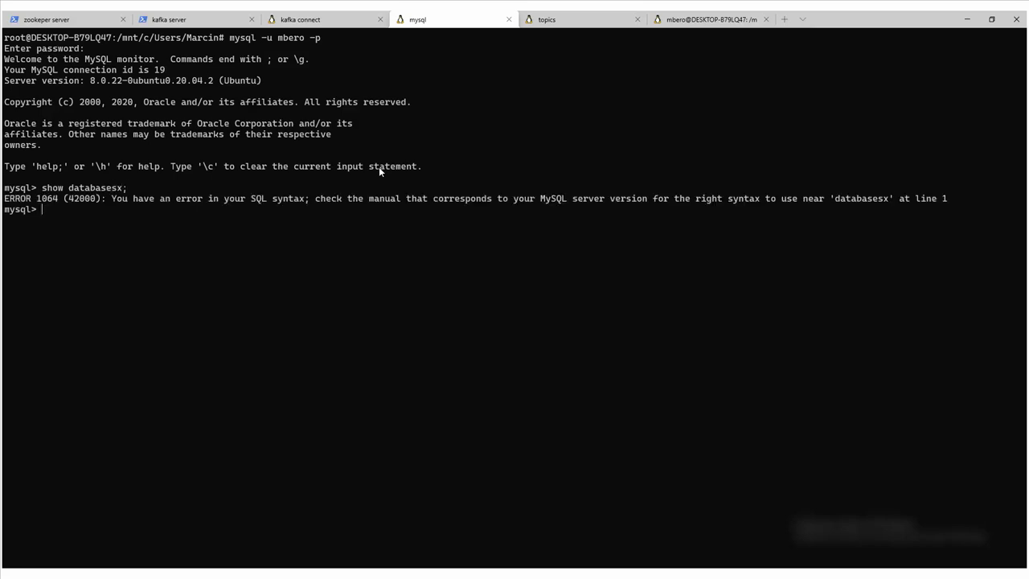
key("Up")
key("BackSpace")
key("BackSpace")
type(";")
key("Return")
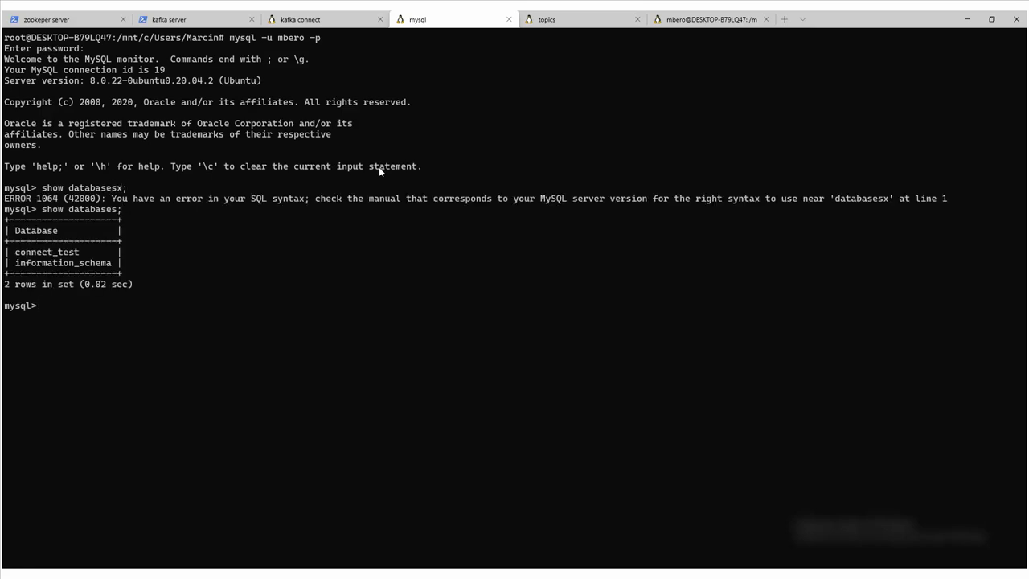
type("use connect_test;")
key("Return")
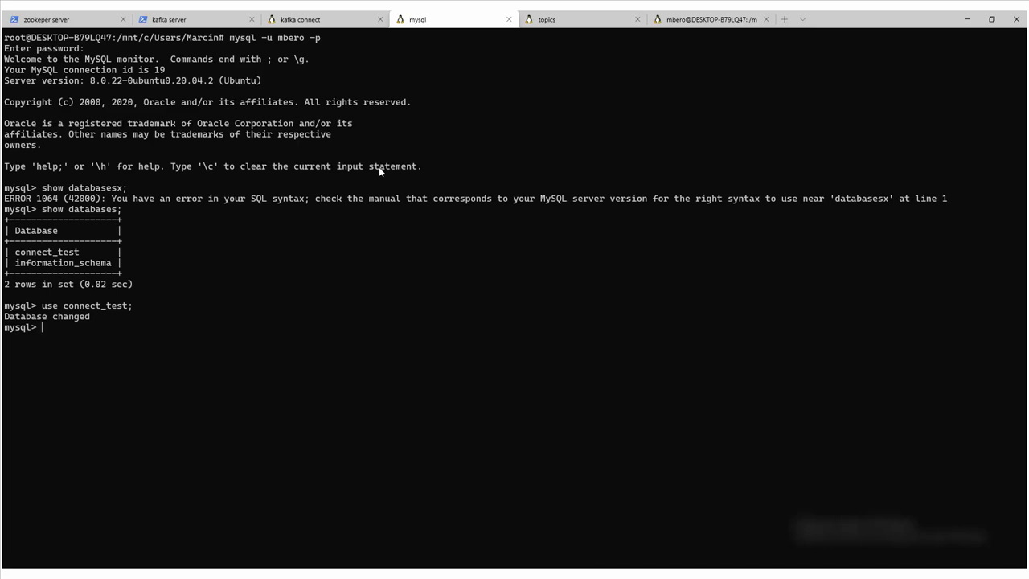
type("show tables;")
key("Return")
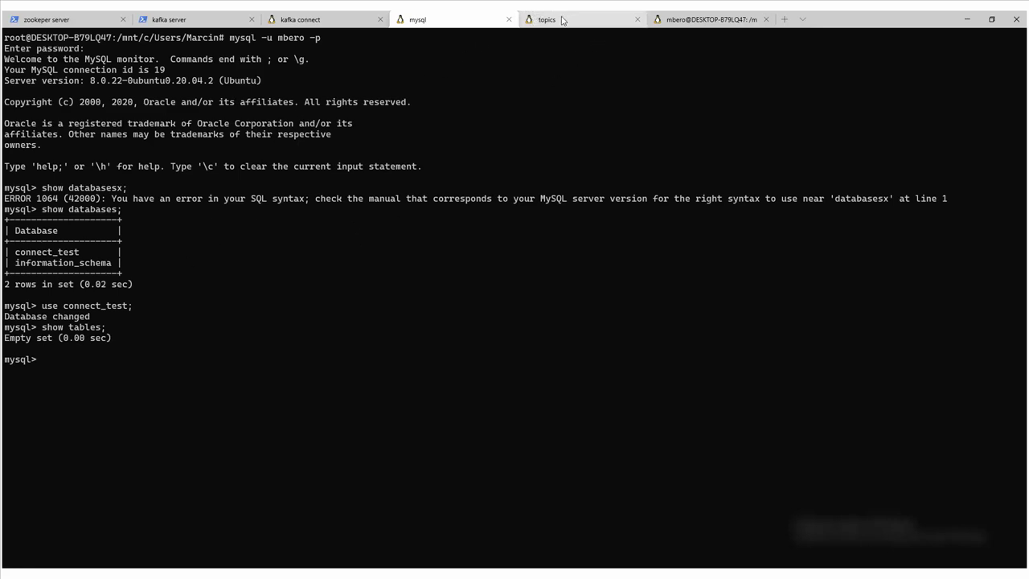
Select the topic name test_jdbc_sink on line 8 of the connector config, then return to the topics tab.
key("alt+Tab")
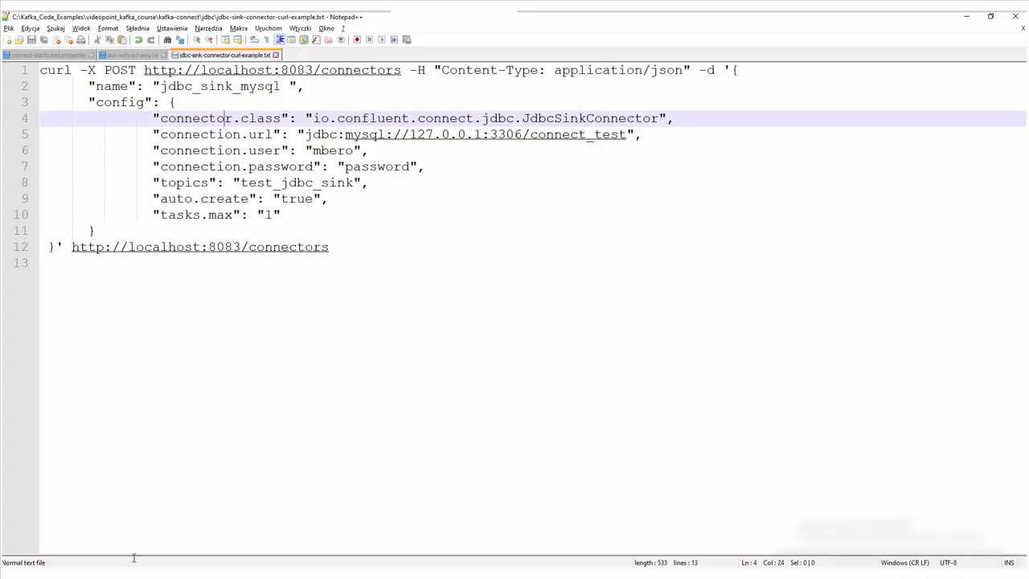
double_click(294, 182)
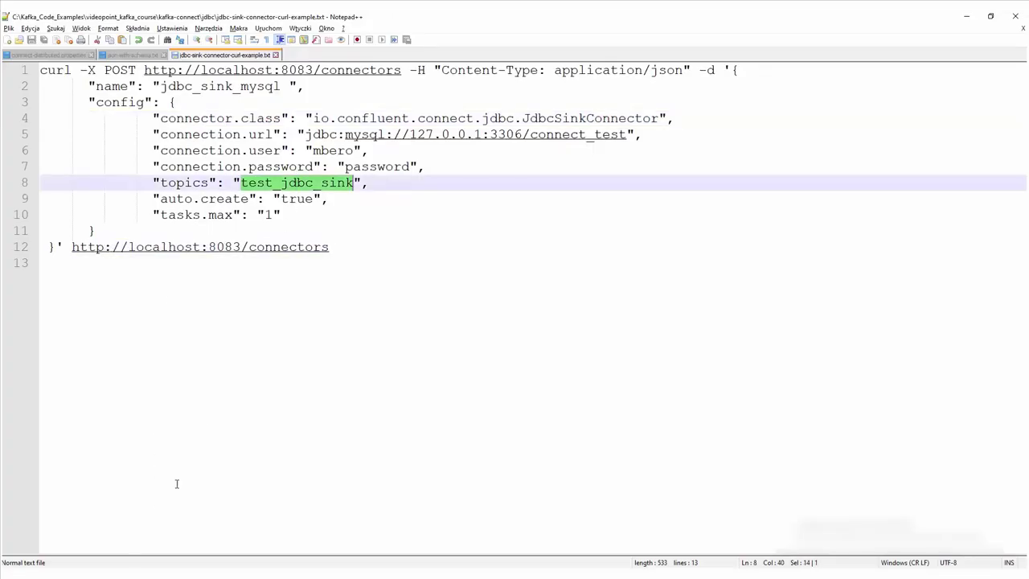
key("alt+Tab")
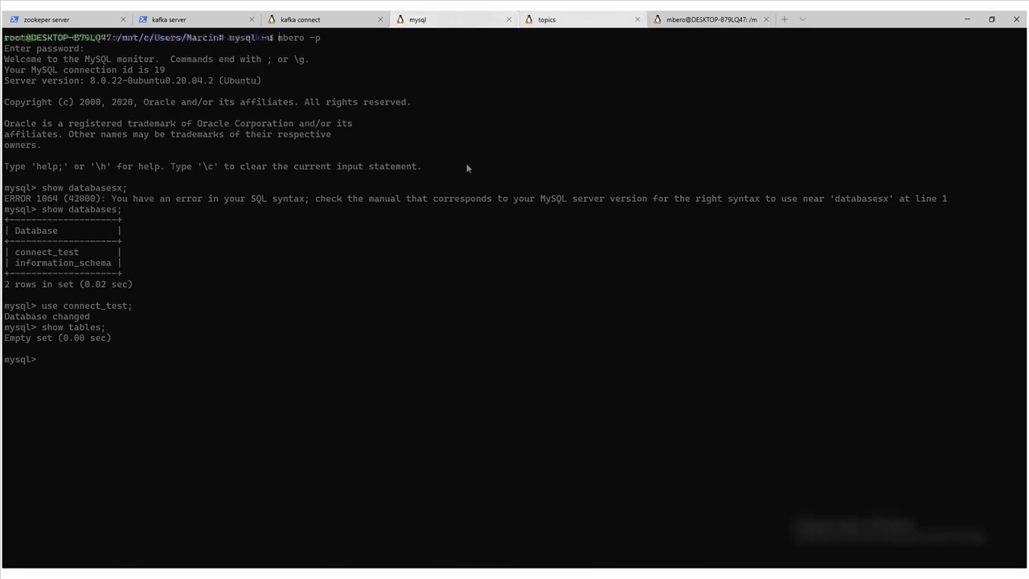
key("ctrl+Tab")
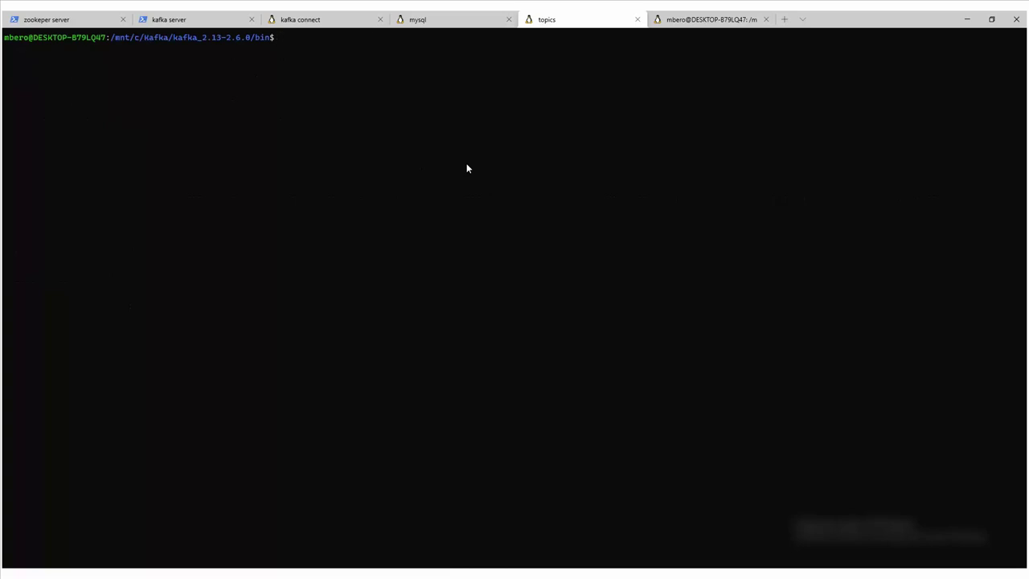
Build the kafka-console-producer.sh command with --broker-list localhost:9092 --topic test_jdbc_sink, pasting the topic name.
type("./kafka-console-p")
key("Tab")
type("--b")
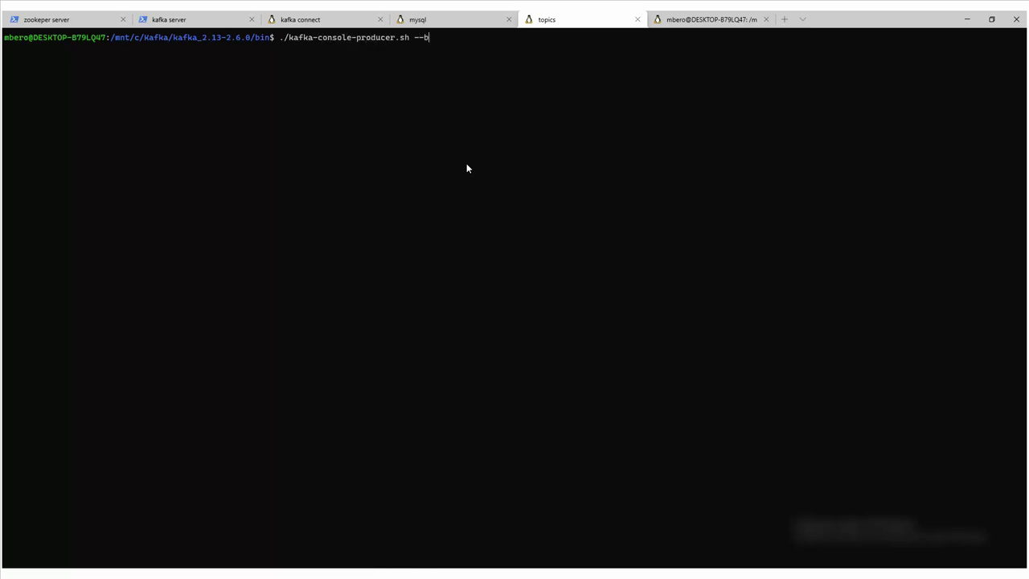
type("roker-list lo")
key("BackSpace")
type("ocalhost:9092 --topic")
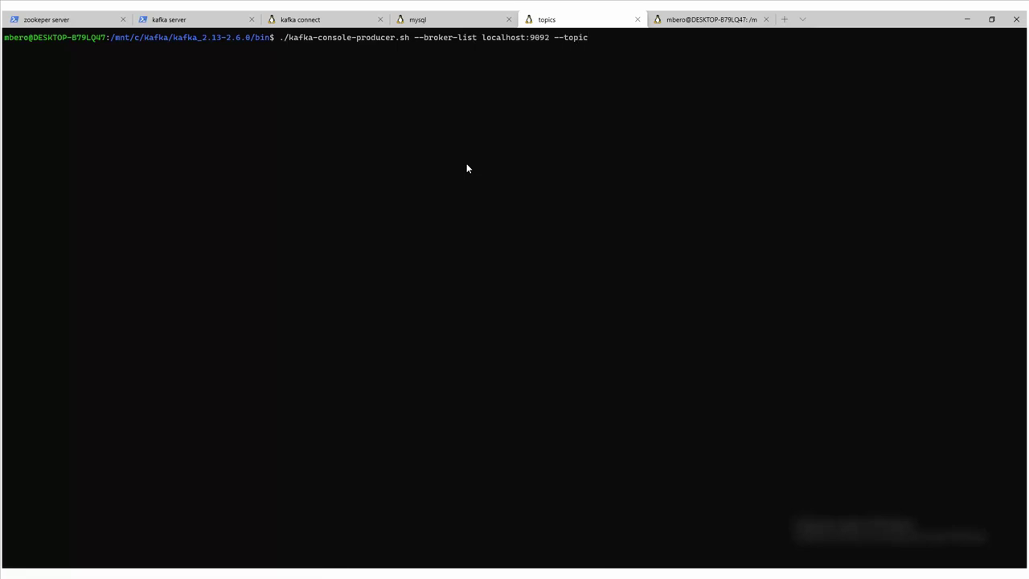
key("alt+Tab")
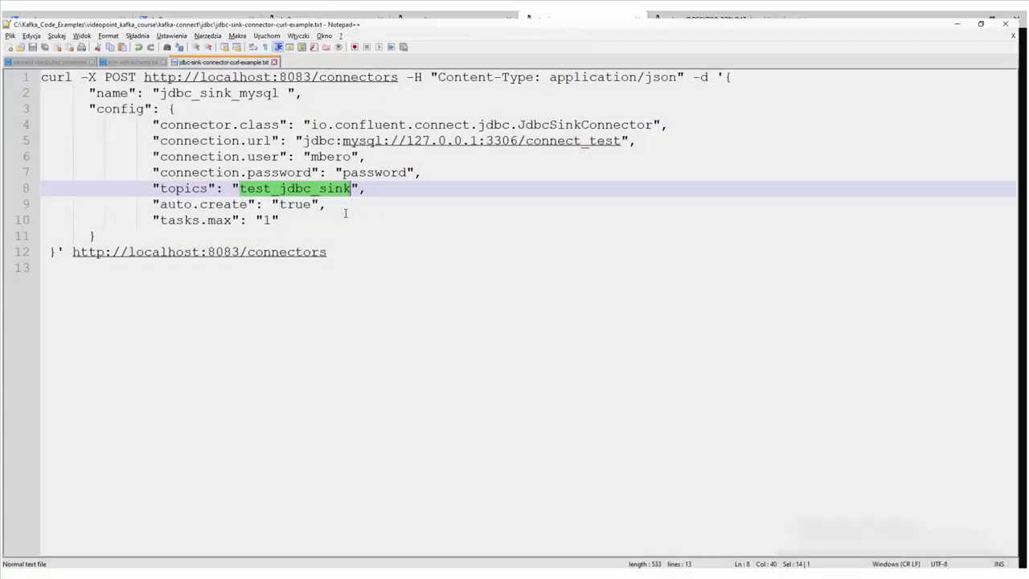
key("ctrl+c")
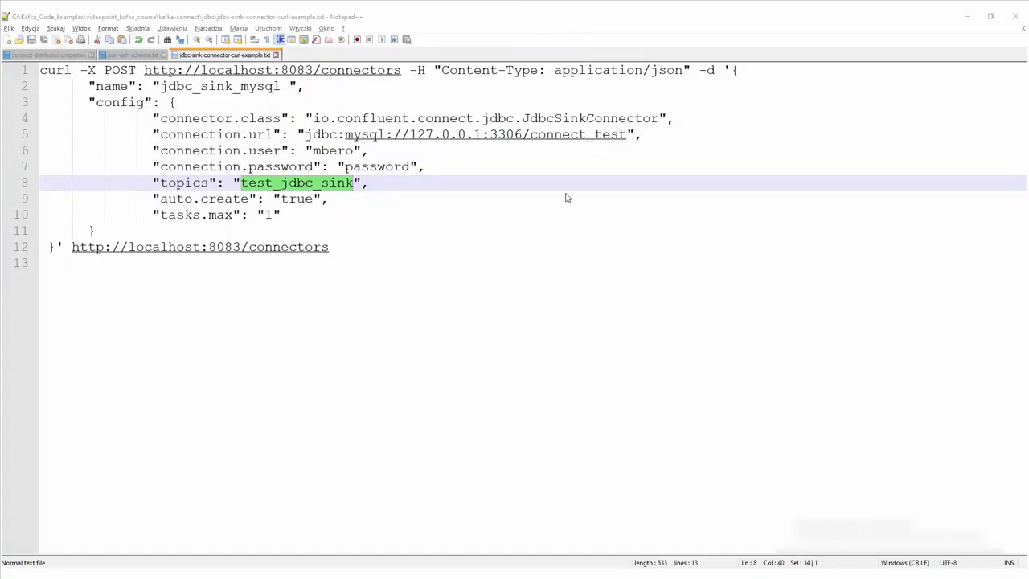
key("alt+Tab")
key("ctrl+v")
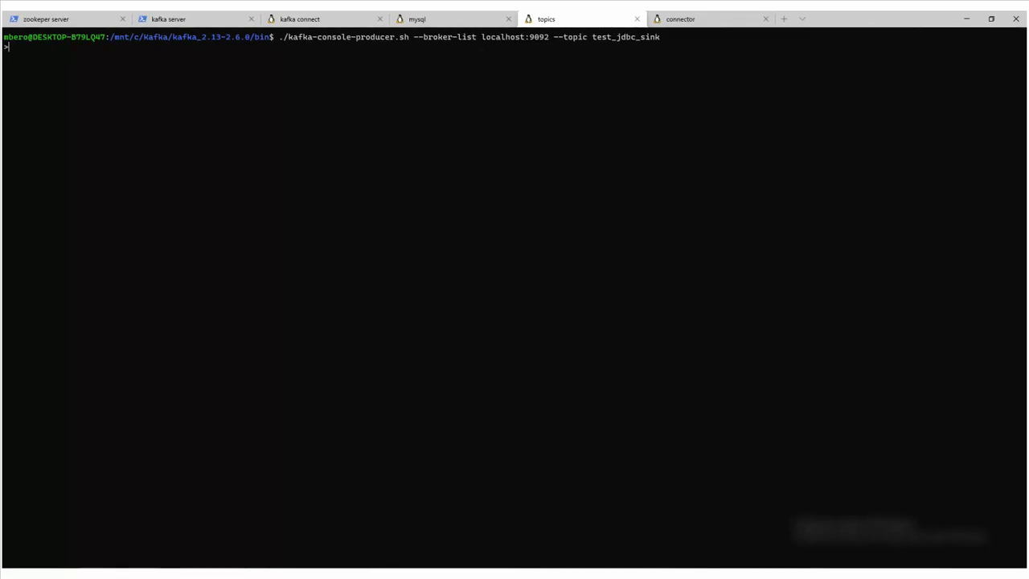
key("alt+Tab")
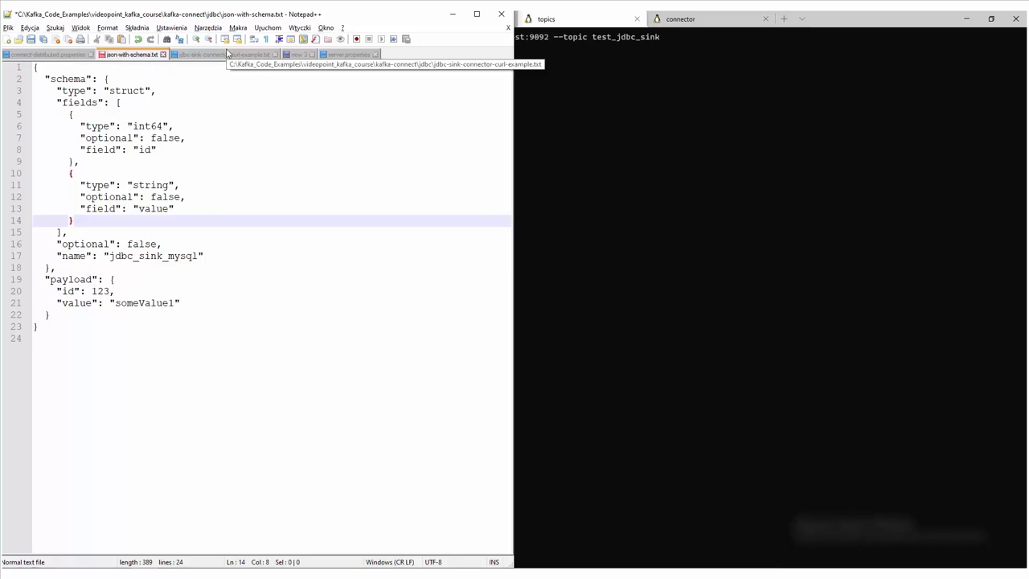
Copy the whole schema-and-payload JSON message from json-with-schema.txt.
left_click_drag(78, 320, 23, 71)
right_click(68, 95)
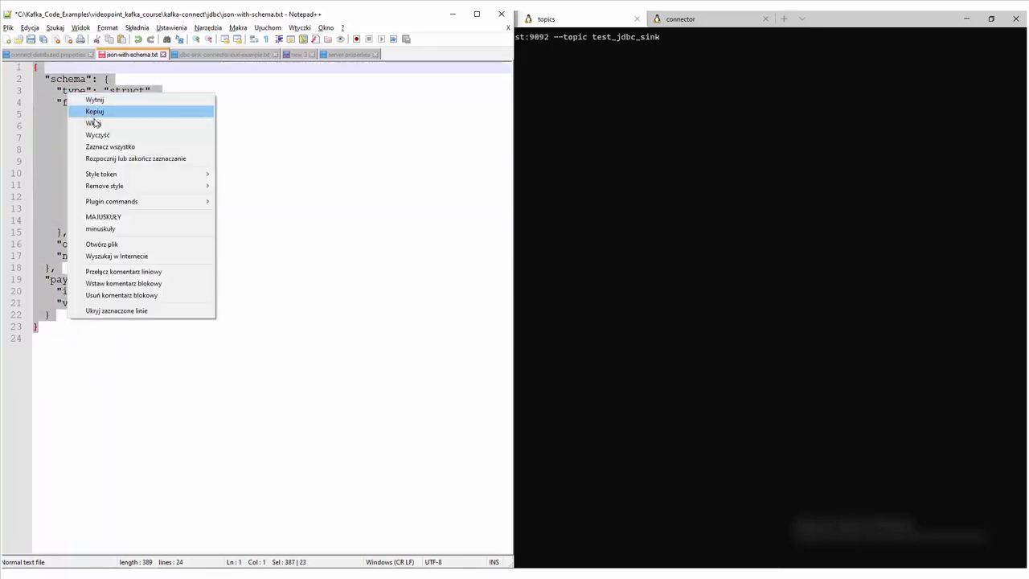
left_click(95, 111)
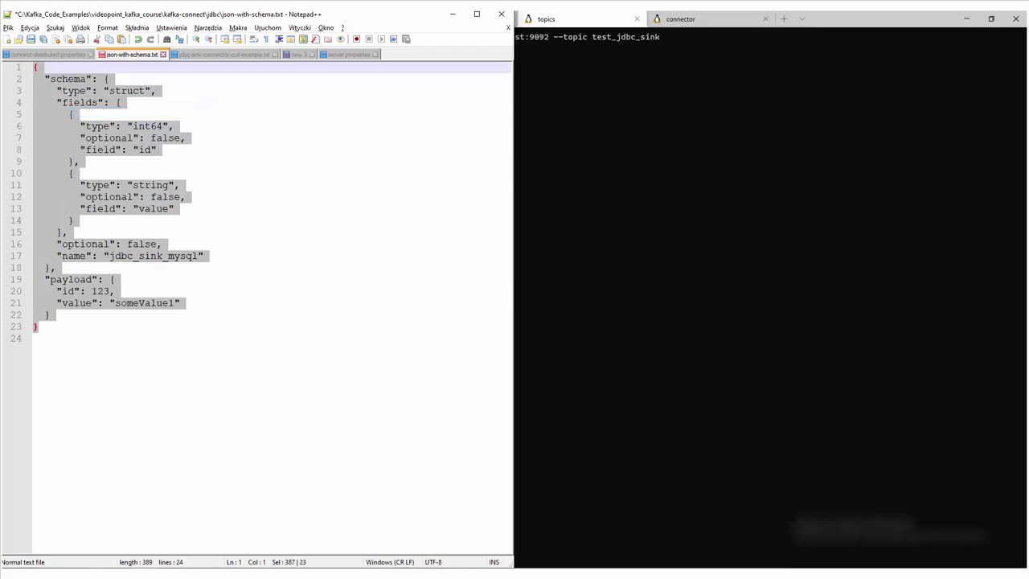
Minify the pasted JSON in Code Beautify and select the one-line output.
key("alt+Tab")
left_click(638, 176)
key("ctrl+v")
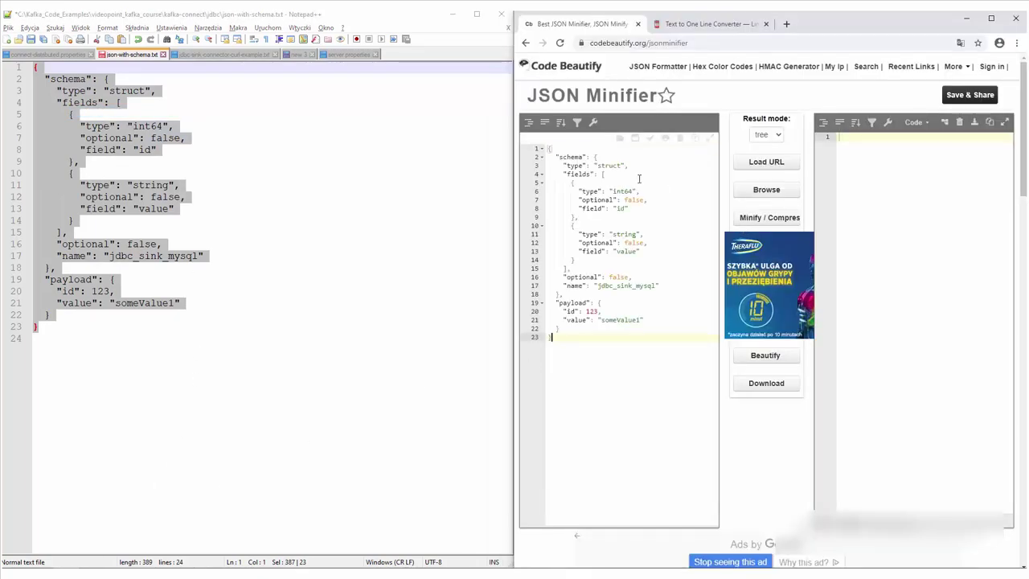
left_click(769, 217)
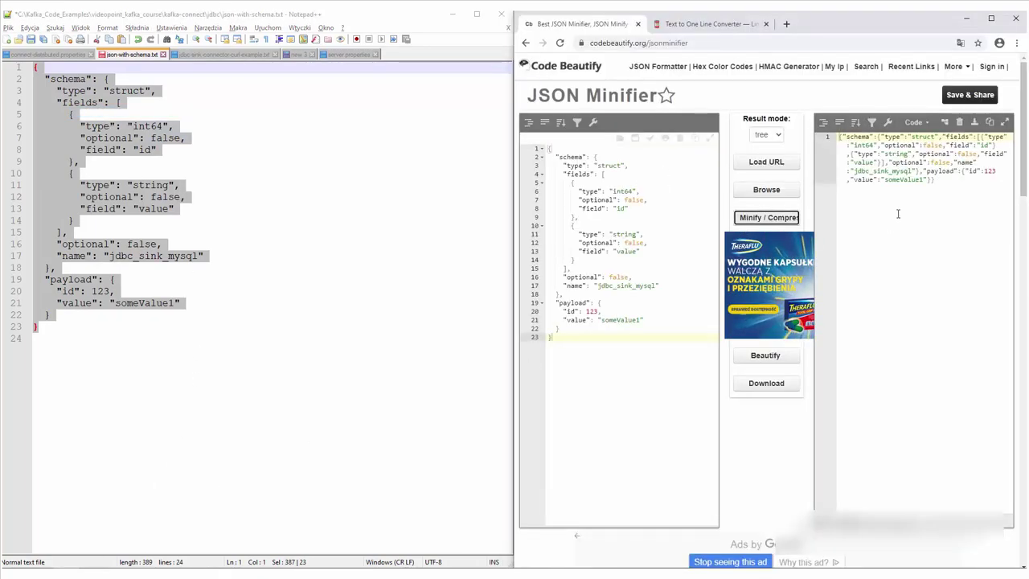
left_click(937, 182)
key("ctrl+a")
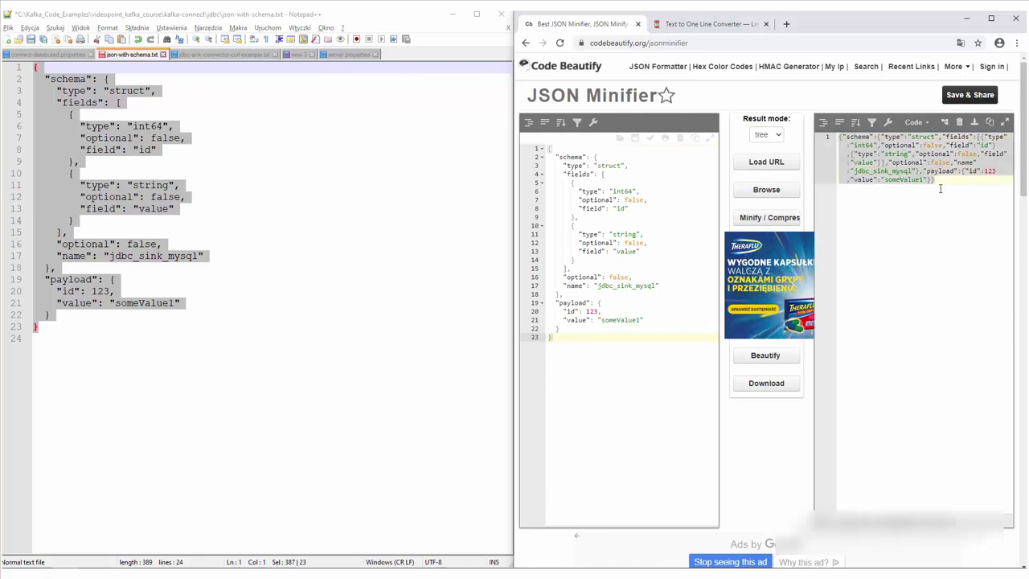
Send the minified JSON message to the test_jdbc_sink topic from the producer prompt.
key("alt+Tab")
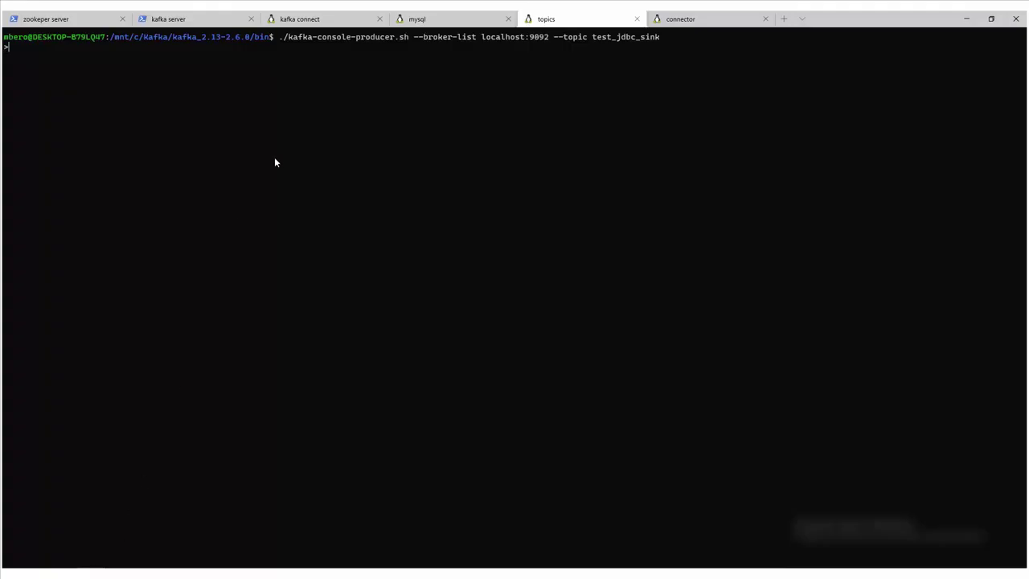
key("ctrl+v")
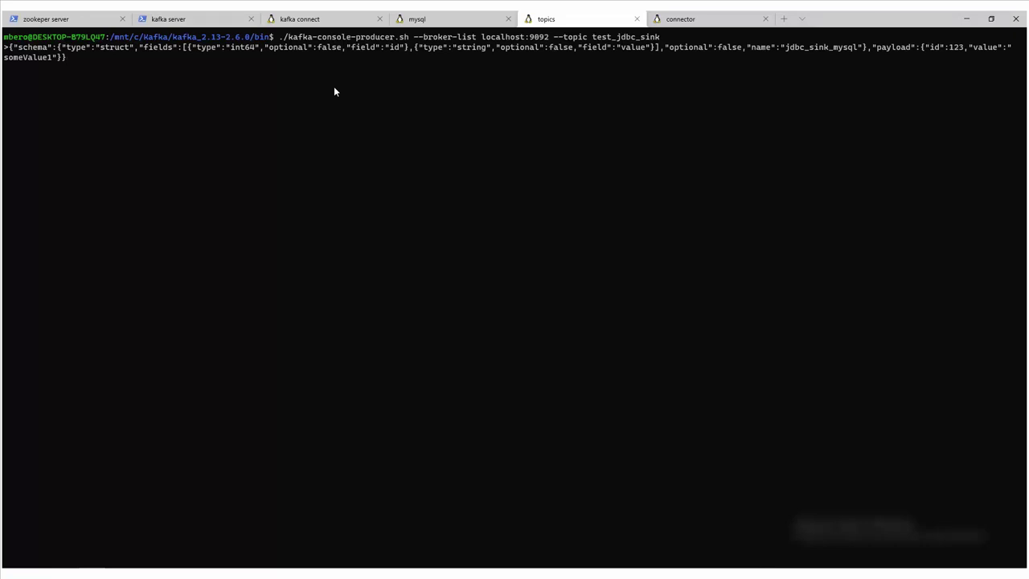
key("Return")
Inspect the kafka connect log for the test_jdbc_sink table and column metadata.
left_click(338, 19)
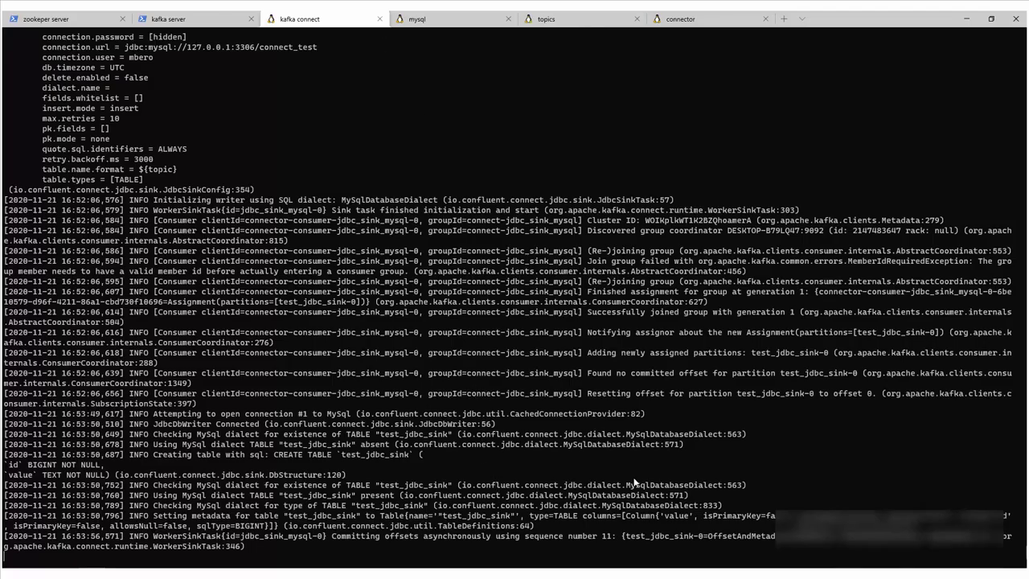
double_click(468, 515)
double_click(242, 515)
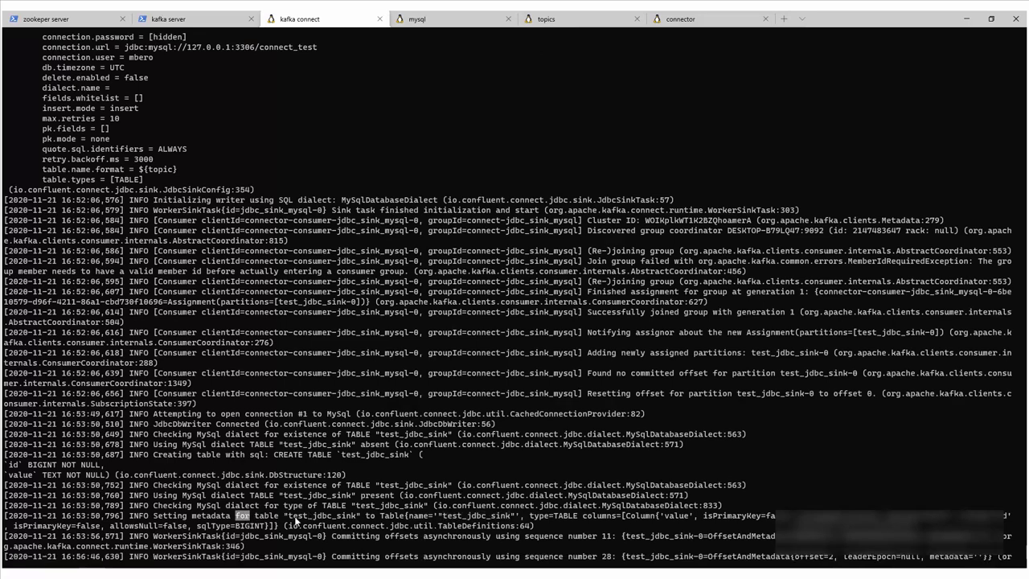
double_click(321, 516)
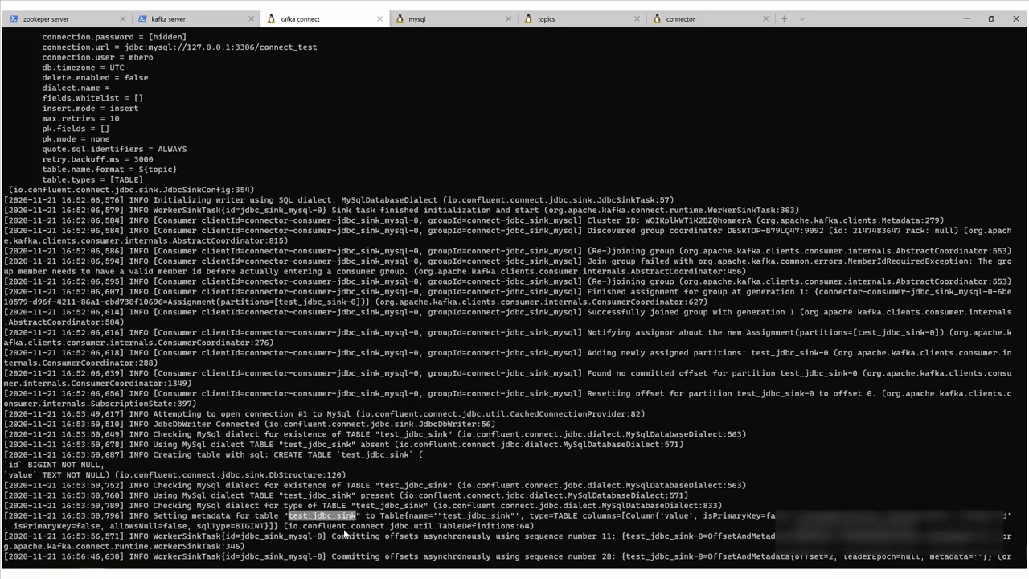
left_click(400, 520)
double_click(469, 516)
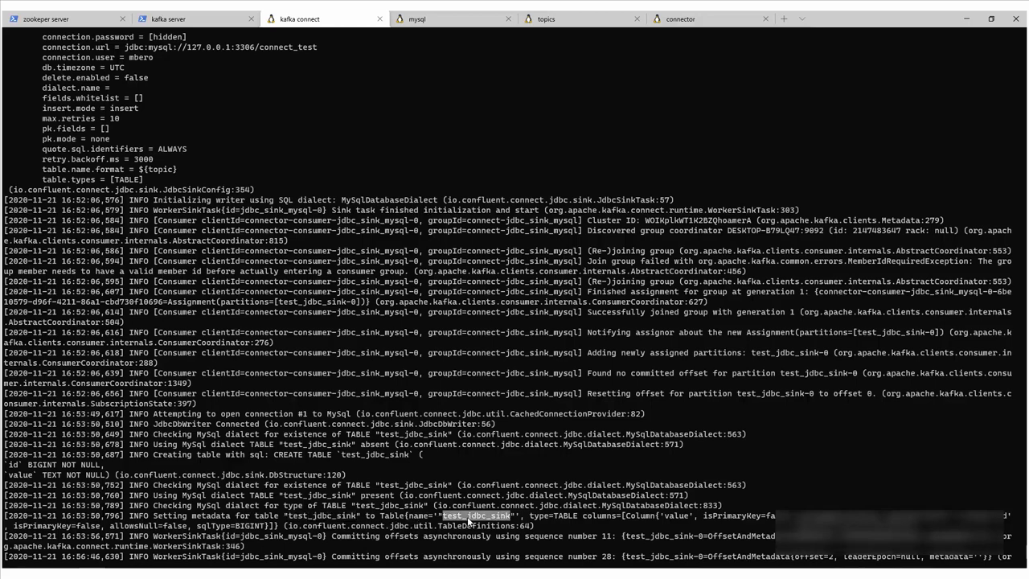
double_click(750, 514)
left_click(308, 92)
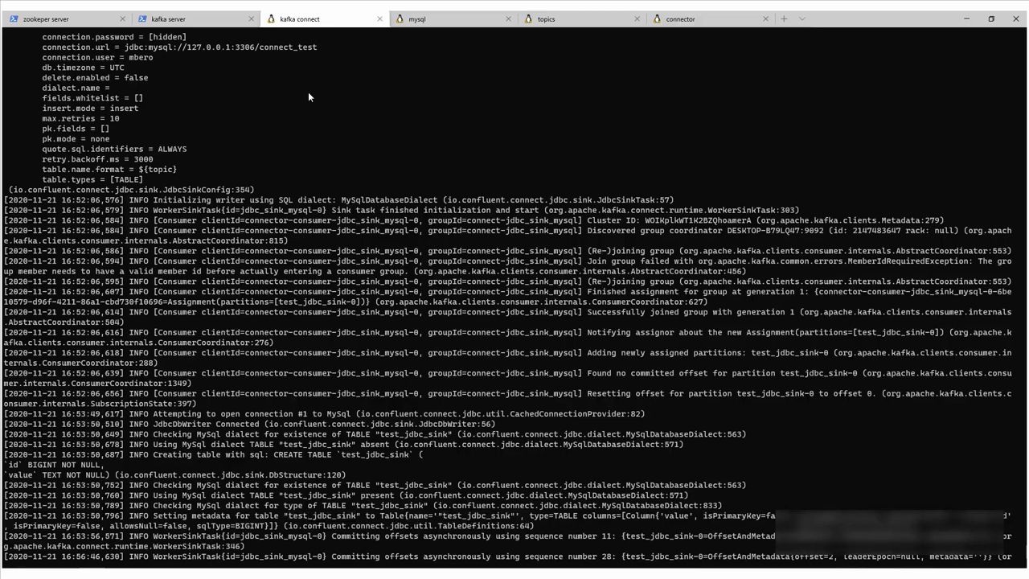
left_click(415, 18)
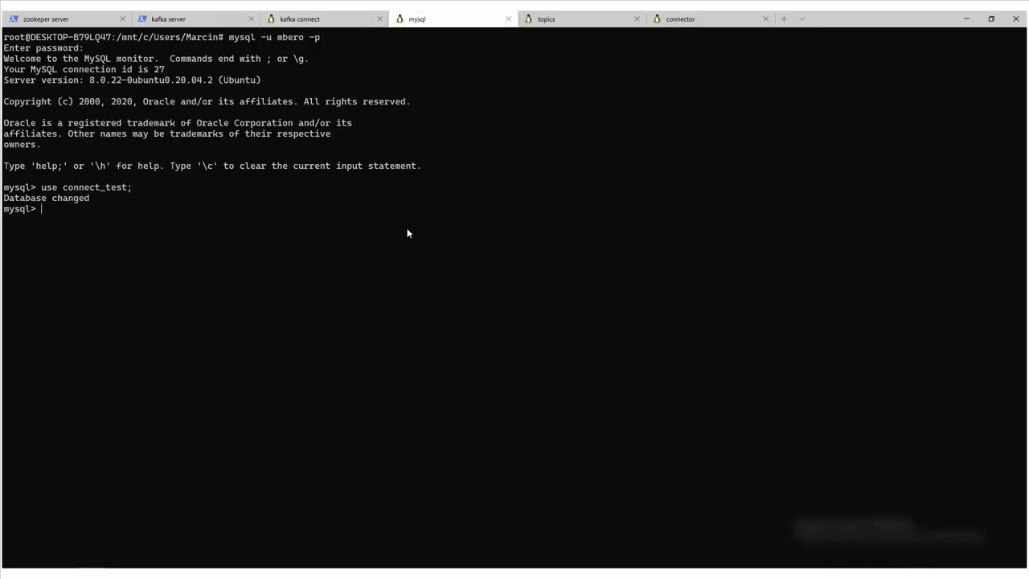
Re-list the databases, switch to connect_test, and show its tables.
type("show daaabases;")
key("Return")
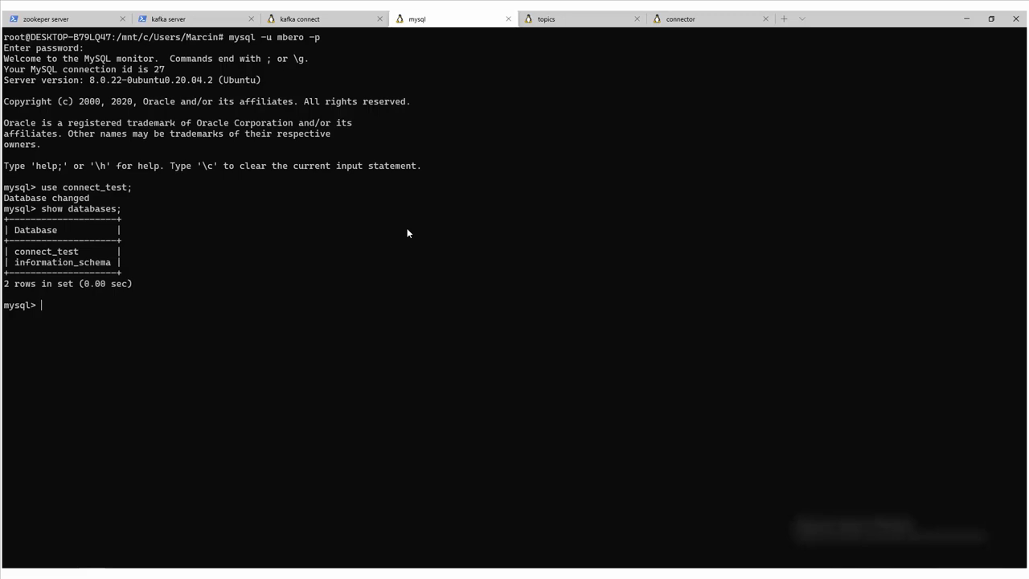
type("use connect_test;")
key("Return")
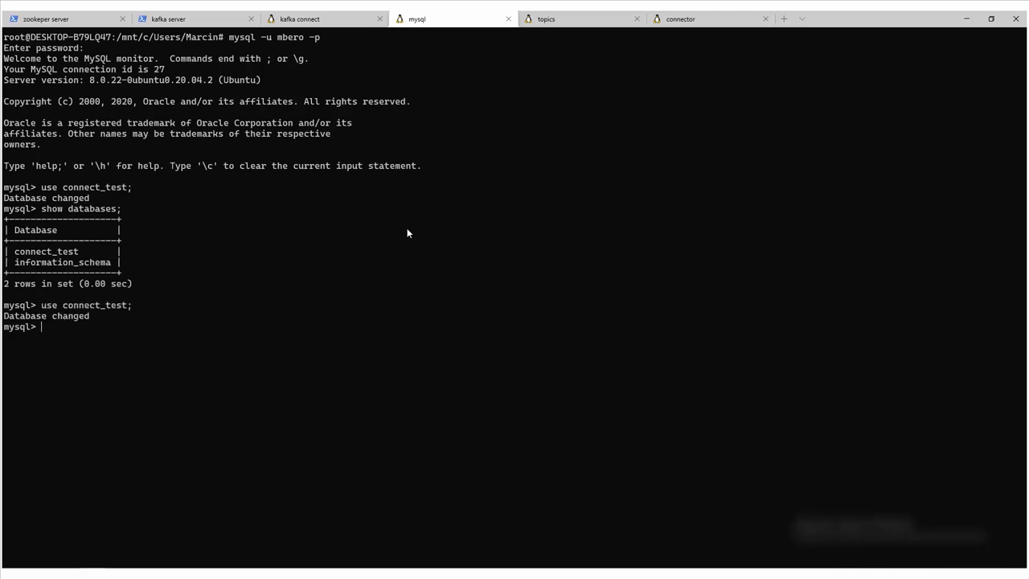
type("show tables;")
key("Return")
Select all rows from test_jdbc_sink, returning two rows with id 123 and someValue1.
type("select * ")
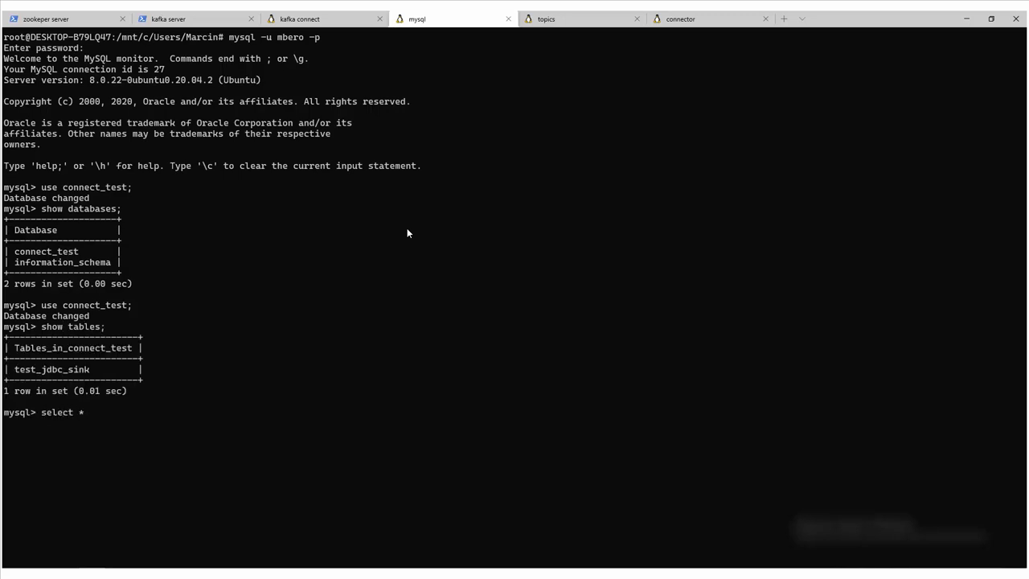
type("from test_jdbc_sink;")
key("Return")
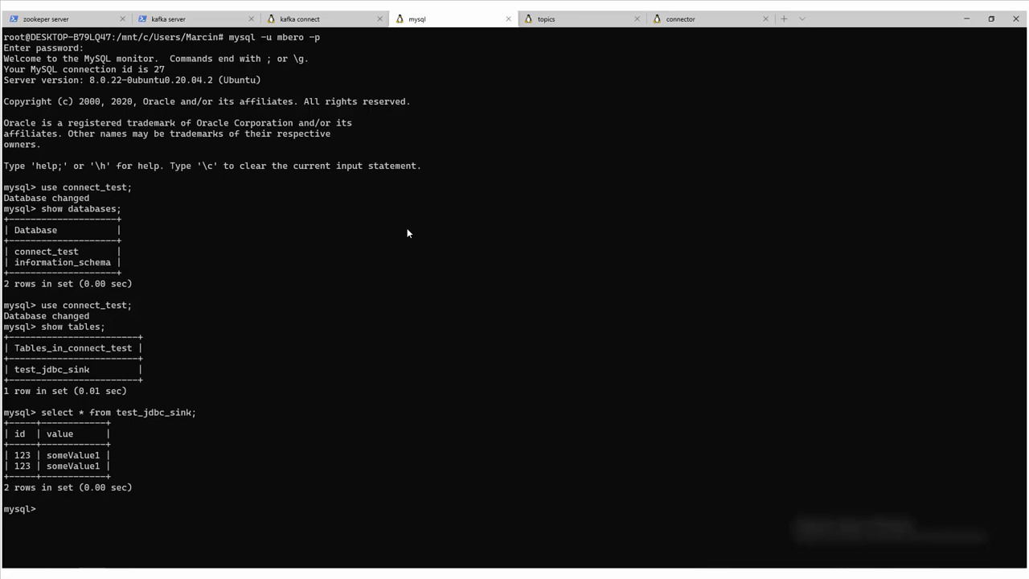
key("alt+Tab")
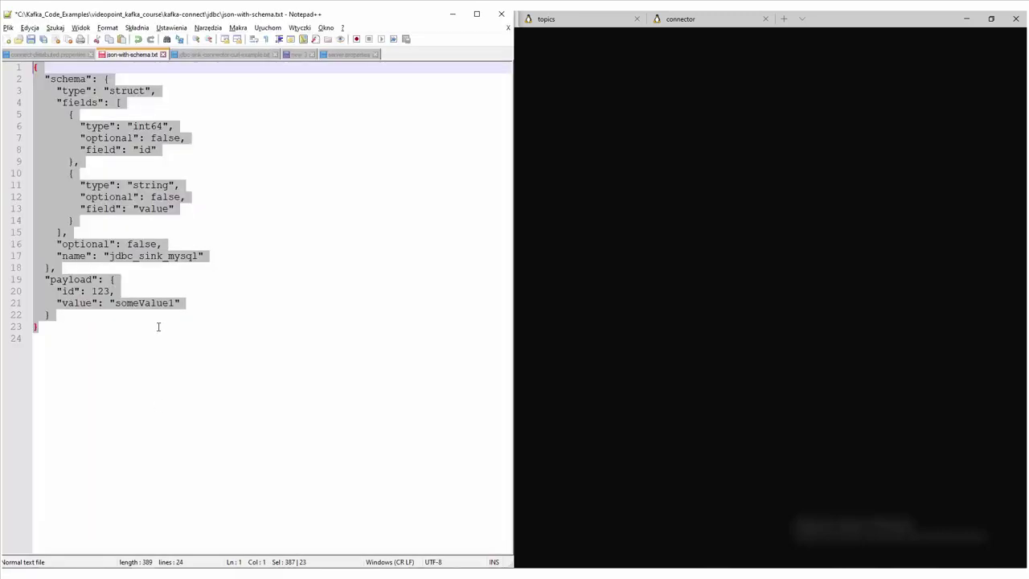
Review the JSON message lines in json-with-schema.txt.
left_click(158, 325)
left_click(149, 336)
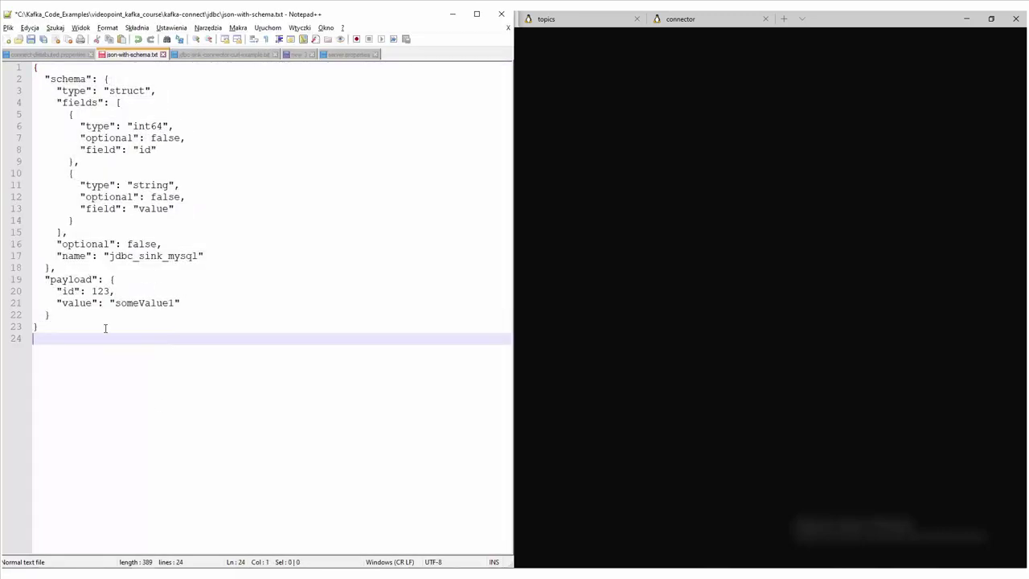
left_click_drag(106, 318, 51, 79)
left_click(97, 167)
left_click_drag(107, 341, 31, 68)
left_click(116, 149)
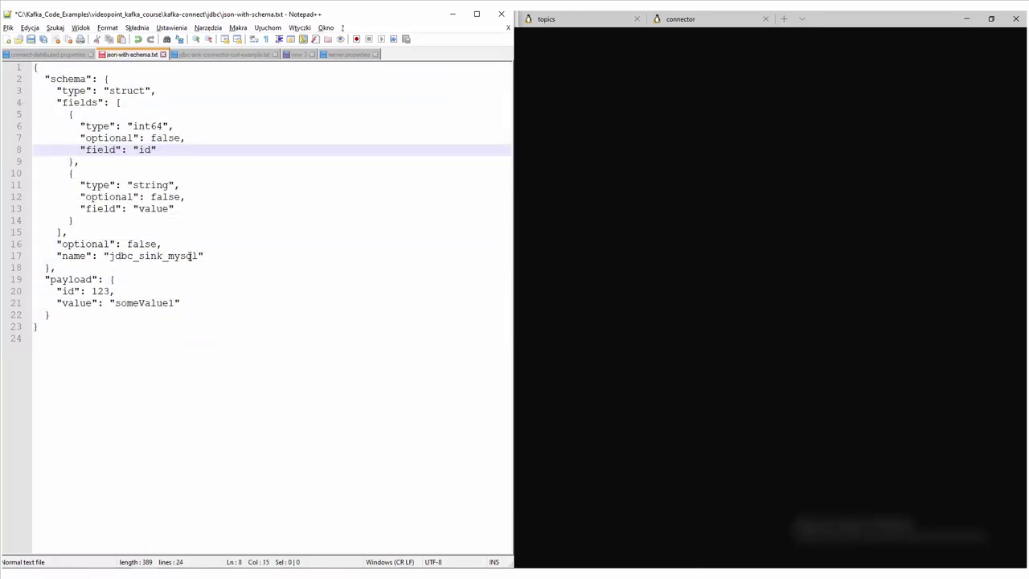
Check the kafka connect log output in the terminal.
left_click(638, 305)
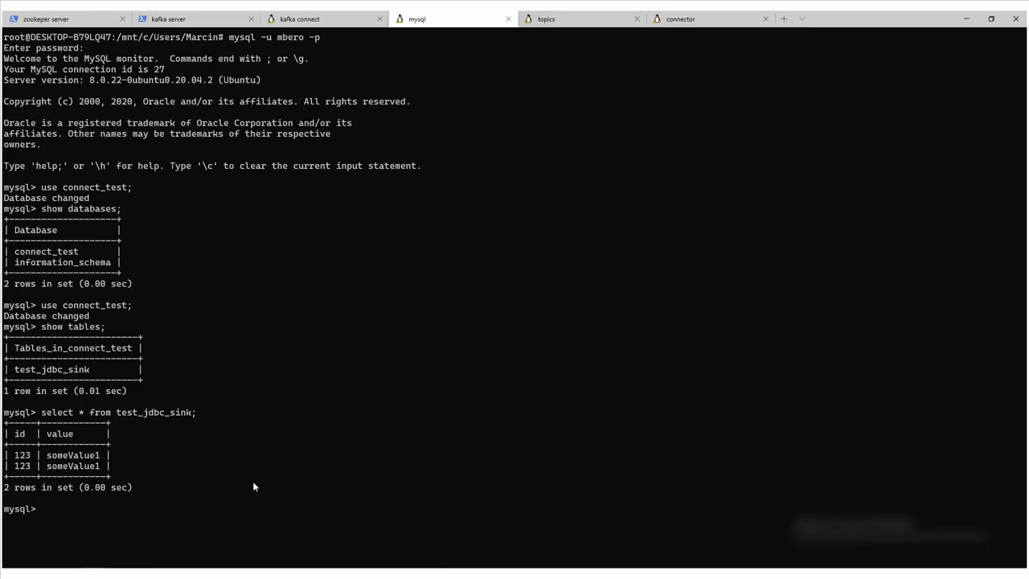
left_click(309, 18)
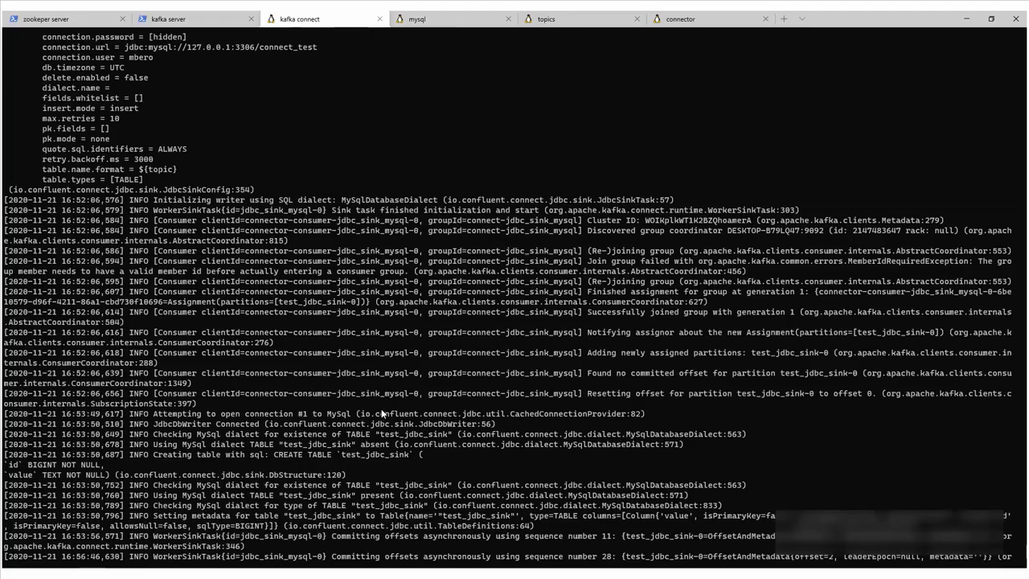
scroll(371, 432, "up", 3)
scroll(402, 143, "down", 3)
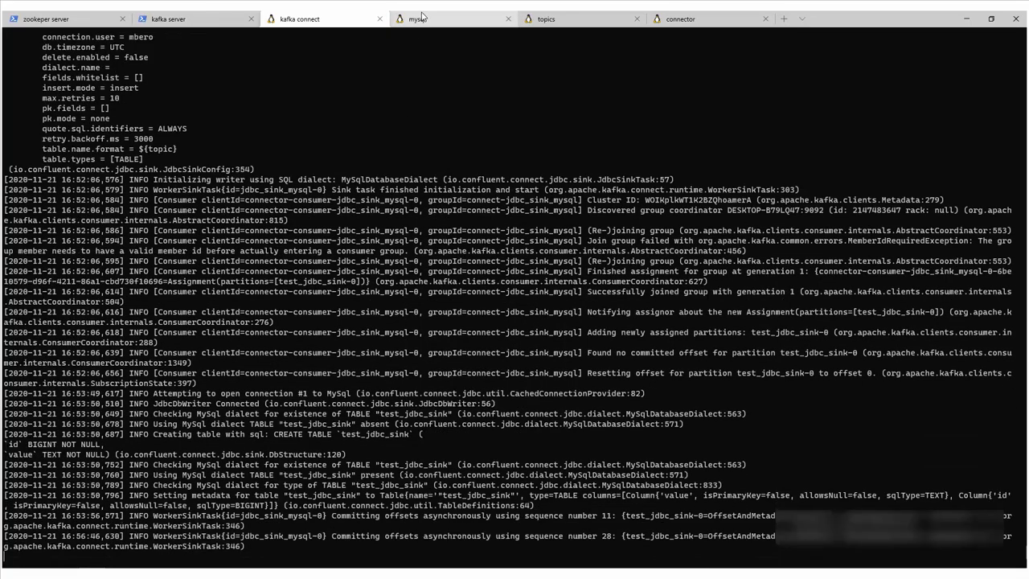
Resend the JSON message from the producer with the value changed to someValue2.
left_click(611, 22)
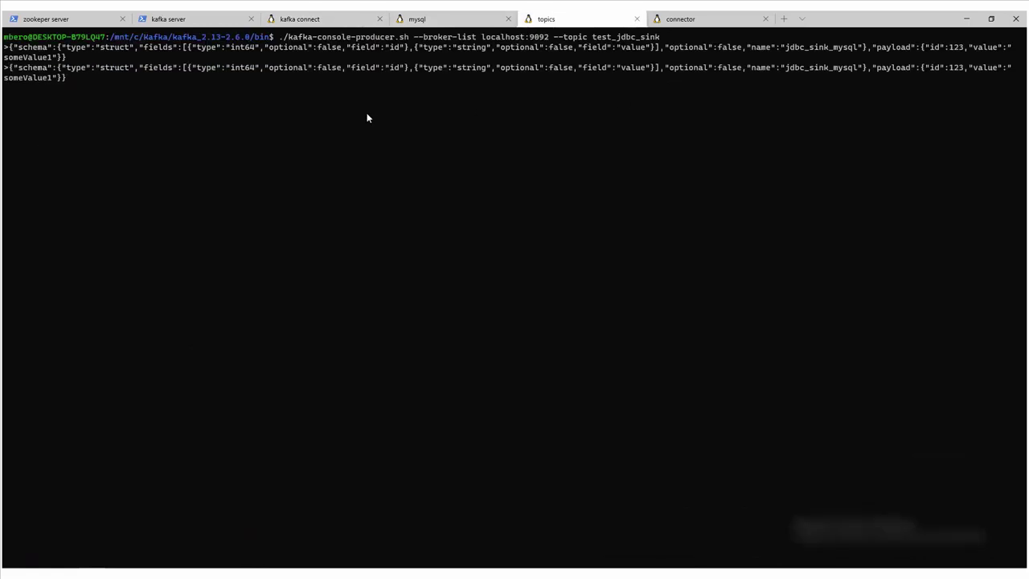
key("Up")
key("Up")
key("Up")
key("BackSpace")
key("BackSpace")
key("BackSpace")
key("BackSpace")
key("BackSpace")
key("BackSpace")
key("BackSpace")
key("BackSpace")
key("BackSpace")
key("BackSpace")
key("BackSpace")
key("BackSpace")
key("BackSpace")
type("2\"}}")
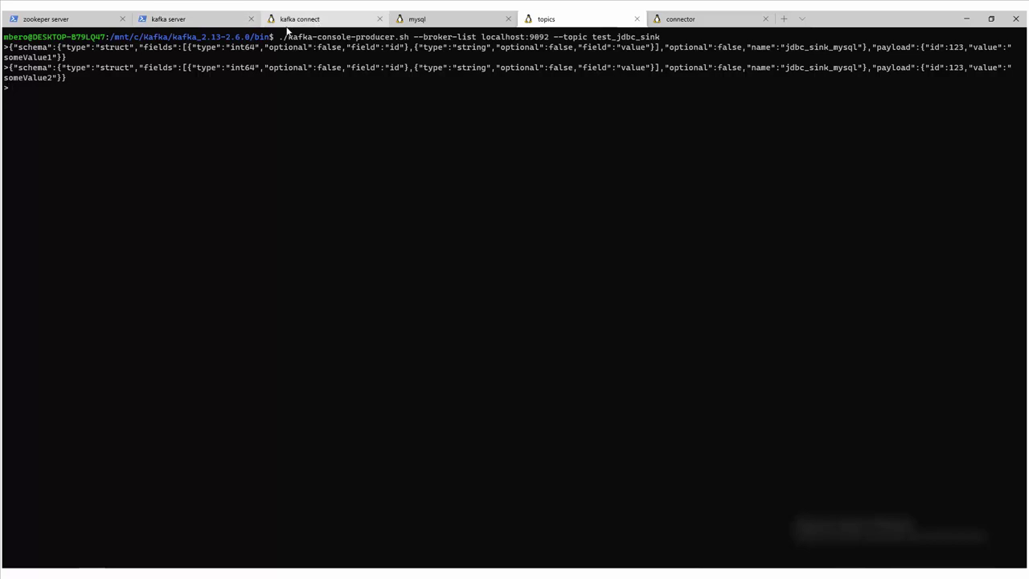
Rerun the select on test_jdbc_sink, now returning three rows including someValue2.
left_click(417, 18)
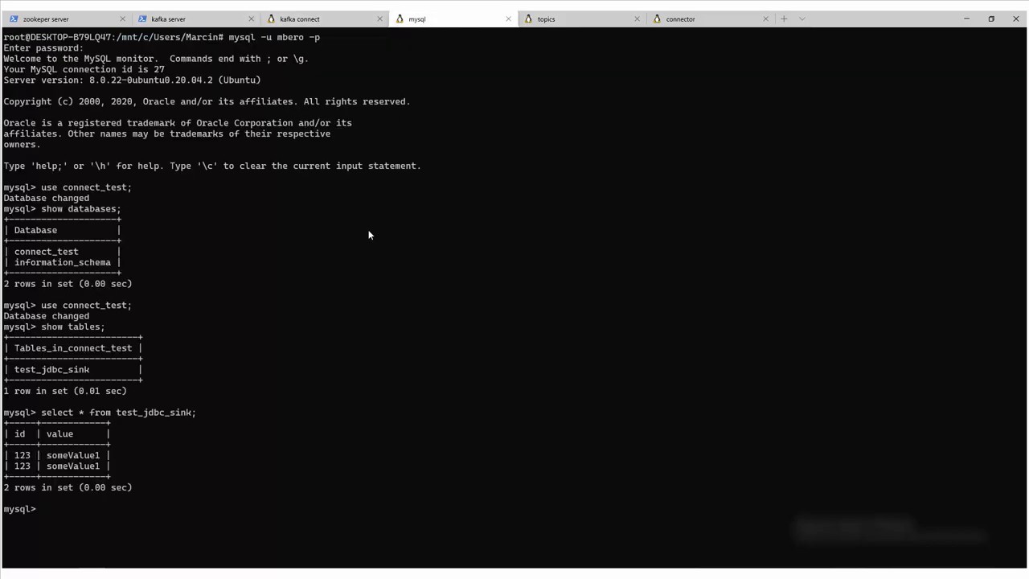
key("Up")
key("Return")
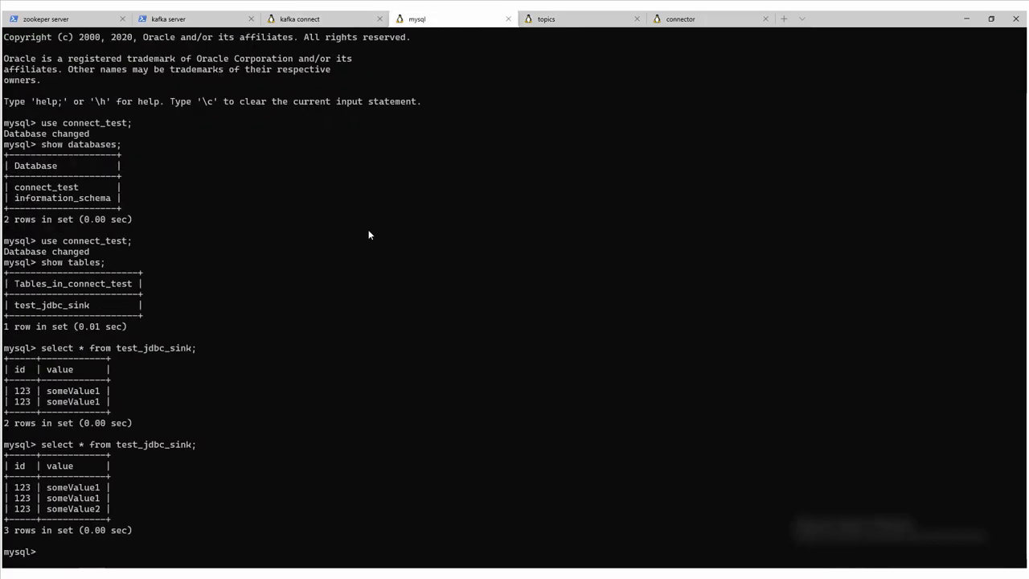